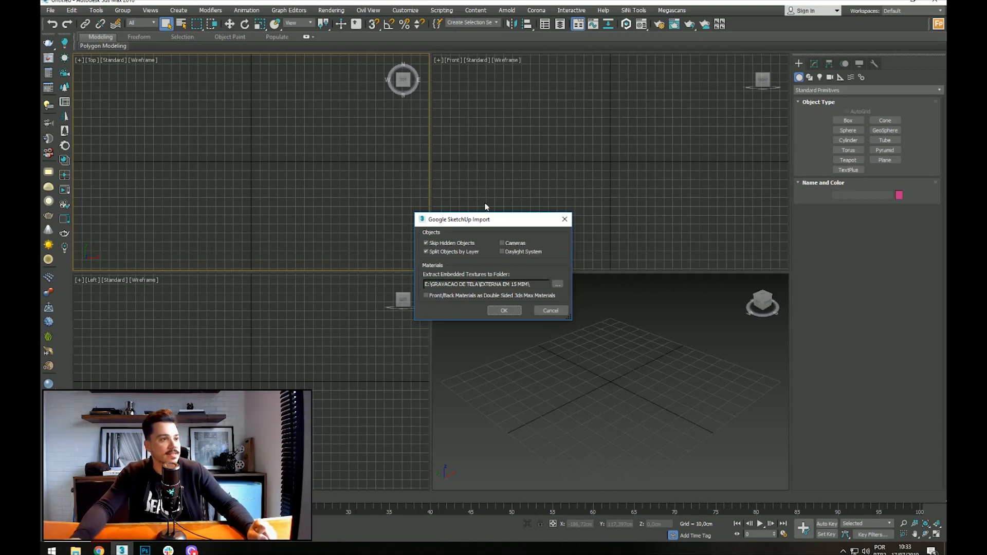
Step: Import the SketchUp model, extracting its embedded textures to the E:\GRAVACAO DE TELA\INTERNA EM 30 MINUTOS folder
drag(490, 221, 513, 287)
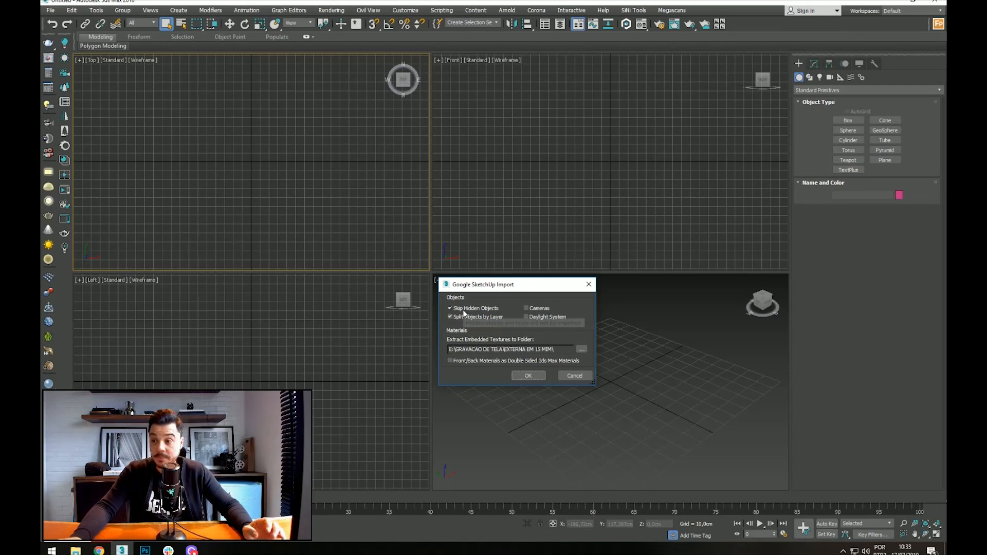
drag(511, 290, 523, 231)
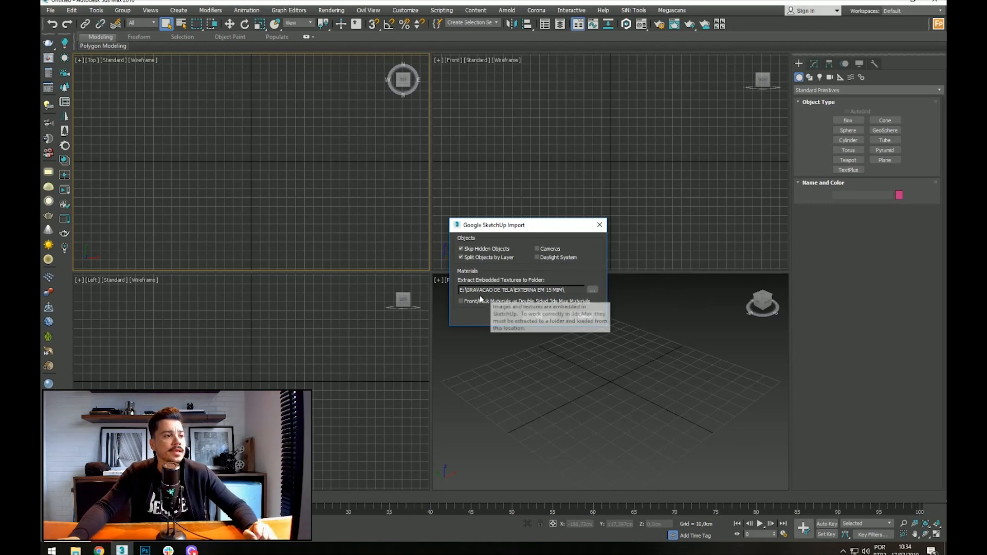
click(592, 291)
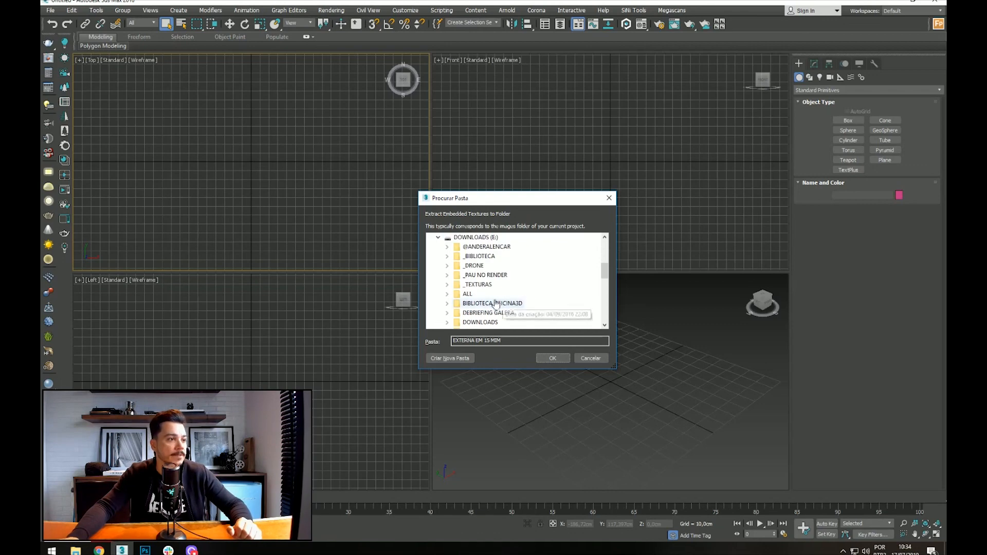
click(504, 322)
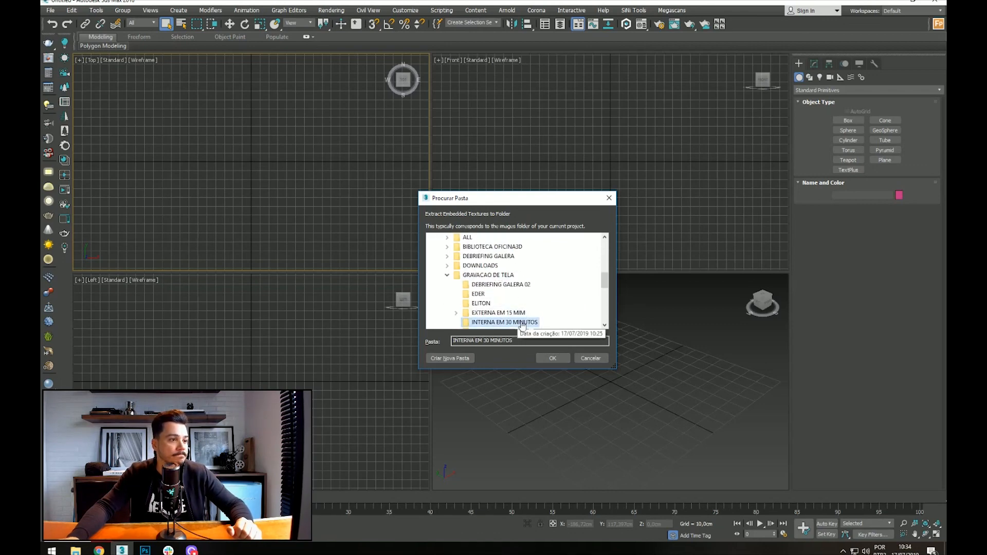
click(544, 356)
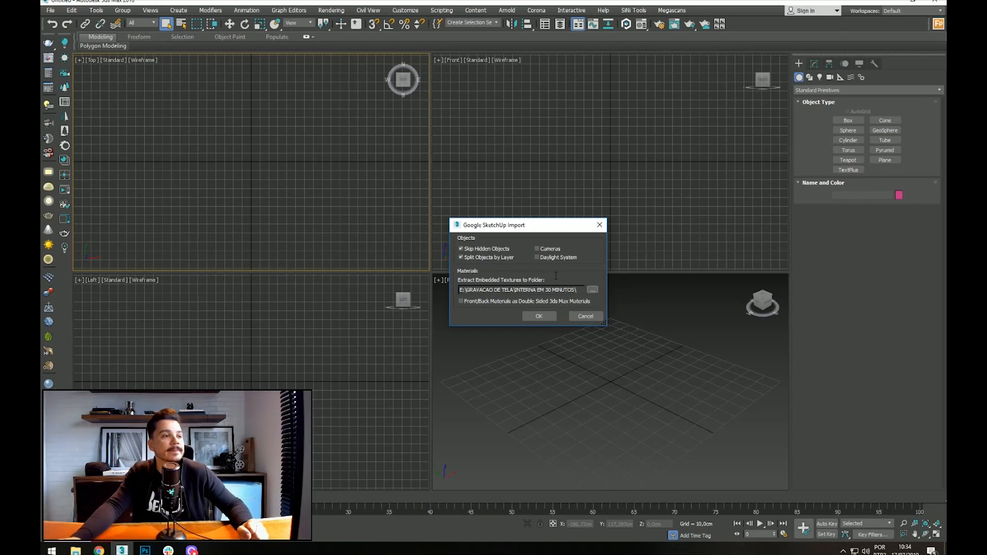
click(532, 315)
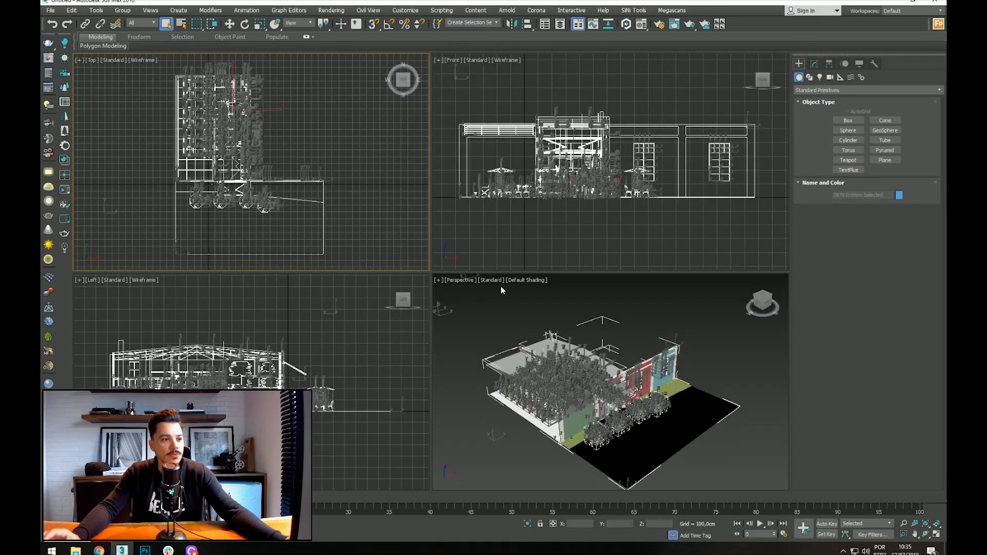
Step: Maximize the perspective view, hide the Geometry category and delete all the non-geometry objects left in the scene
click(519, 302)
key(alt+w)
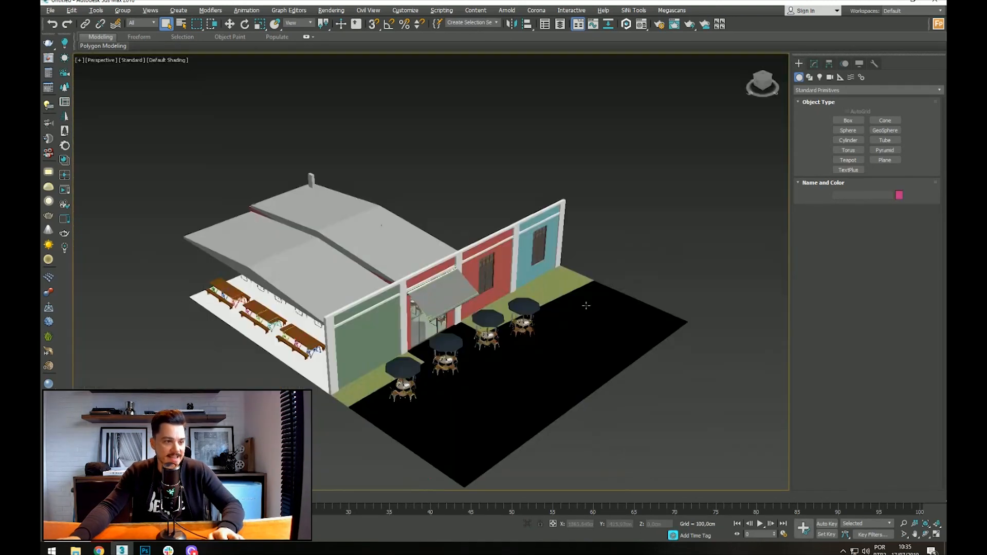
alt+middle_drag(449, 338, 761, 334)
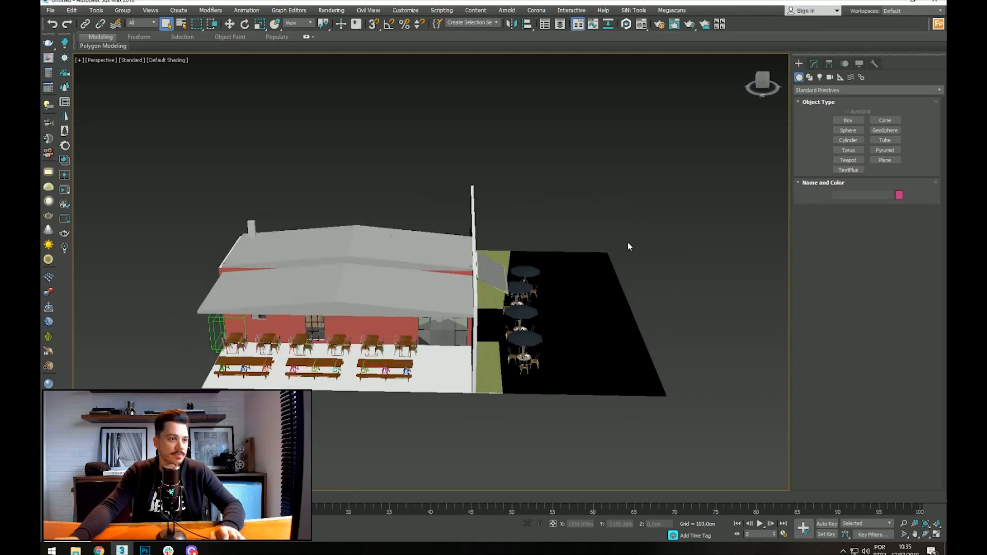
click(860, 64)
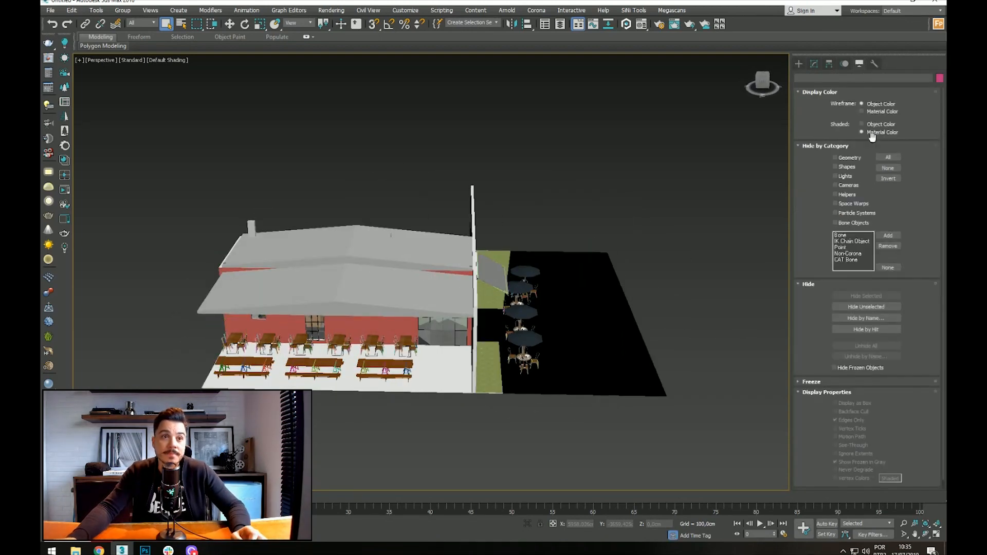
click(846, 159)
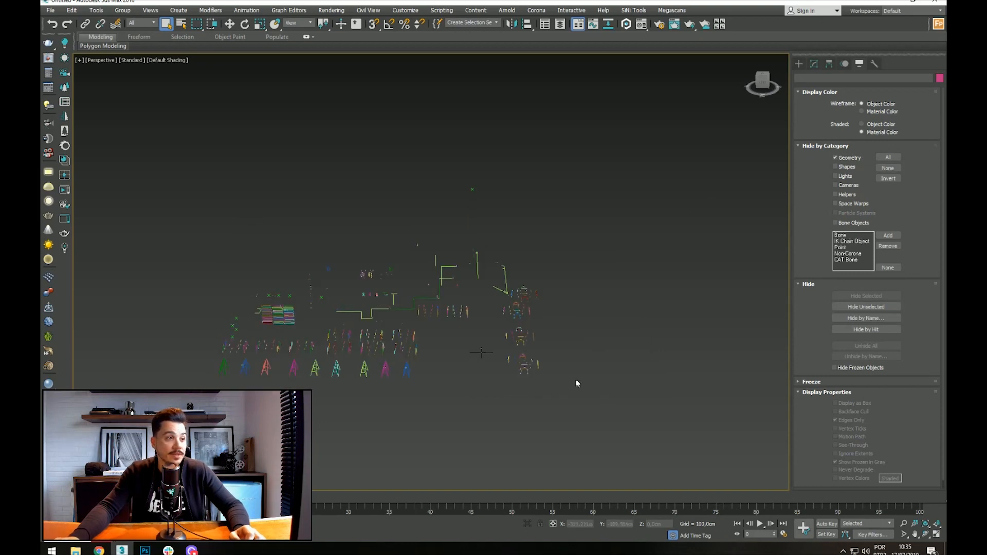
alt+middle_drag(388, 341, 322, 350)
scroll(322, 350, up, 7)
scroll(520, 279, down, 10)
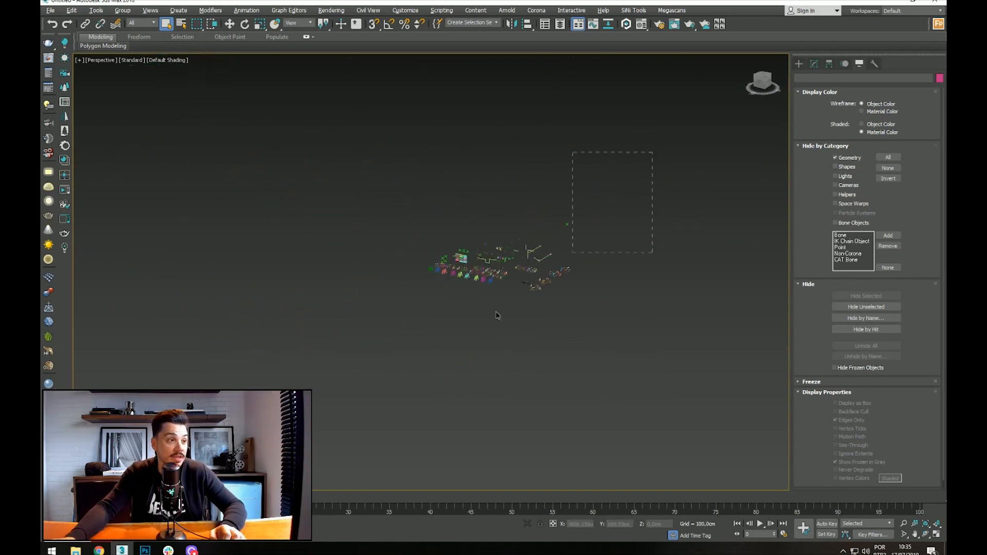
key(ctrl+a)
key(Delete)
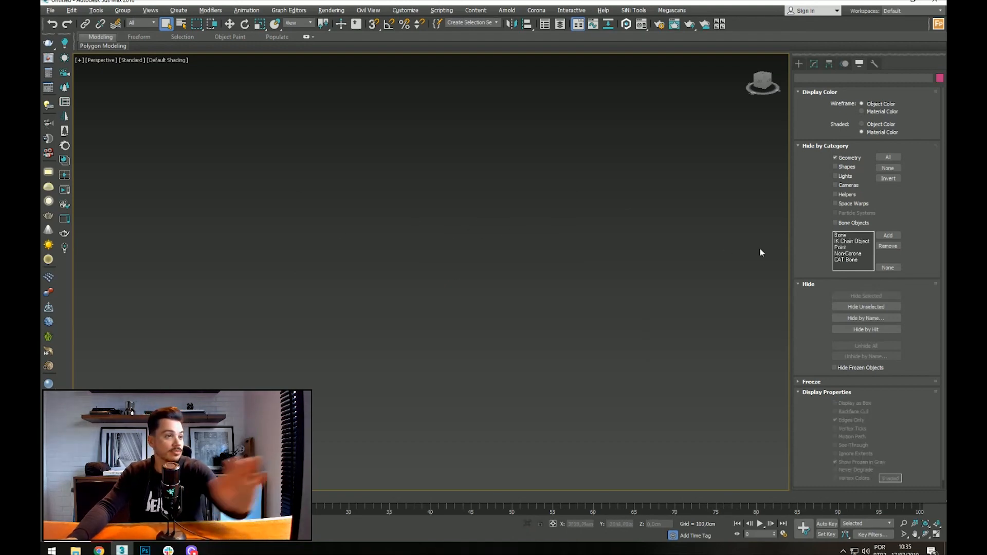
Step: Show the Geometry category again and inspect the interior through the building's entrance
click(846, 159)
scroll(612, 307, up, 3)
alt+middle_drag(401, 359, 346, 287)
scroll(346, 288, up, 10)
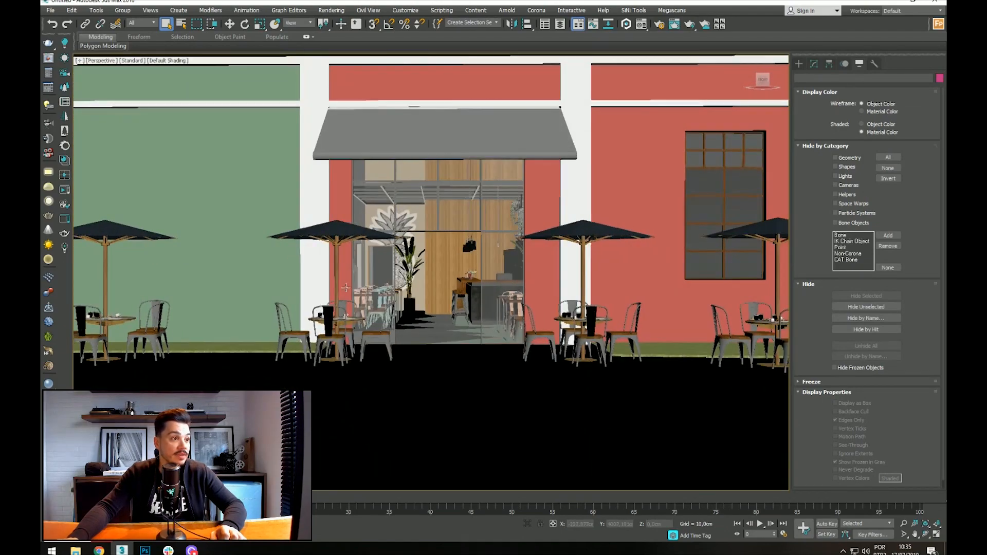
scroll(346, 287, up, 10)
scroll(399, 195, down, 6)
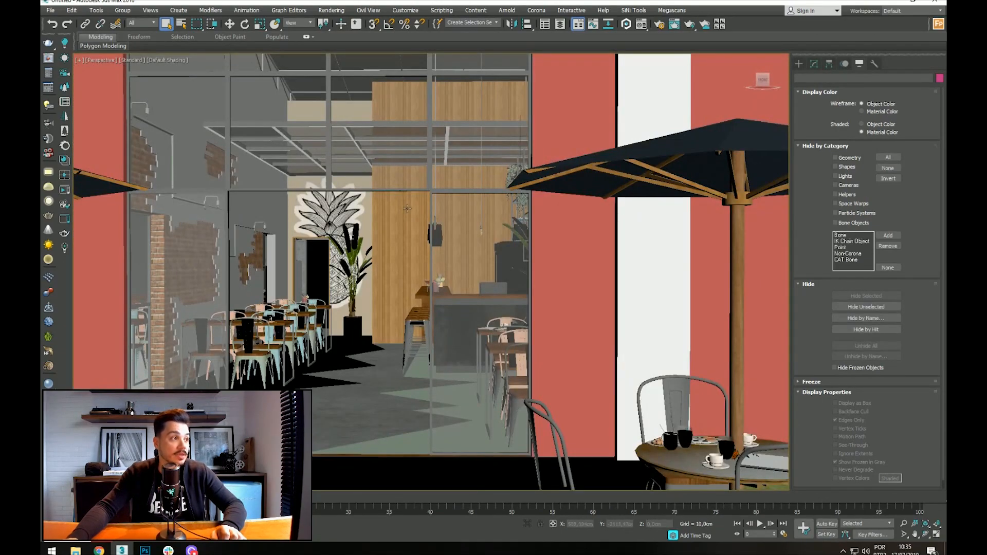
alt+middle_drag(399, 195, 421, 282)
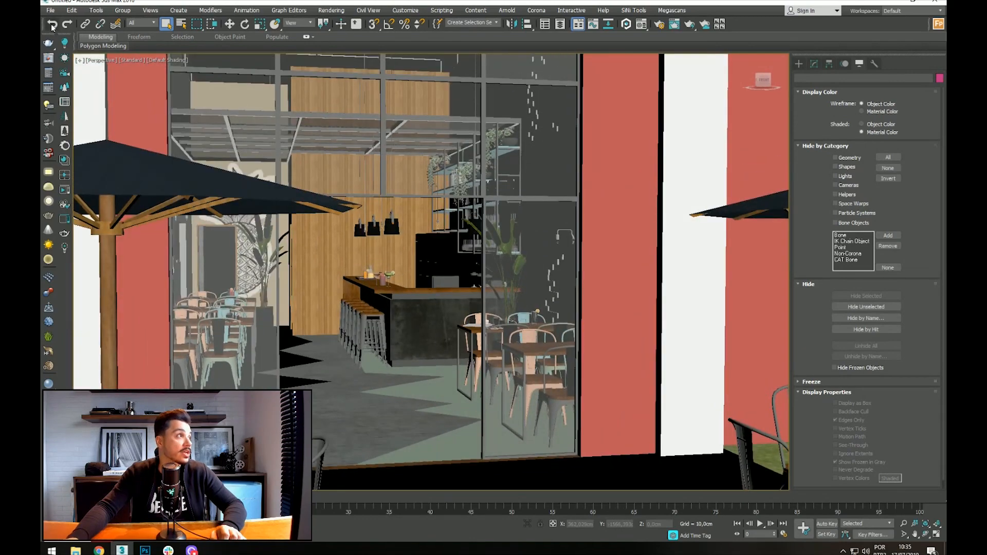
Step: Save the scene as INTERNA_001 in the INTERNA EM 30 MINUTOS folder
click(50, 10)
click(91, 96)
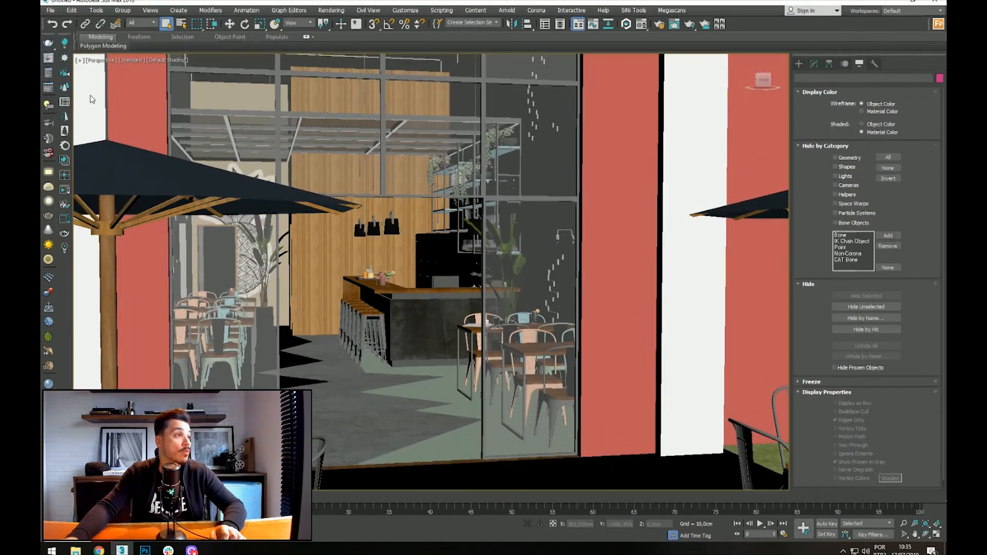
click(193, 18)
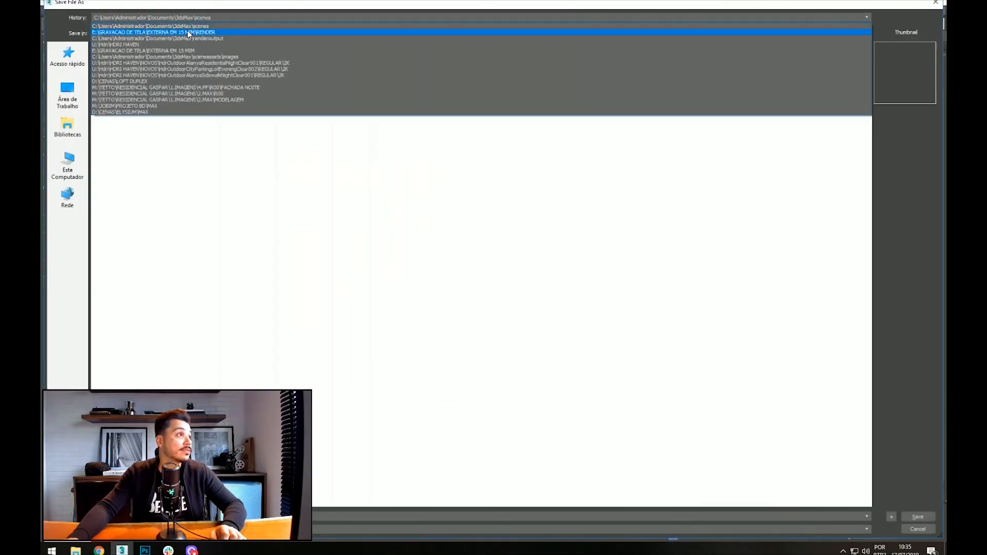
click(187, 32)
click(236, 33)
click(236, 33)
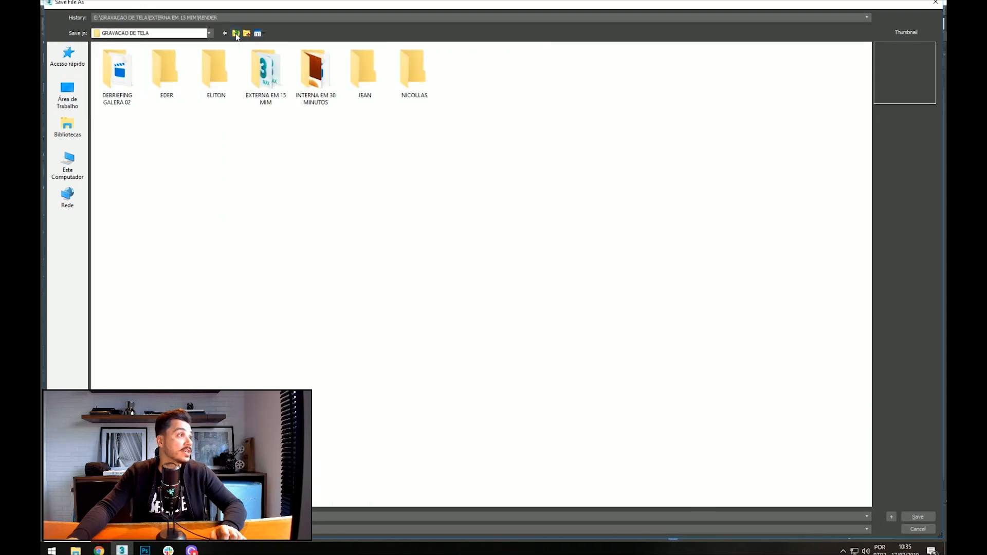
double_click(315, 72)
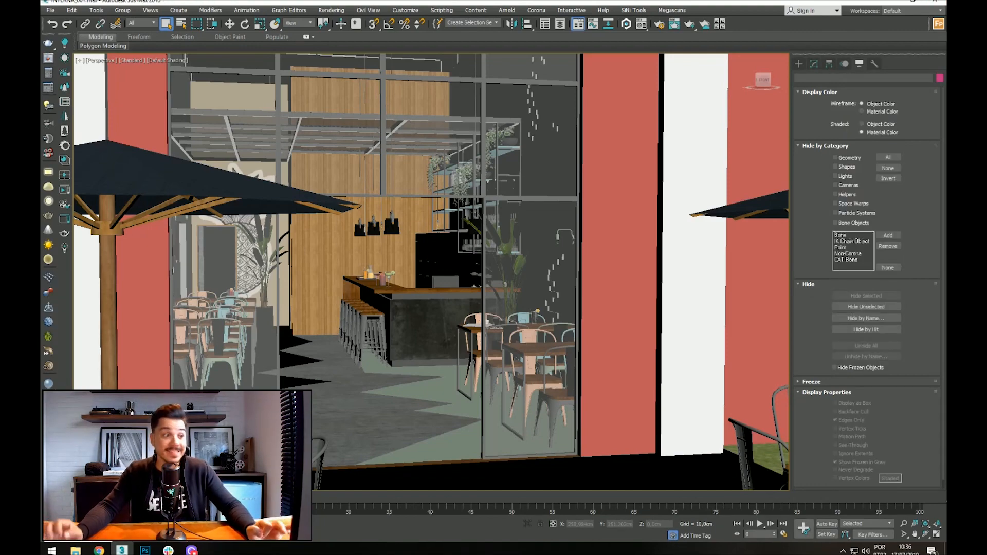
Step: Try moving the bar stool components beside the counter sideways, undoing each move
click(364, 336)
key(w)
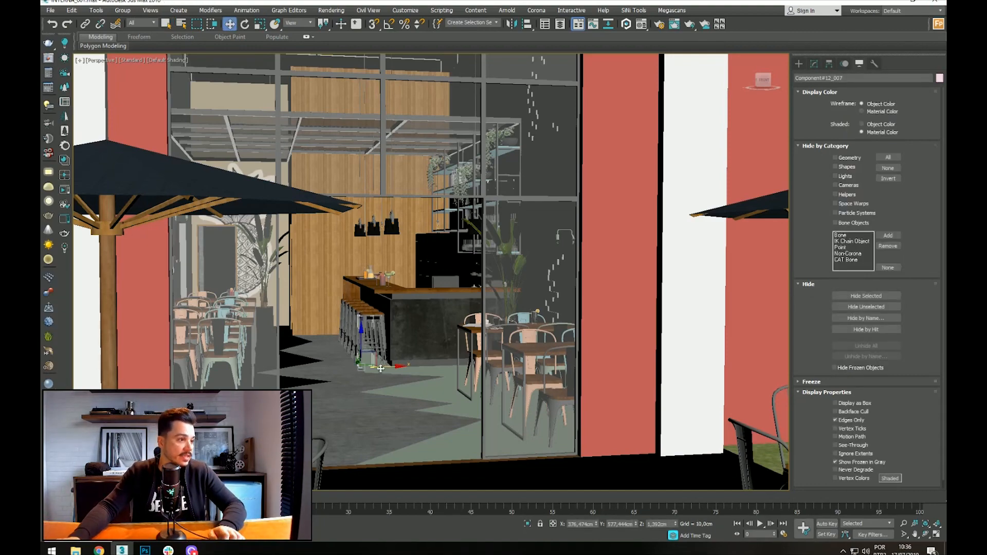
drag(391, 369, 352, 373)
key(ctrl+z)
key(z)
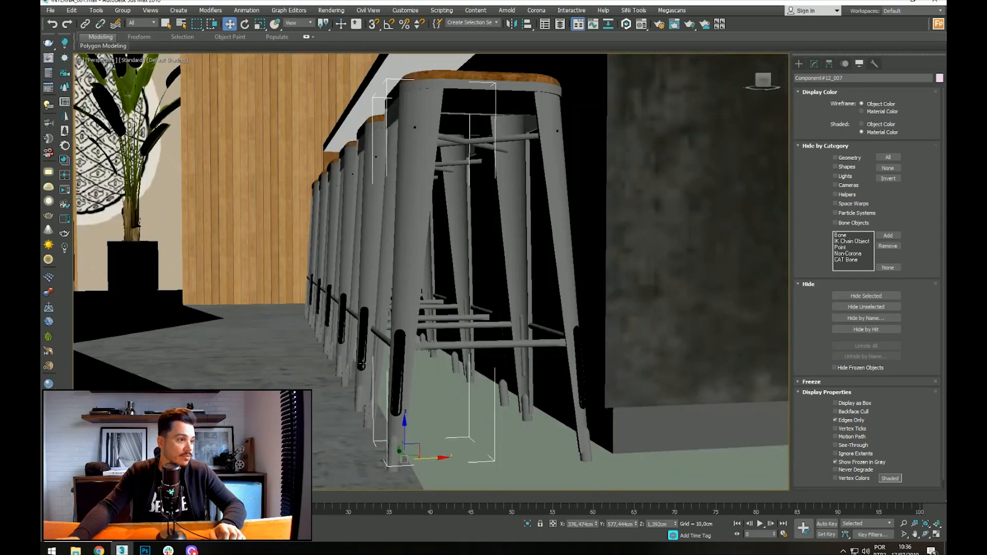
alt+middle_drag(377, 351, 440, 386)
scroll(440, 386, down, 4)
drag(426, 326, 376, 326)
key(ctrl+z)
drag(443, 254, 258, 243)
key(ctrl+z)
Step: Clear the selection and frame the whole building in a shaded orthographic view with the grid hidden
click(501, 193)
alt+middle_drag(529, 222, 378, 246)
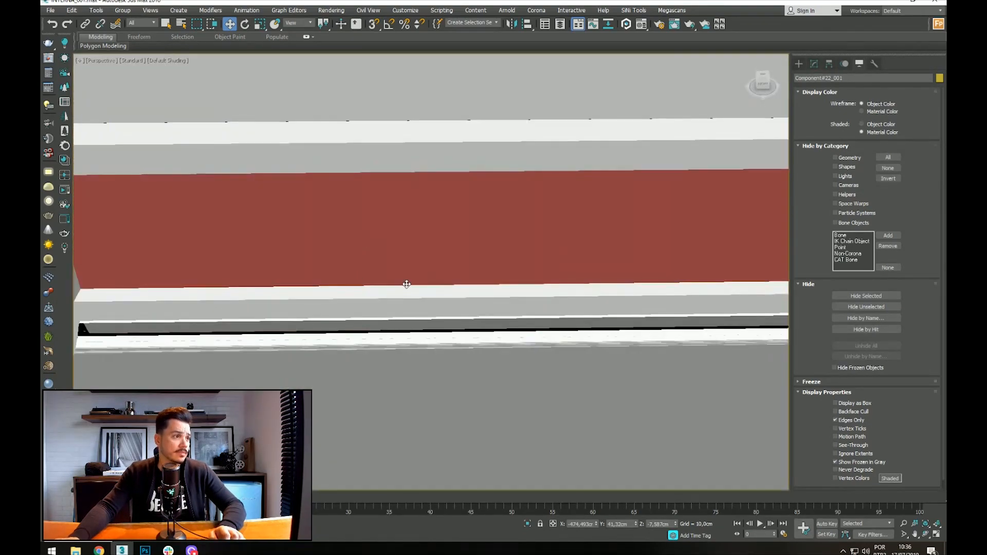
scroll(406, 281, down, 10)
click(674, 209)
key(t)
key(z)
key(g)
middle_drag(552, 231, 574, 264)
key(F3)
mouse_move(511, 276)
alt+middle_down()
mouse_move(545, 221)
mouse_move(530, 227)
alt+middle_up()
alt+middle_drag(450, 266, 454, 261)
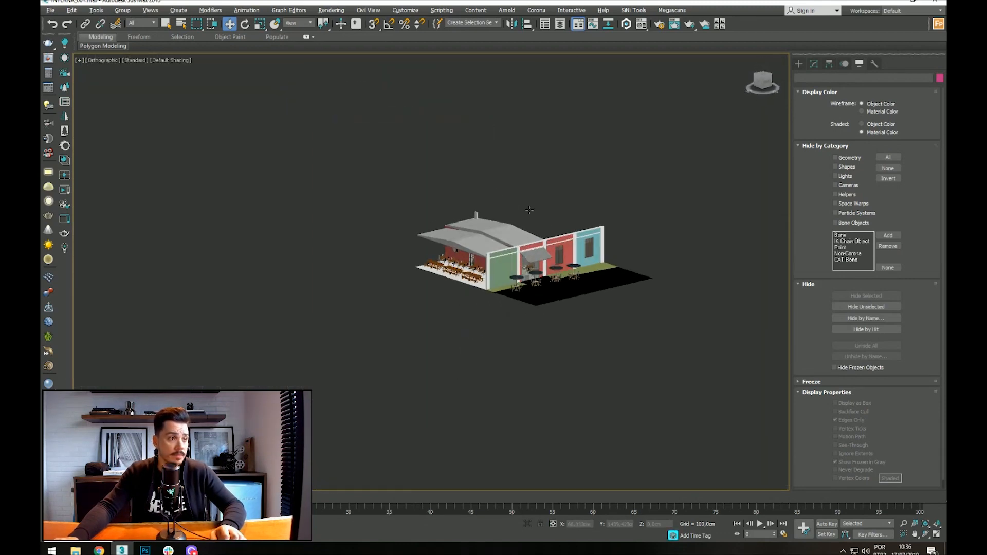
key(z)
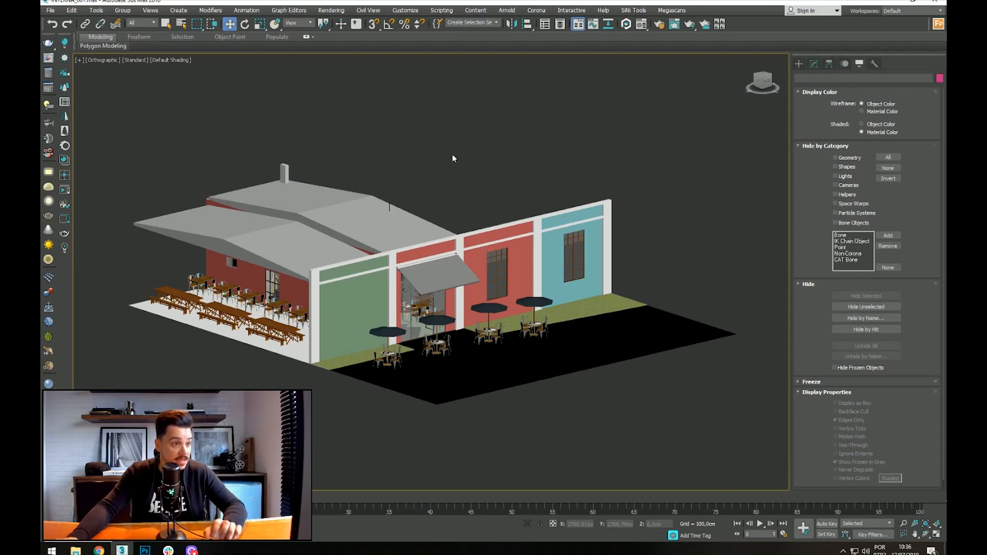
Step: Select the whole model and run the Corona Converter on all materials, maps and lights
scroll(556, 149, down, 3)
drag(701, 325, 701, 326)
right_click(427, 229)
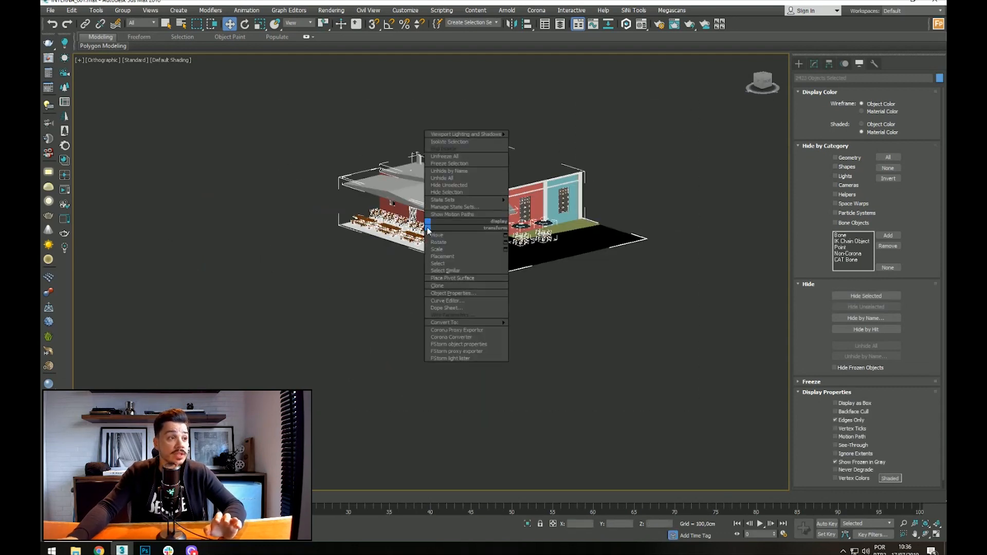
click(446, 337)
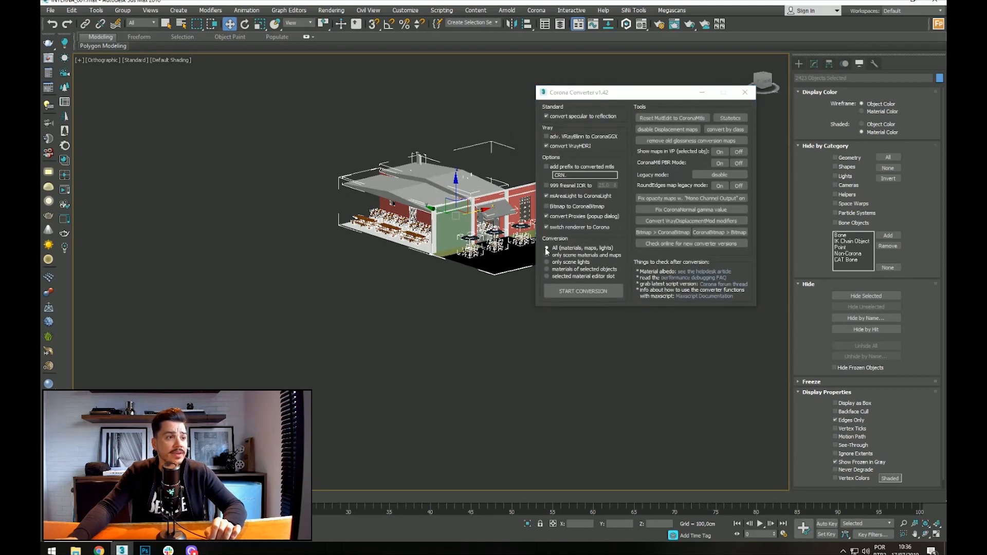
click(563, 291)
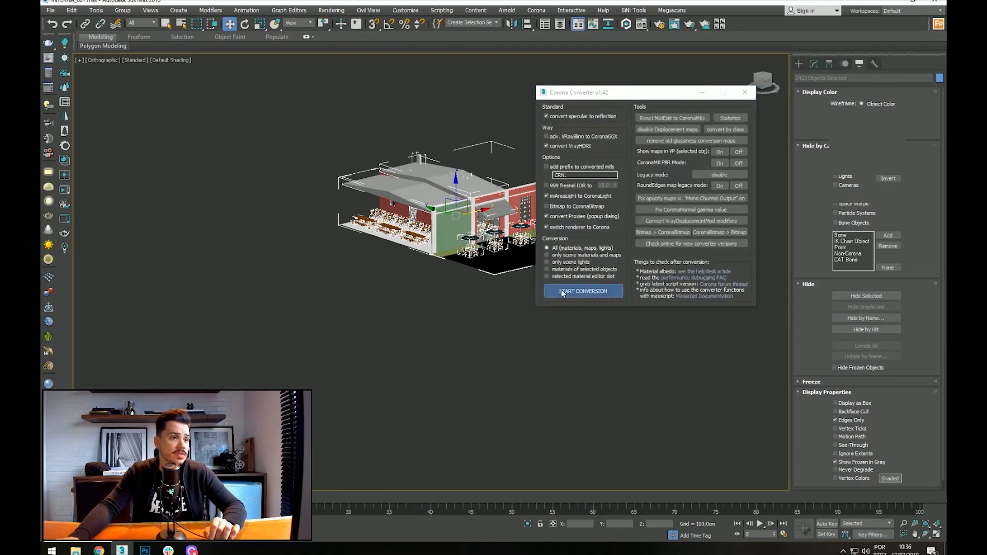
Step: Run the Corona conversion again, limited to the materials of the selected objects
scroll(391, 280, up, 5)
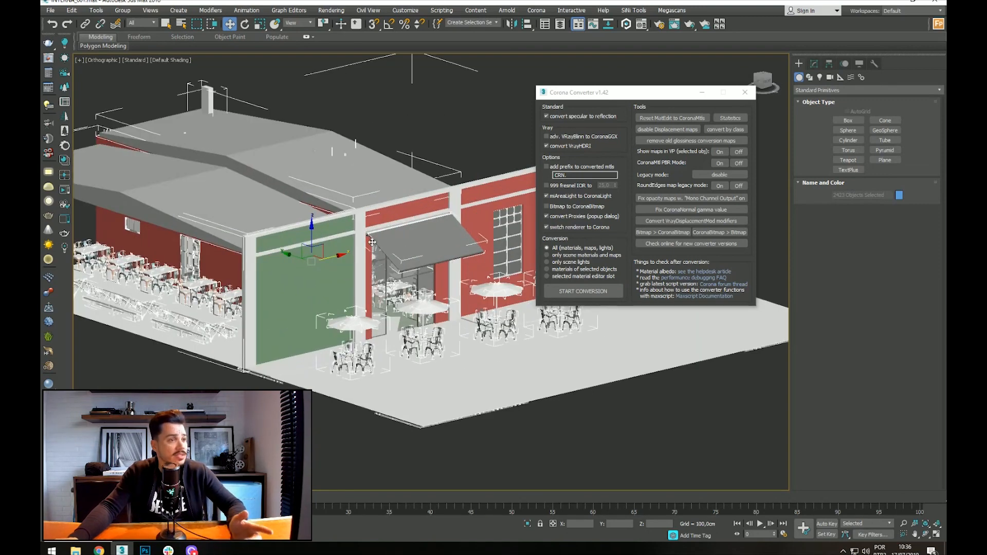
click(548, 269)
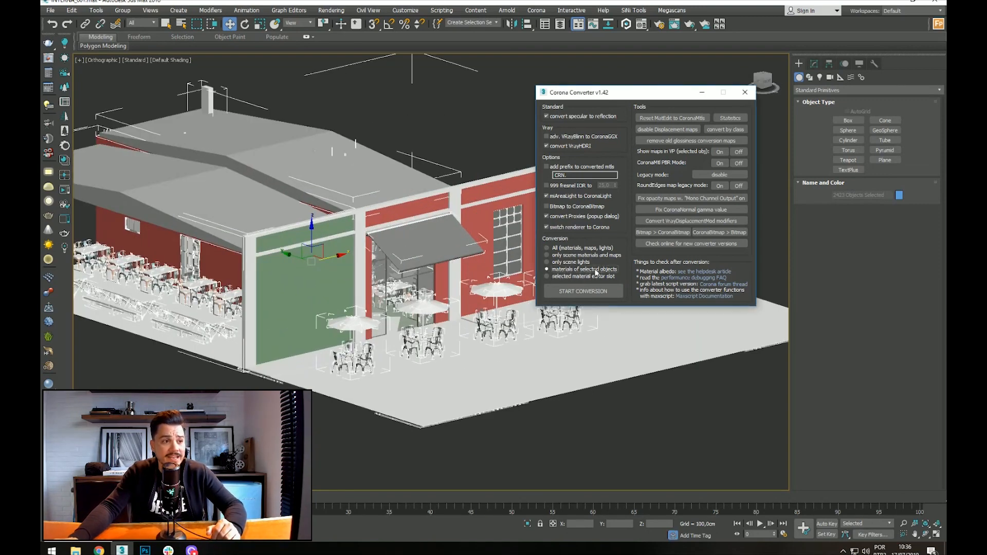
click(588, 292)
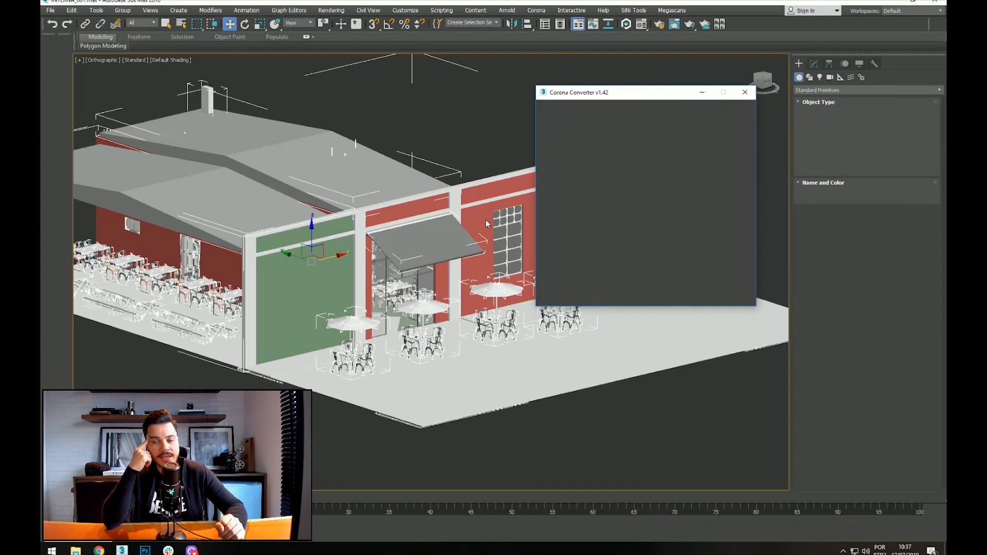
Step: Turn on viewport map display for the selected objects in the Corona Converter and check the entrance area
scroll(443, 218, down, 2)
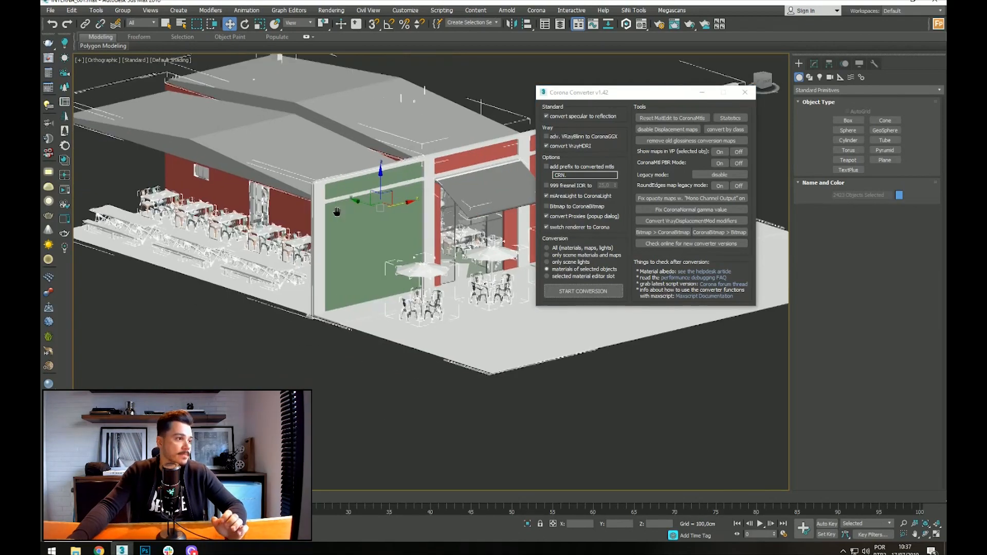
scroll(455, 304, up, 5)
scroll(456, 304, up, 8)
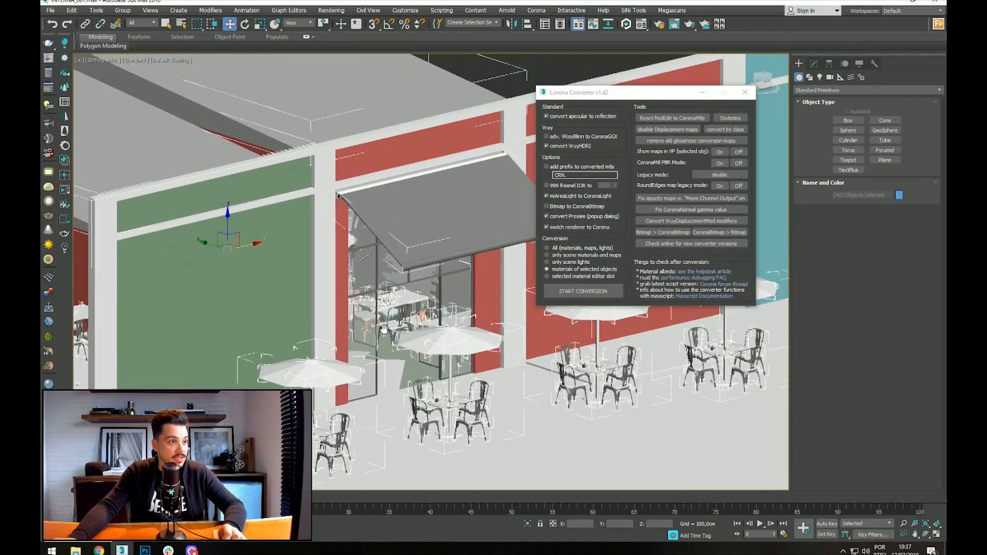
scroll(181, 240, down, 8)
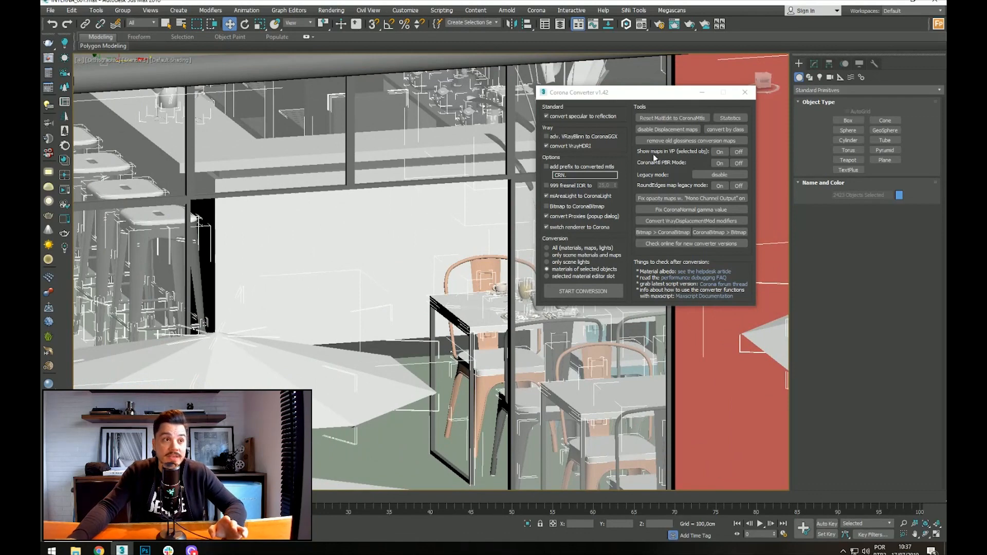
click(720, 151)
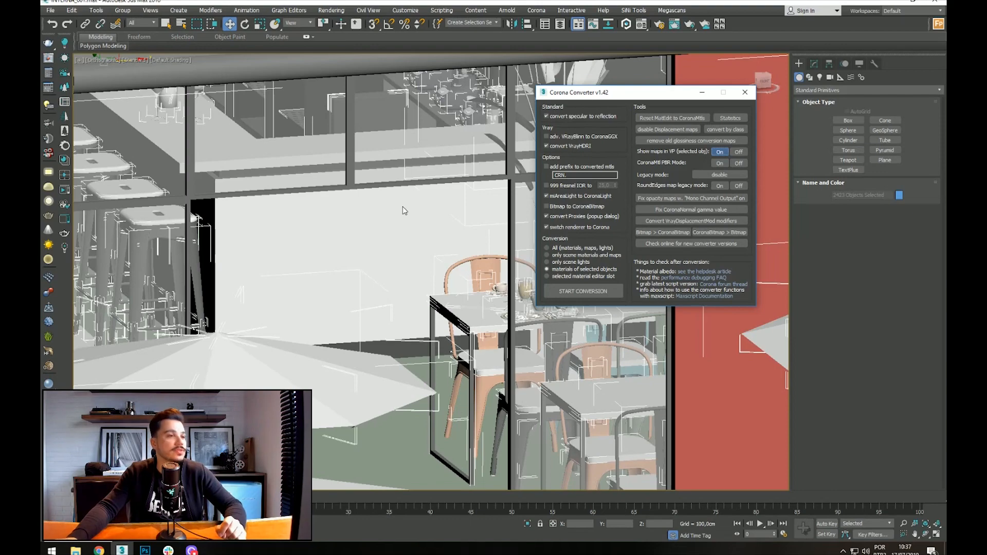
scroll(368, 223, down, 5)
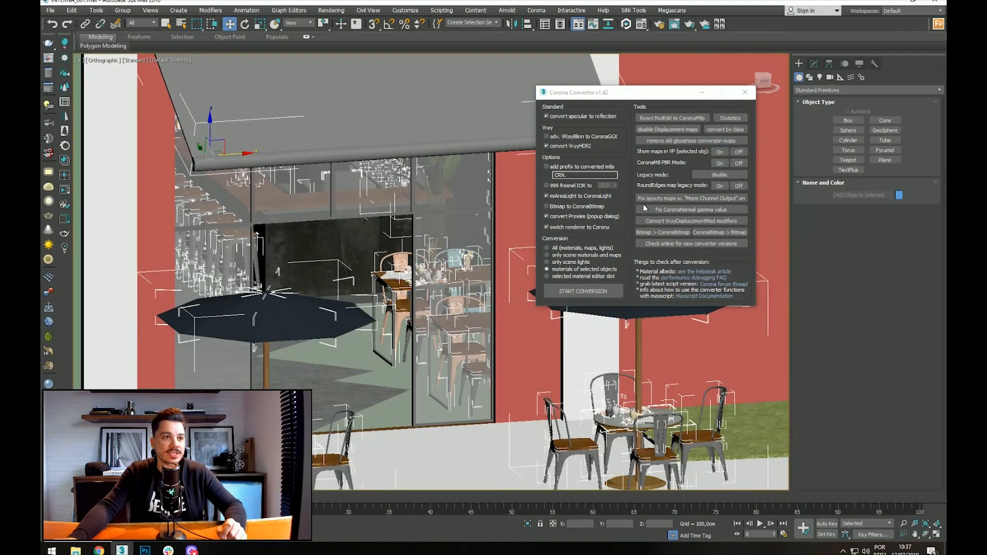
Step: Fix the opacity maps with Mono Channel Output and the CoronaNormal gamma values, then close the Corona Converter and clear the selection
click(662, 200)
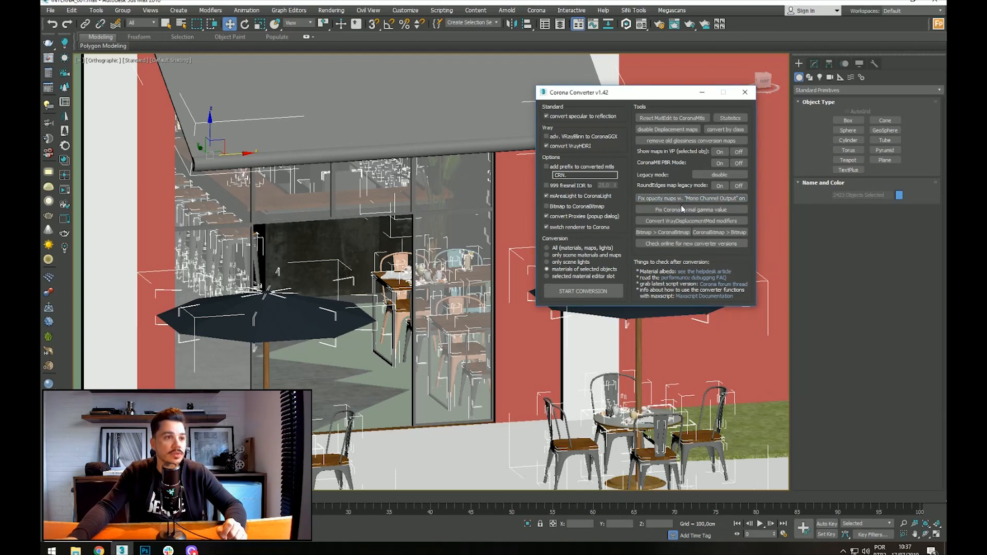
click(713, 210)
middle_drag(365, 305, 389, 261)
click(745, 93)
scroll(550, 420, down, 6)
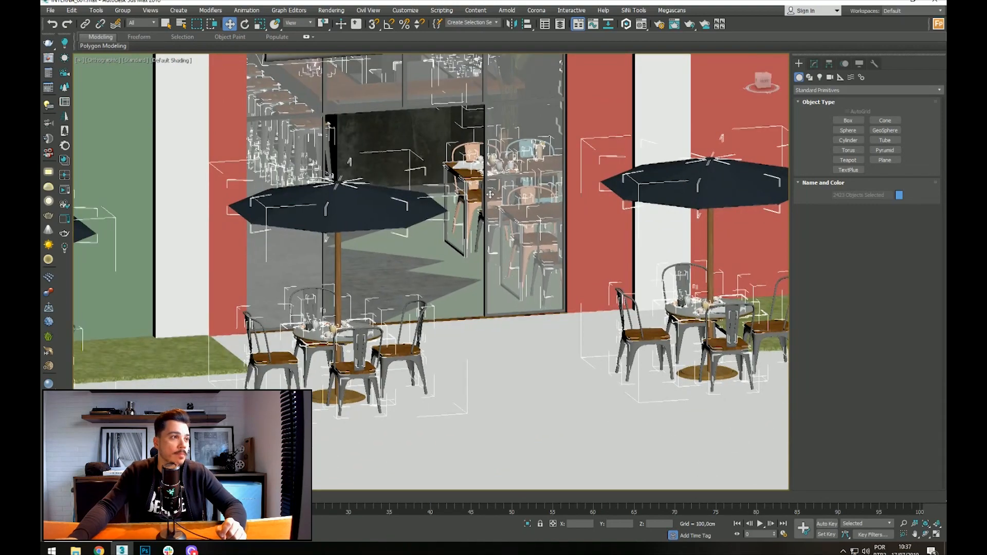
click(531, 360)
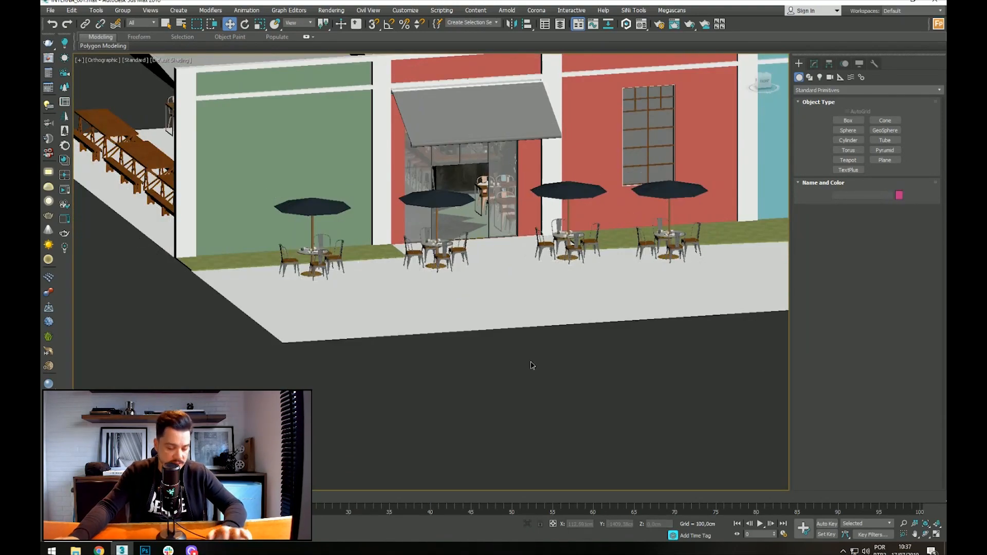
Step: Examine the building in wireframe and shaded views, checking how the outdoor tables and chairs are divided into separate objects
key(t)
key(F3)
alt+middle_drag(596, 298, 479, 286)
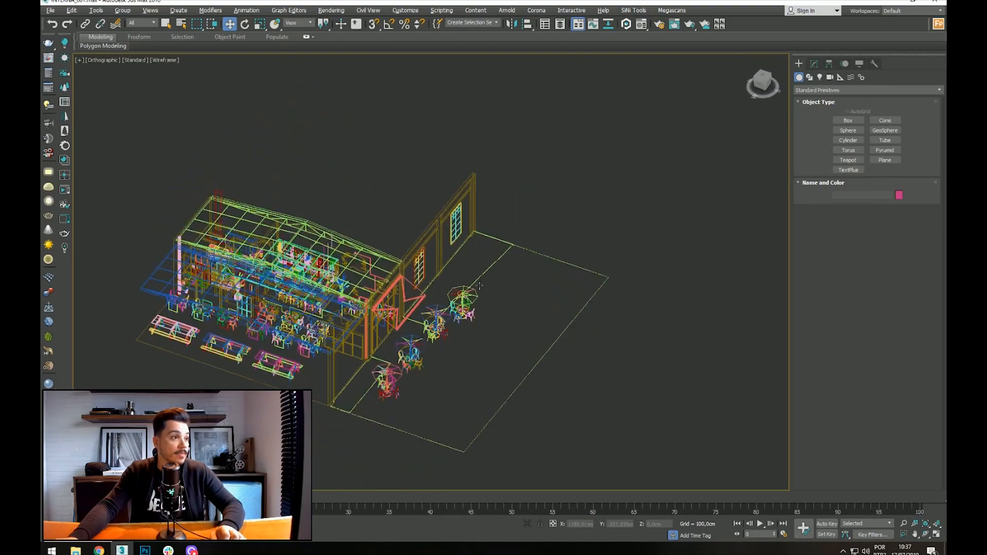
scroll(378, 205, up, 4)
key(F3)
mouse_move(314, 348)
alt+middle_down()
mouse_move(278, 344)
mouse_move(248, 309)
mouse_move(553, 161)
alt+middle_up()
scroll(507, 267, up, 7)
middle_drag(463, 276, 536, 98)
click(508, 366)
scroll(560, 252, down, 4)
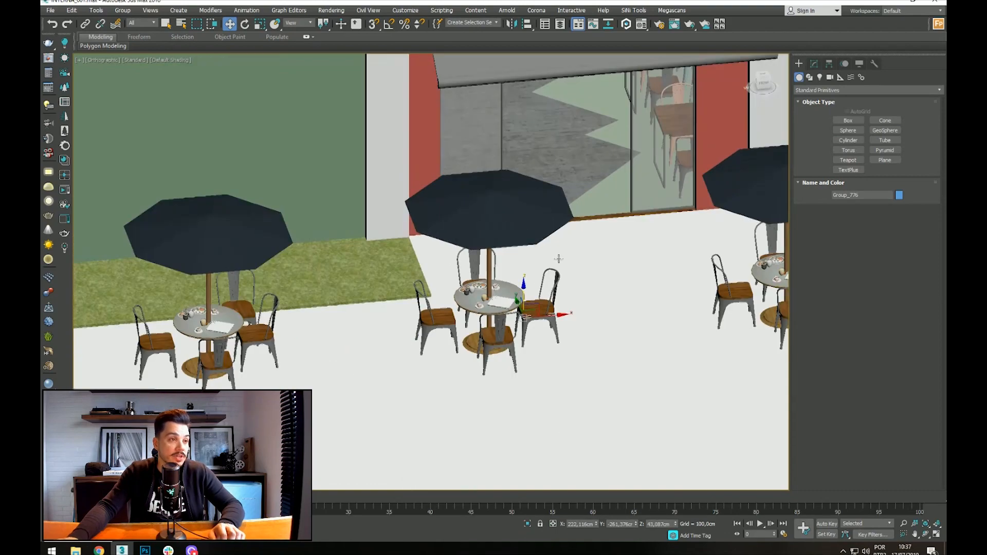
scroll(560, 252, down, 10)
click(645, 192)
middle_drag(595, 160, 492, 194)
Step: Select the whole model and explode it by material with SiNi Sculpt
click(627, 11)
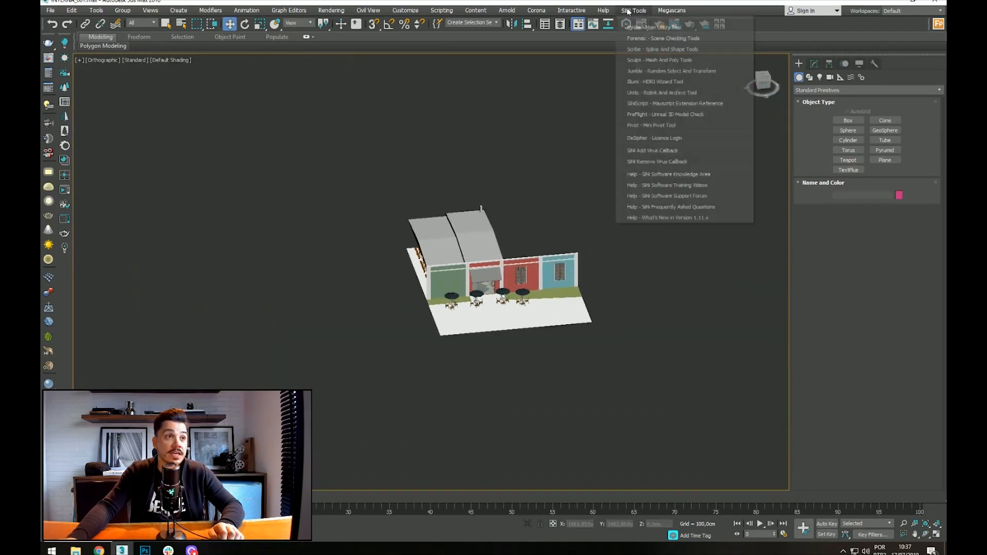
click(648, 60)
drag(679, 125, 700, 102)
middle_drag(552, 168, 509, 163)
scroll(480, 239, up, 3)
middle_drag(539, 232, 527, 178)
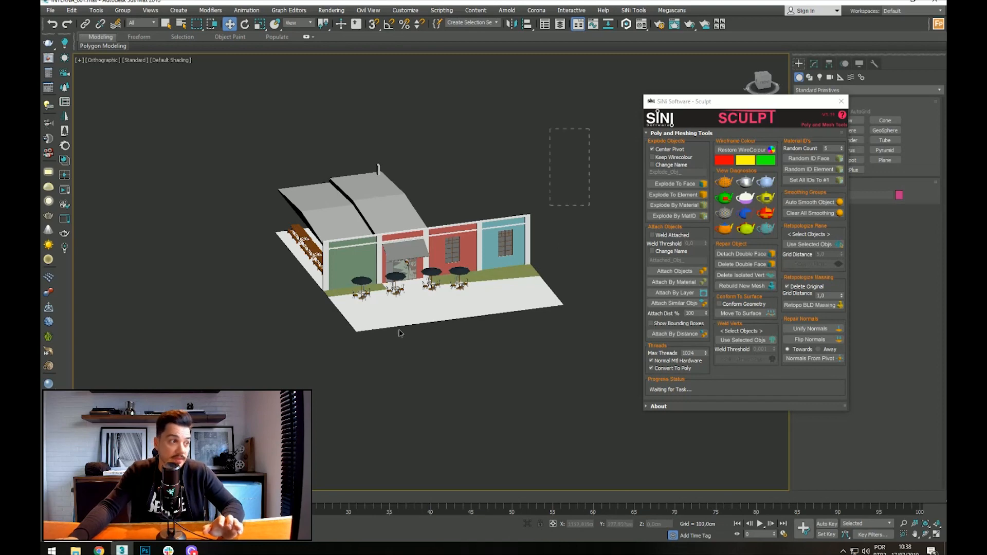
key(ctrl+a)
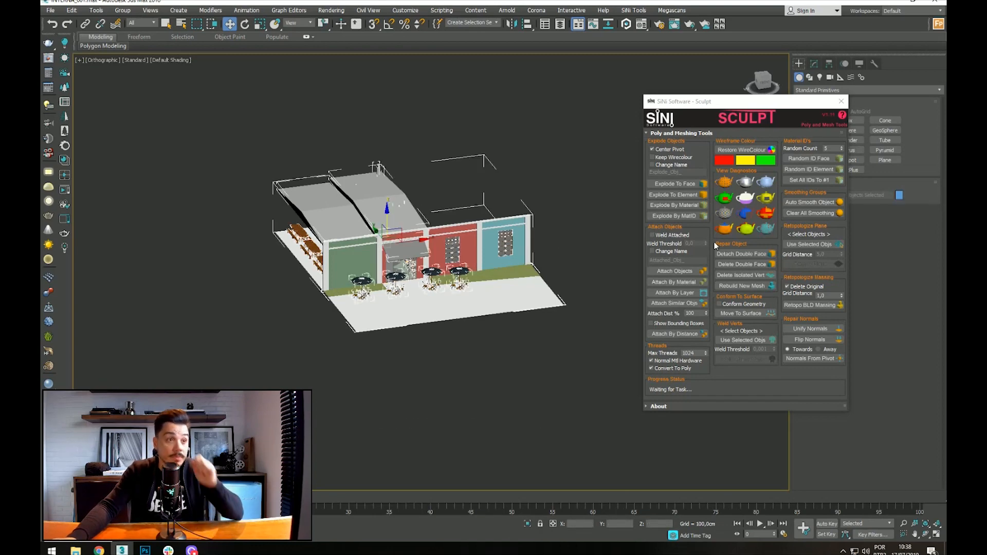
click(678, 205)
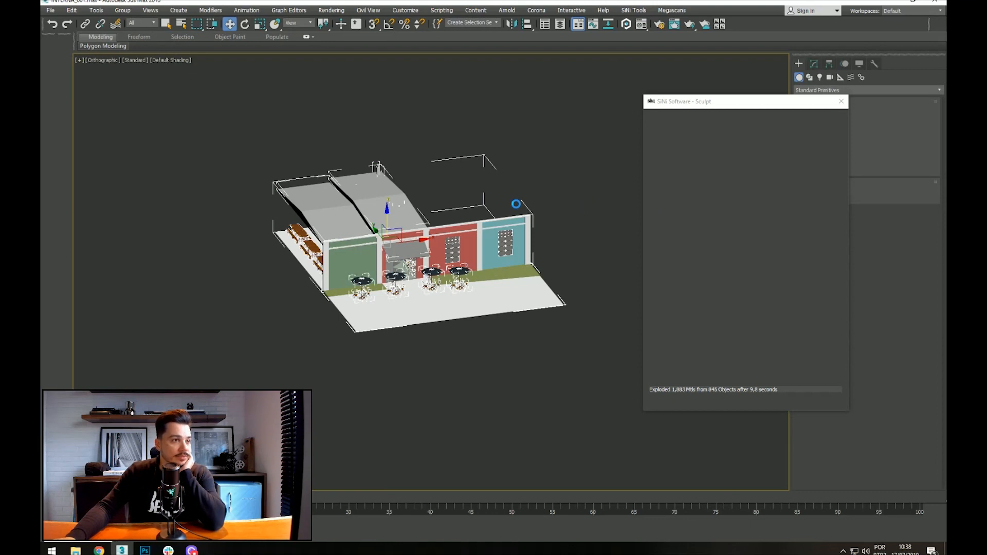
Step: Select all exploded objects, attach them by material in SiNi Sculpt and close the tool
drag(592, 125, 132, 431)
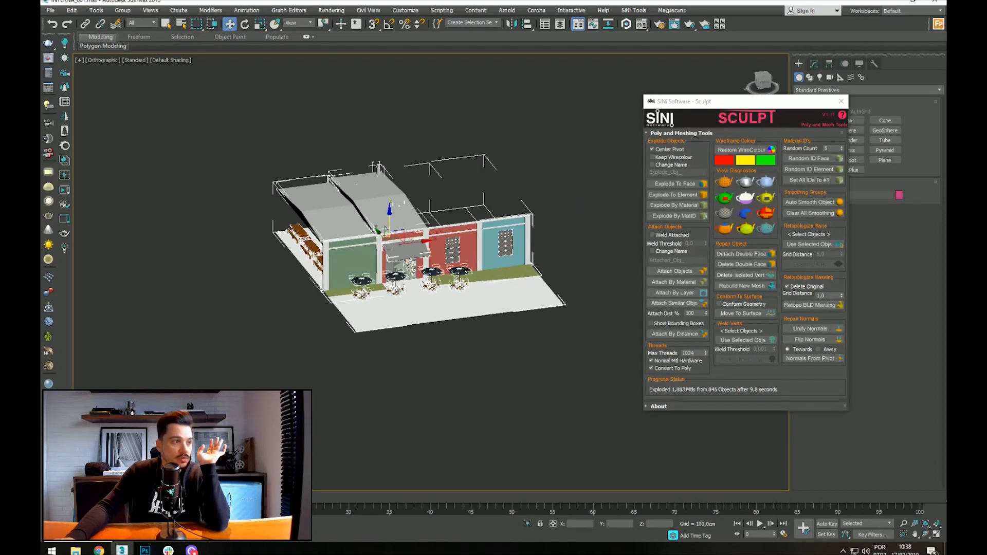
click(668, 284)
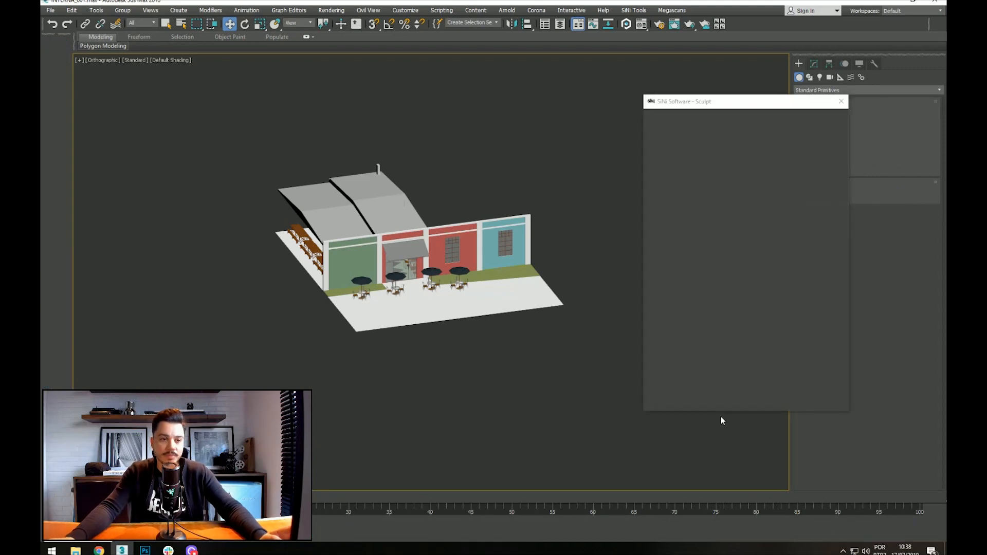
click(841, 101)
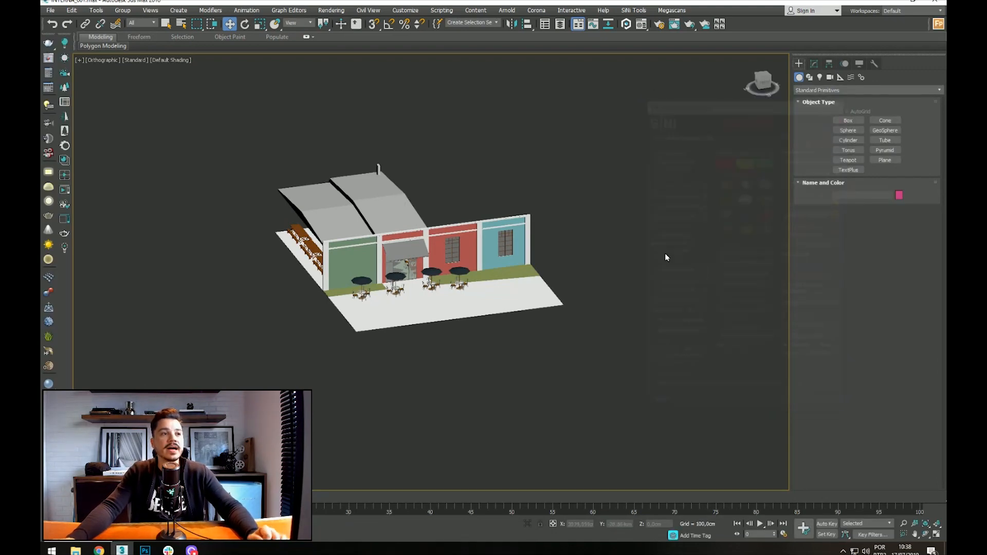
Step: Try moving the attached wooden chair seats at the outdoor tables to test that objects sharing a material are joined
scroll(372, 301, up, 15)
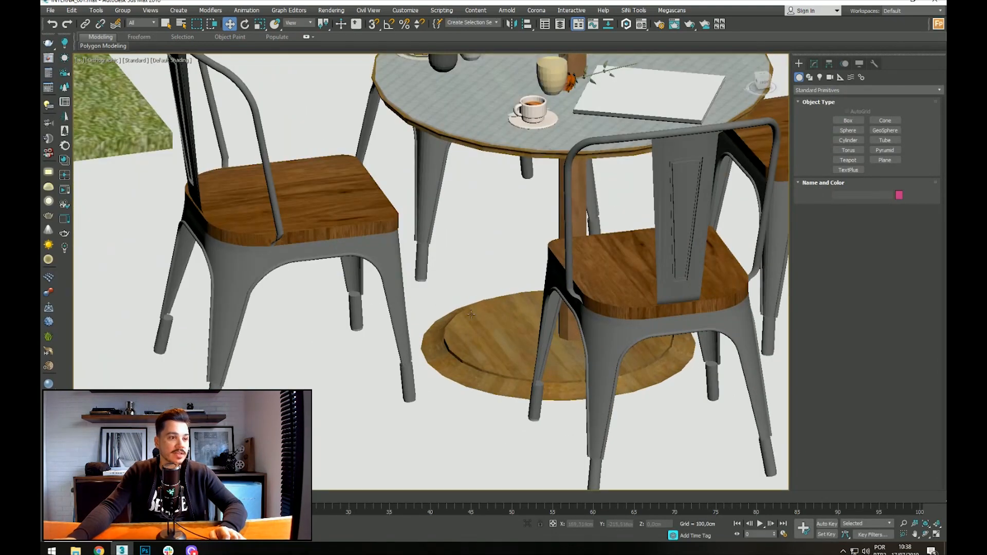
click(388, 253)
scroll(391, 263, down, 5)
scroll(394, 273, down, 10)
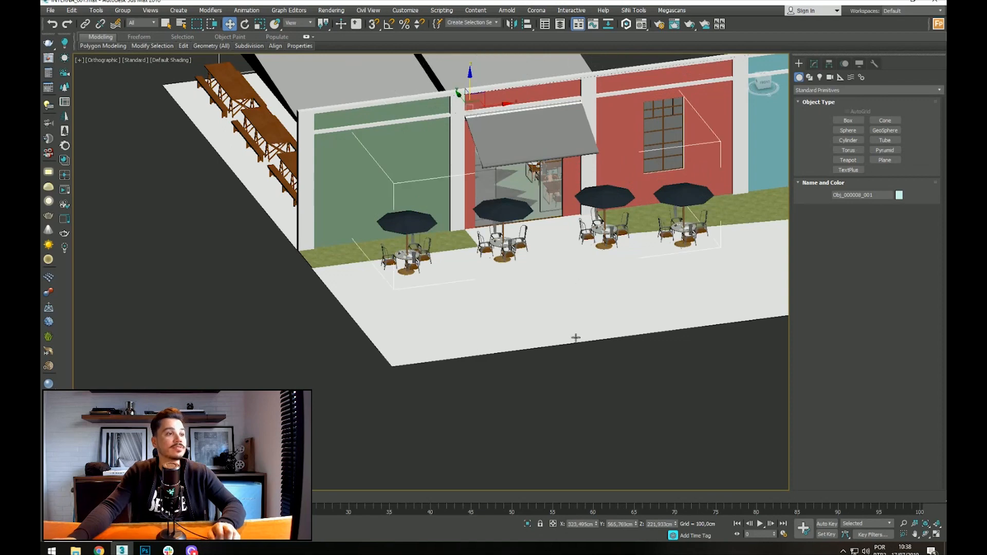
click(607, 389)
scroll(517, 243, up, 7)
drag(483, 297, 494, 186)
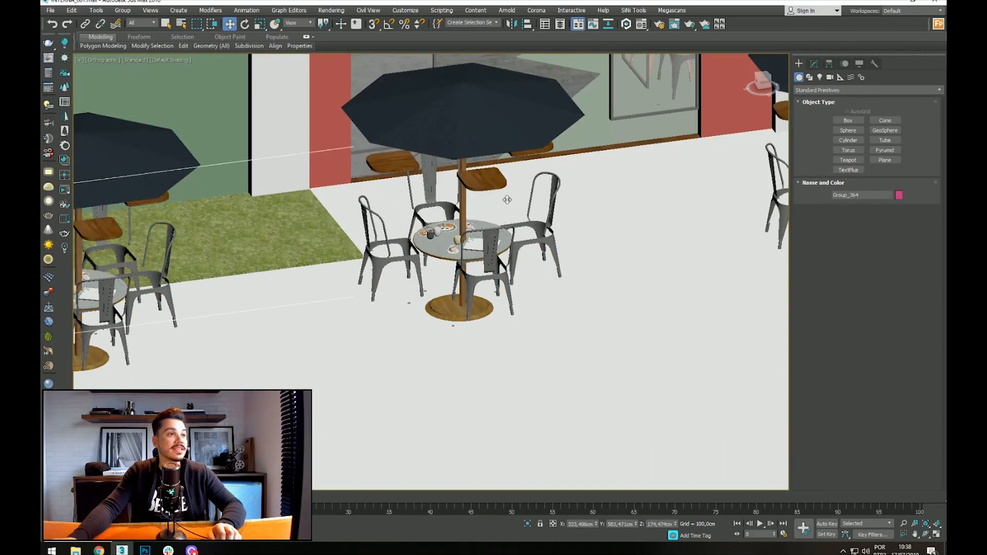
scroll(494, 186, down, 10)
click(684, 332)
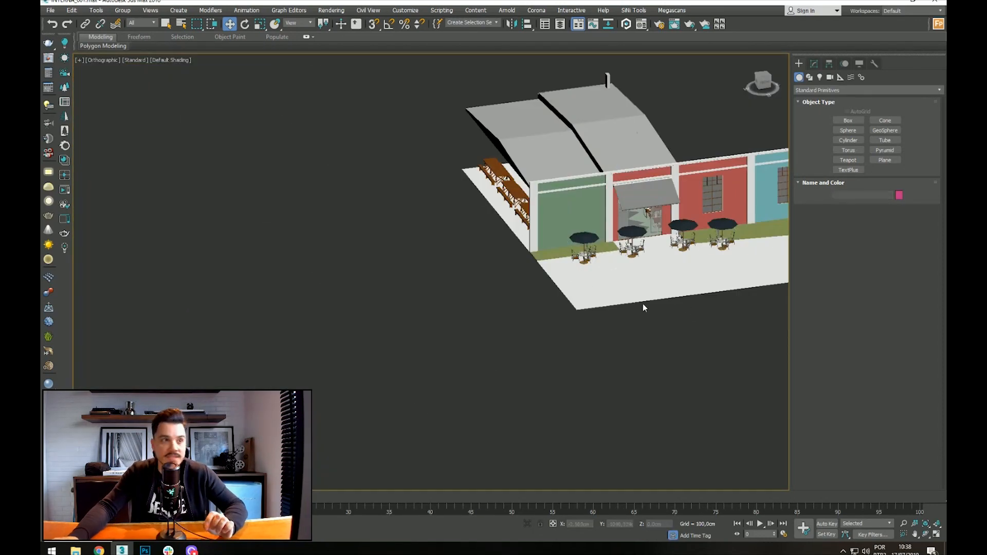
Step: Examine the café's floor plan in a wireframe top view, from the bar and seating down to the entrance
middle_drag(643, 308, 610, 351)
key(t)
key(F3)
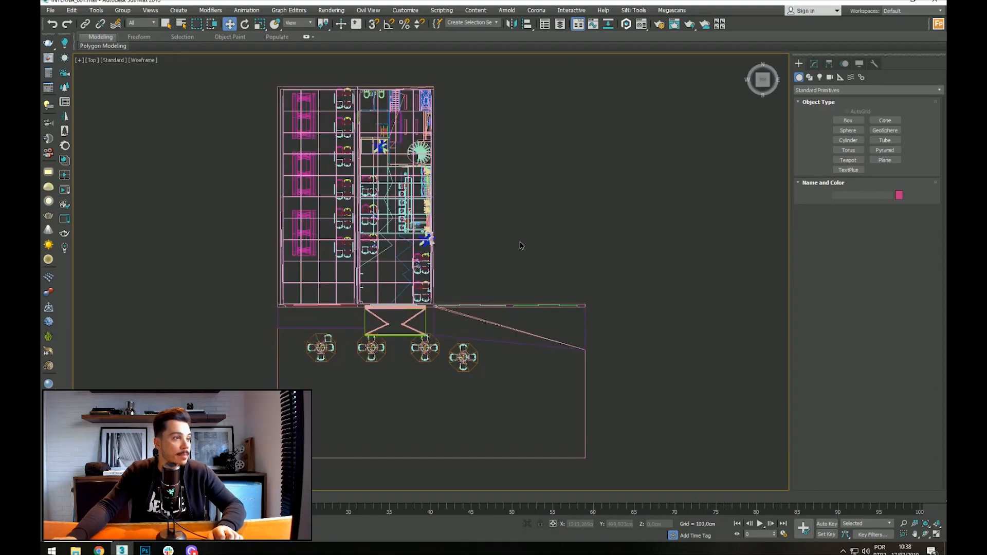
scroll(522, 286, up, 6)
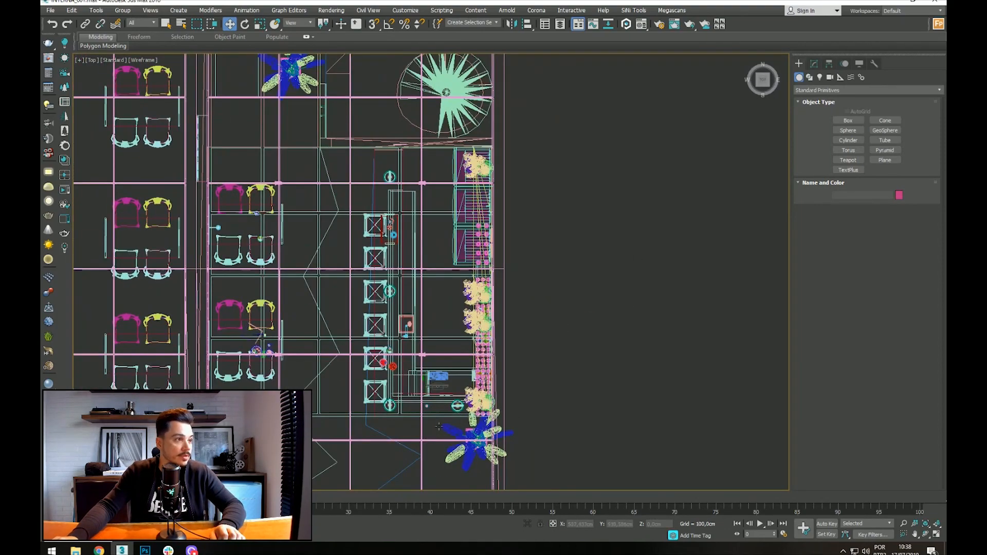
middle_drag(493, 138, 508, 329)
scroll(509, 329, down, 3)
scroll(508, 329, down, 2)
middle_drag(528, 363, 497, 120)
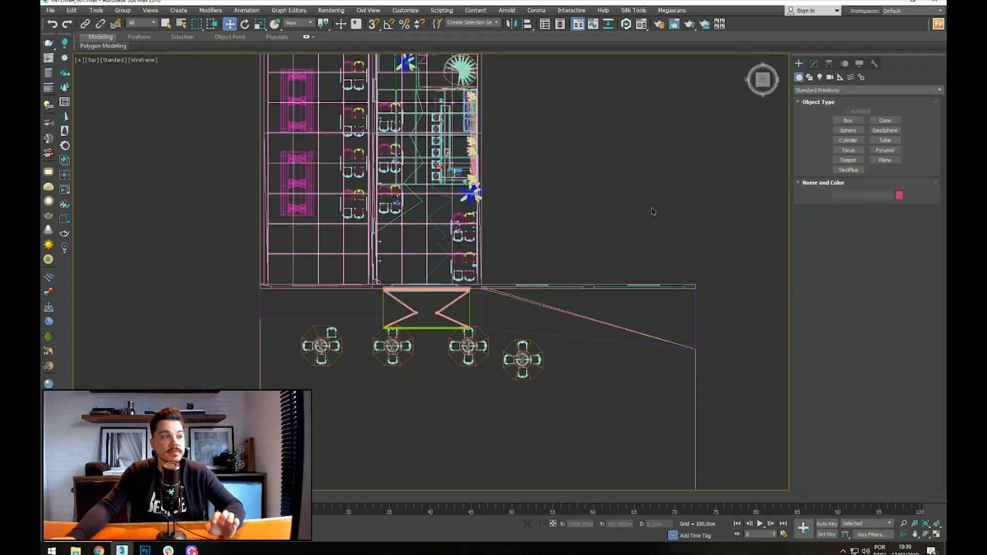
middle_drag(653, 211, 633, 276)
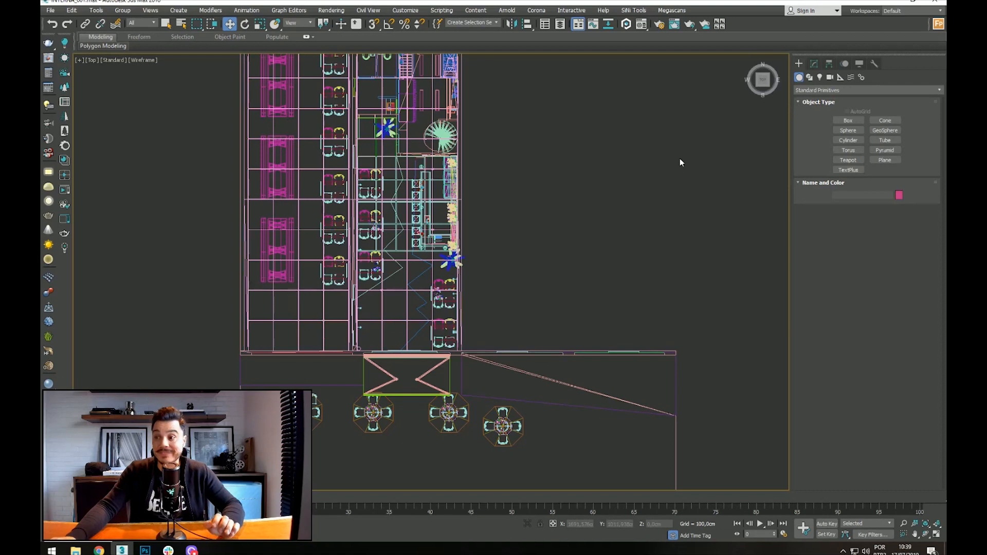
Step: Place a targeted CoronaCam at the café entrance, aimed straight at the back of the room with a target distance of about 1233 cm
click(830, 77)
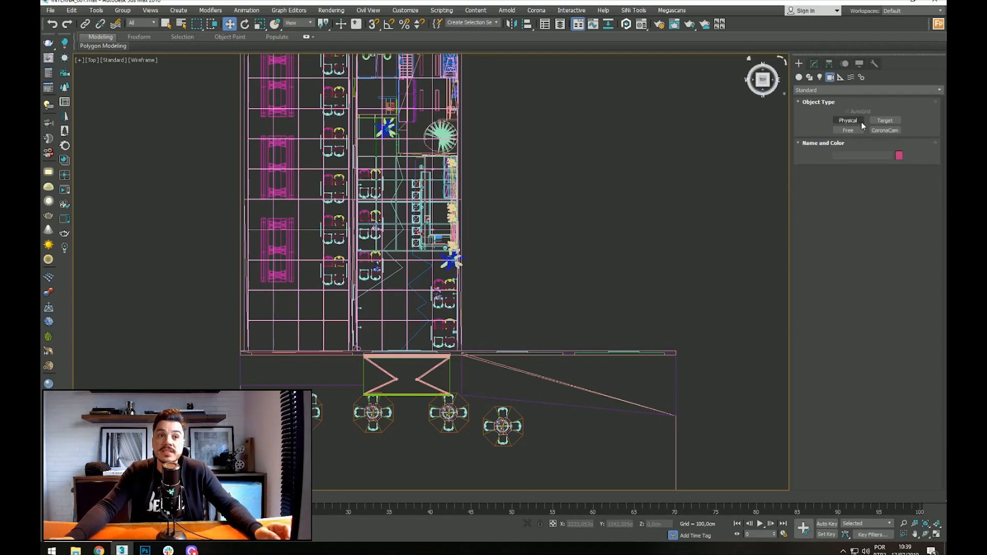
click(885, 130)
middle_drag(426, 302, 433, 326)
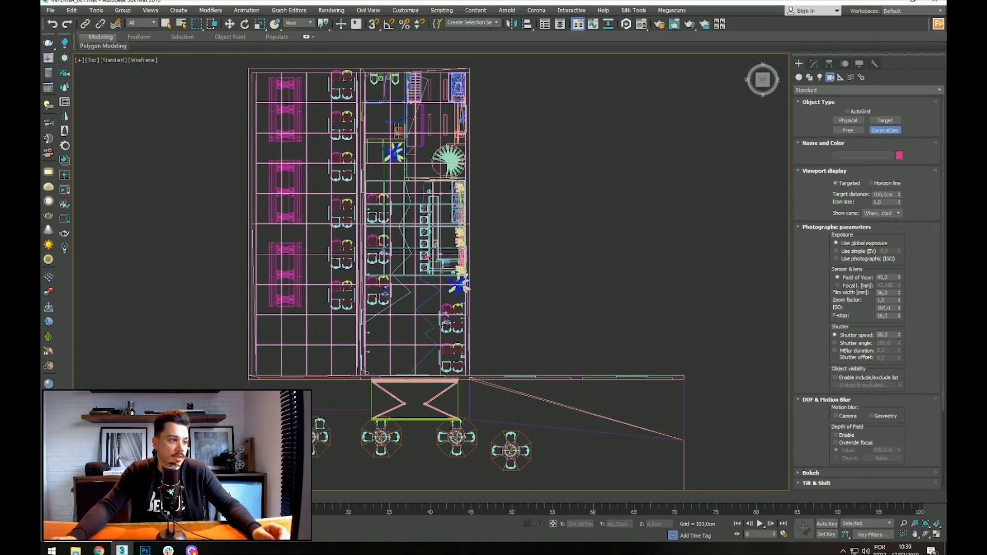
drag(415, 393, 415, 138)
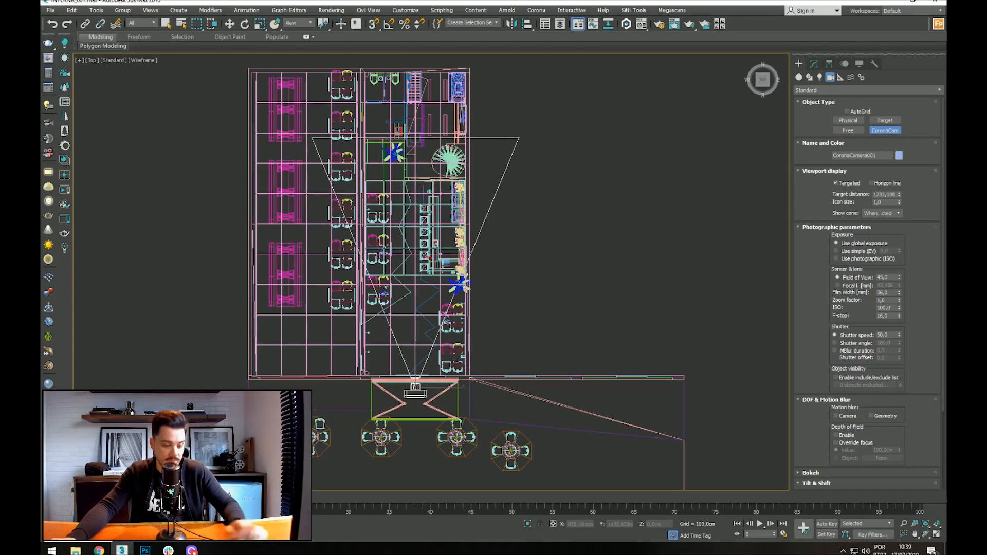
Step: View the interior through the new Corona camera with shading on and try raising the camera above floor level
key(c)
key(F3)
middle_drag(438, 226, 442, 312)
key(ctrl+z)
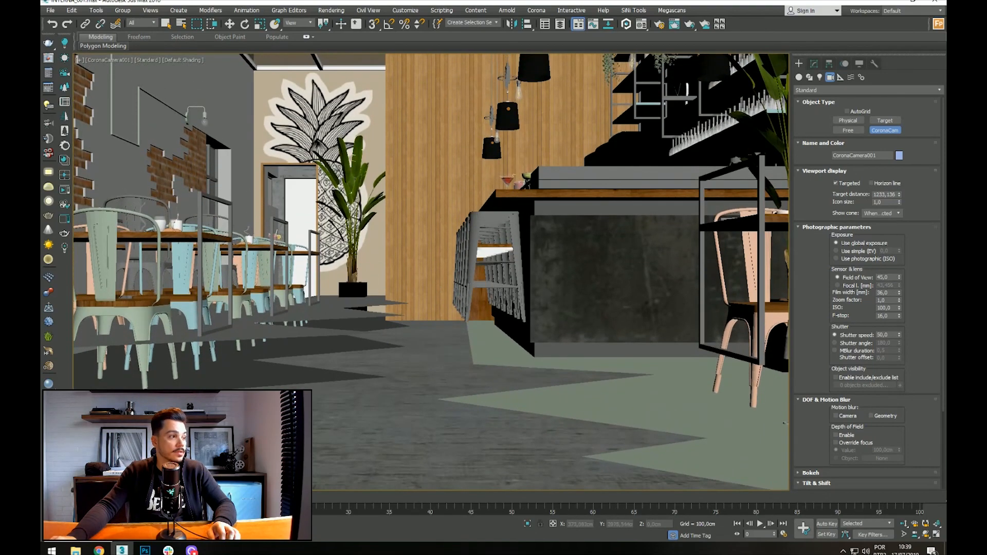
Step: Select the attached chair-seat object in the camera view and try adjusting its Z height
click(166, 24)
click(324, 307)
key(w)
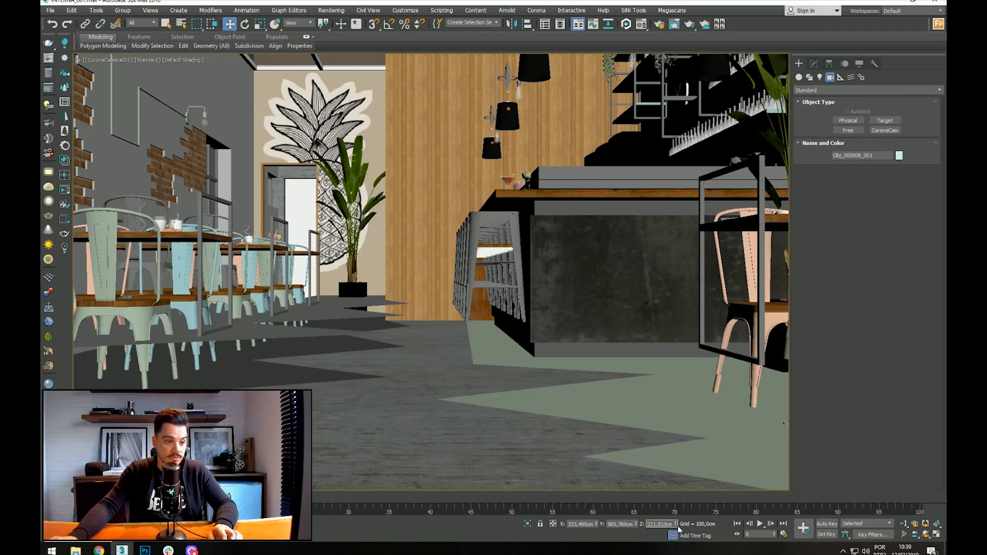
drag(677, 525, 474, 252)
right_click(474, 252)
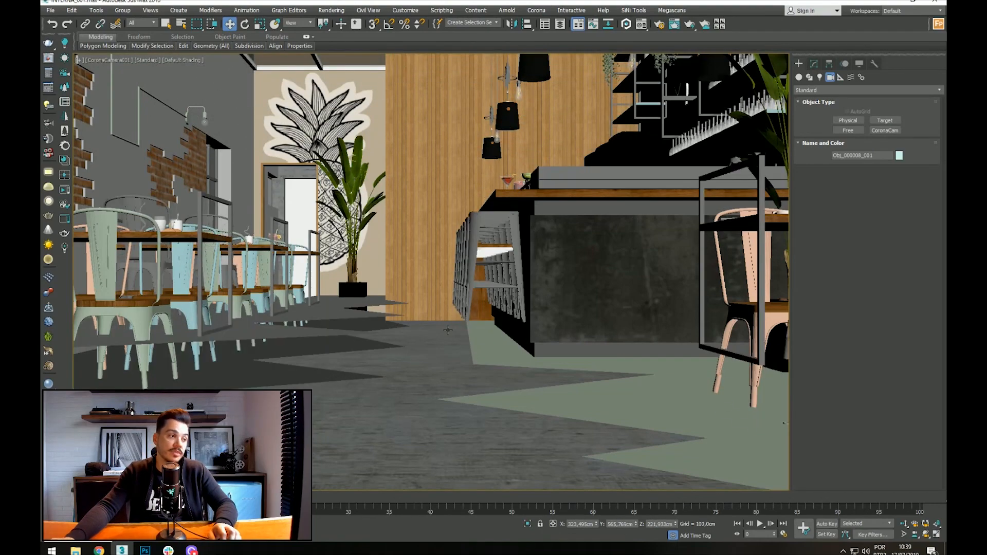
Step: Undo the recent changes, back past the creation of the Corona camera
key(ctrl+z)
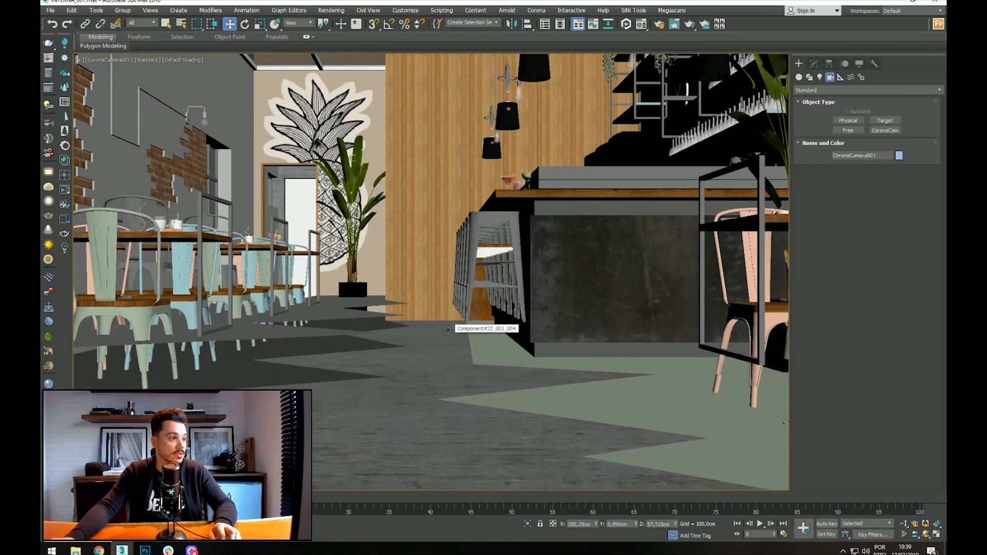
key(ctrl+z)
key(ctrl+z)
key(ctrl+z)
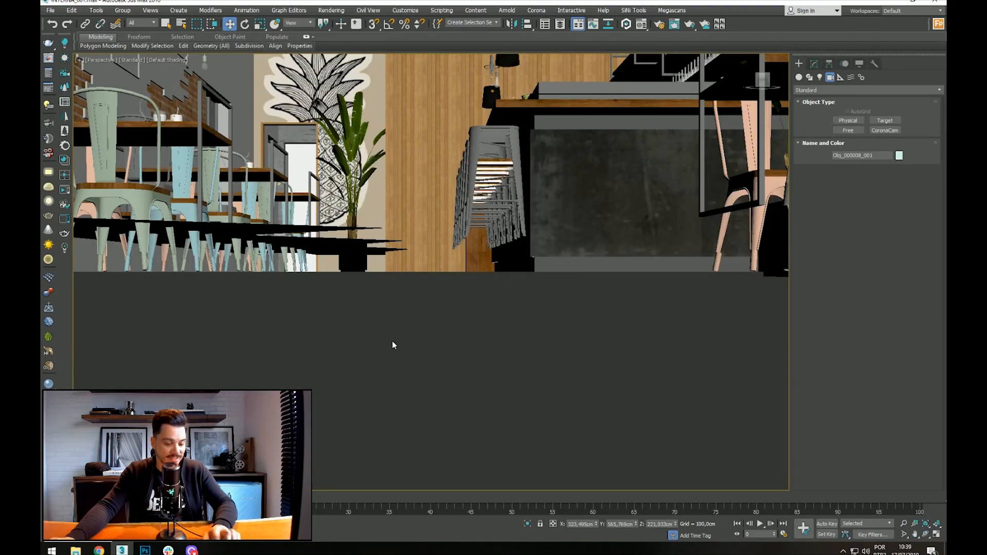
Step: Check the chair seats at the outdoor tables from several angles, clear the selection and return to the top view
key(t)
alt+middle_drag(373, 420, 447, 343)
scroll(464, 326, up, 5)
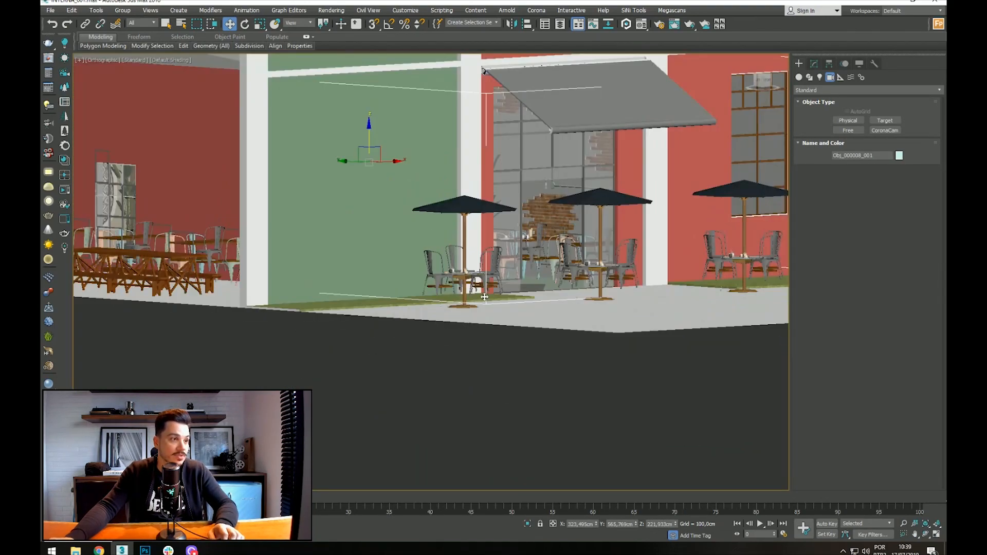
alt+middle_drag(485, 297, 535, 360)
scroll(550, 383, up, 4)
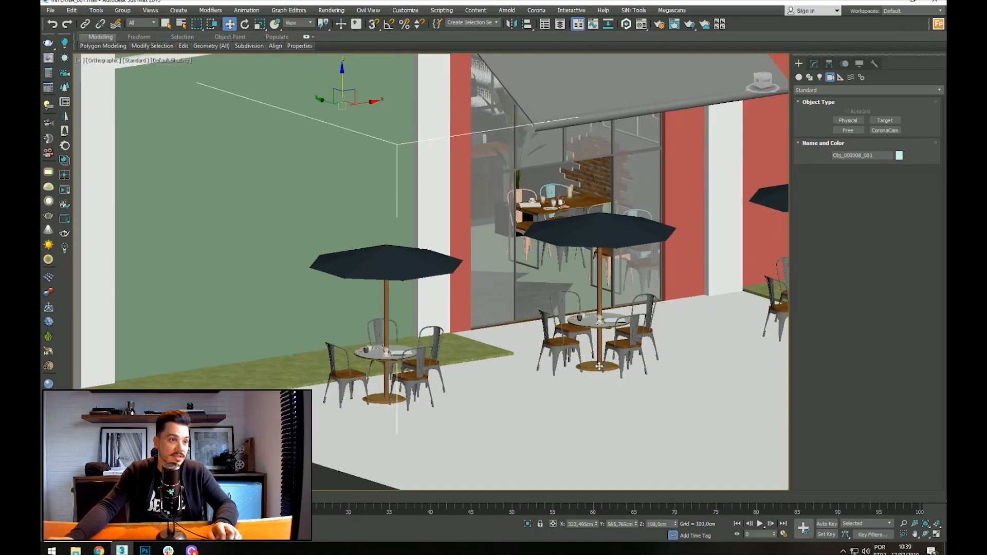
key(c)
click(519, 306)
scroll(529, 314, down, 5)
key(t)
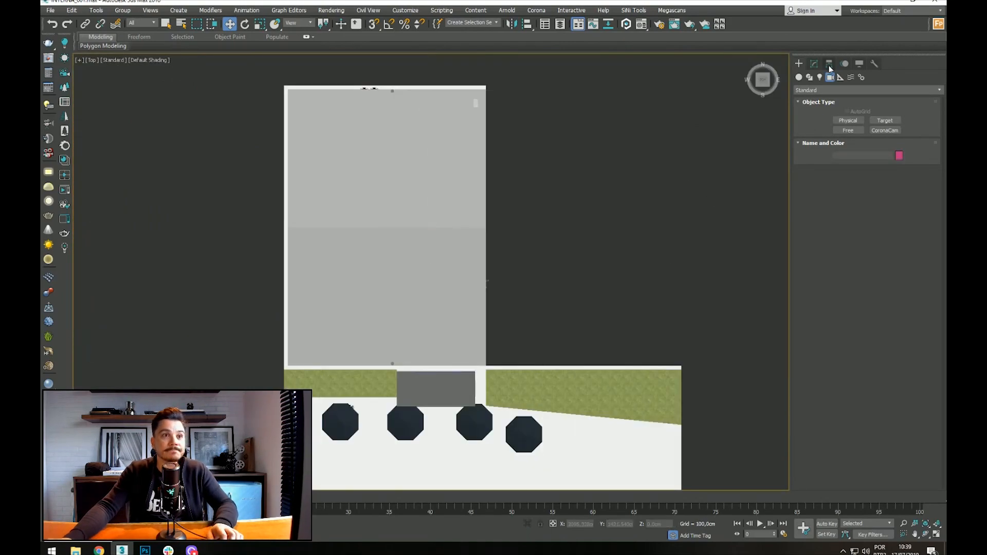
Step: Place a new targeted CoronaCam in the wireframe plan, from the entrance towards the back of the café, with a target distance of about 819 cm
click(849, 120)
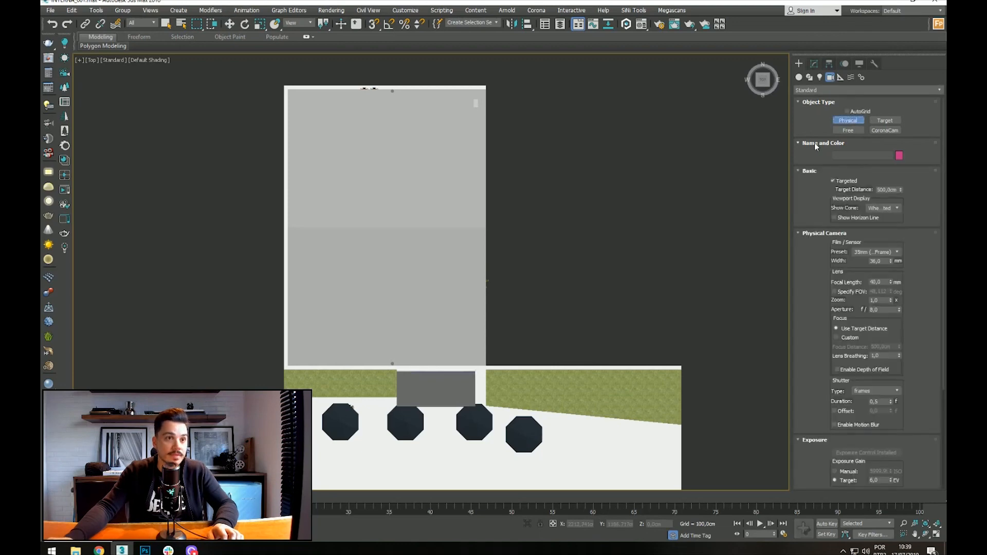
click(885, 130)
middle_drag(514, 257, 542, 204)
key(F3)
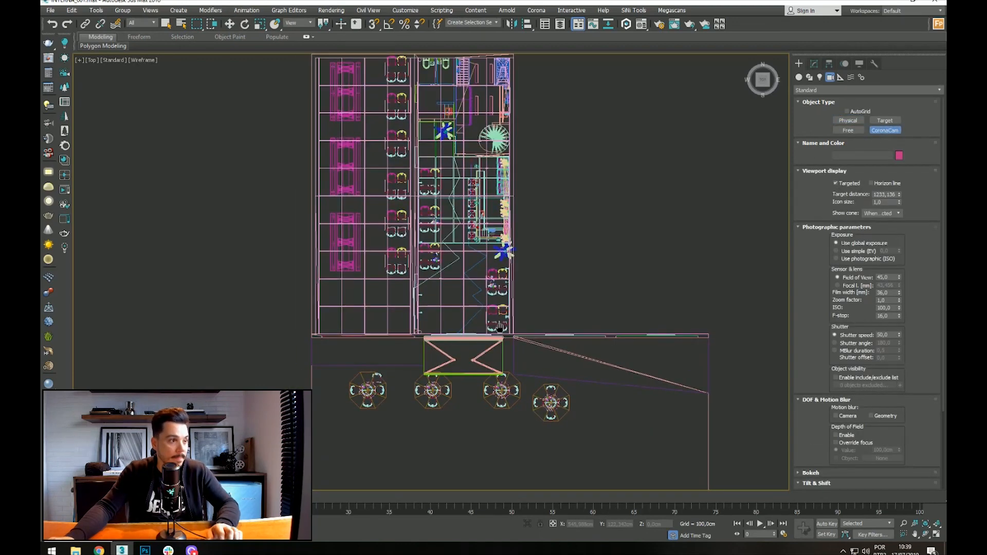
scroll(486, 239, up, 2)
drag(454, 337, 456, 125)
Step: View the interior through the new Corona camera with shading on and raise the camera to frame the bar, stools and pineapple wall
key(c)
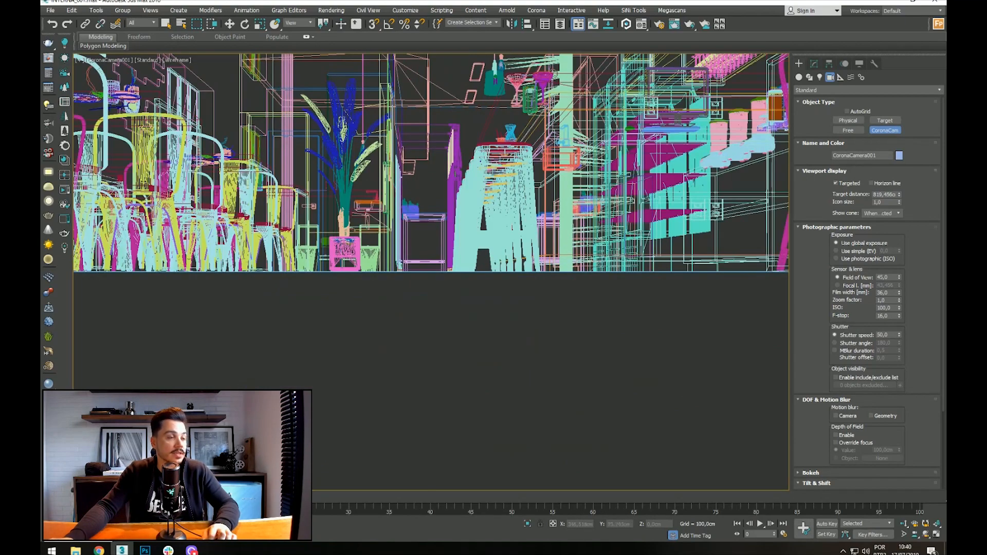
key(F3)
middle_drag(447, 206, 446, 330)
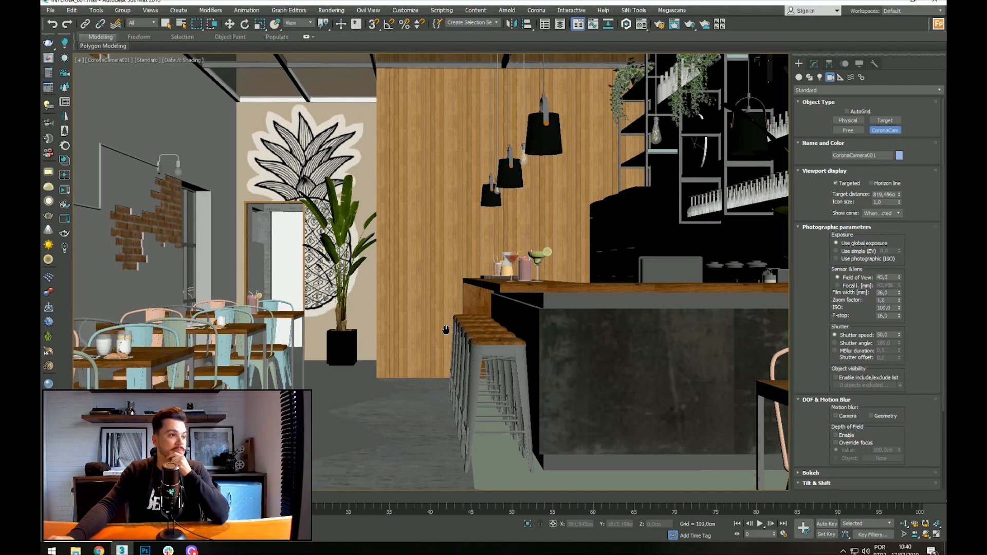
Step: Show the camera view's safe frame and set the render output size to 800 by 1000 pixels
key(shift+f)
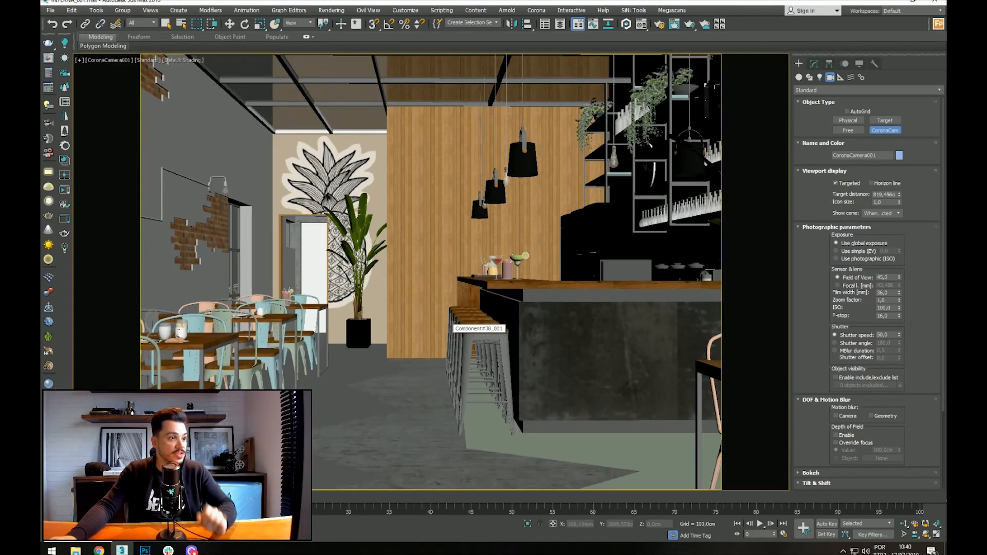
click(165, 24)
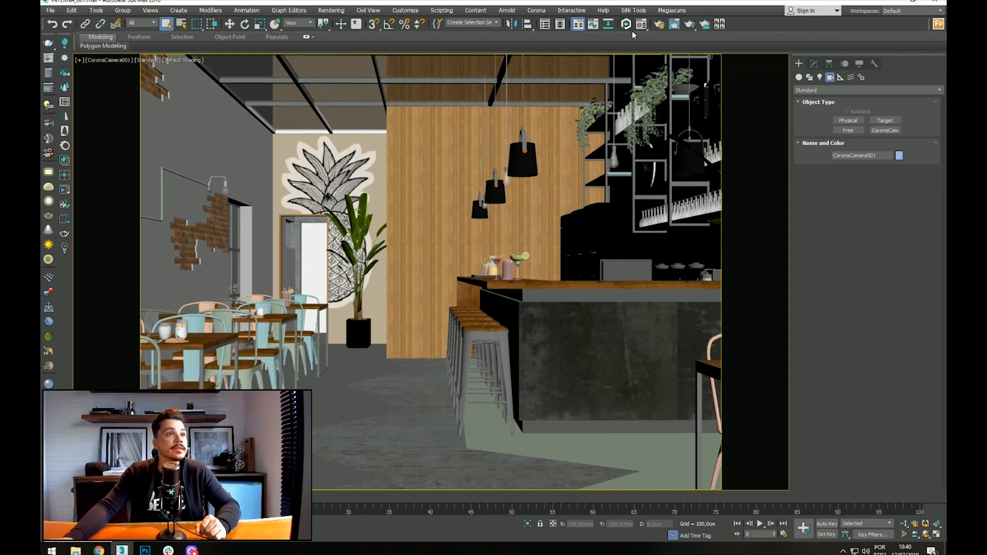
click(658, 25)
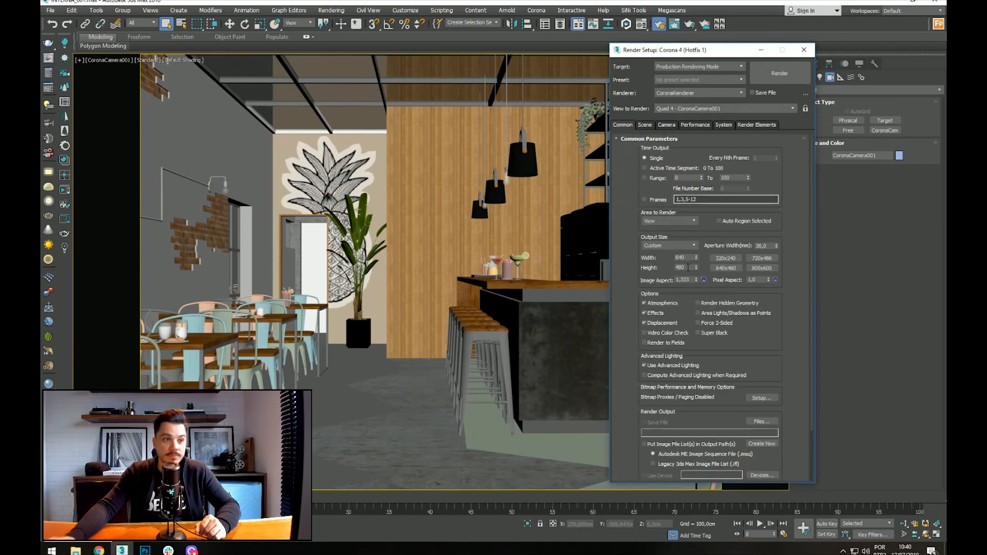
text(1000)
key(Return)
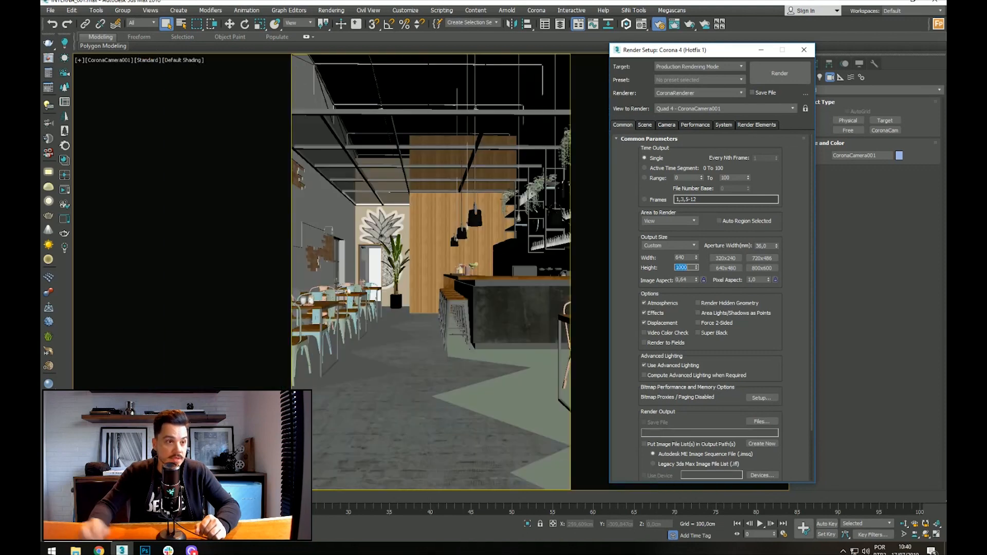
double_click(683, 257)
text(800)
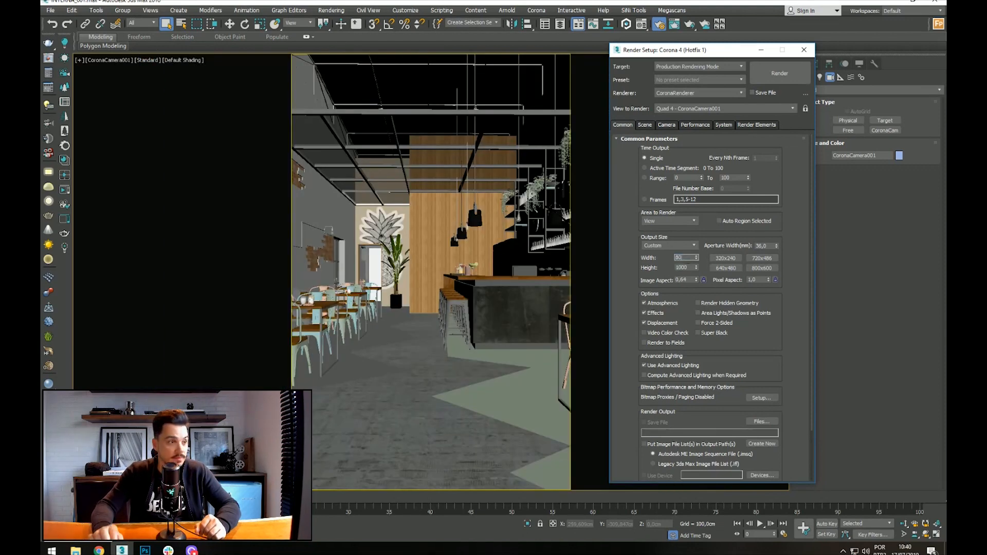
key(Return)
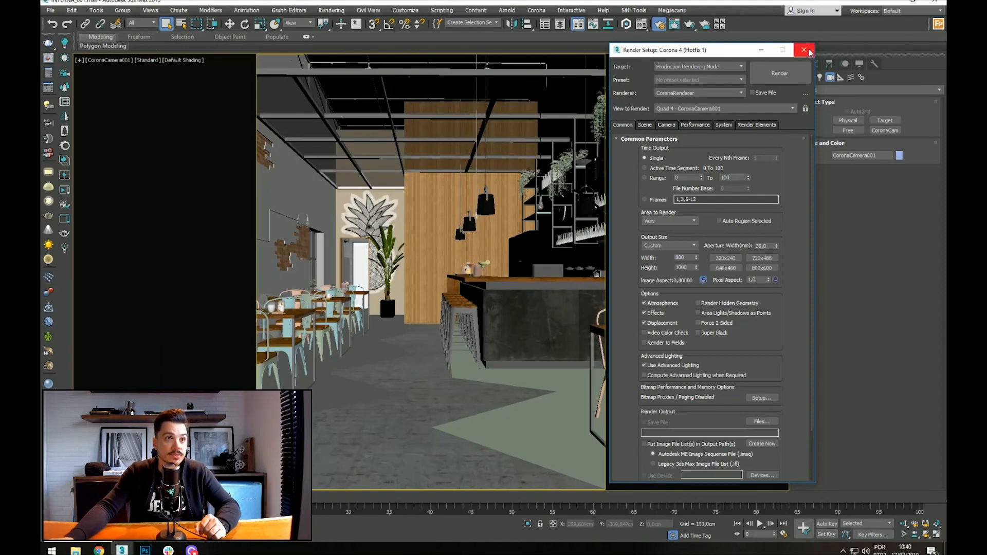
click(804, 50)
Step: Shift the camera framing very slightly, check the camera target's position in the view and clear the selection
middle_drag(433, 276, 435, 275)
key(h)
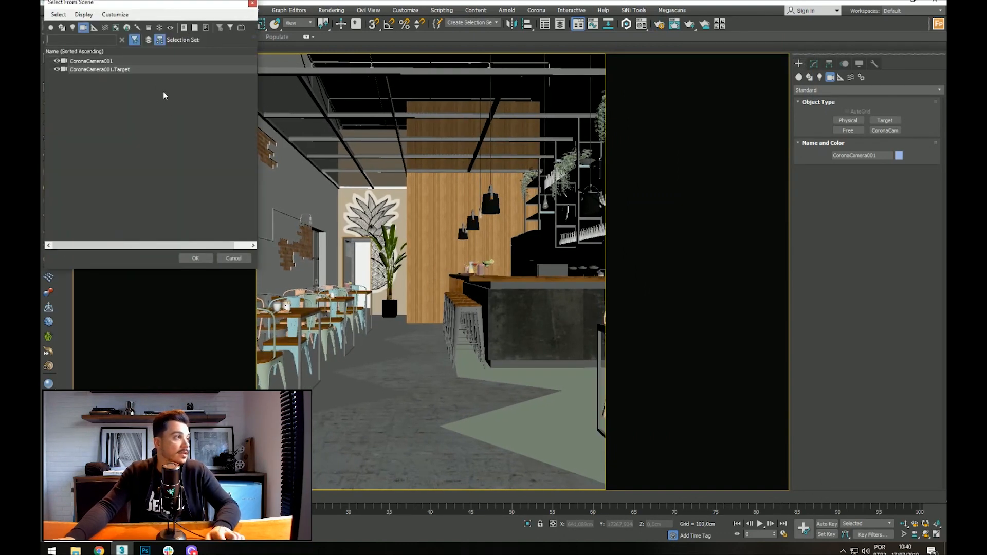
double_click(179, 70)
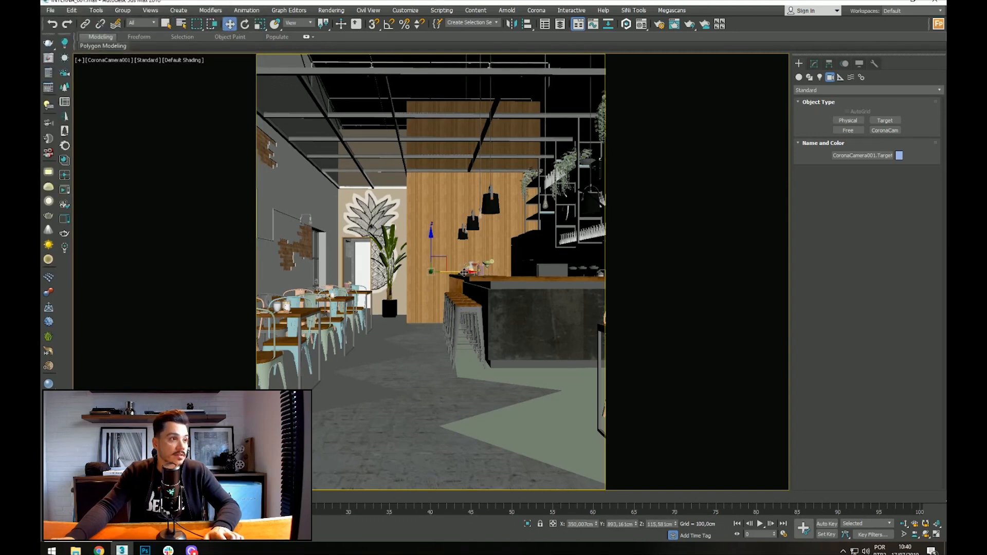
drag(463, 273, 464, 273)
right_click(420, 307)
key(Escape)
key(F3)
click(436, 424)
key(F3)
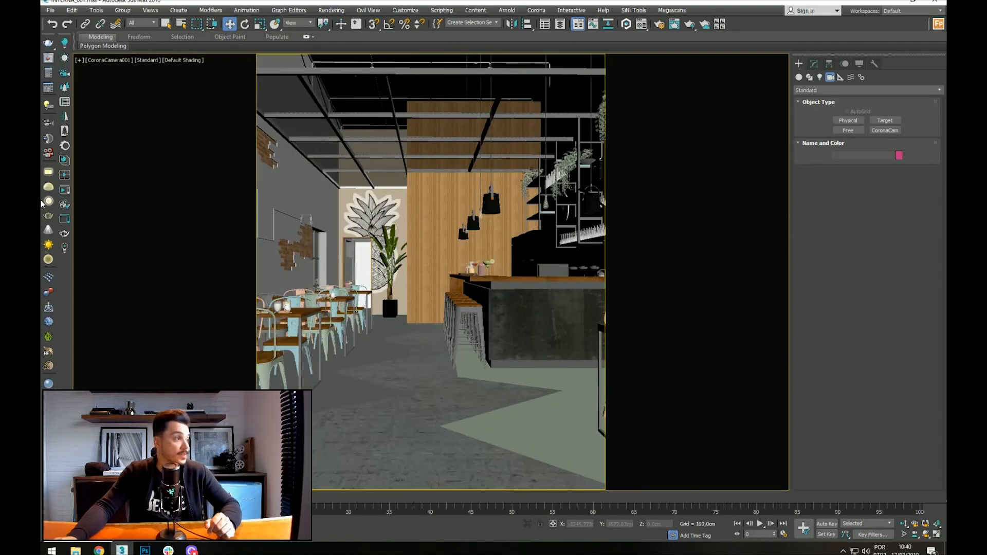
Step: Run a Corona interactive render of the camera view, check the Environment and Effects settings and stop the render
click(62, 190)
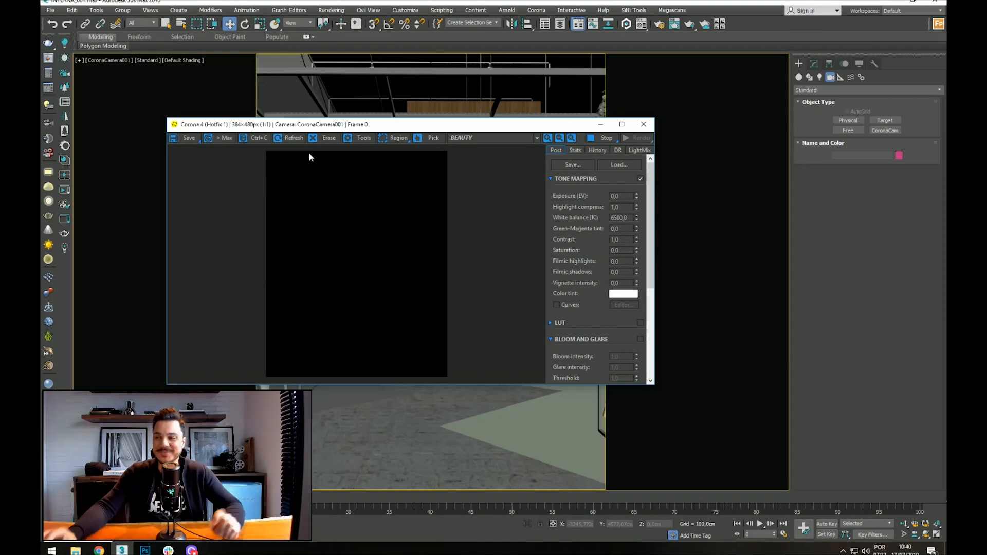
drag(392, 130, 494, 139)
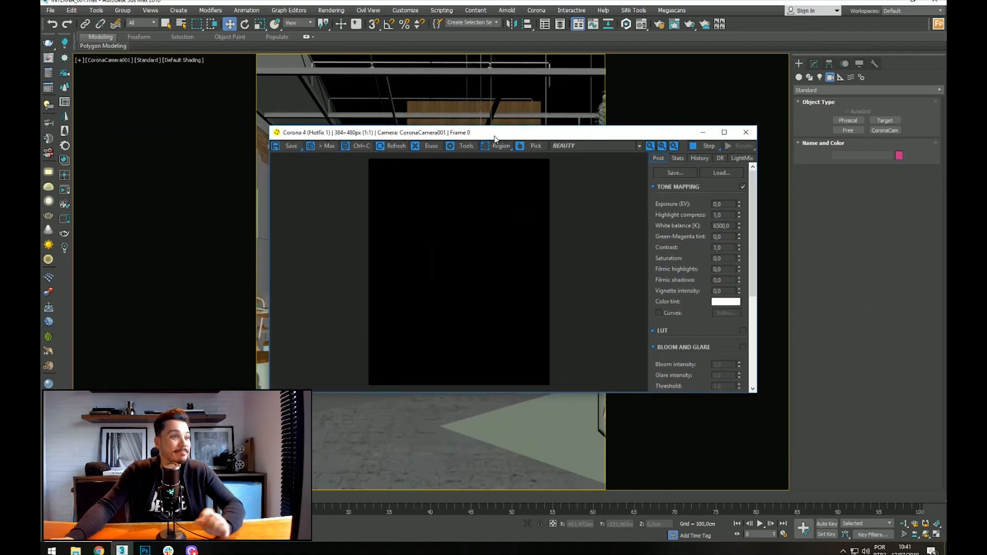
right_click(200, 133)
click(185, 156)
key(8)
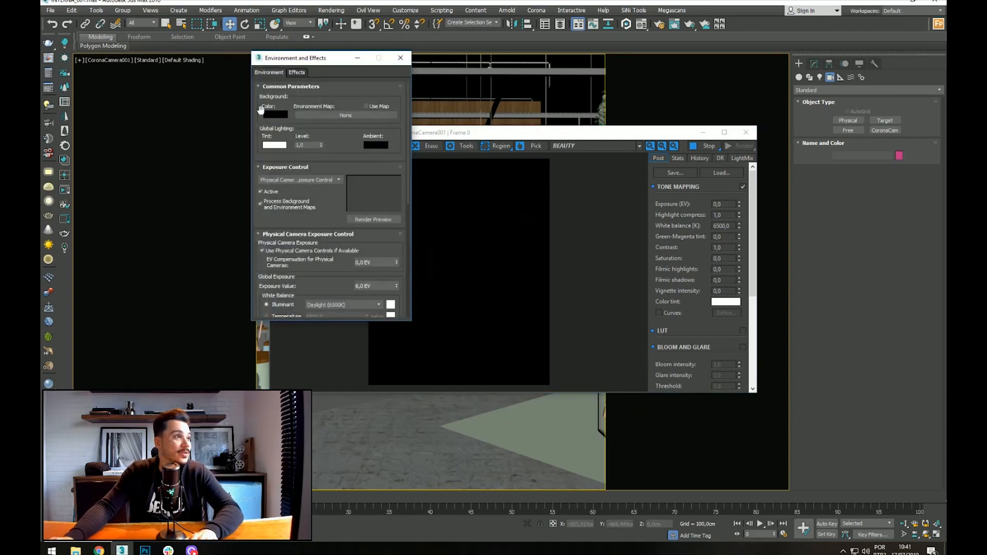
click(401, 57)
click(708, 148)
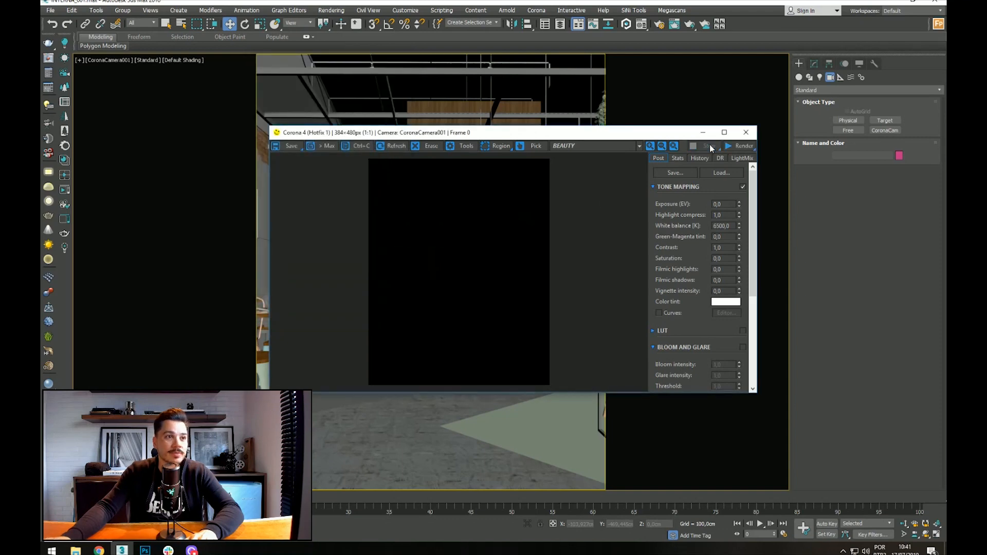
Step: Switch Corona's scene environment to a white single map and restart the interactive render
click(659, 24)
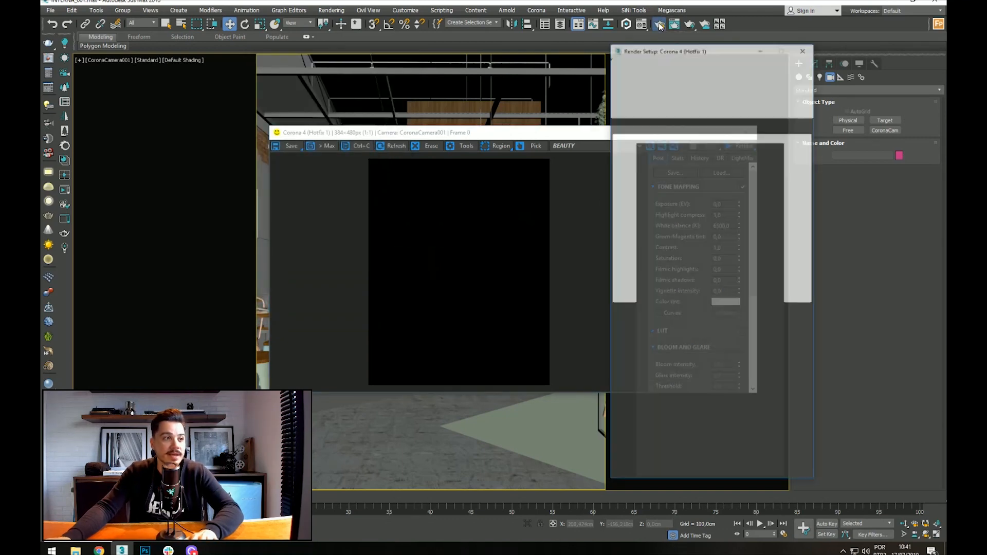
click(645, 125)
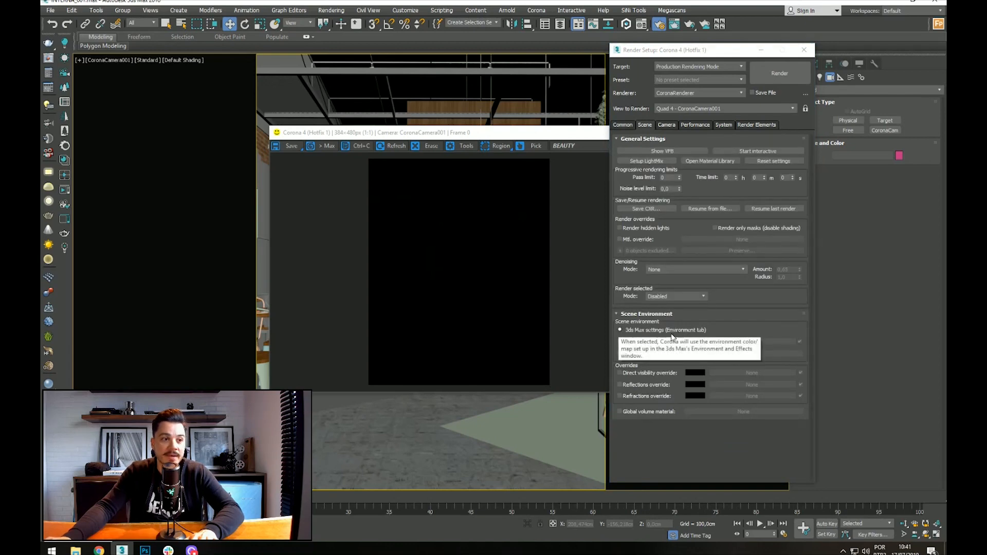
click(624, 344)
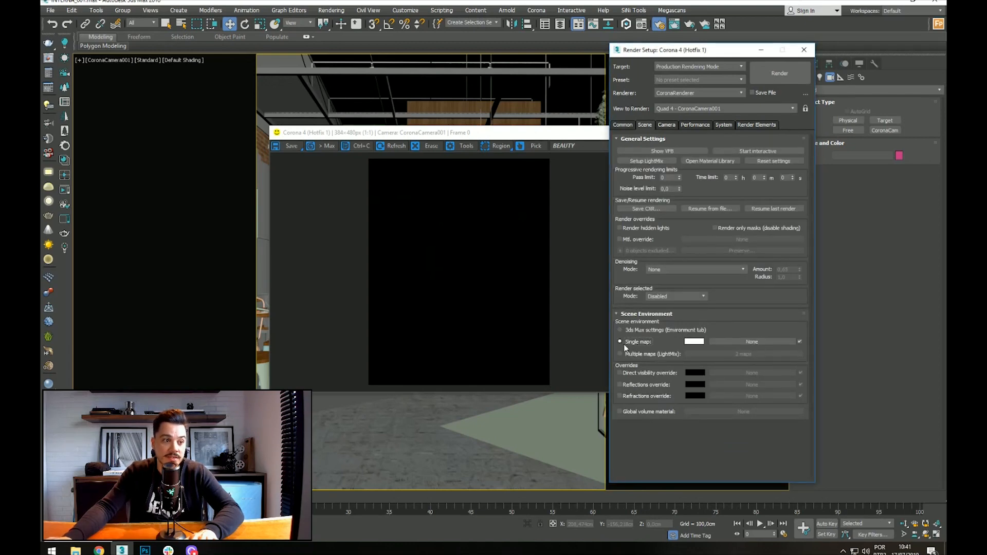
click(436, 252)
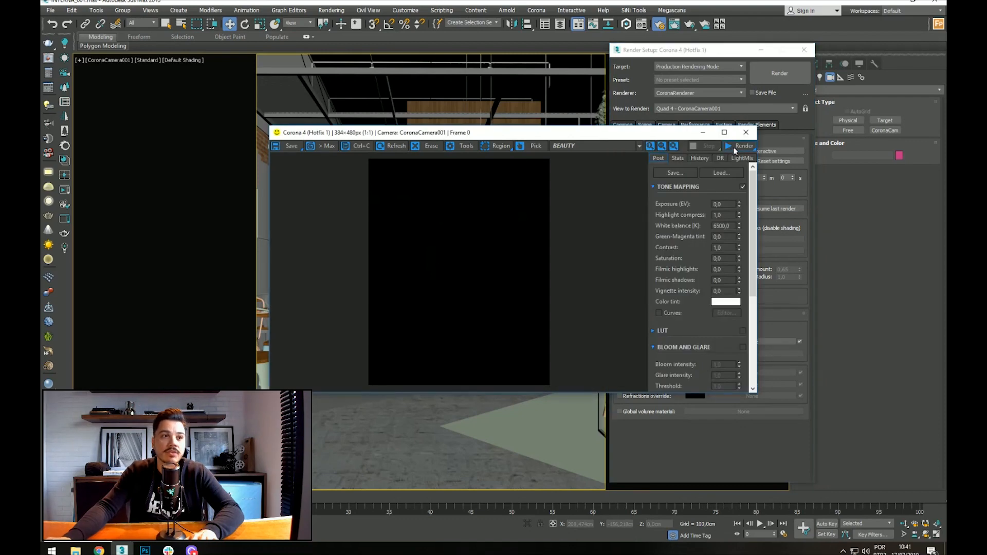
click(739, 149)
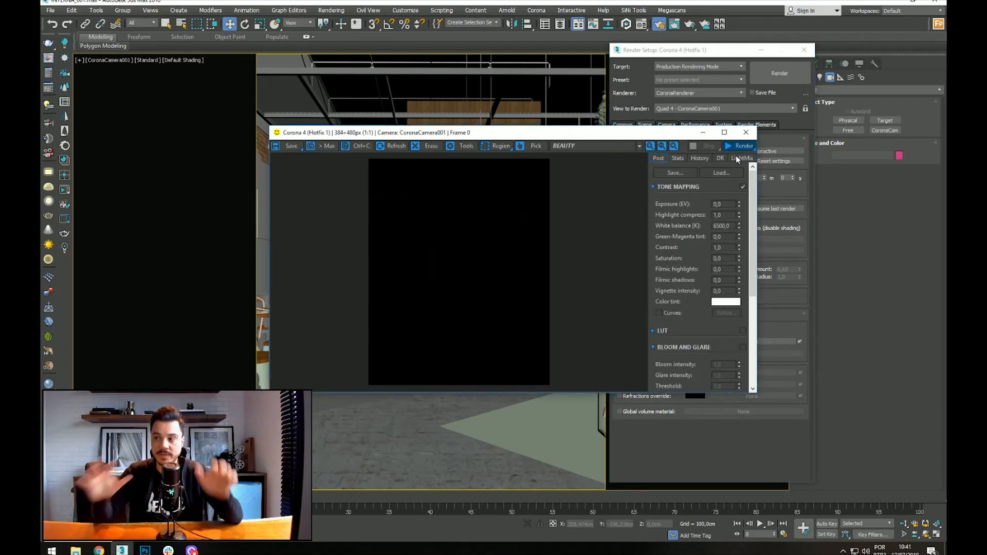
click(736, 157)
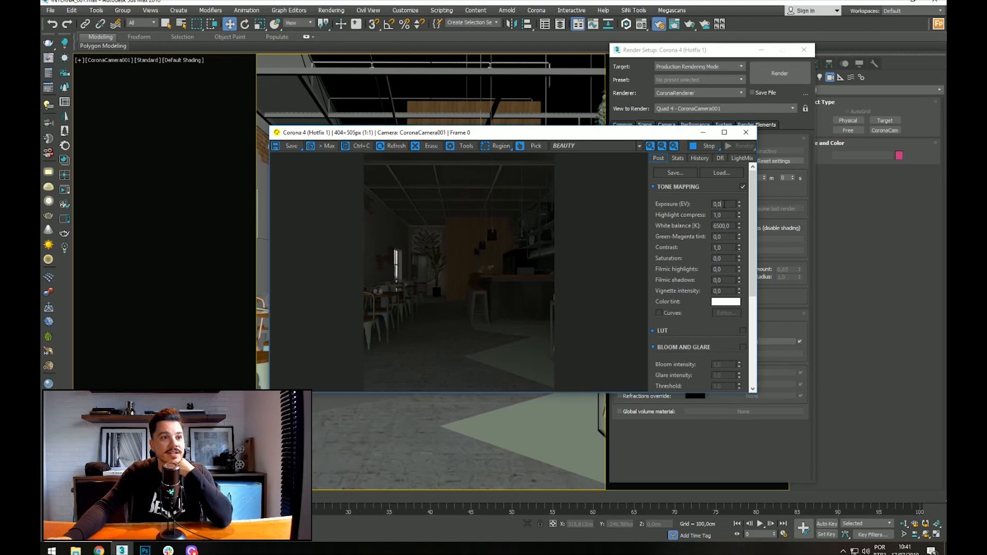
Step: Try tone-mapping exposures between 1 and 5 EV on the render, restore 0, and stop and close the frame buffer
text(4)
key(Return)
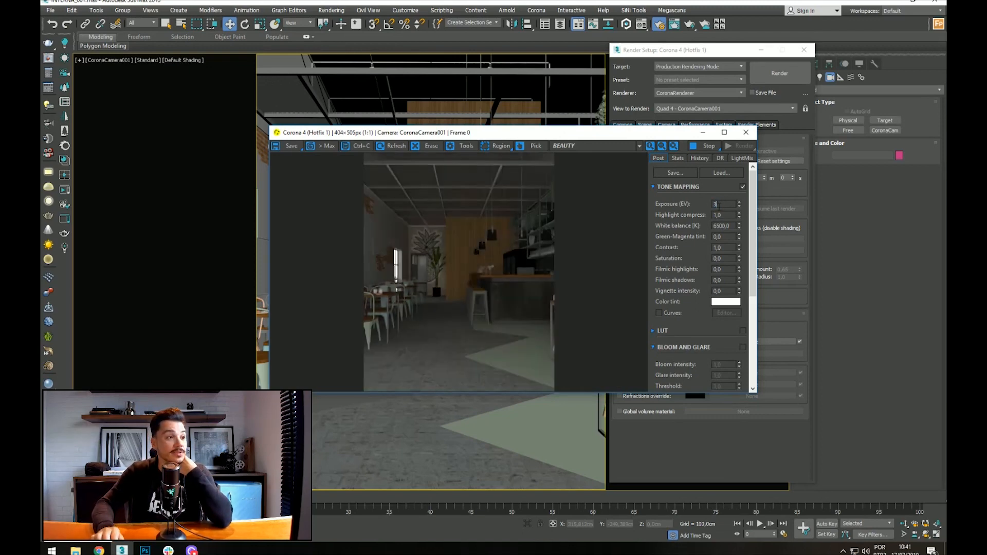
text(5)
key(Return)
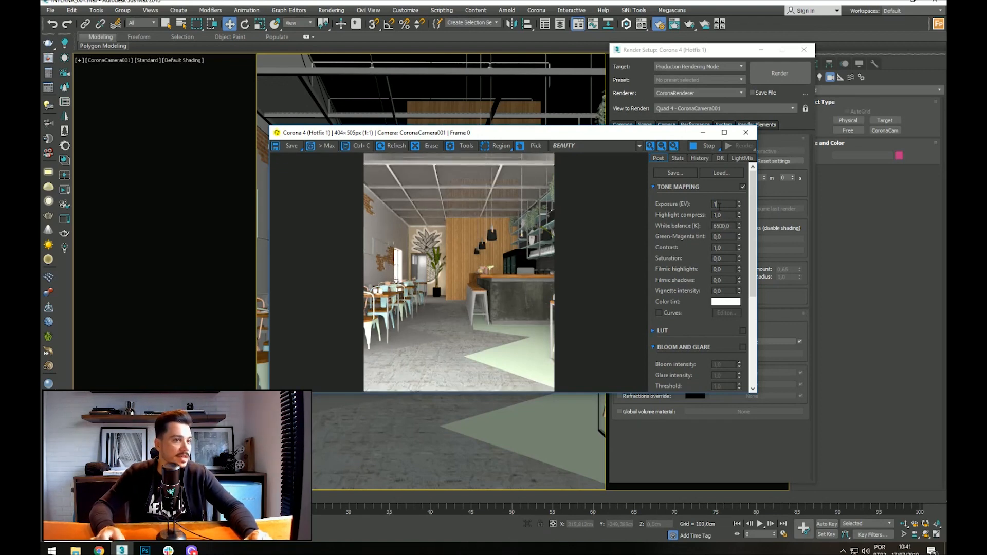
text(1)
key(Return)
text(2)
key(Return)
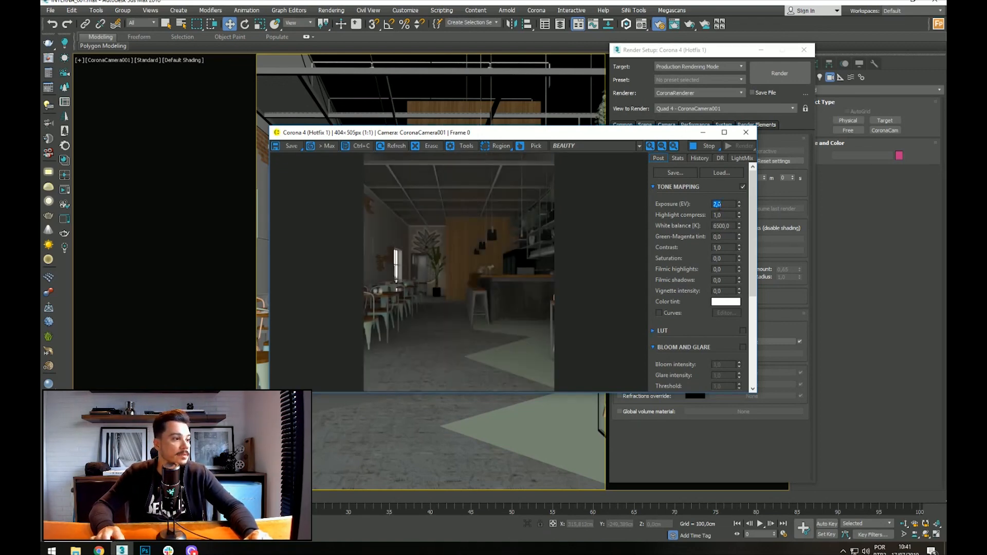
text(3)
key(Return)
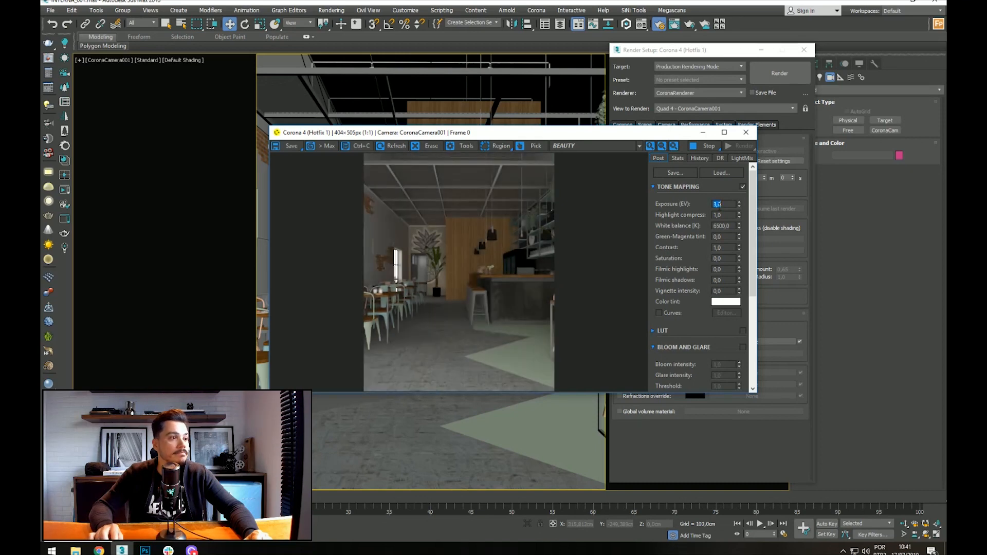
text(1)
key(Return)
text(0)
key(Return)
click(708, 147)
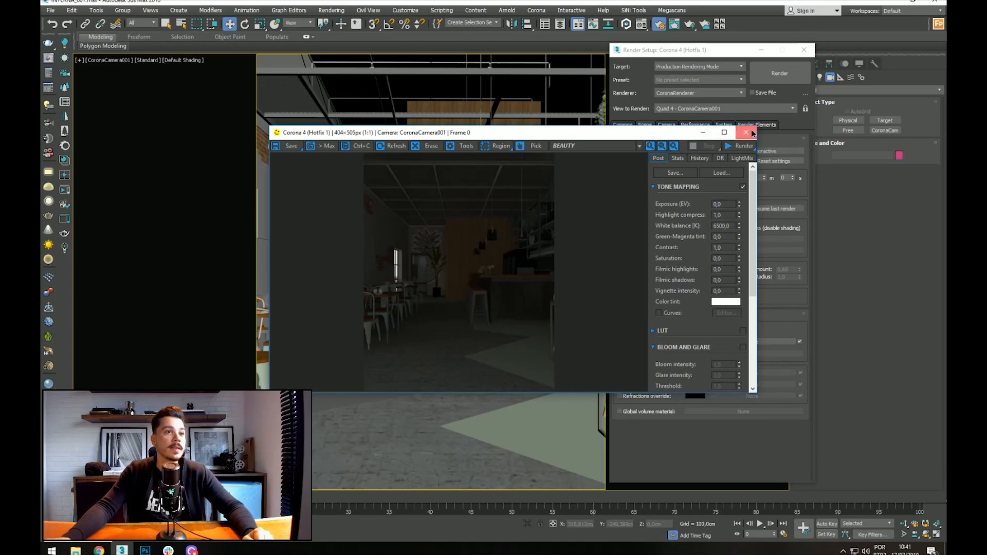
click(748, 133)
right_click(425, 187)
click(431, 405)
key(F3)
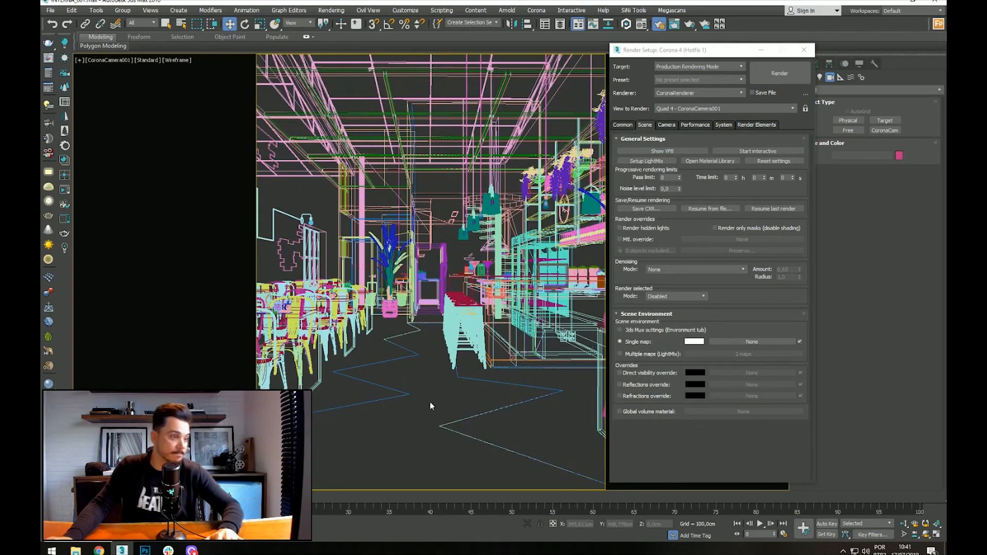
key(F3)
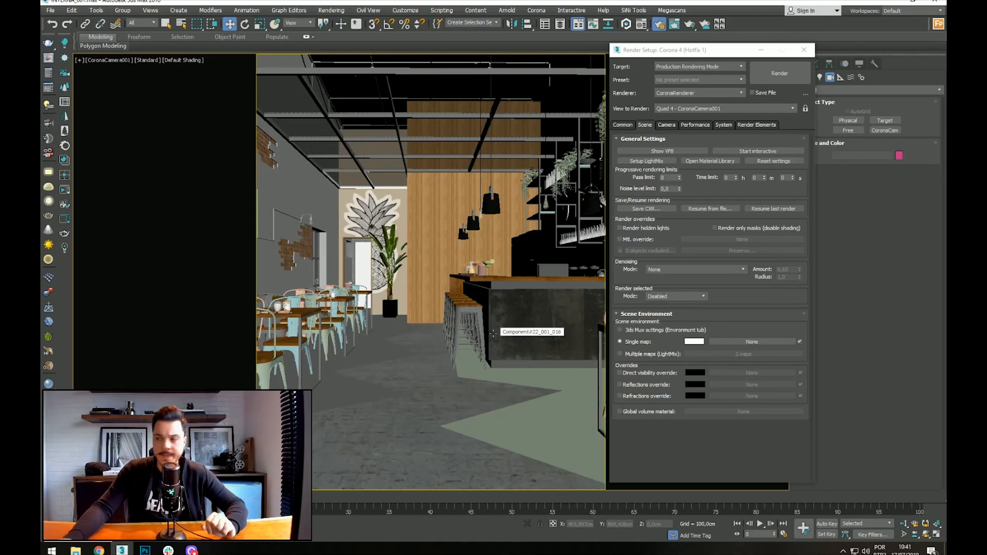
right_click(440, 309)
click(418, 320)
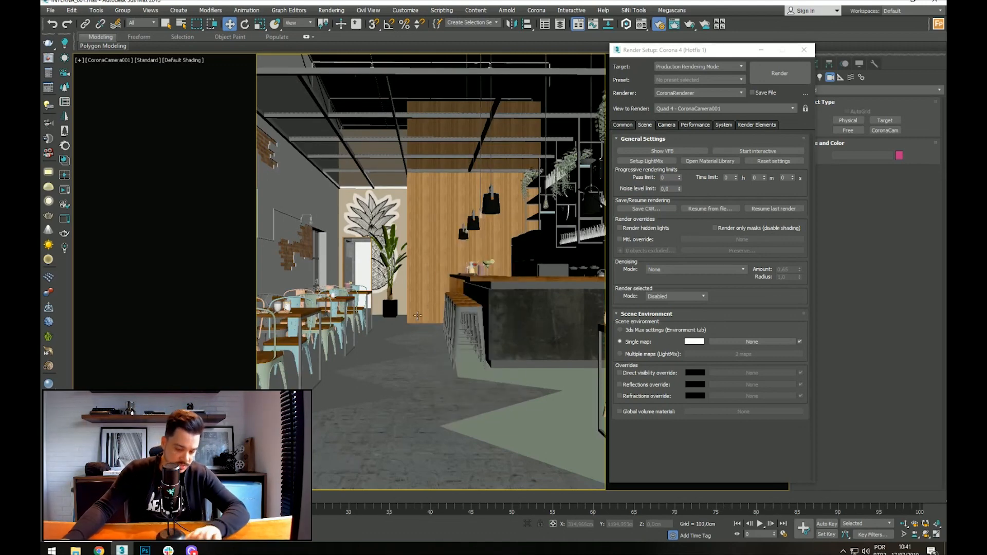
Step: Switch to a perspective view of the café's entrance facade and open the Corona Material Library and the Material Editor
key(p)
alt+middle_drag(424, 335, 445, 311)
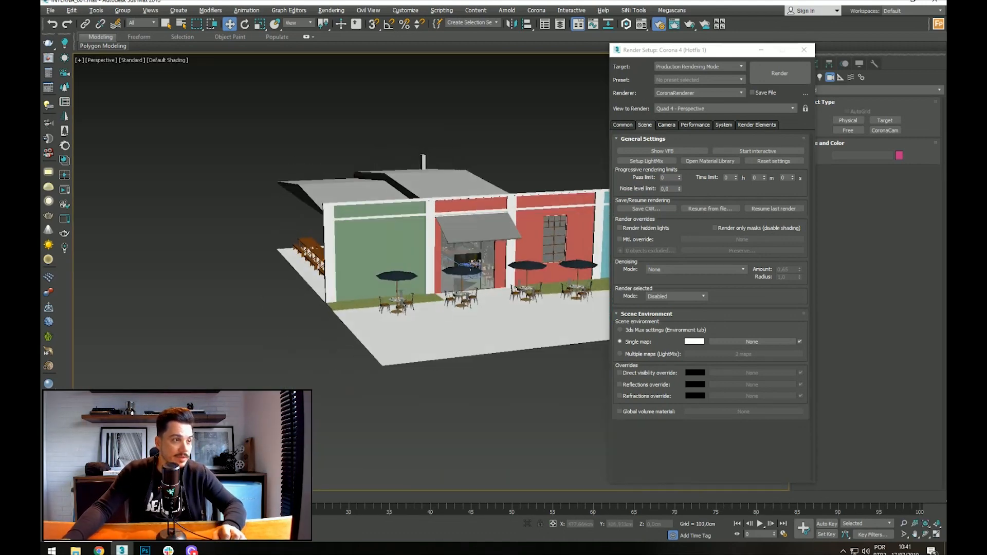
scroll(471, 257, up, 5)
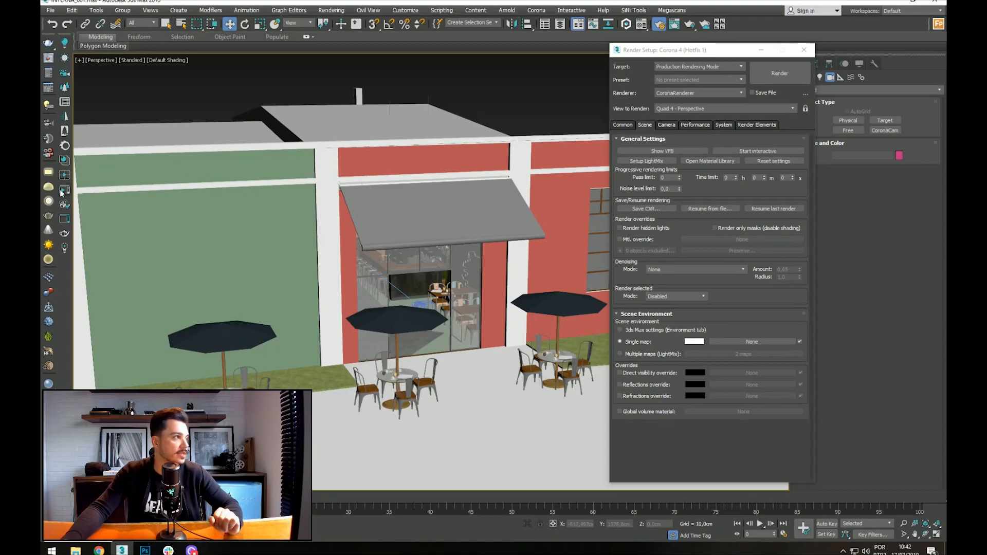
click(65, 160)
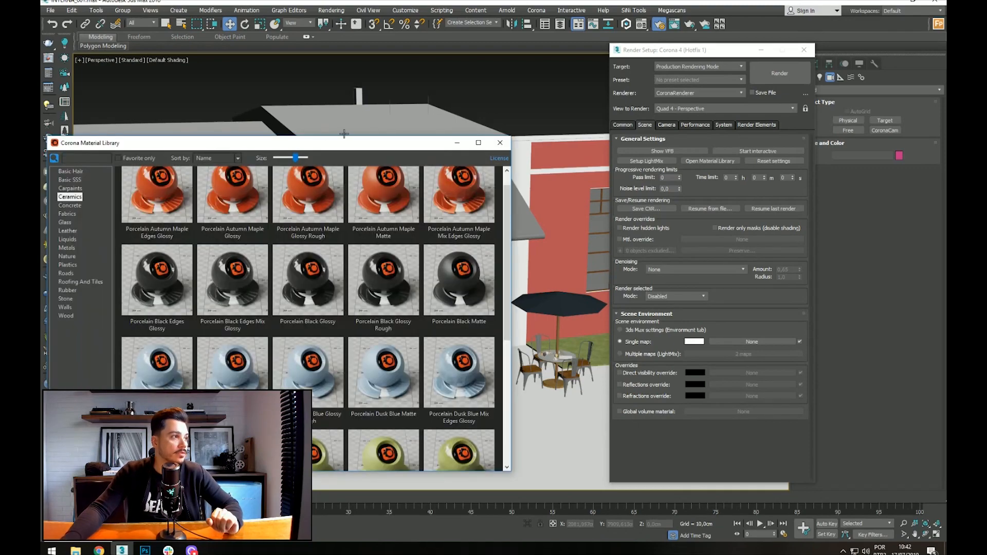
drag(343, 144, 576, 86)
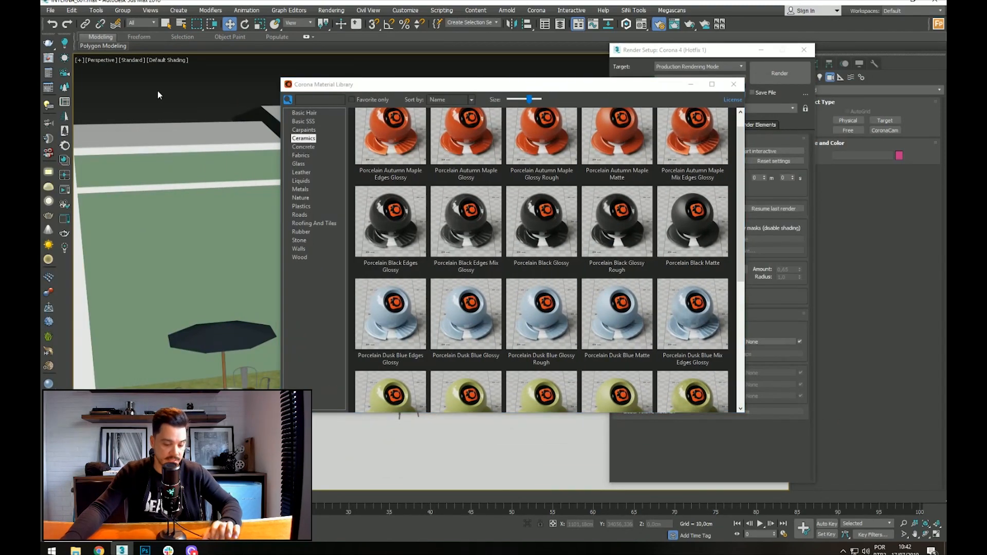
key(m)
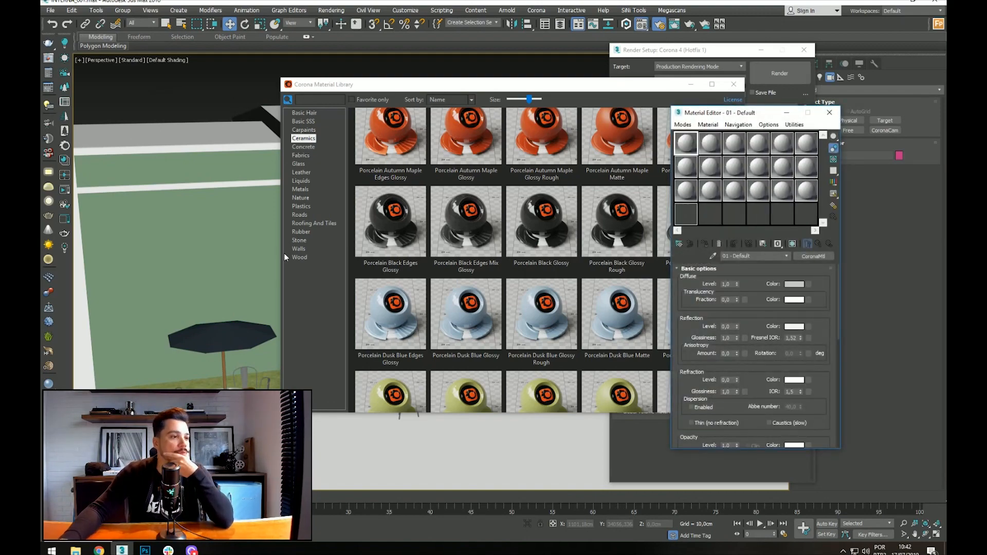
Step: Sample the Translucent_Glass_Gray material from the entrance glazing into the first Material Editor slot
middle_drag(239, 250, 51, 236)
scroll(247, 236, up, 3)
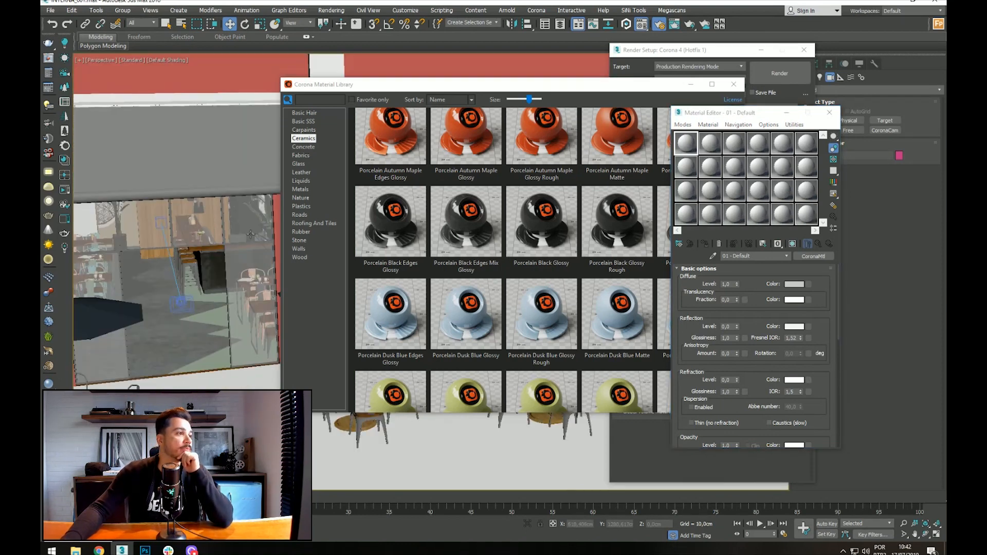
click(713, 255)
click(247, 237)
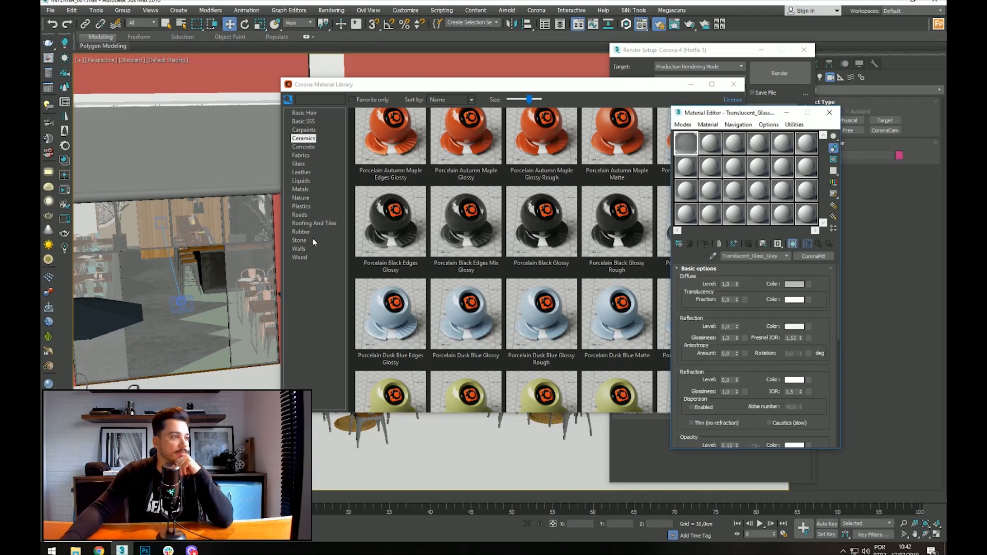
Step: Load the Glass Thin Clear material from the library's Glass category into the second Material Editor slot
click(302, 164)
drag(593, 90, 446, 88)
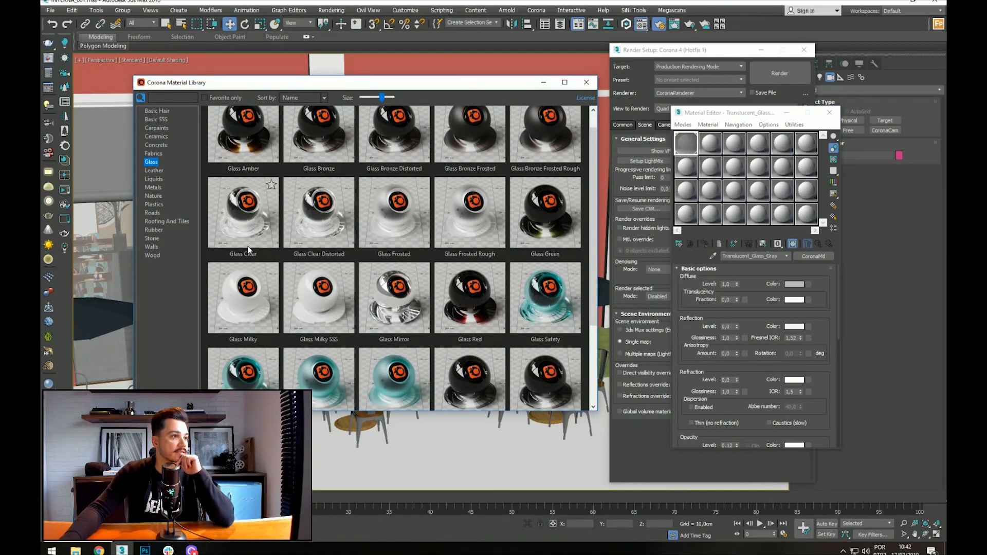
scroll(446, 291, down, 3)
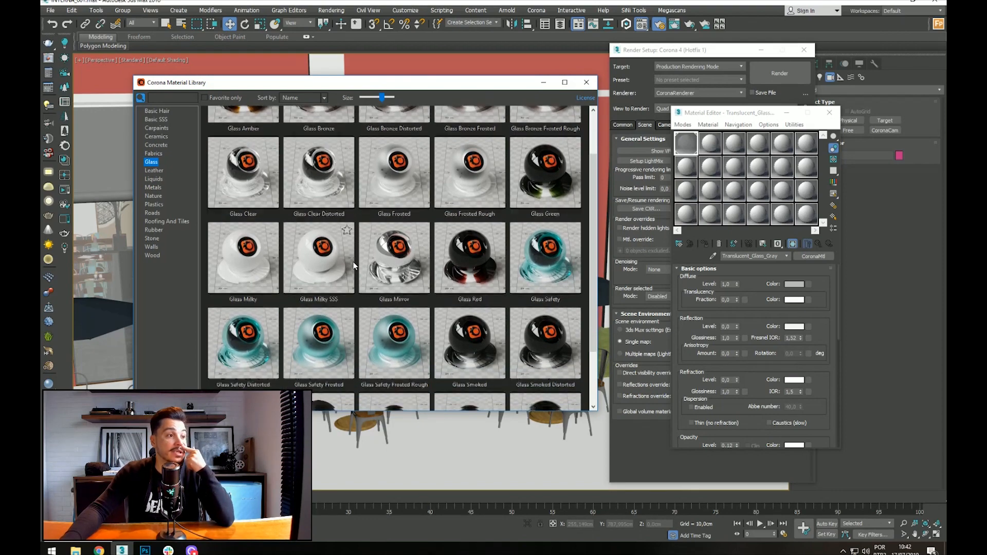
scroll(444, 288, down, 1)
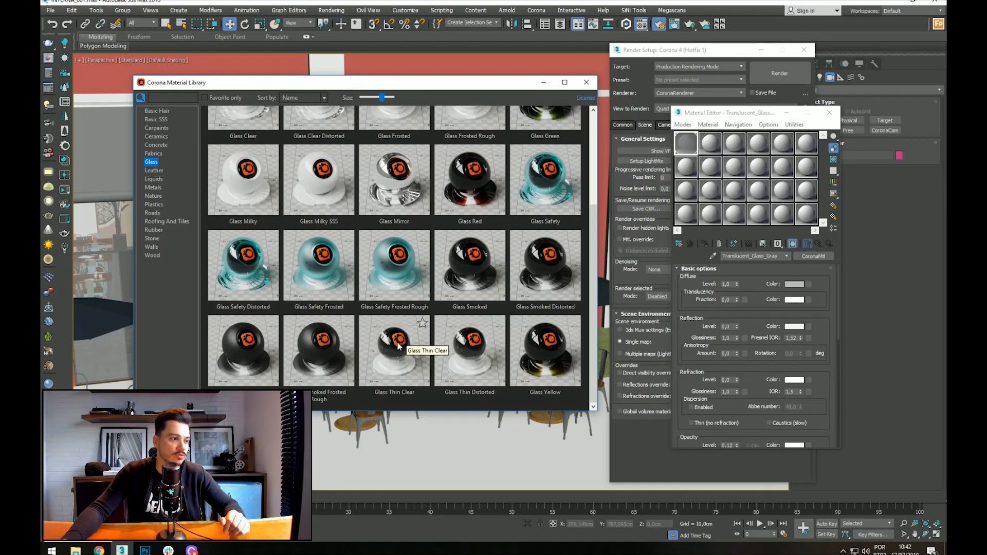
drag(397, 346, 733, 166)
click(711, 149)
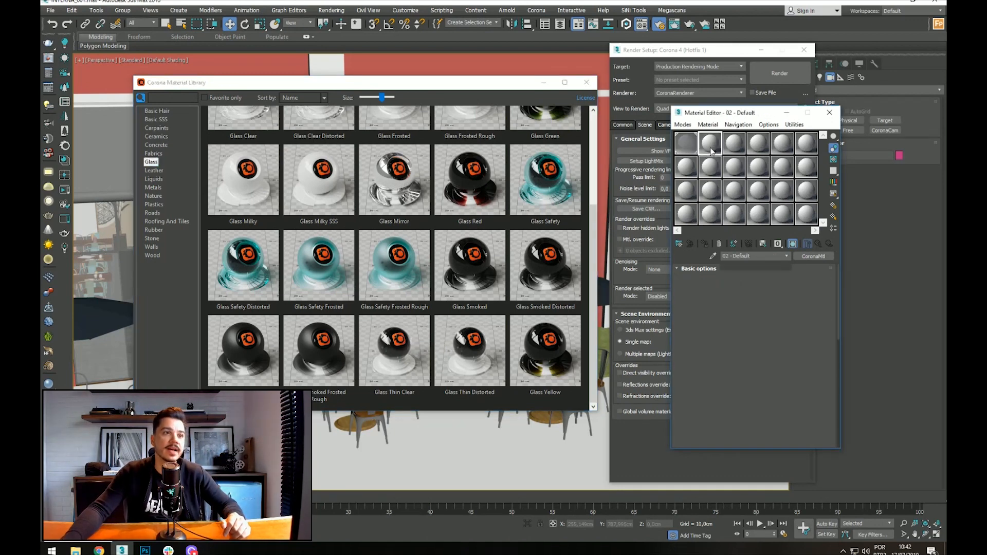
Step: Copy the Glass Thin Clear material and paste it as a copy over Translucent_Glass_Gray in the first slot
right_click(813, 259)
click(835, 275)
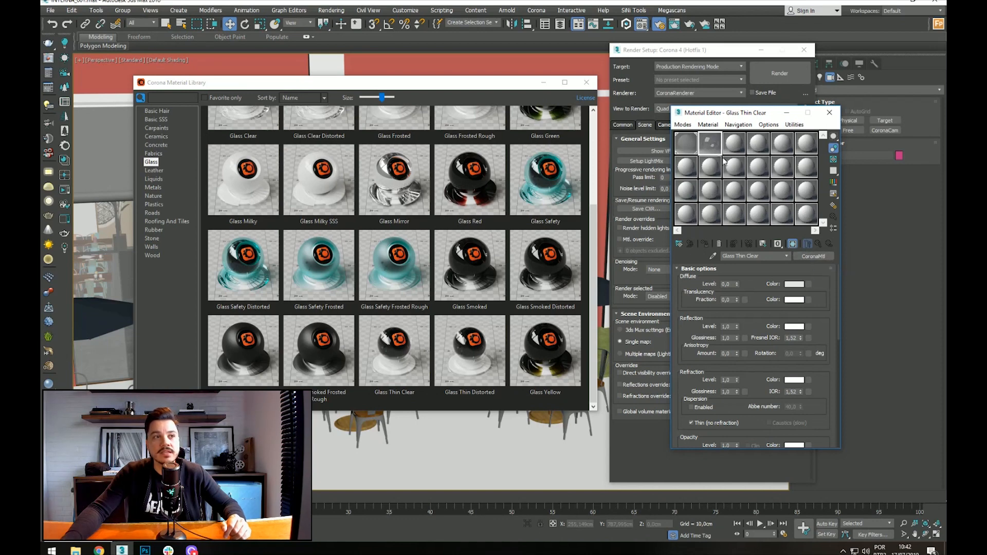
click(687, 147)
right_click(818, 257)
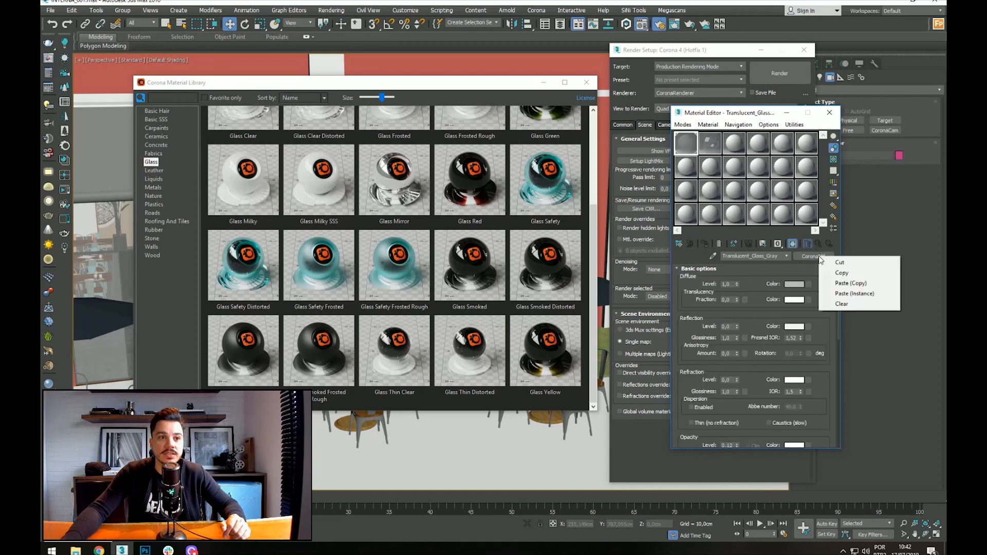
click(849, 284)
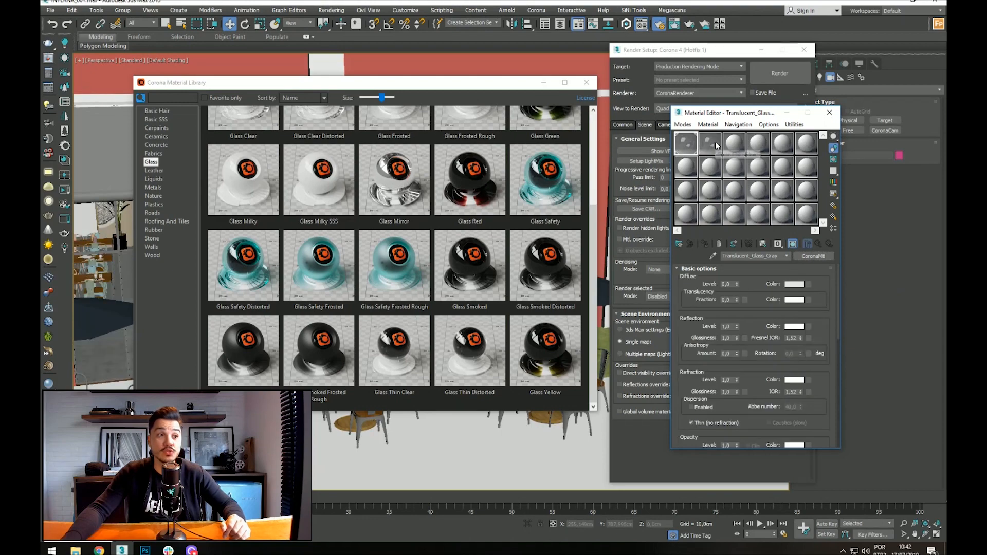
Step: Sample the café floor's material from the perspective view into the first Material Editor slot
drag(525, 88, 608, 109)
middle_drag(138, 347, 176, 337)
scroll(151, 336, up, 6)
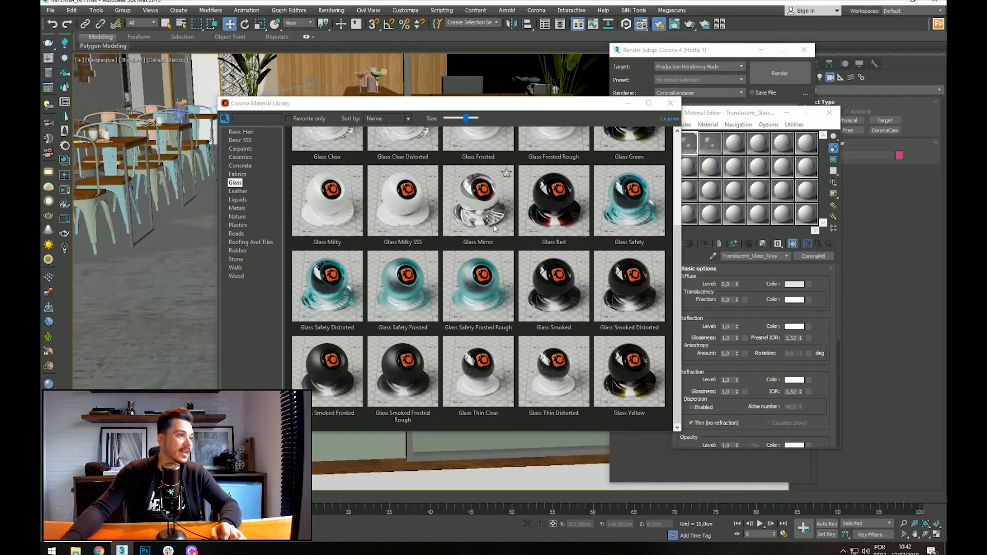
drag(717, 114, 725, 115)
click(721, 255)
click(155, 357)
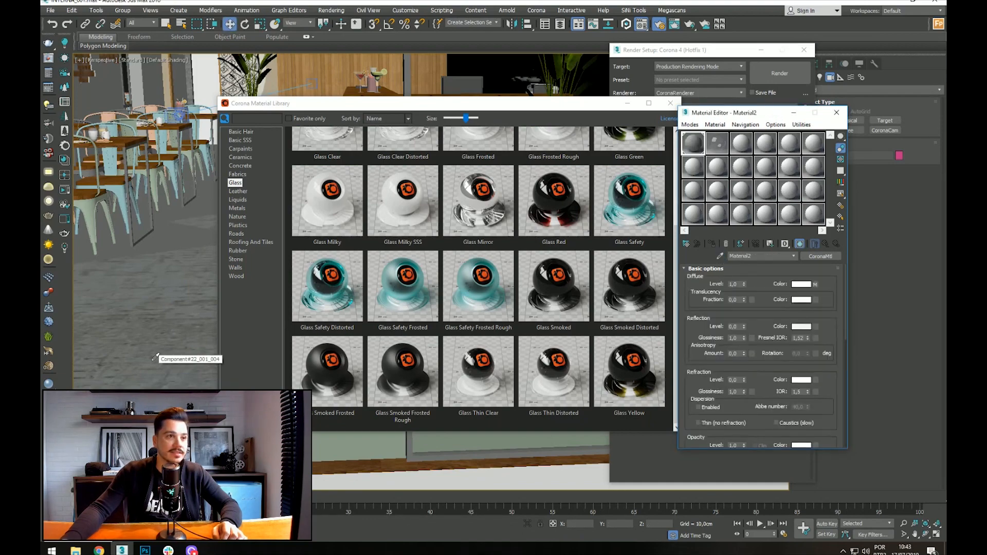
Step: Open an enlarged preview of the floor material and place it clear of the Material Editor
scroll(155, 317, up, 6)
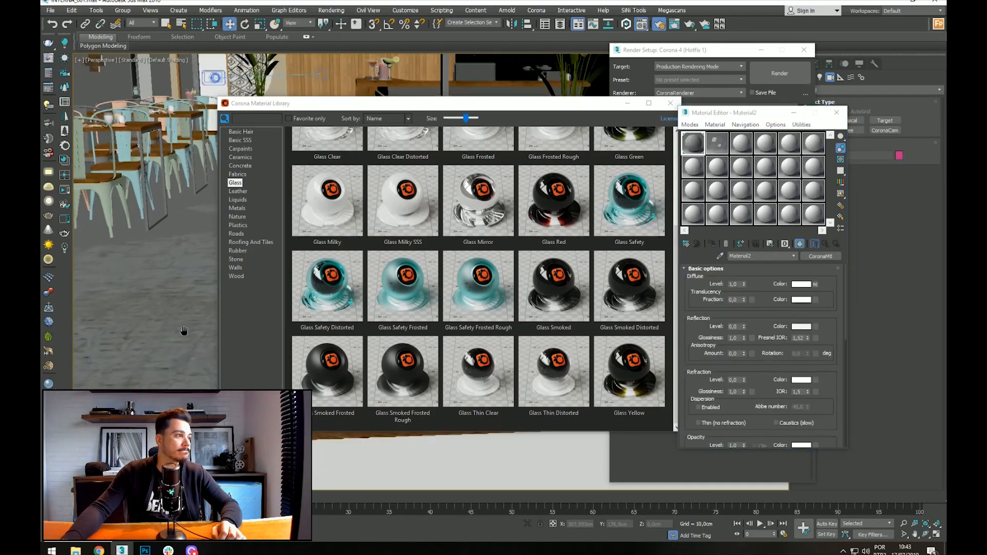
scroll(154, 316, down, 4)
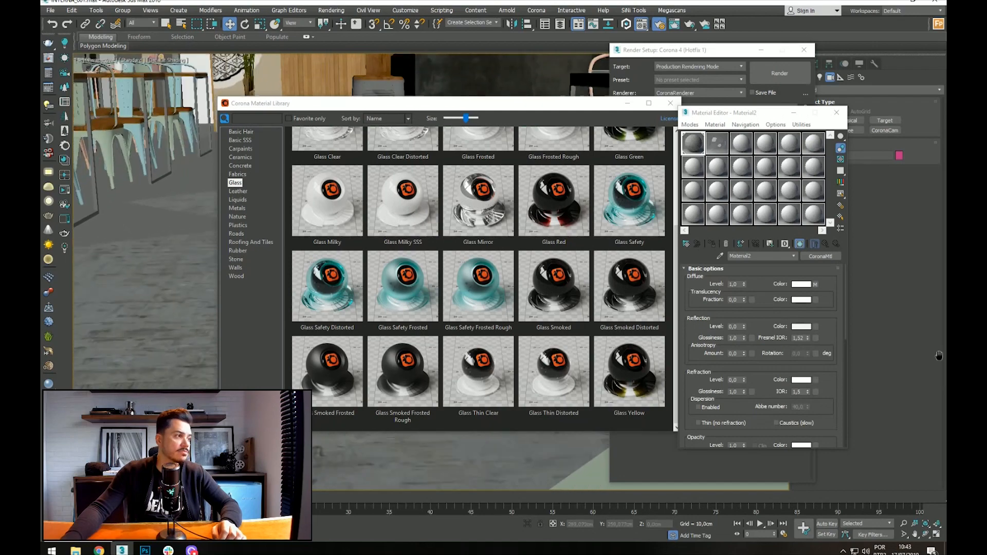
alt+middle_drag(519, 458, 866, 289)
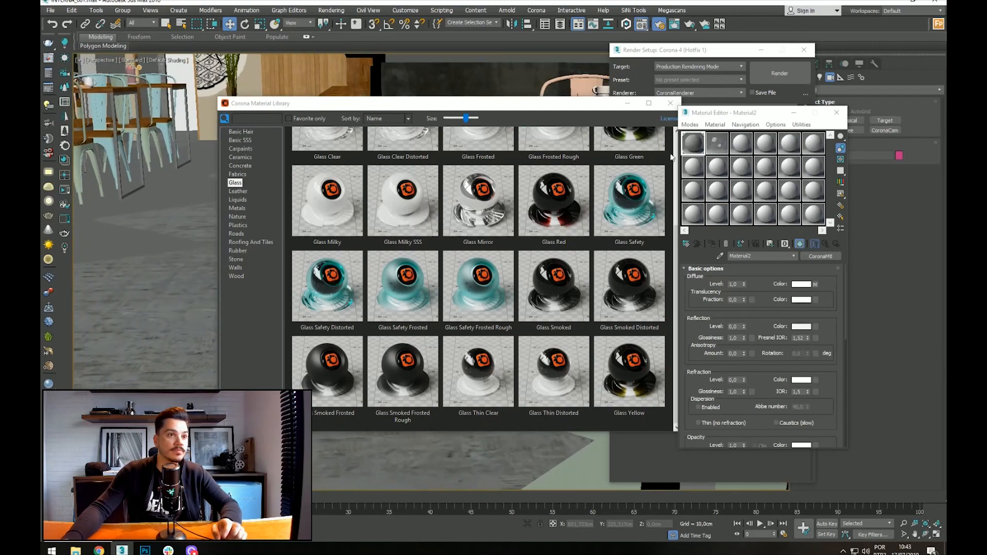
middle_drag(159, 338, 173, 261)
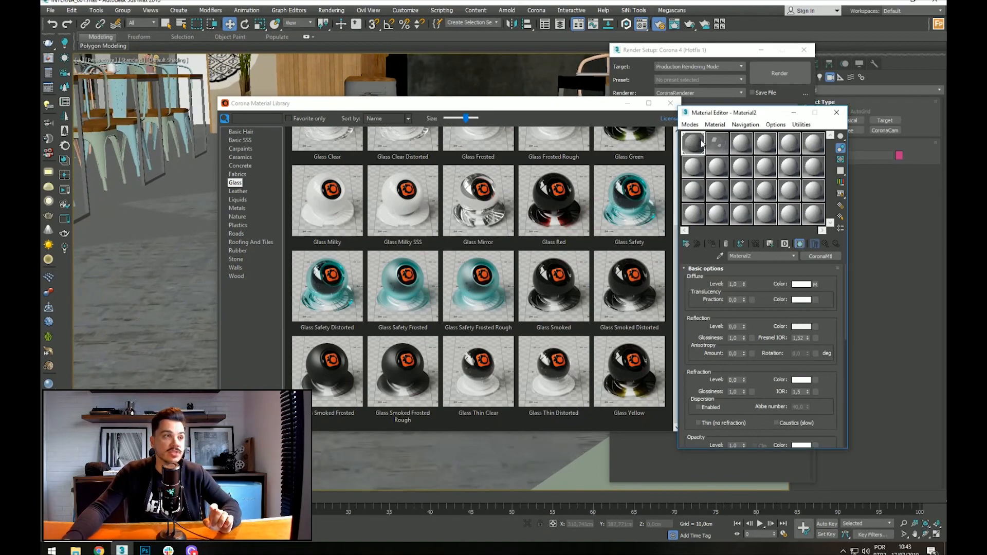
double_click(702, 144)
drag(257, 106, 341, 131)
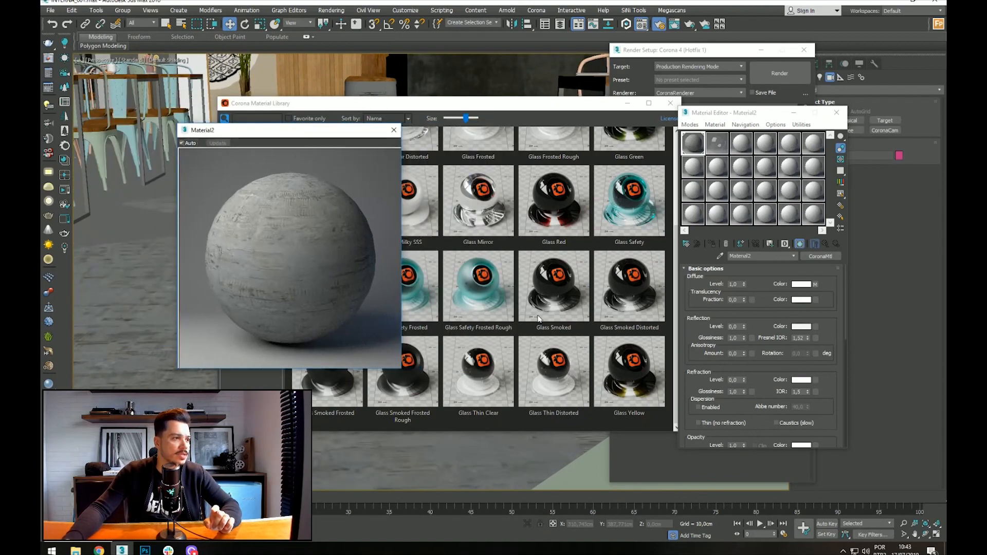
Step: Set the floor material's reflection level to 1 and reflection glossiness to 0,7, and close its enlarged preview
double_click(734, 326)
text(1)
key(Return)
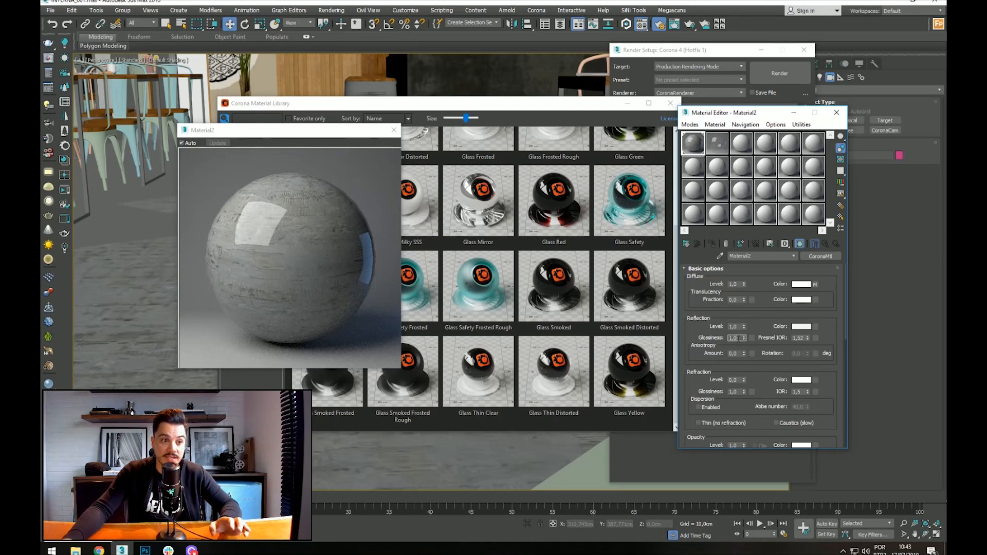
double_click(734, 338)
text(0,7)
key(Return)
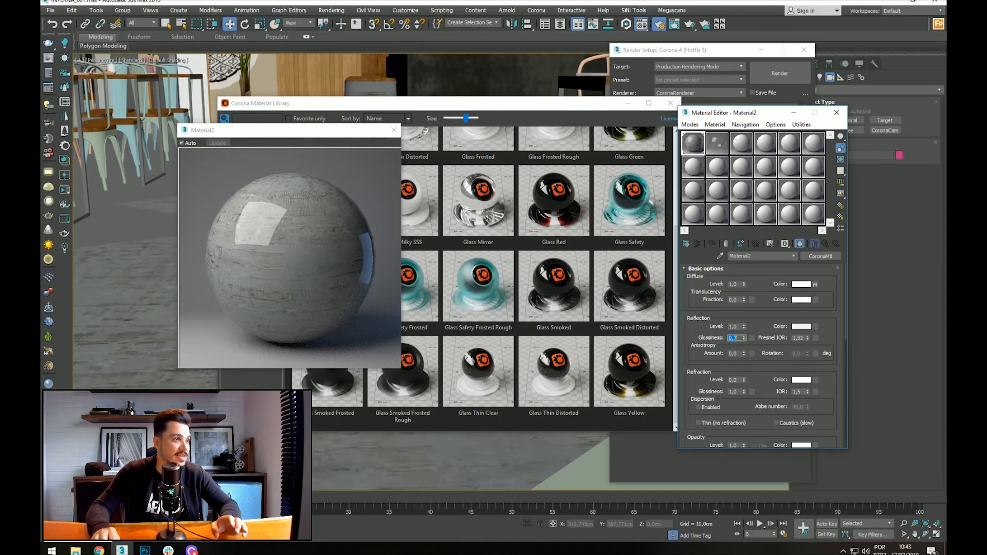
click(394, 129)
Step: Select the floor object in the perspective view and return to the CoronaCamera001 view
middle_drag(153, 207, 159, 267)
click(514, 460)
middle_drag(148, 226, 49, 375)
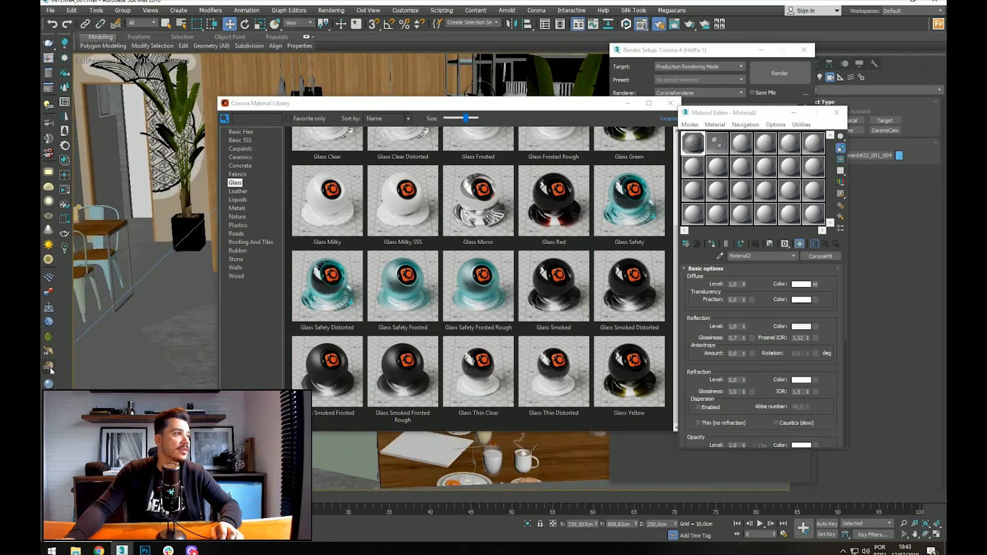
middle_drag(105, 312, 255, 283)
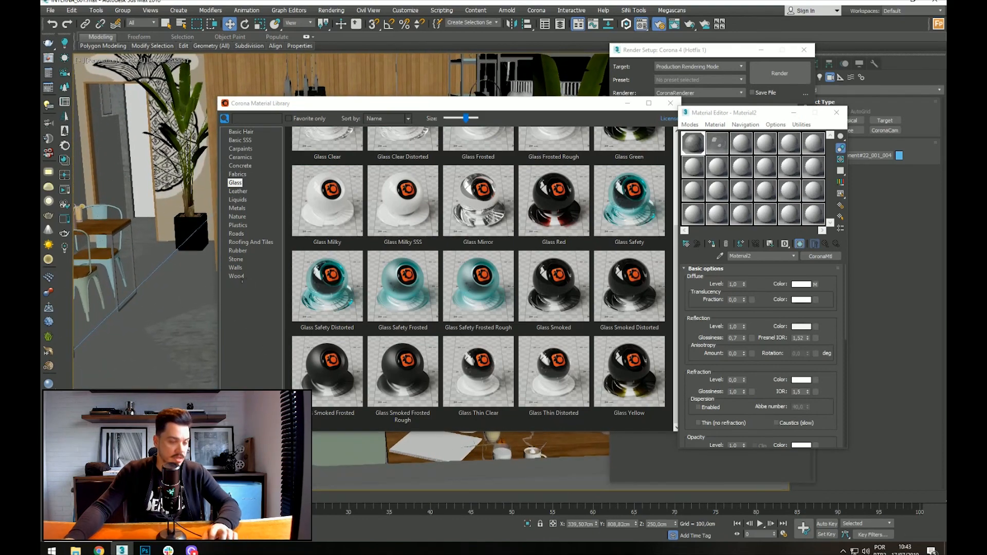
key(c)
Step: Close Render Setup, narrow the Corona Material Library, and rearrange it and the Material Editor to uncover the camera view
drag(432, 105, 274, 44)
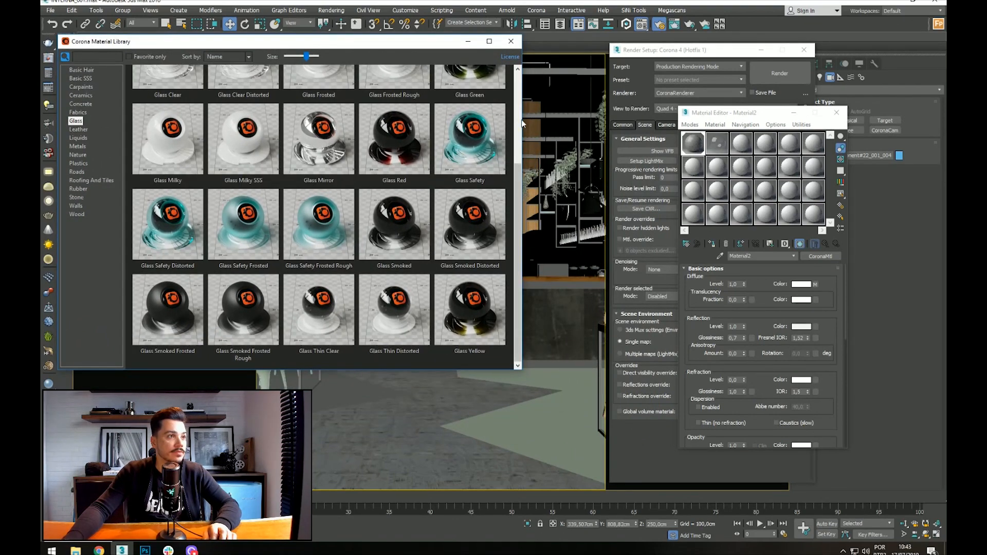
drag(523, 119, 441, 120)
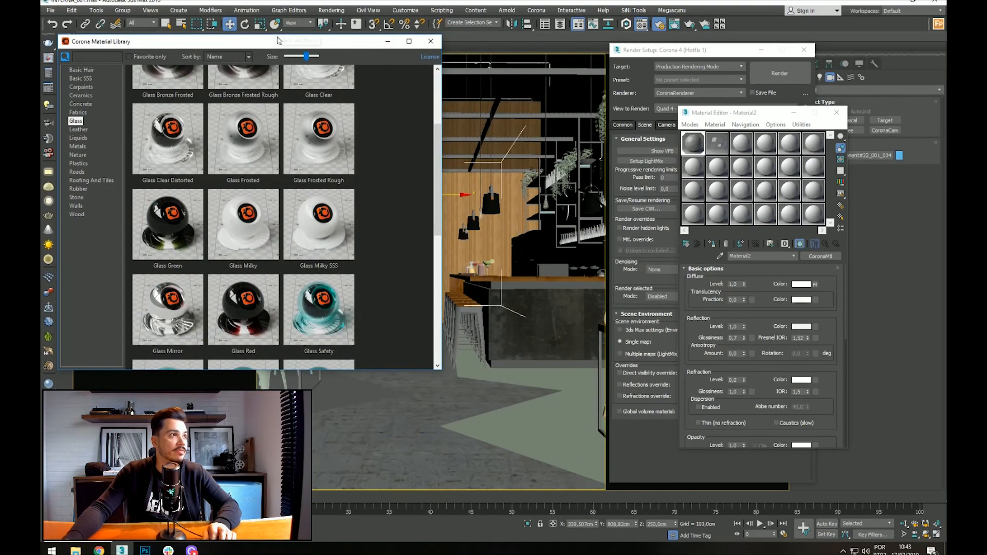
click(804, 50)
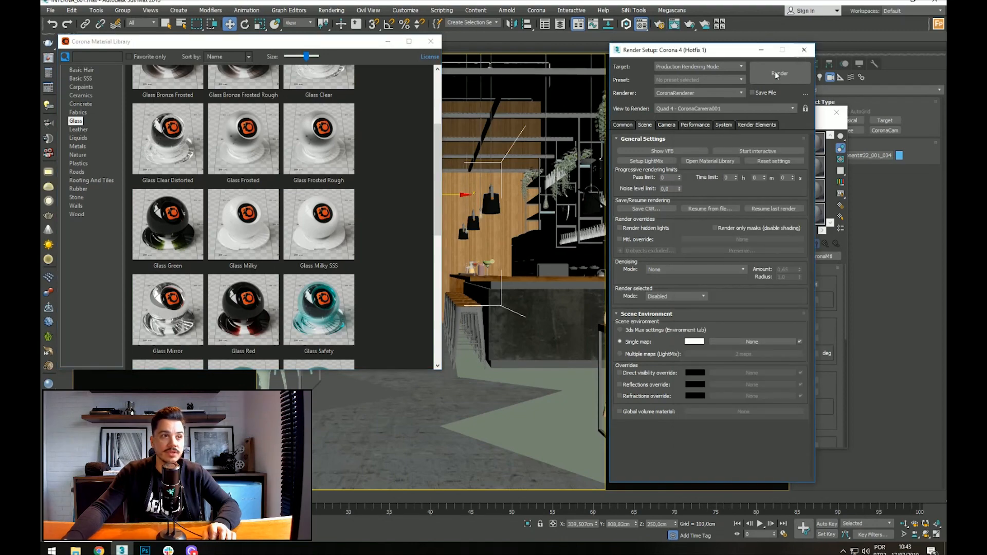
drag(760, 119, 691, 46)
drag(306, 44, 811, 145)
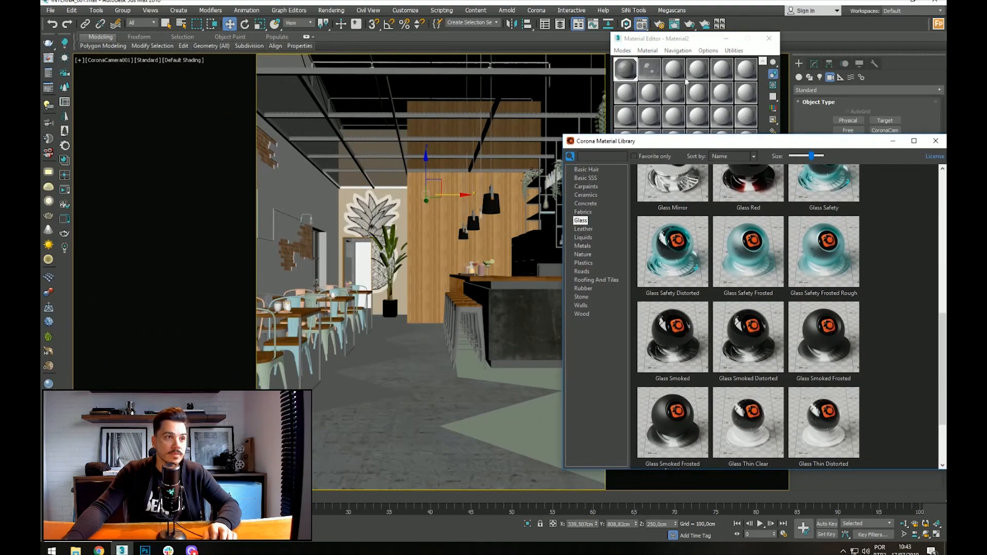
Step: Sample the wood panelling's Material5 from the back wall into the third slot and open its enlarged preview
click(673, 69)
click(653, 181)
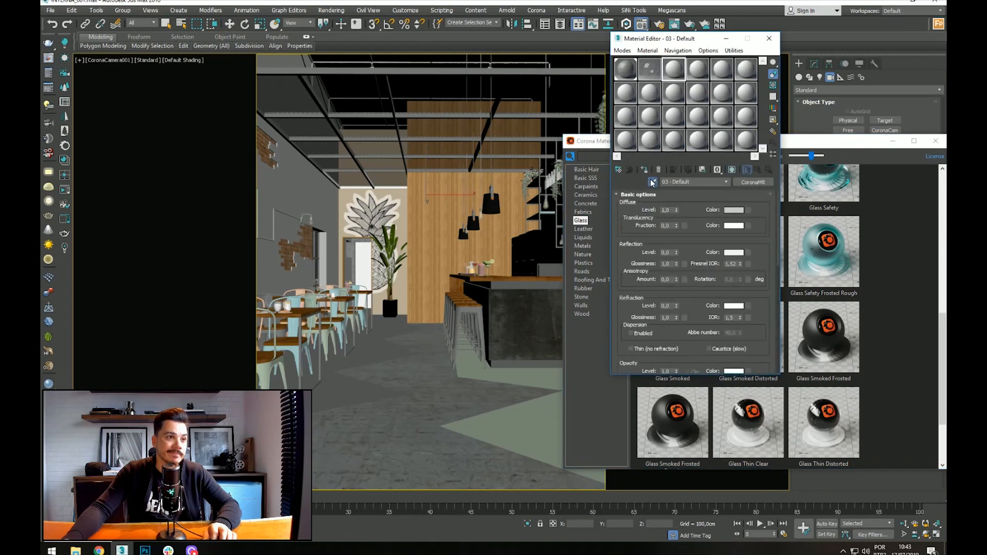
click(431, 246)
double_click(672, 73)
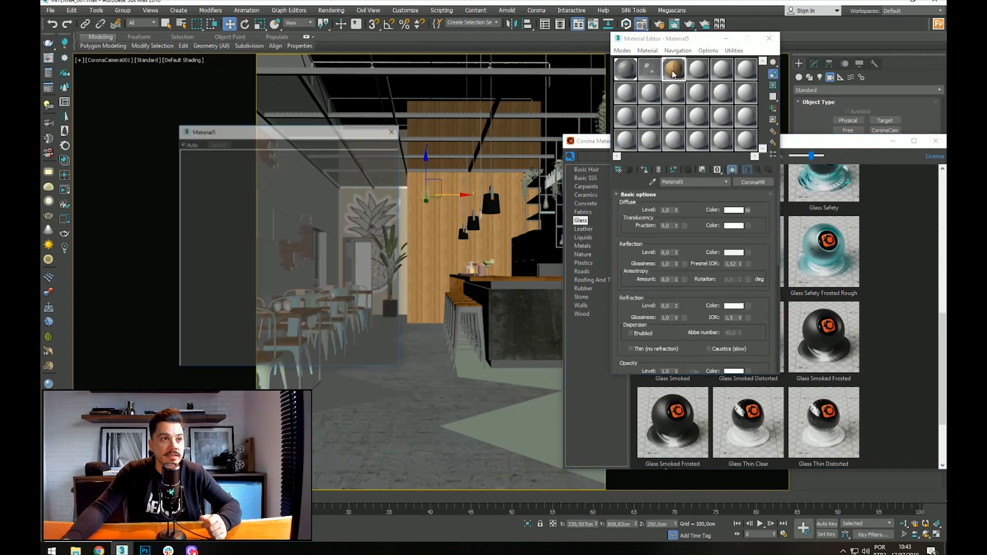
Step: Set the wood material's reflection level to 1 and reflection glossiness to 0,8, and close its enlarged preview
click(666, 253)
text(1)
key(Return)
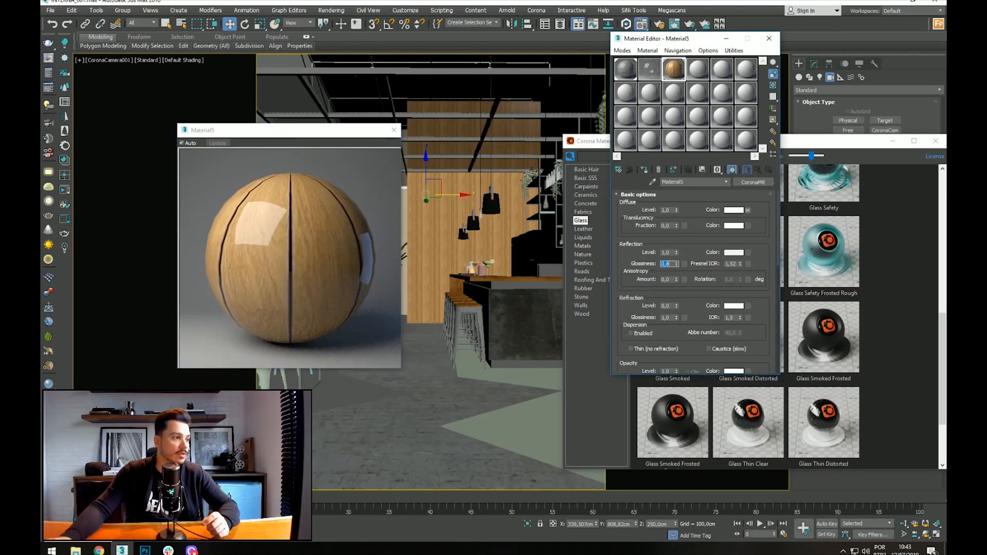
text(0,8)
key(Return)
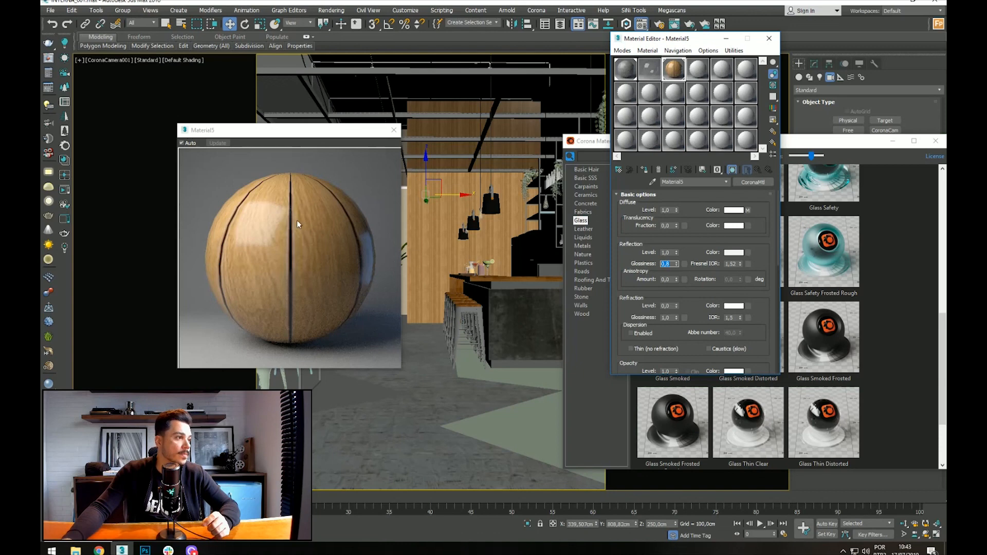
click(392, 130)
Step: Sample the Color_007 material from the dark metal parts near the café tables into the fourth slot
click(699, 69)
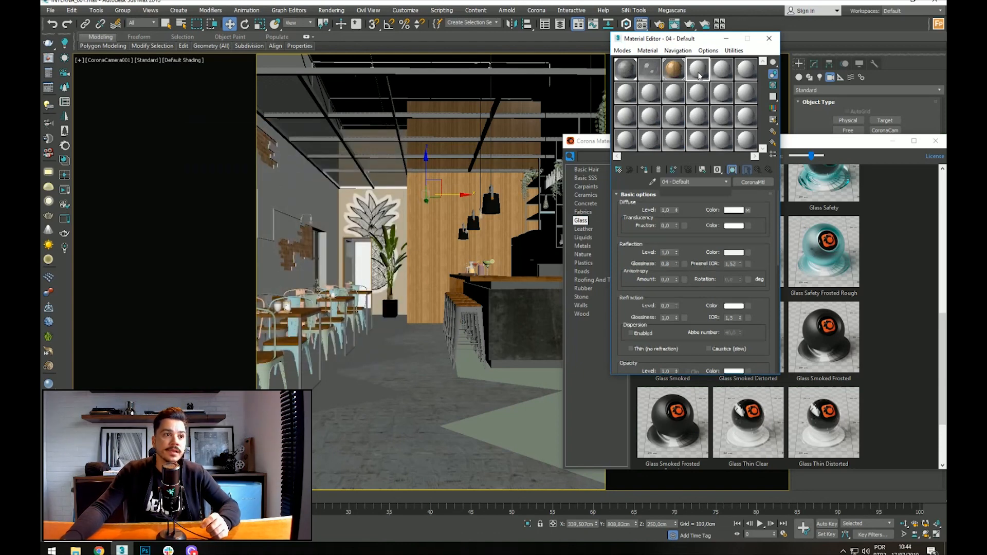
click(653, 182)
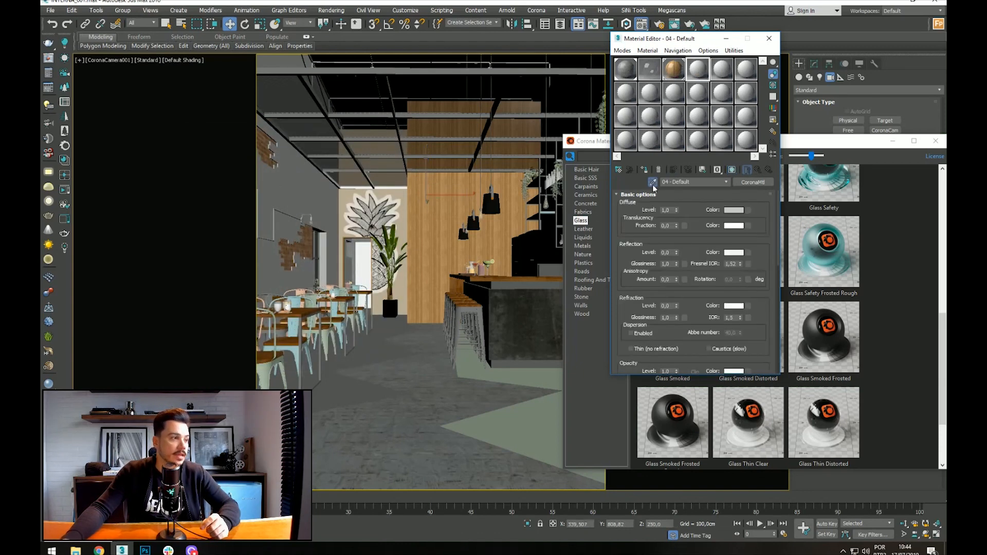
click(304, 349)
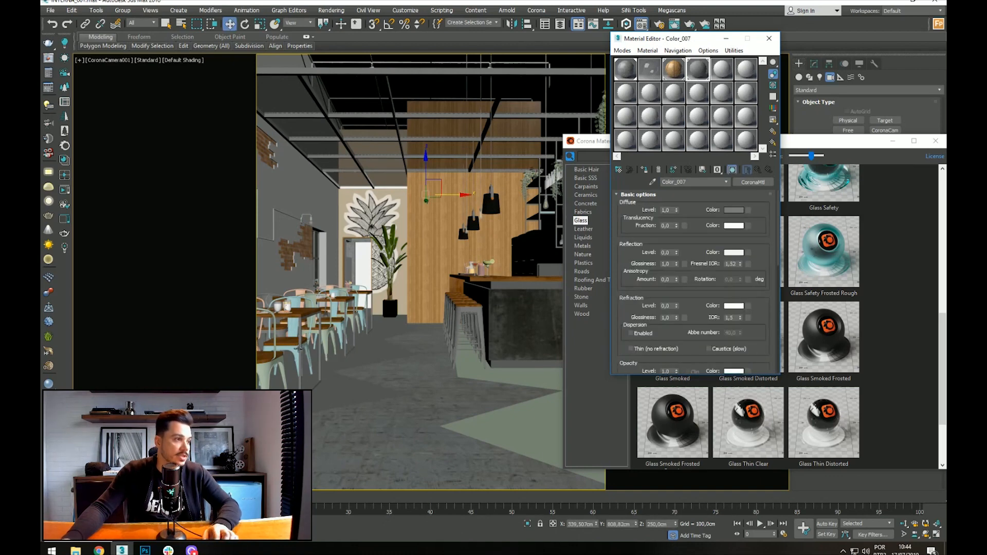
Step: Select the object using Color_007, shift it vertically to check which geometry it includes, and restore its position
click(300, 352)
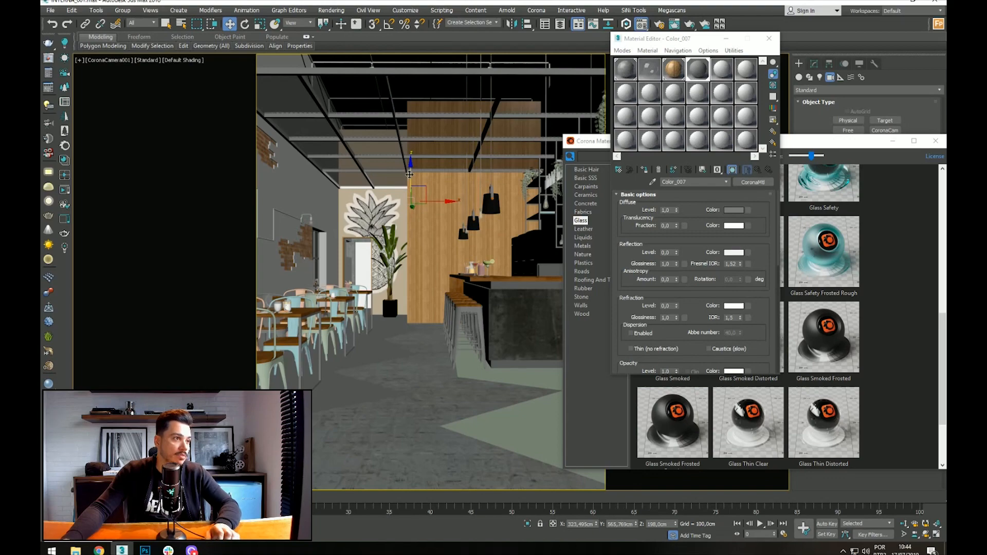
click(425, 161)
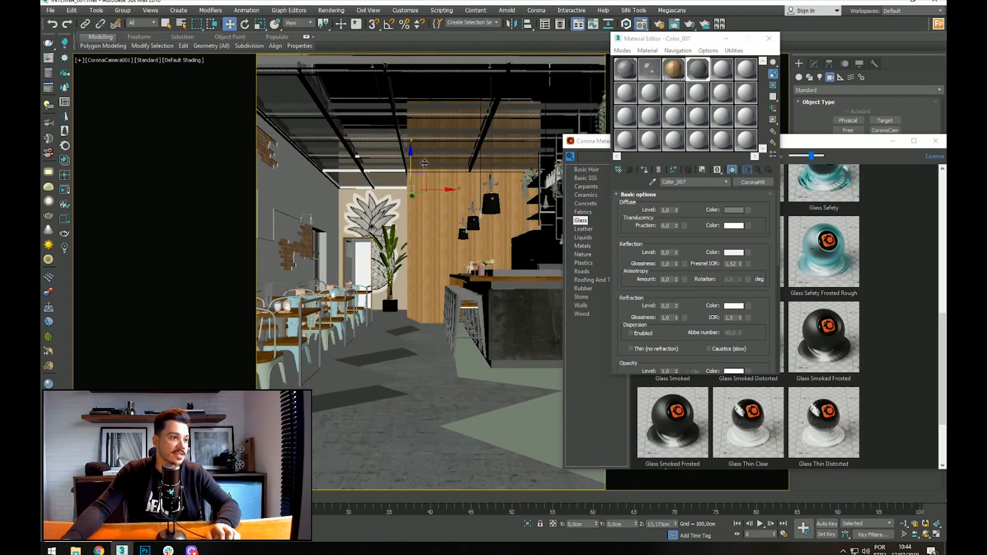
click(462, 228)
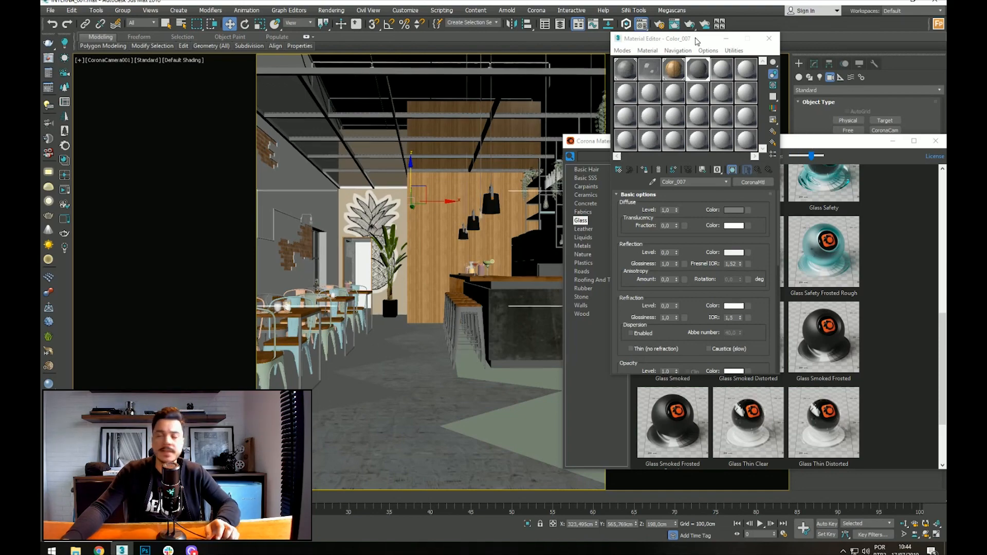
Step: Load the Iron Fingerprints material from the library's Metals category into the fifth Material Editor slot
drag(697, 41, 407, 90)
click(670, 146)
drag(670, 146, 616, 80)
click(533, 181)
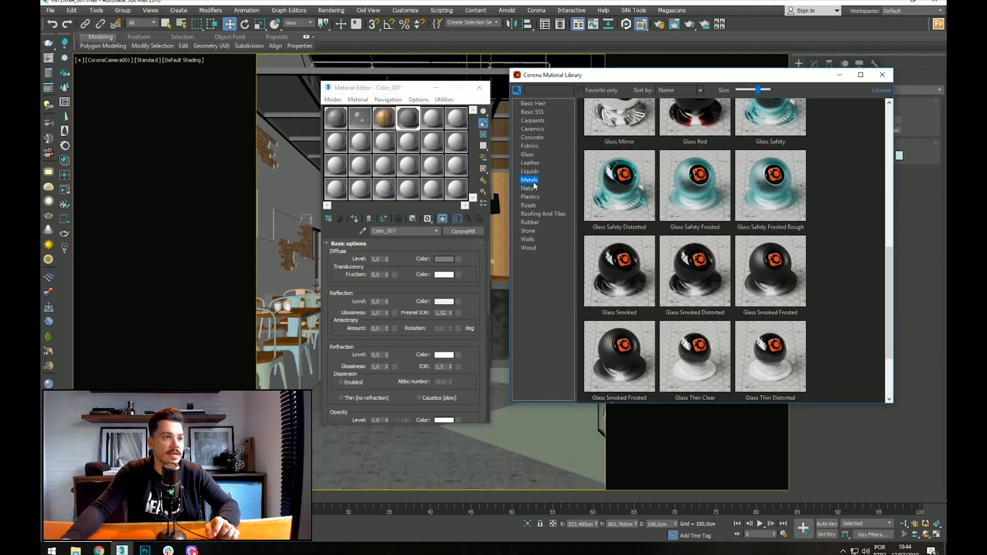
drag(890, 192, 885, 314)
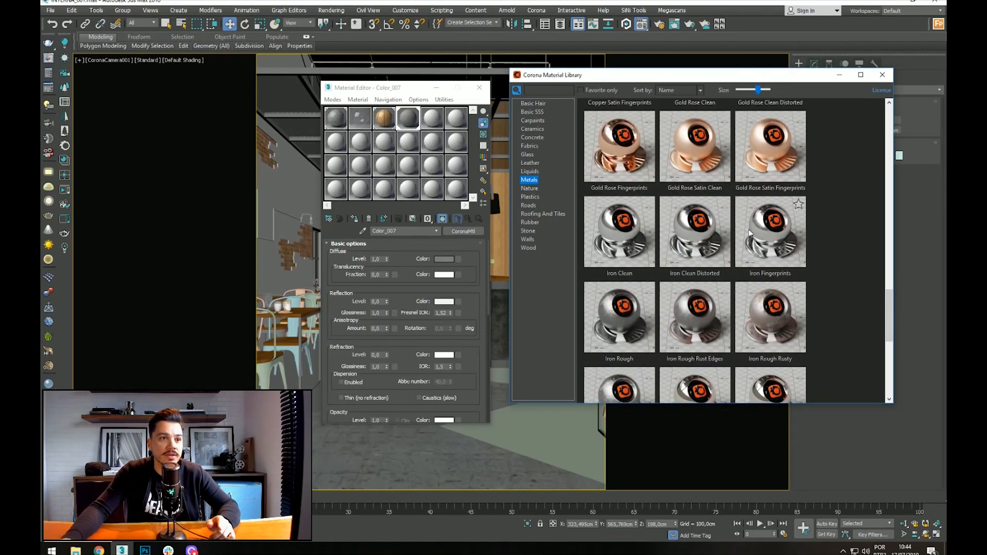
click(440, 122)
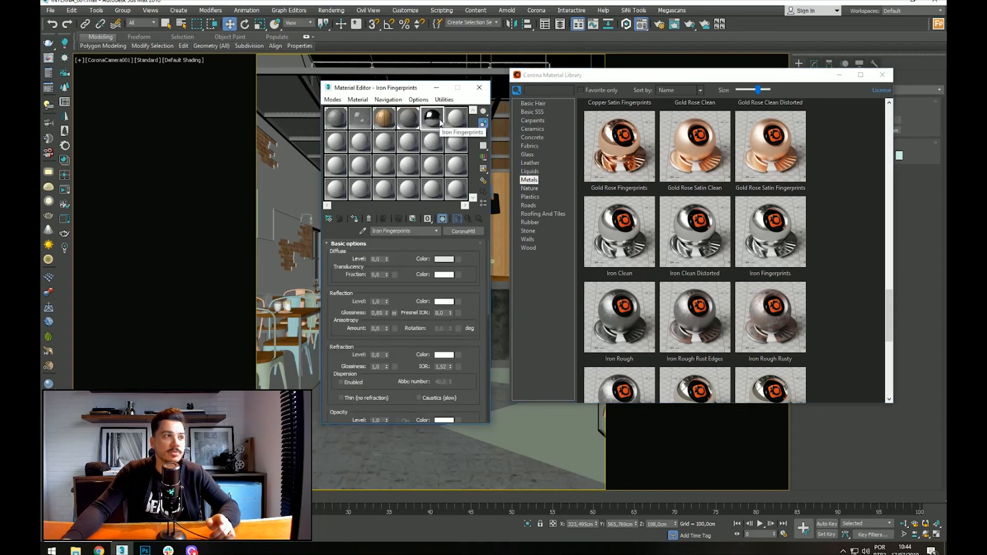
Step: Copy the Iron Fingerprints material and paste it as an instance over Color_007 in the fourth slot
right_click(466, 231)
click(496, 245)
click(406, 121)
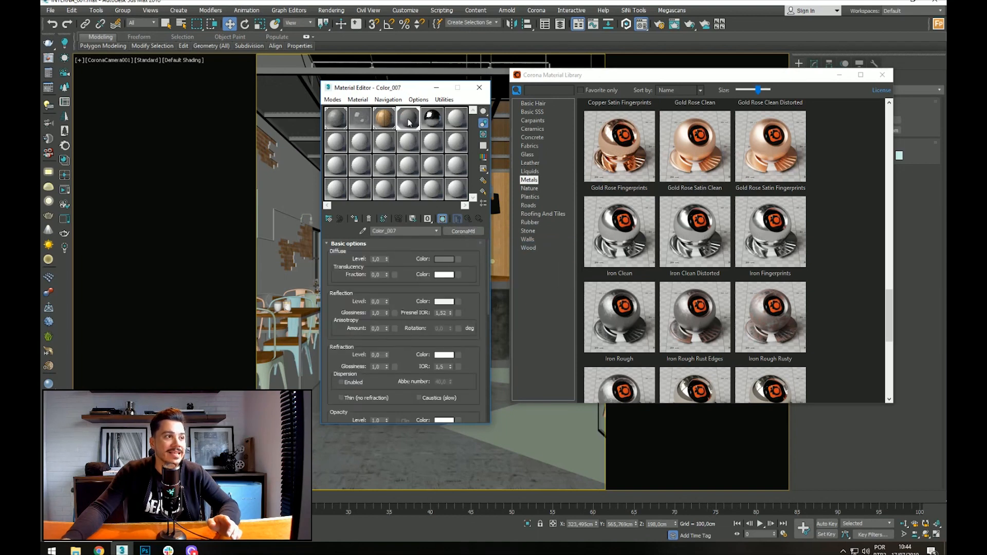
right_click(456, 233)
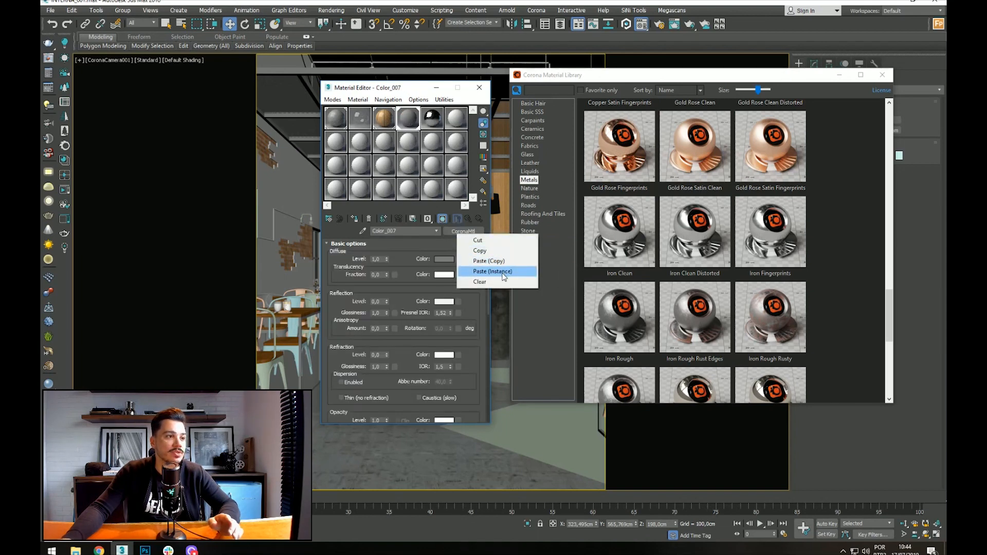
click(502, 276)
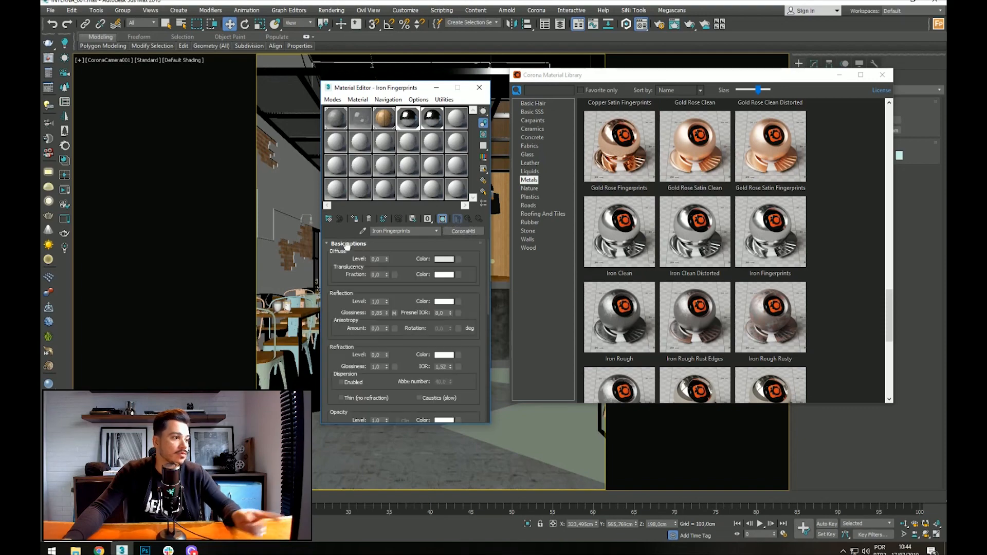
Step: Enlarge the fourth slot's preview and set the Iron Fingerprints Fresnel IOR to 2, comparing it with 3
drag(407, 93, 582, 121)
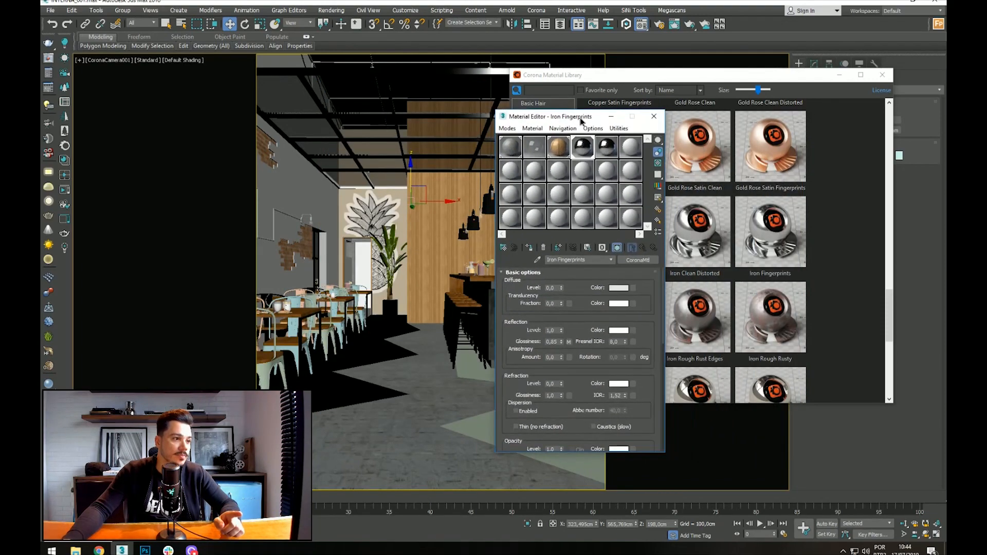
double_click(585, 150)
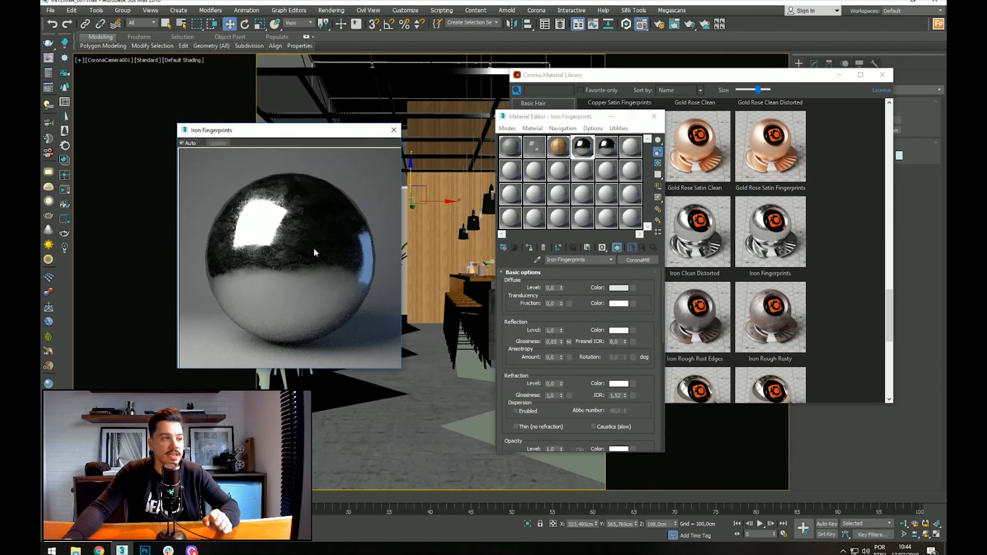
drag(651, 381, 652, 406)
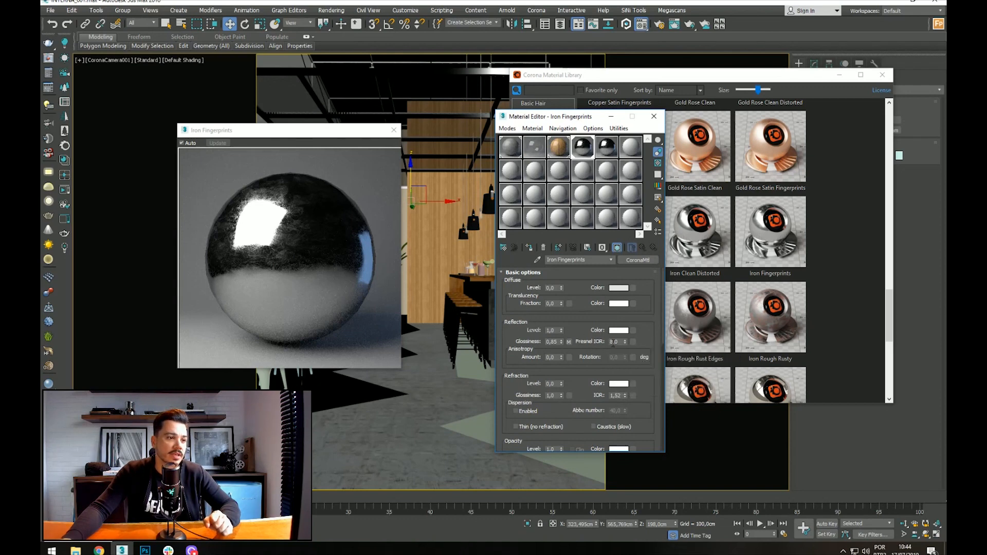
double_click(613, 343)
text(2)
key(Return)
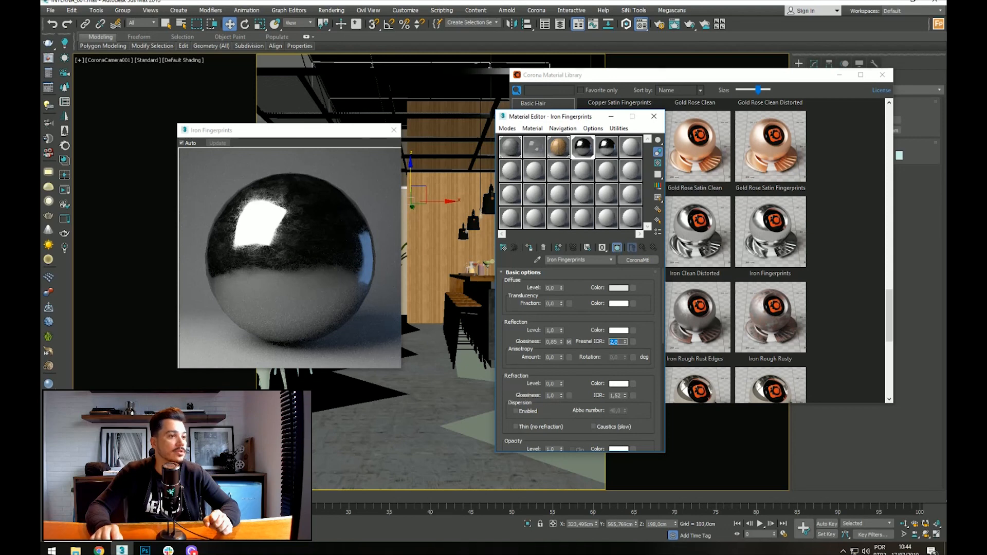
text(3)
key(Return)
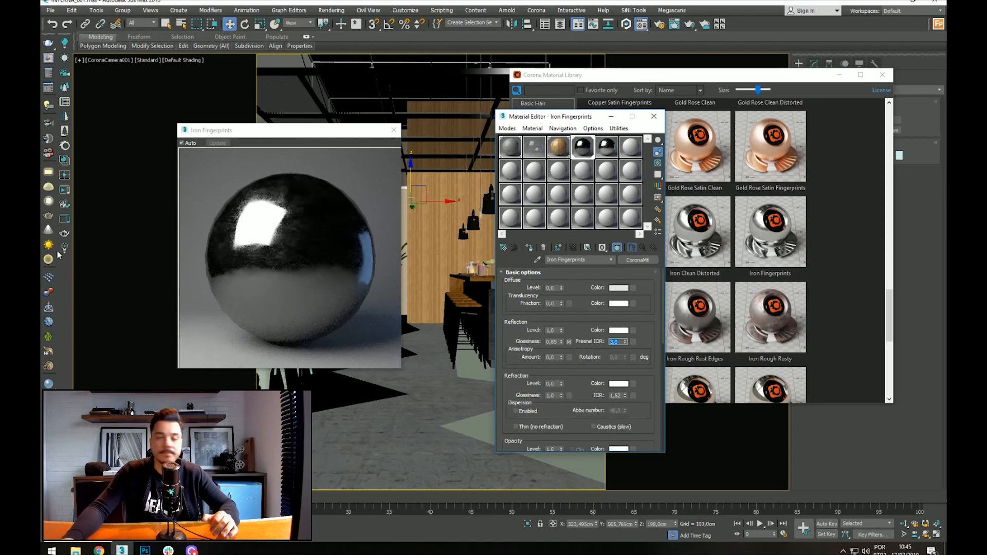
text(2)
key(Return)
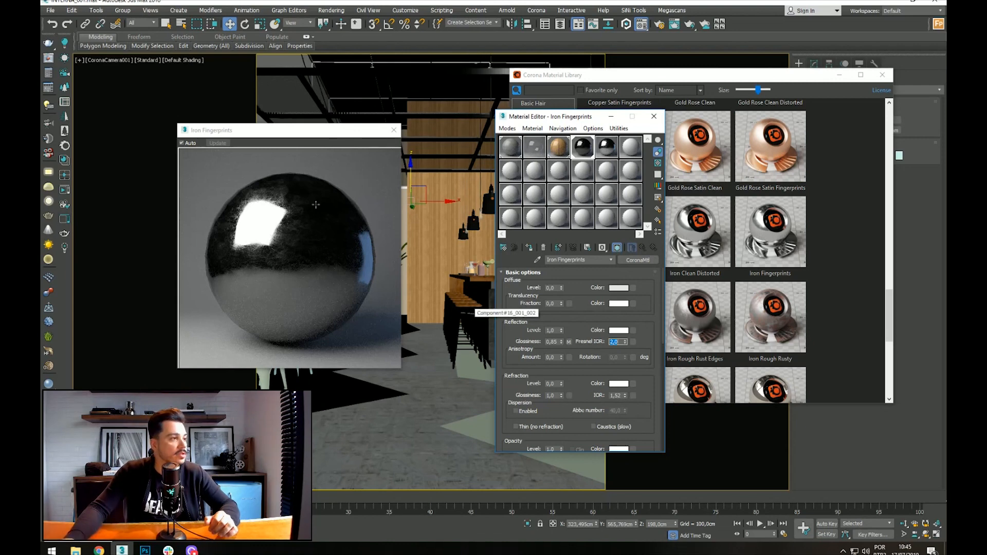
Step: Try a reflection level of 0,5 on Iron Fingerprints, restore it to 1 and close the enlarged preview
text(0,5)
key(Return)
text(1)
key(Return)
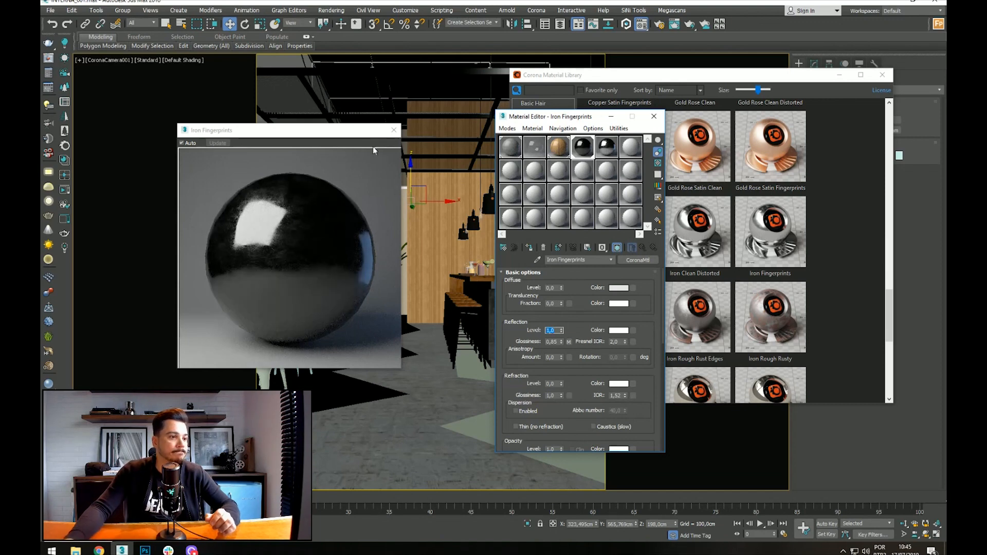
click(394, 131)
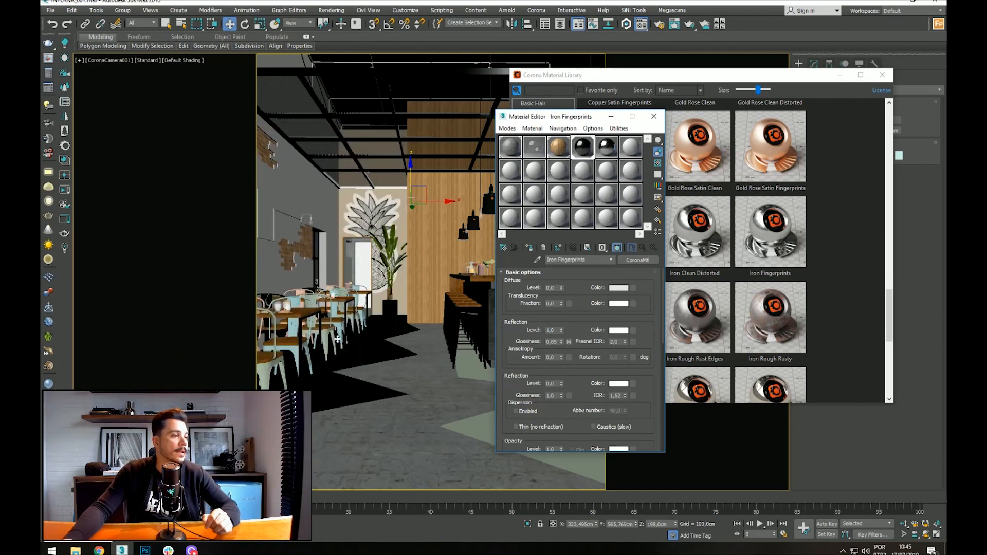
Step: Detach the dark floor element beneath the café tables as a separate object named PISO and select it
drag(804, 77, 696, 89)
click(816, 64)
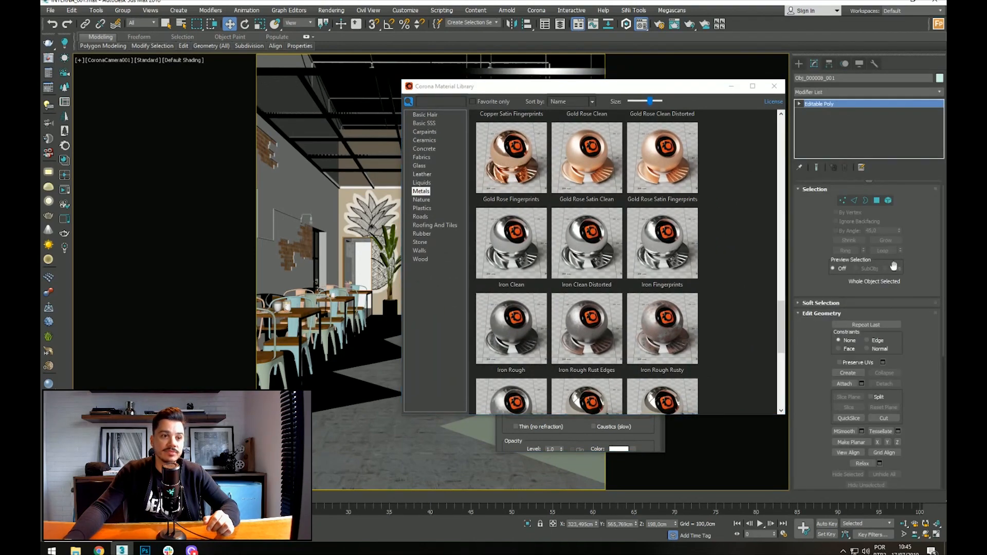
click(888, 202)
click(341, 404)
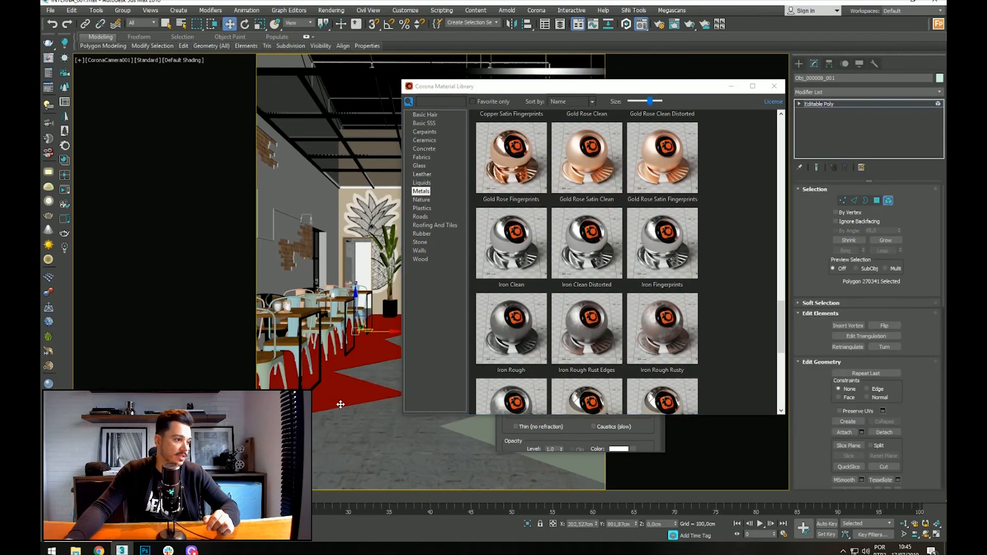
click(885, 433)
text(Pl)
key(Return)
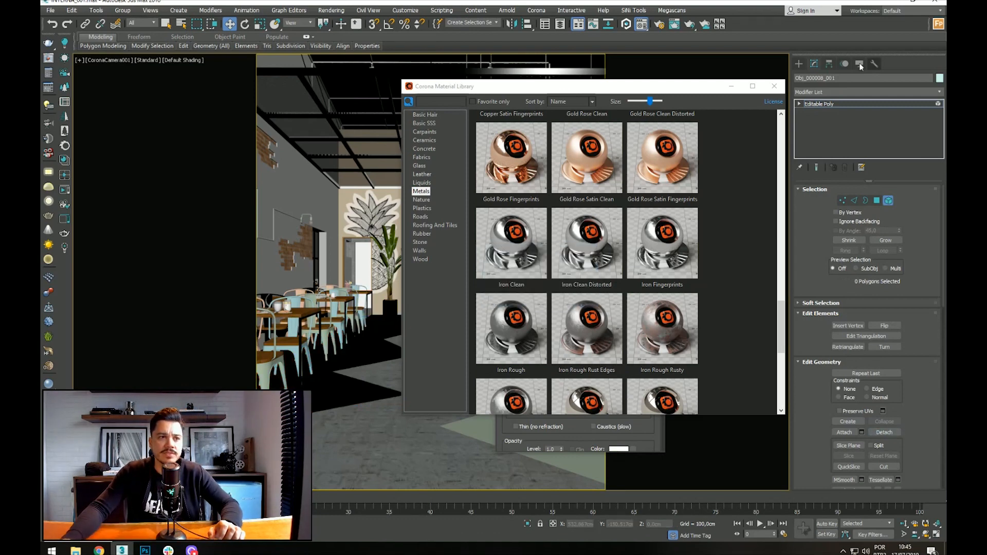
click(889, 201)
click(336, 398)
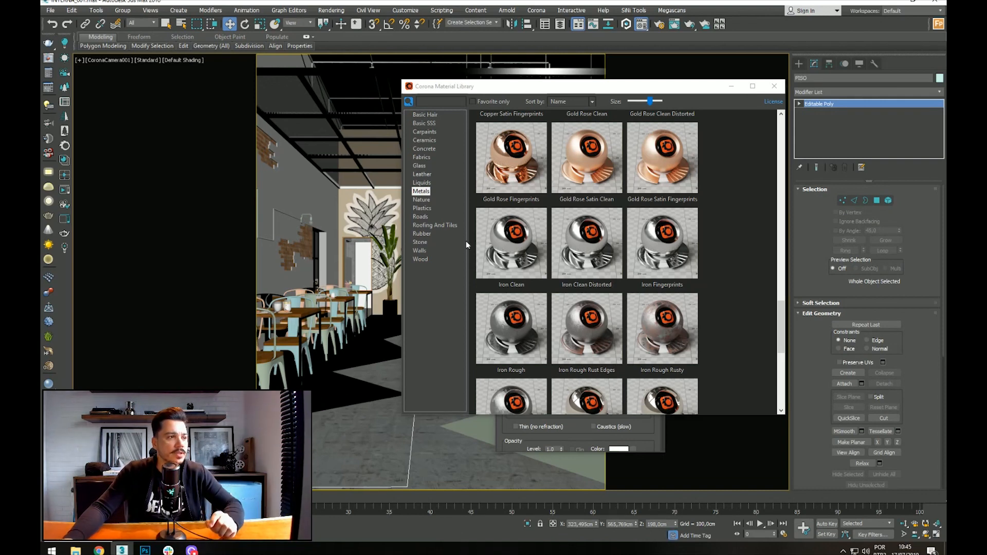
Step: Load PVC Olive Green Matte from the material library's Plastics category into the sixth slot and minimize the library
click(425, 209)
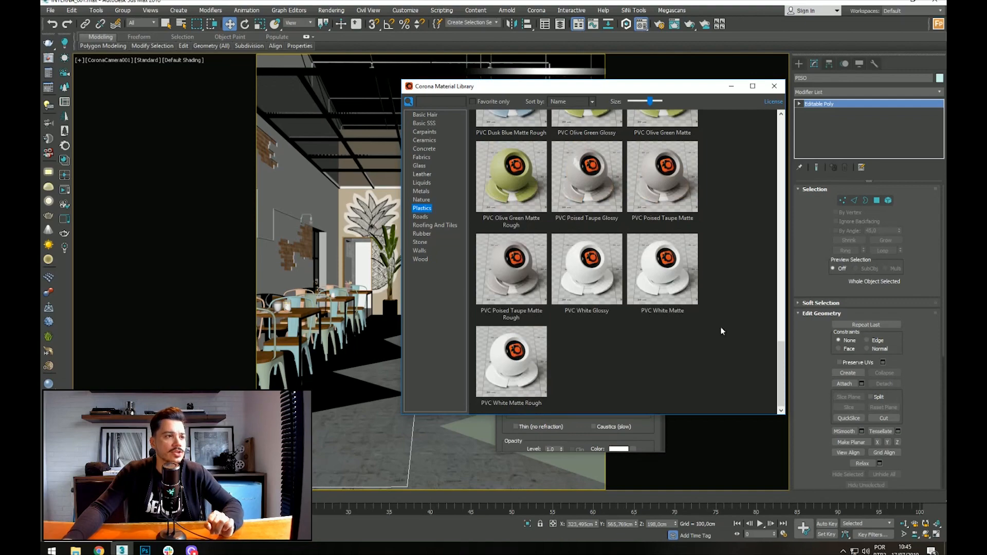
scroll(750, 335, up, 1)
drag(620, 92, 312, 91)
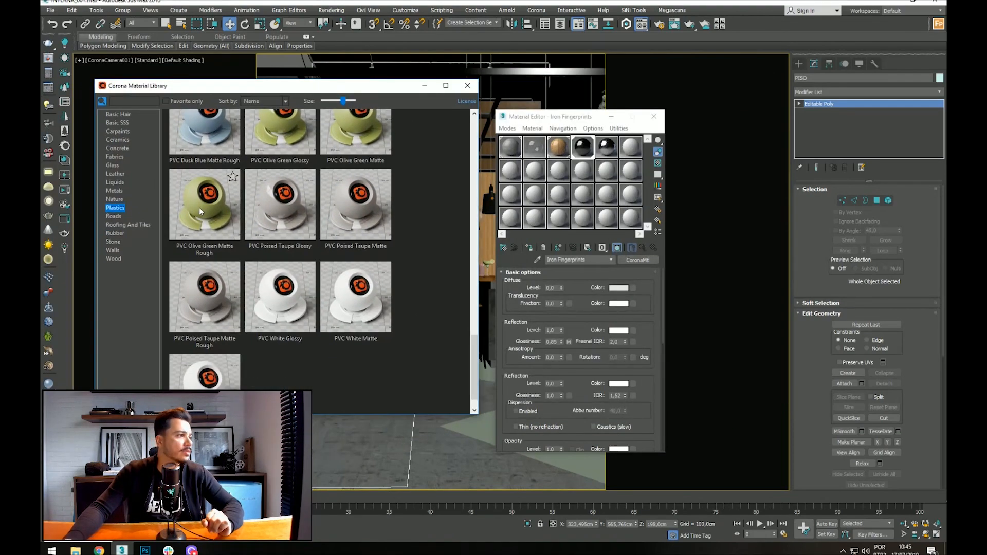
scroll(300, 196, up, 1)
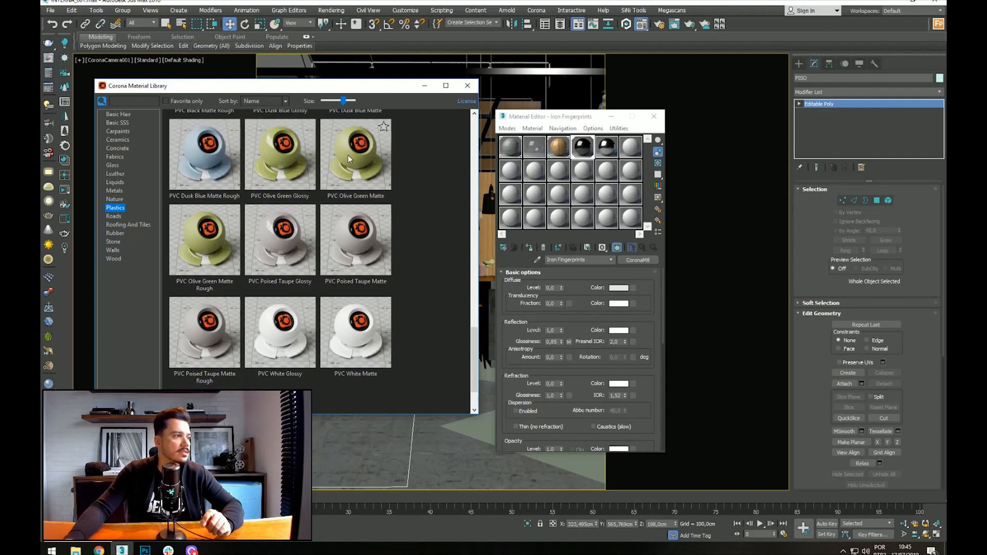
drag(347, 156, 630, 149)
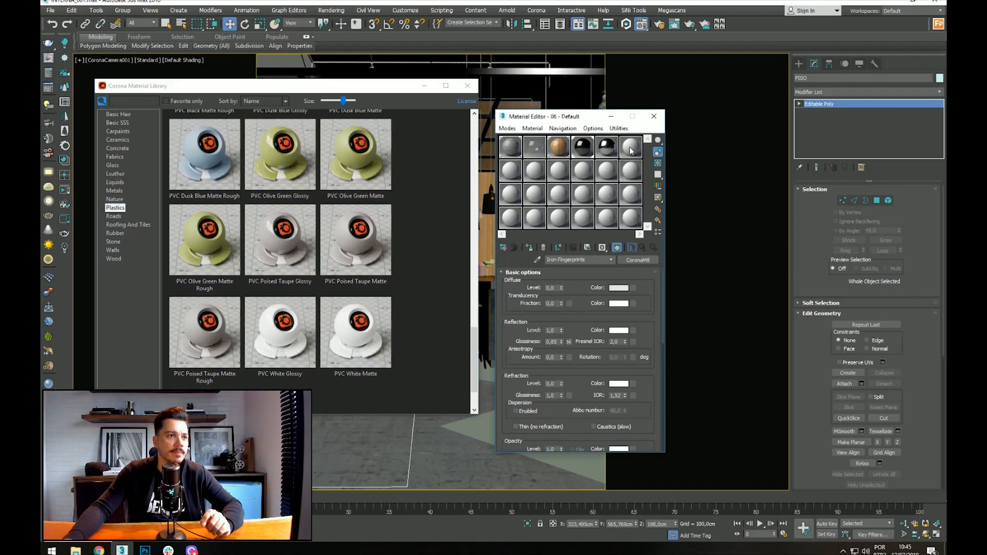
click(423, 86)
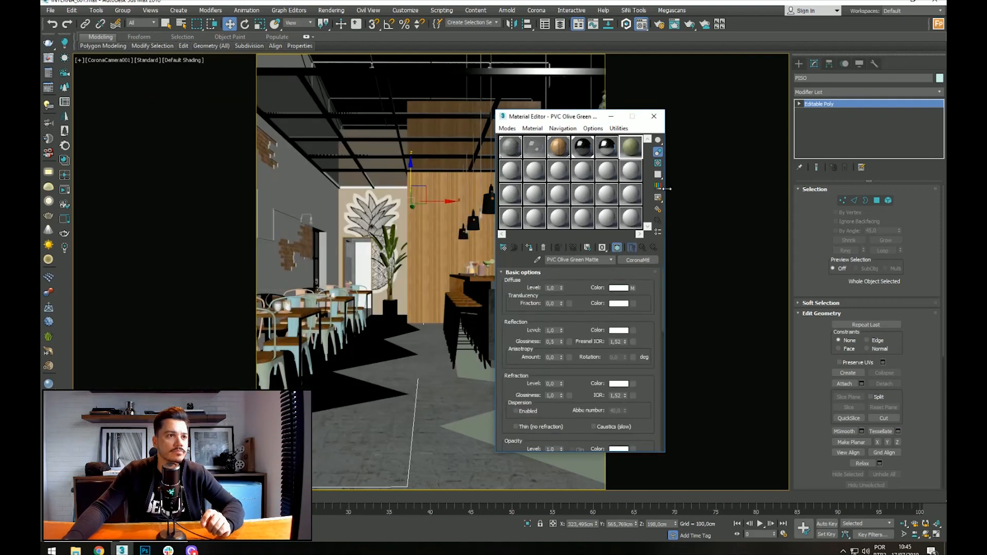
Step: Assign the PVC Olive Green Matte material to the detached PISO floor object and clear the selection
click(607, 146)
click(537, 260)
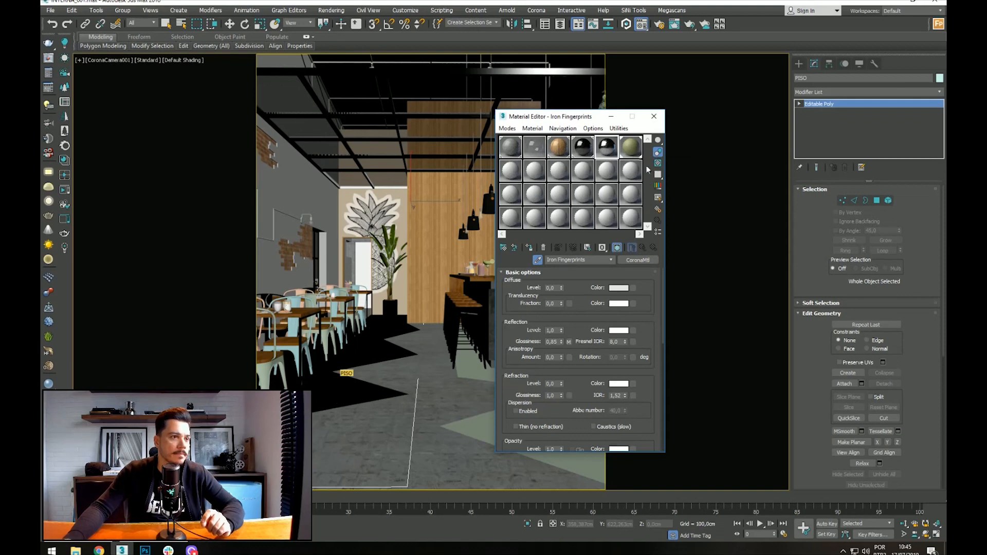
click(538, 260)
right_click(387, 332)
click(364, 368)
key(F3)
click(424, 371)
key(F3)
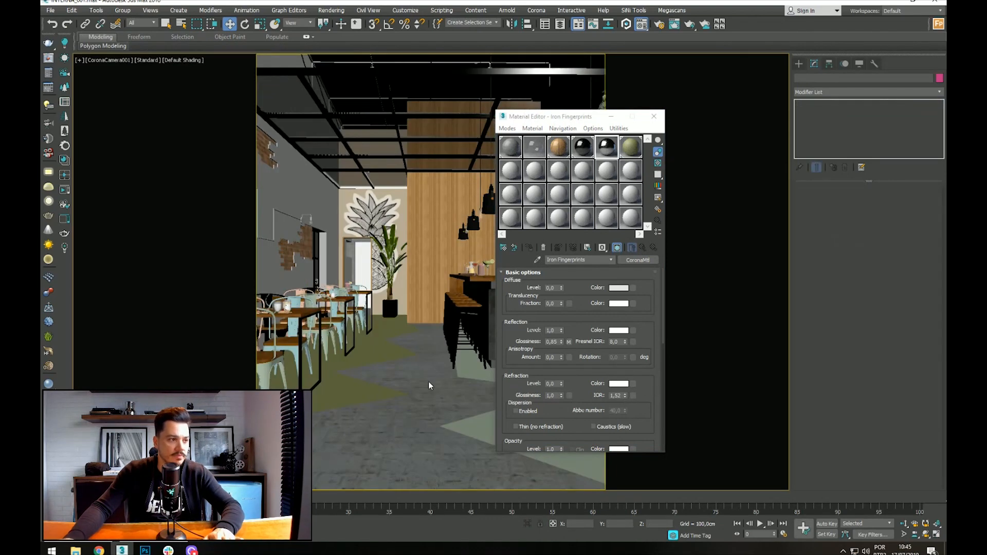
Step: Sample the LUMINARIA VERDE material from the light green floor area into the last slot of the second row
drag(583, 118, 809, 122)
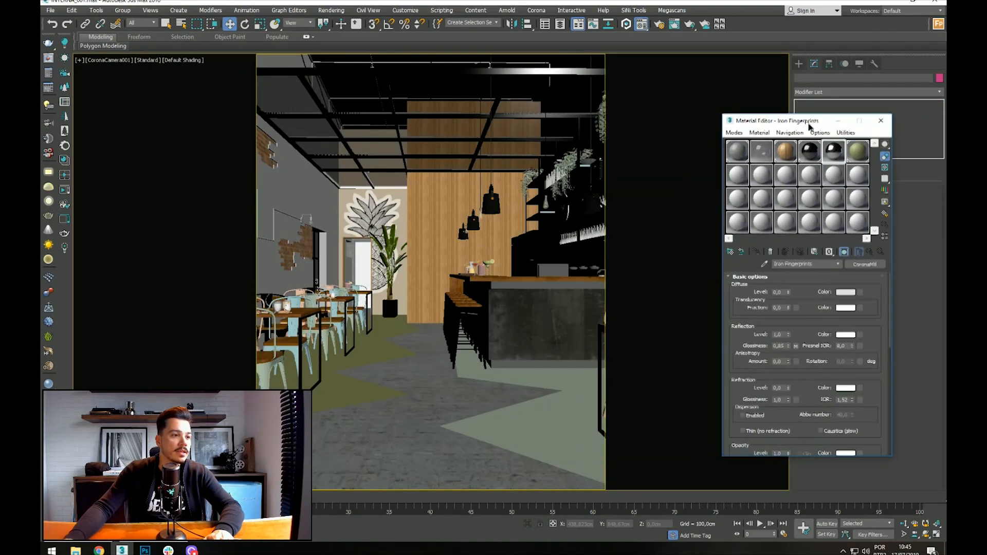
click(563, 226)
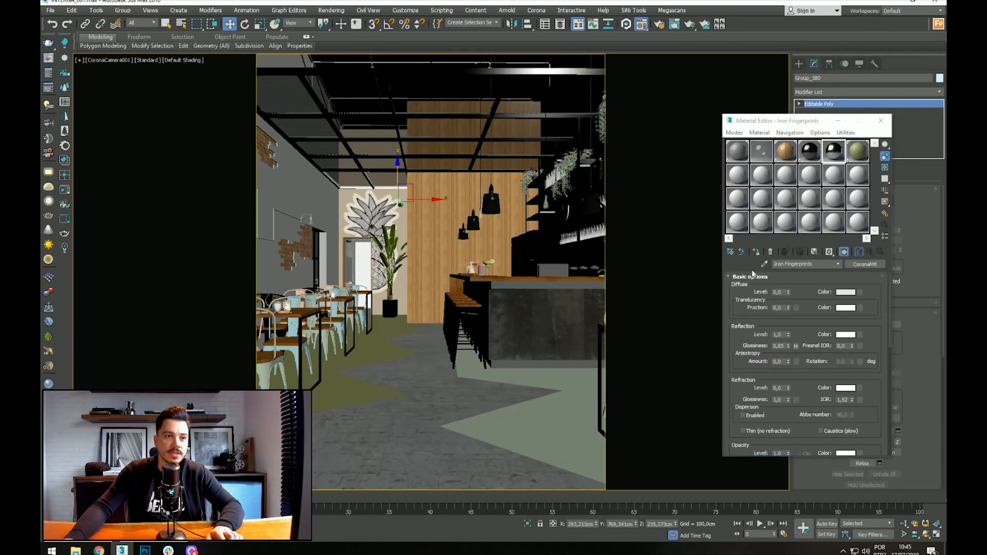
click(864, 157)
click(765, 264)
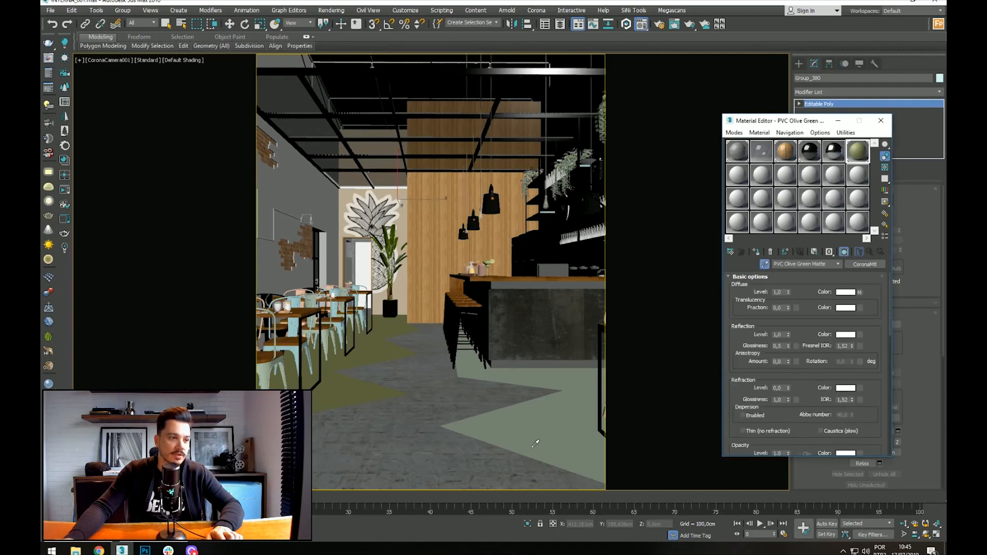
click(861, 171)
click(589, 409)
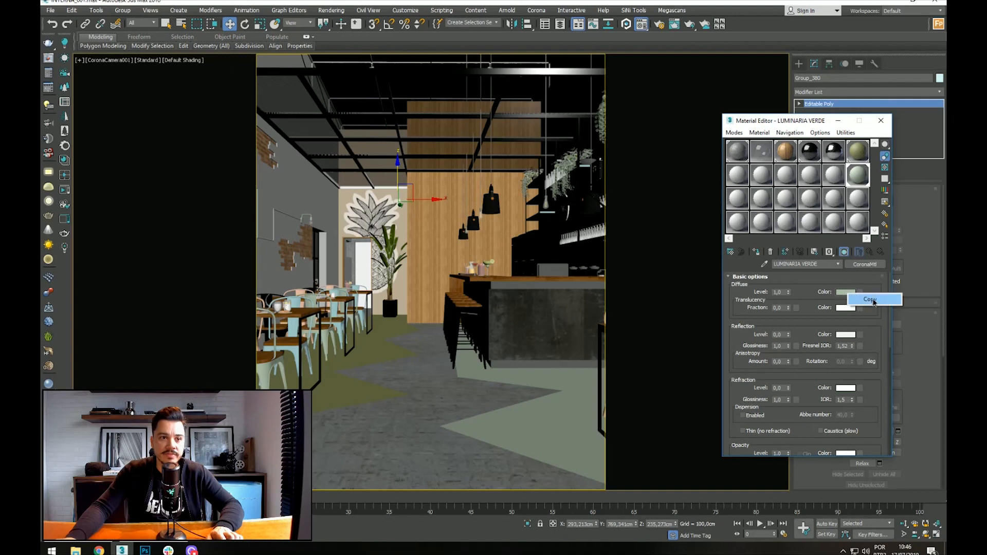
Step: Copy LUMINARIA VERDE's diffuse color into the solid color map of the PVC Olive Green Matte material
click(856, 156)
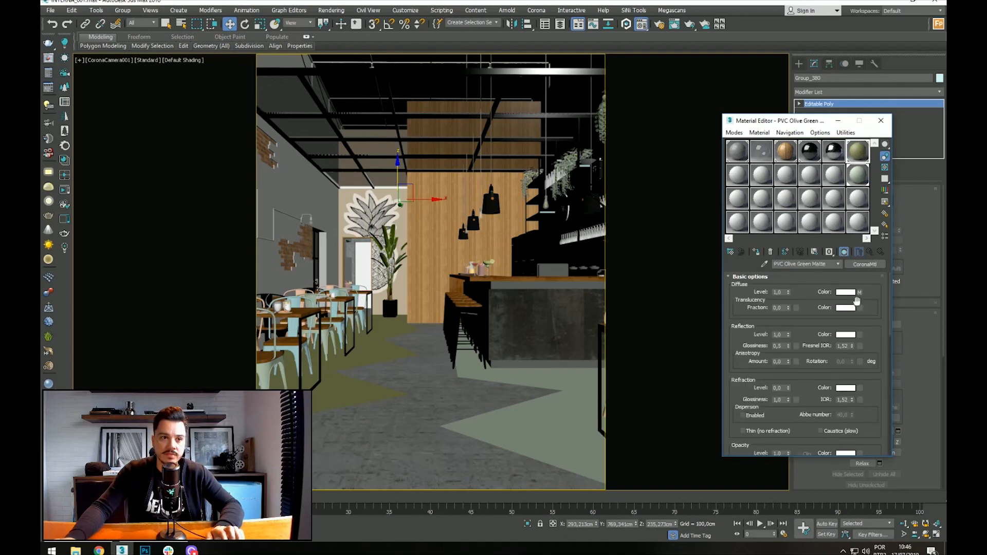
click(860, 293)
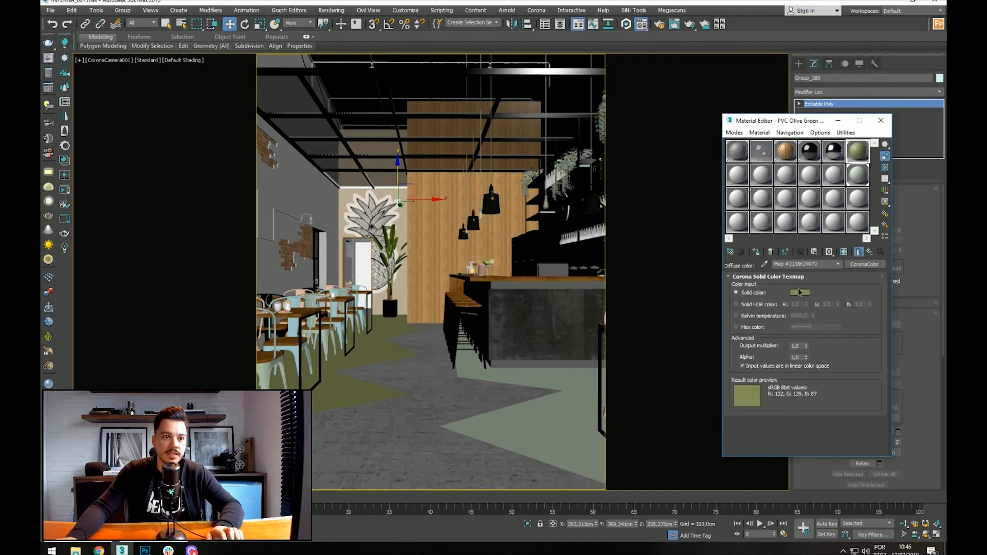
right_click(812, 297)
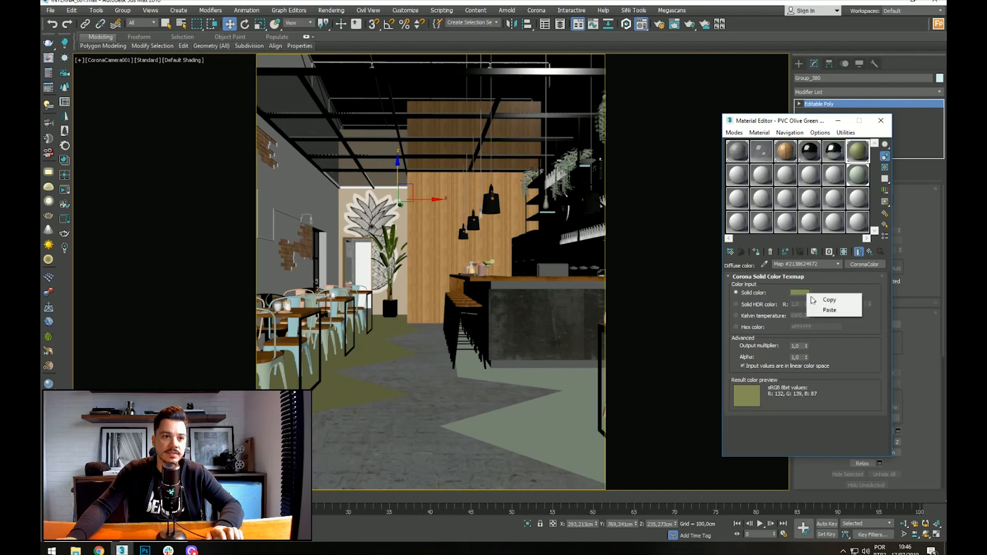
click(823, 309)
right_click(881, 160)
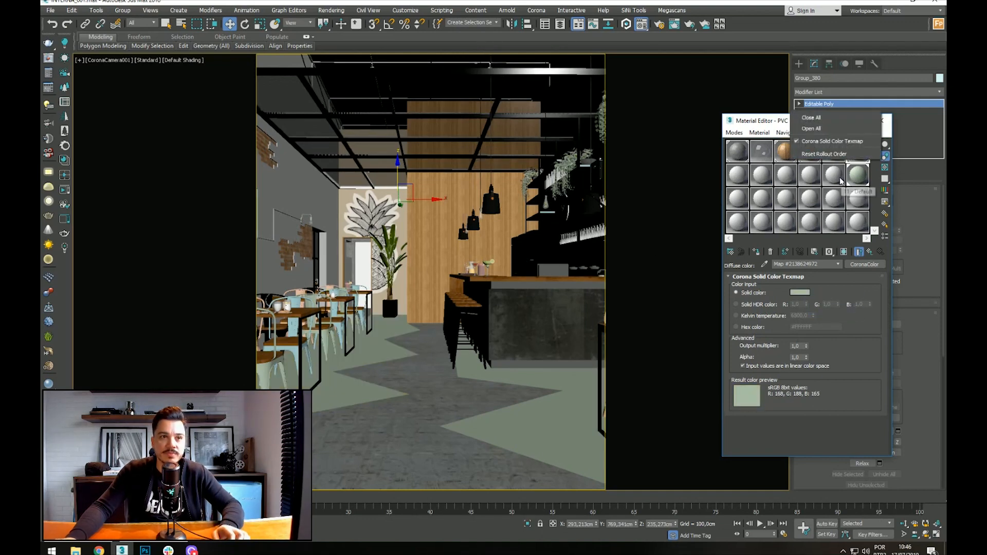
click(858, 203)
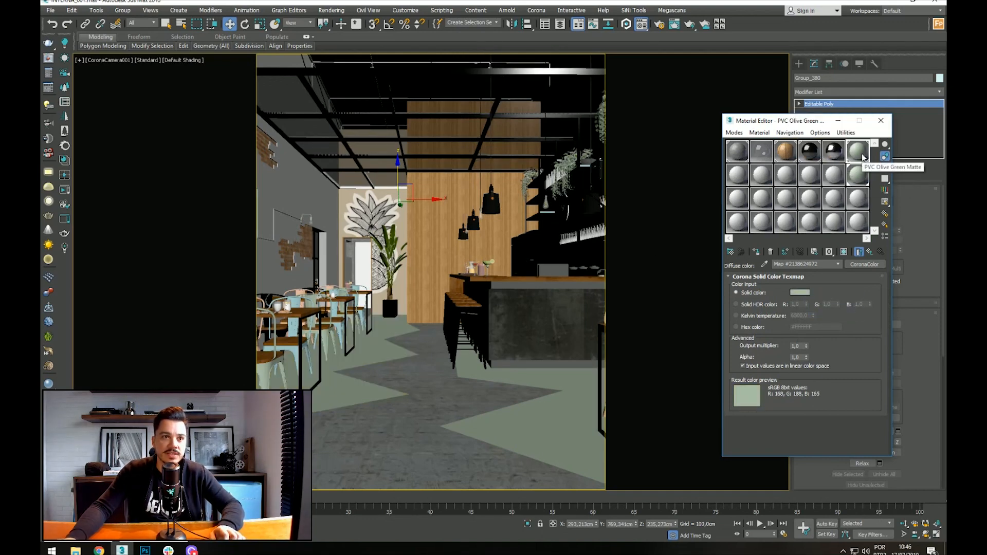
Step: Assign PVC Olive Green Matte to the light green floor area in front of the bar and clear the selection
click(560, 419)
click(855, 151)
click(756, 252)
right_click(474, 276)
key(F3)
click(419, 430)
key(F3)
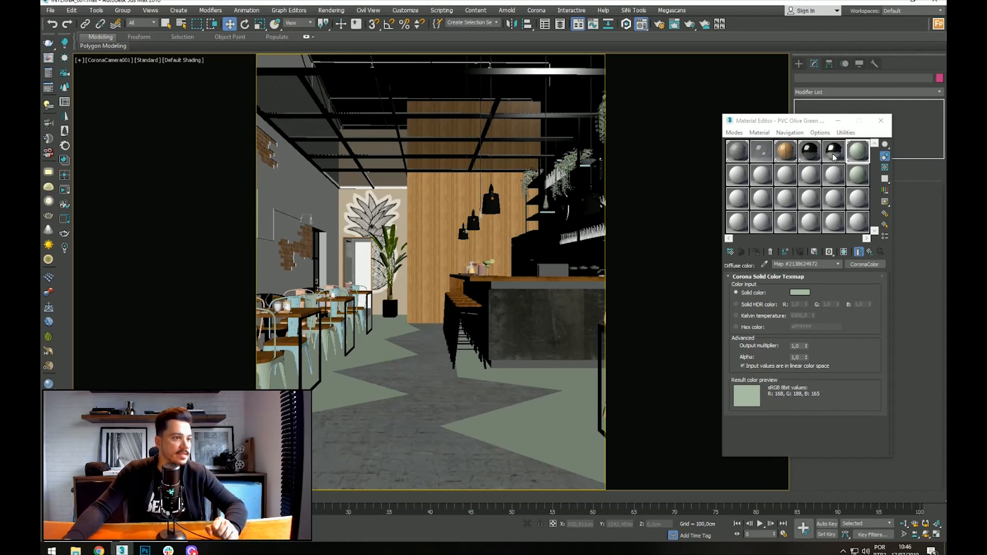
Step: Sample the Color_D25 wood material from a chair seat into the last slot of the second row
click(858, 174)
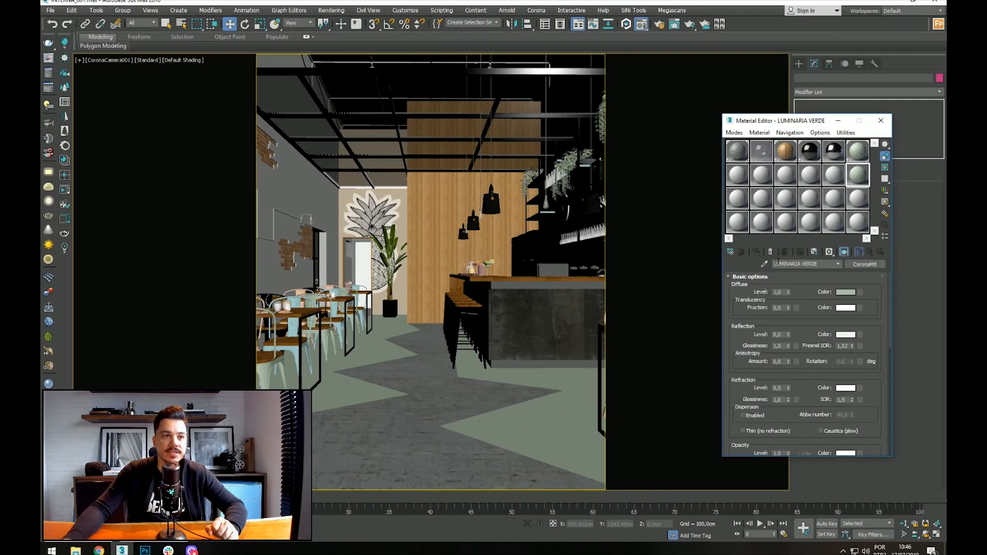
click(766, 265)
click(273, 354)
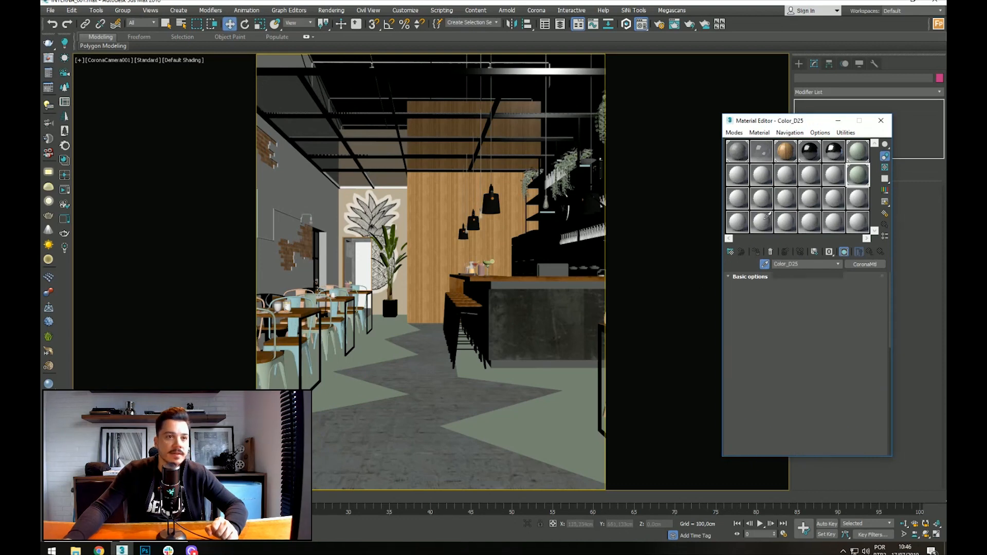
Step: Enlarge the Color_D25 preview and set the material's reflection level to 1
double_click(857, 174)
double_click(778, 335)
text(1)
key(Return)
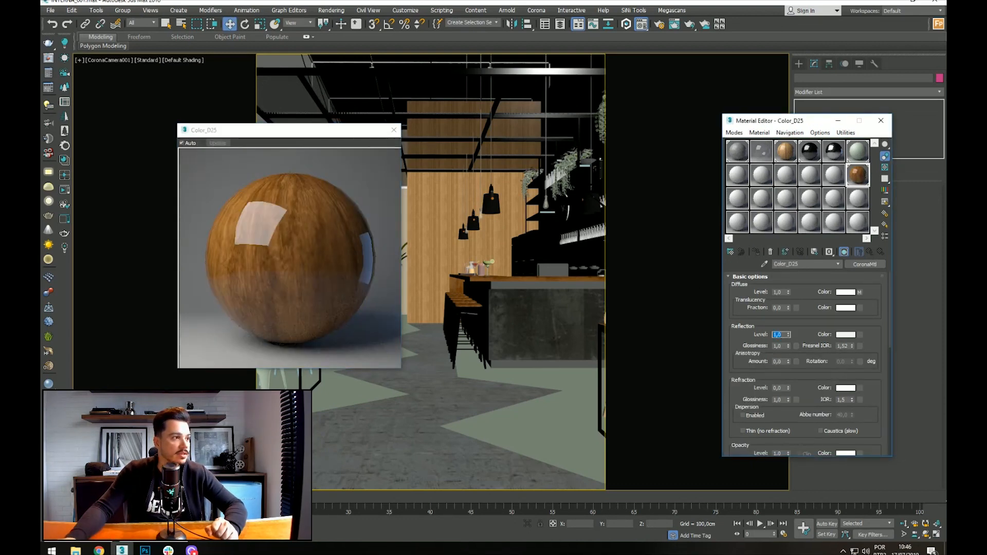
Step: Set the Color_D25 material's reflection glossiness to 0.85 and close its enlarged preview
text(0,85)
key(Return)
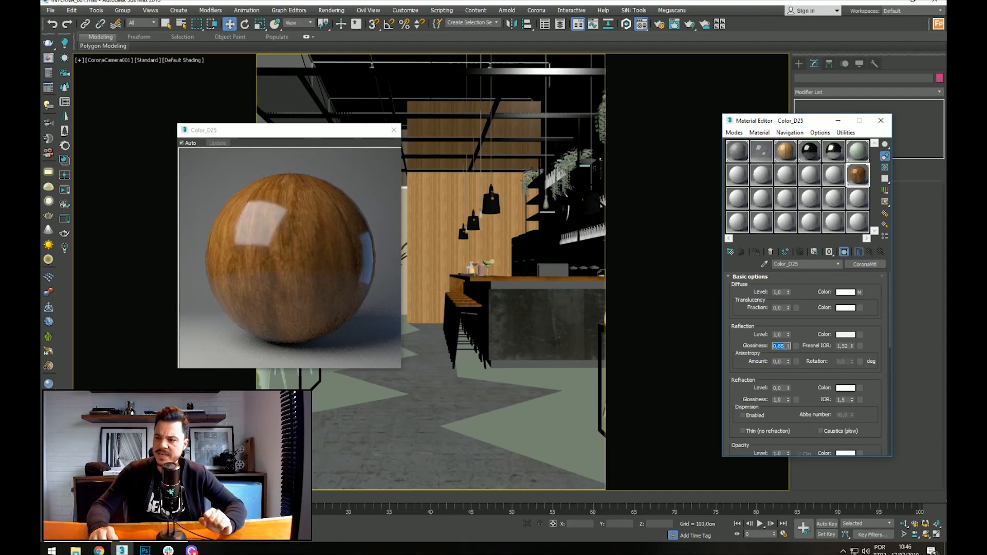
click(394, 130)
Step: Sample the material of the back wall near the pineapple sign into the fifth slot of the second row and preview it
click(834, 175)
click(765, 264)
click(381, 194)
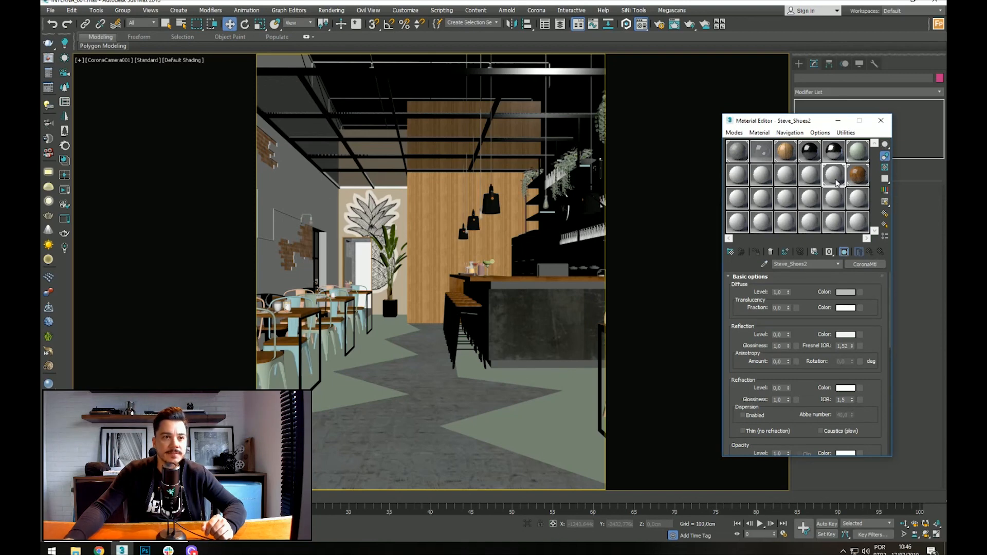
double_click(833, 183)
click(397, 132)
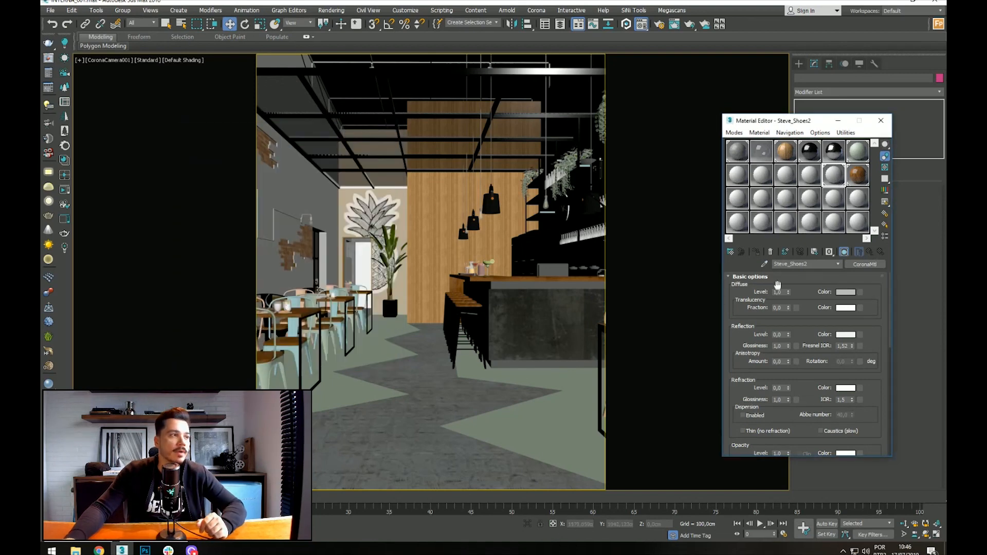
Step: Sample the Brick_Rough_Tan material from the exposed brick patch into the fifth slot of the second row and check its enlarged preview
click(765, 264)
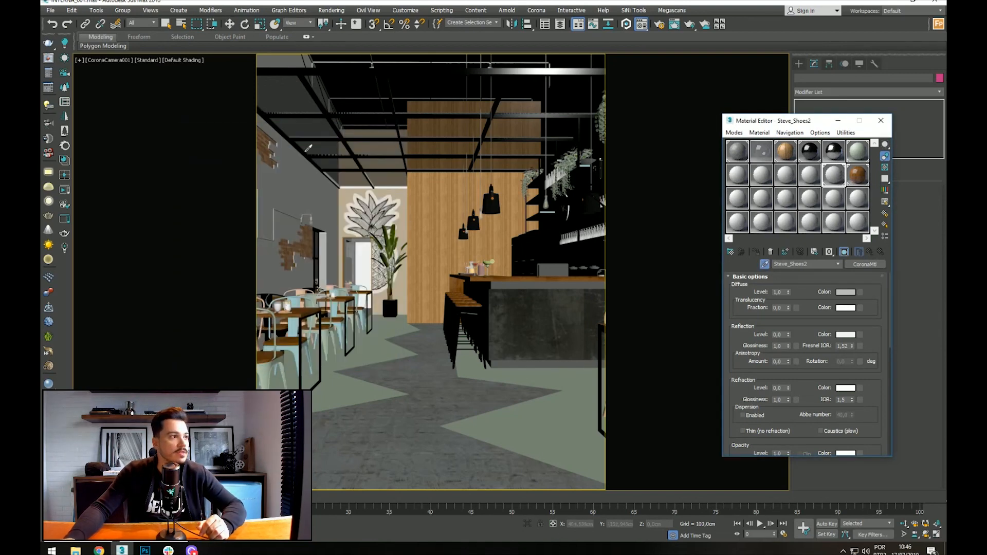
click(263, 137)
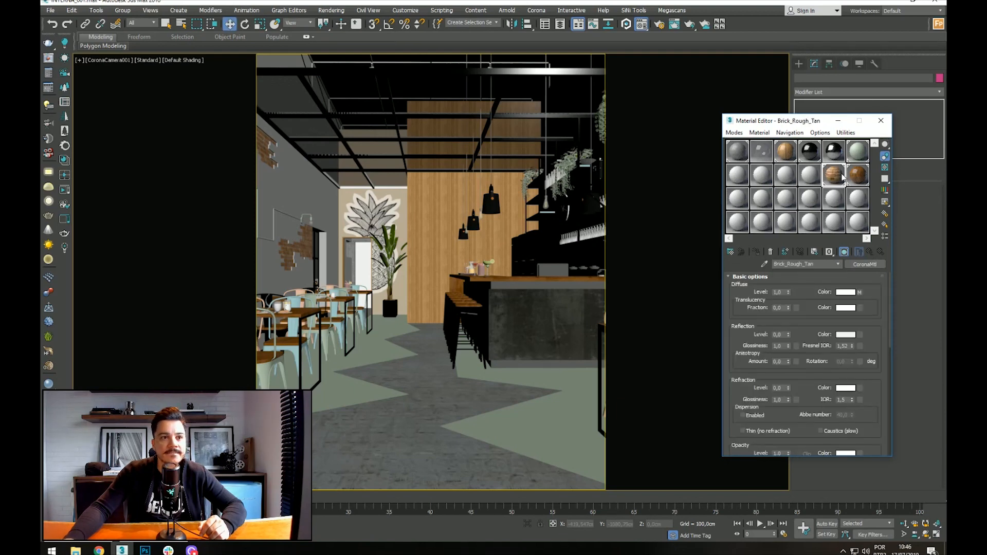
double_click(842, 177)
drag(869, 426, 785, 470)
click(391, 133)
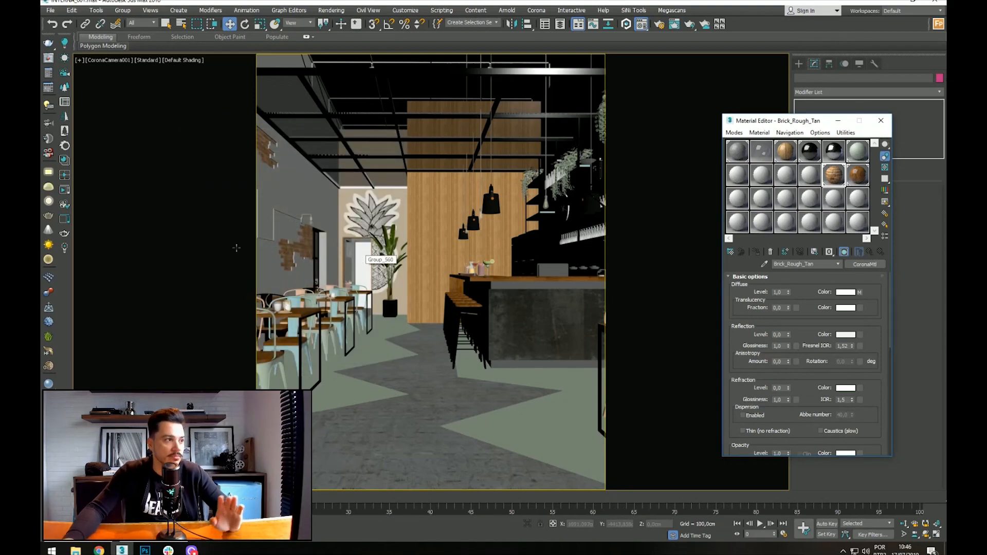
Step: Load Bricks Red Dark Mortar from the Corona Material Library's Stone category into the fourth slot of the second row and preview it
click(64, 160)
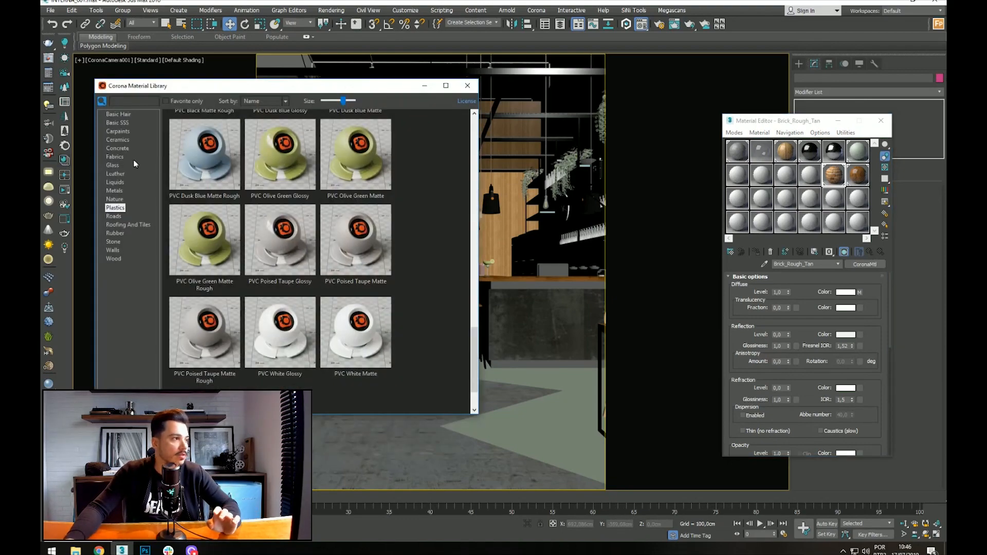
click(114, 251)
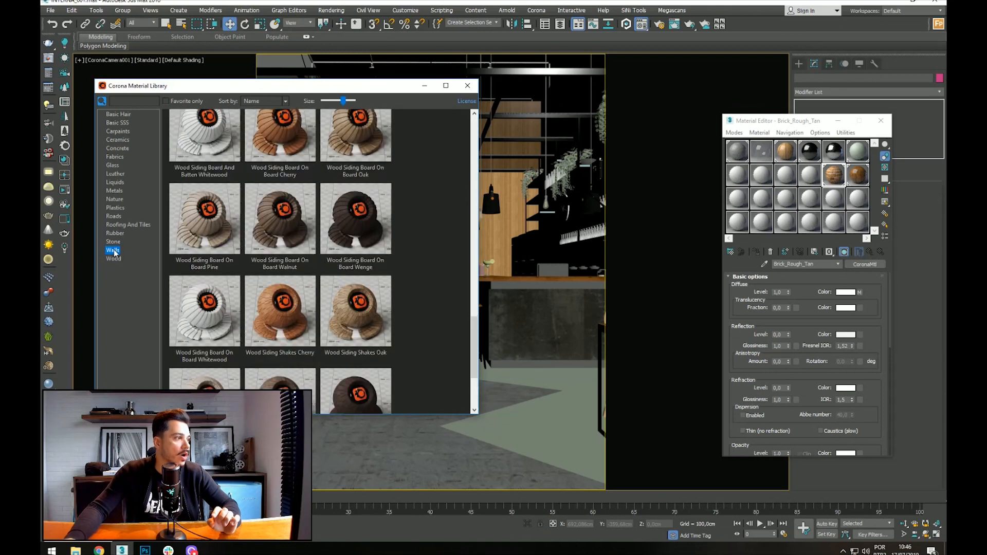
click(113, 242)
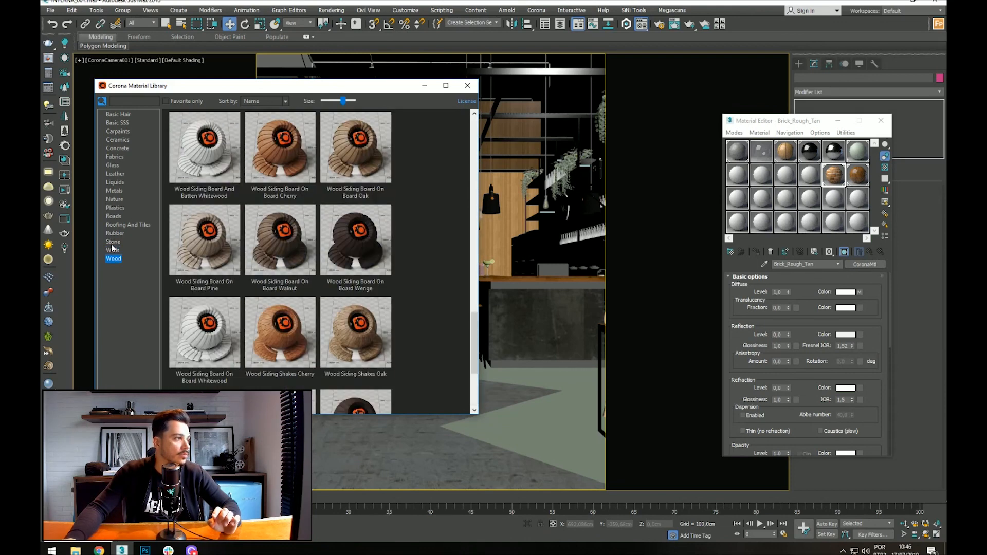
drag(474, 360, 480, 139)
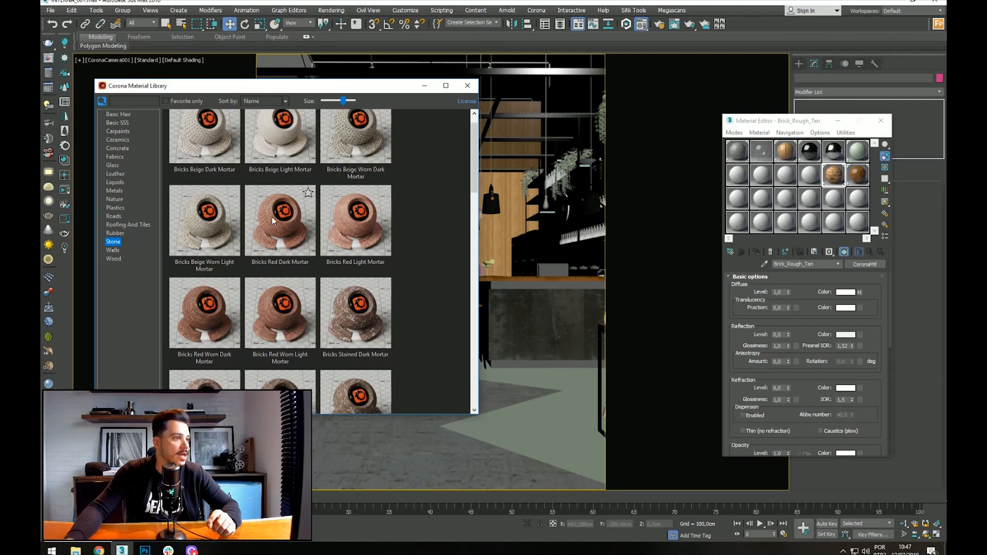
drag(272, 218, 722, 250)
click(811, 176)
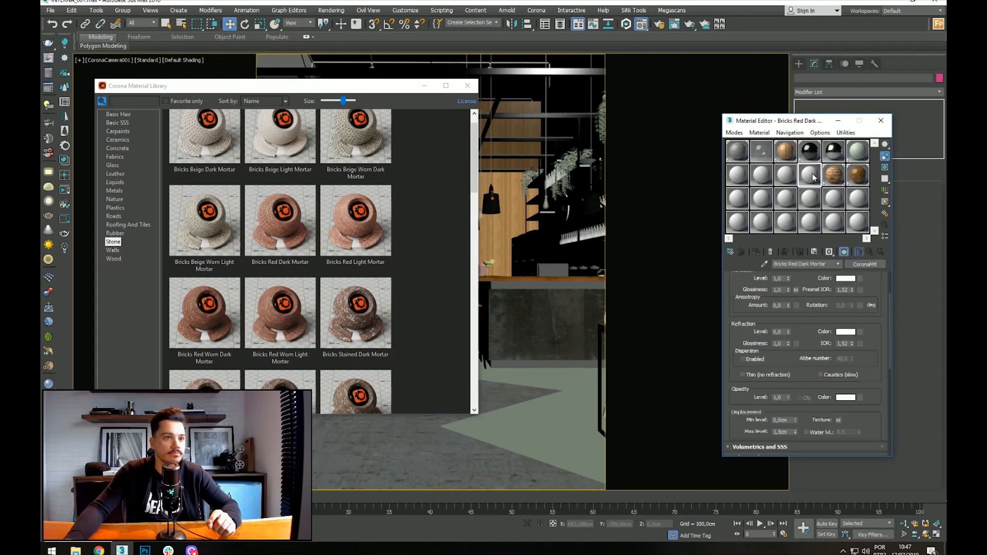
click(467, 85)
double_click(814, 182)
click(394, 130)
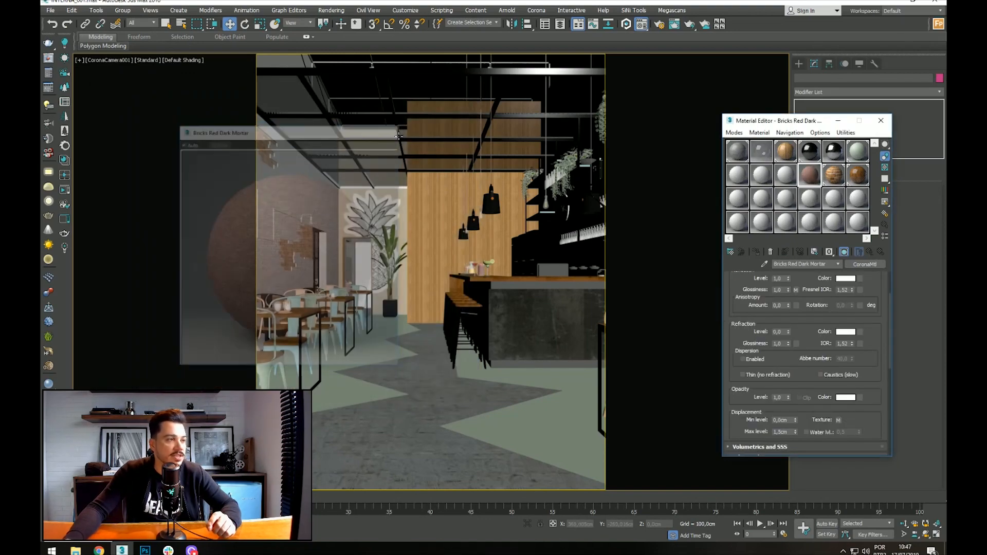
Step: Isolate the exposed brick patches object and show it in the perspective view
click(258, 143)
key(alt+q)
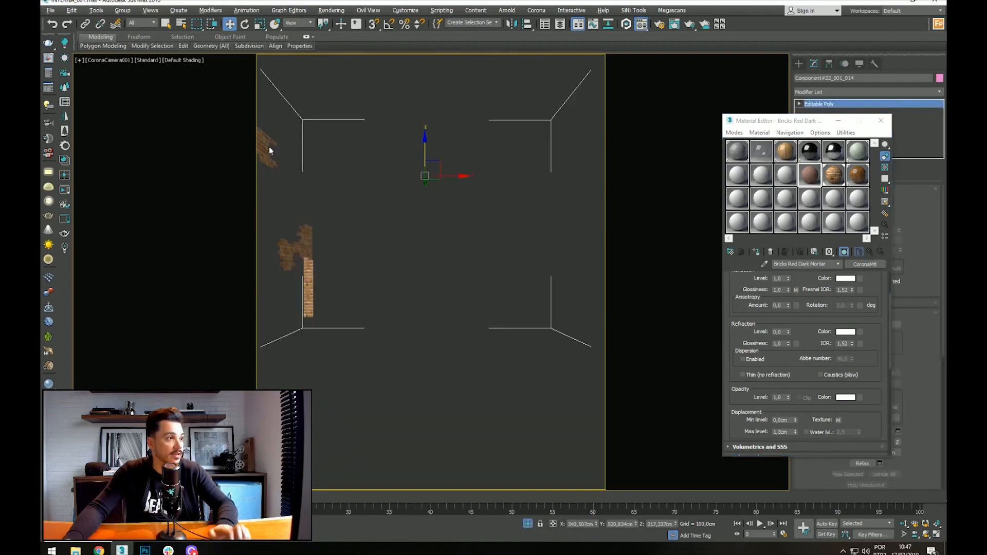
key(p)
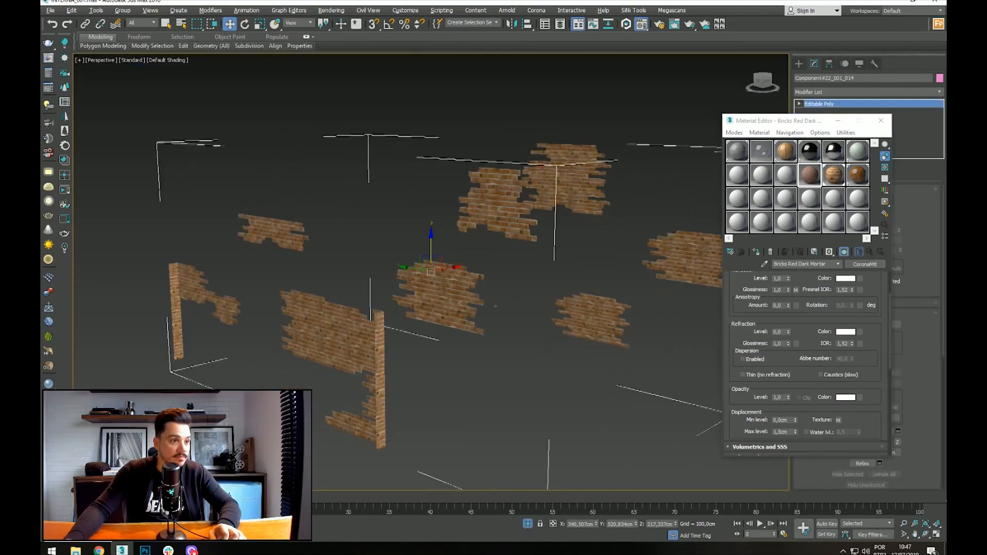
middle_drag(618, 228, 575, 256)
scroll(538, 213, up, 5)
scroll(553, 218, down, 3)
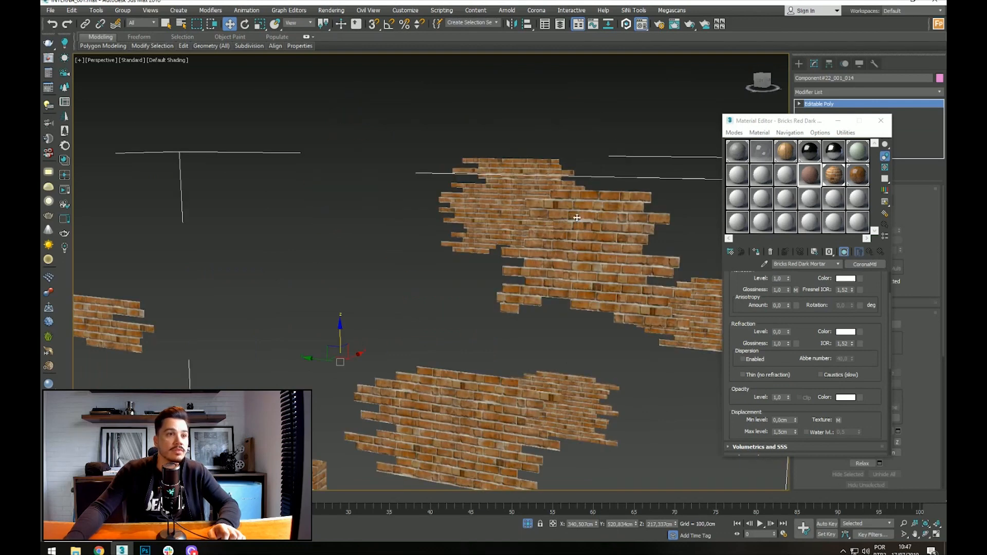
Step: Assign Bricks Red Dark Mortar to the isolated brick patches
click(816, 184)
click(758, 254)
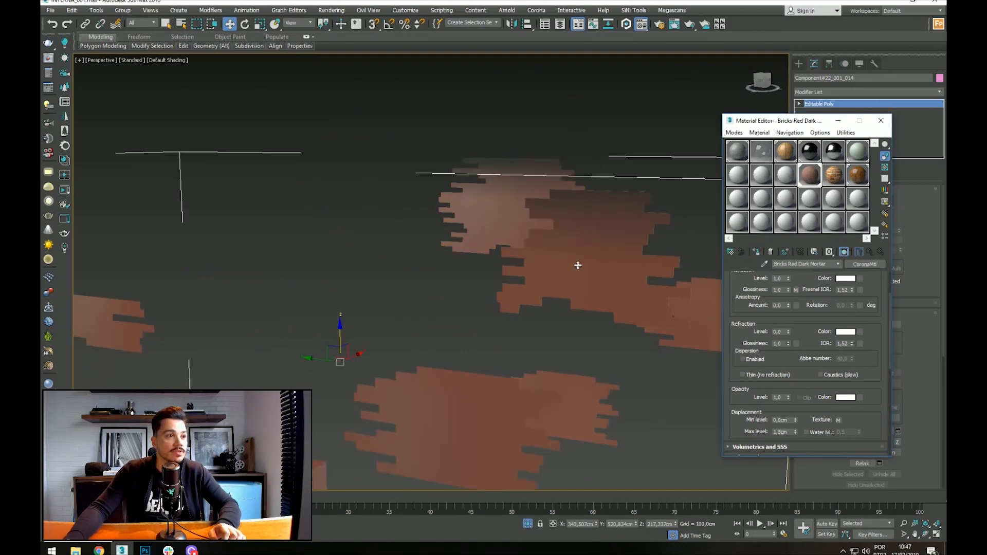
middle_drag(576, 264, 516, 264)
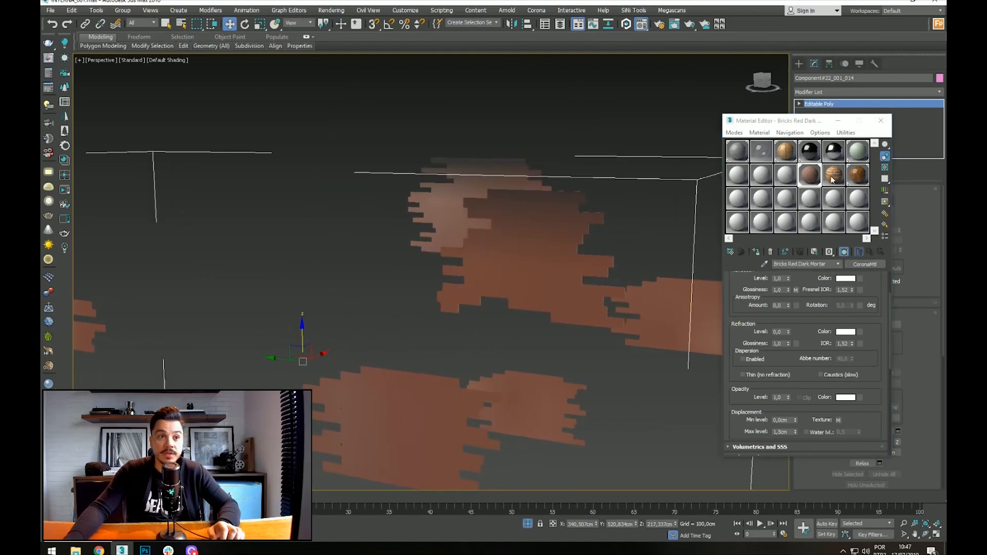
Step: Turn off real-world scale in the Bricks Red Dark Mortar diffuse bitmap and set its U and V tiling to 1
drag(879, 287, 864, 417)
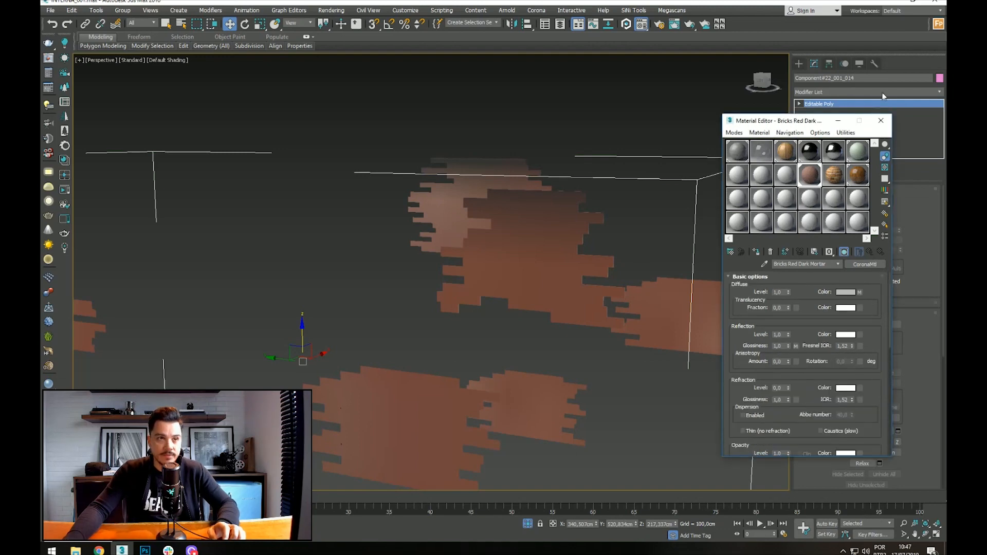
drag(784, 122, 244, 101)
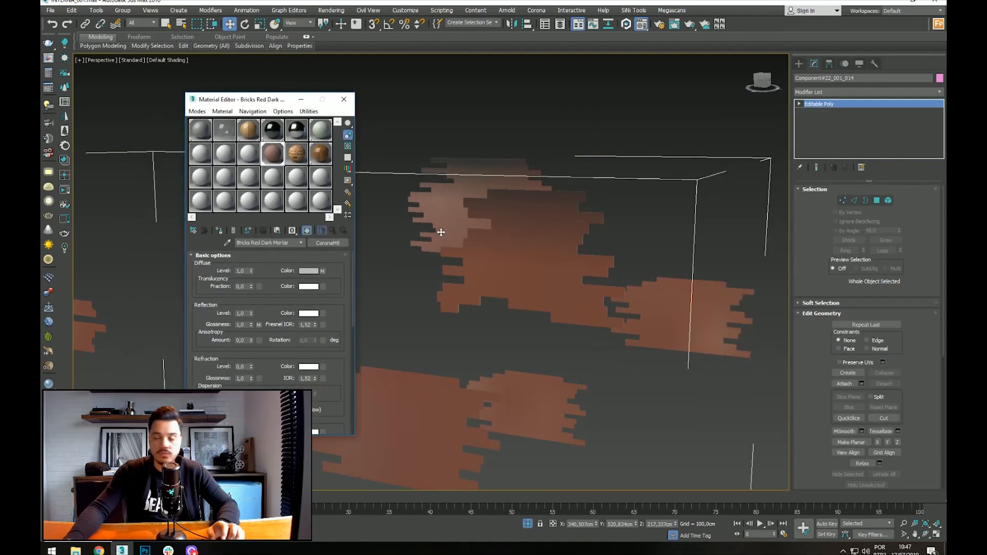
click(323, 271)
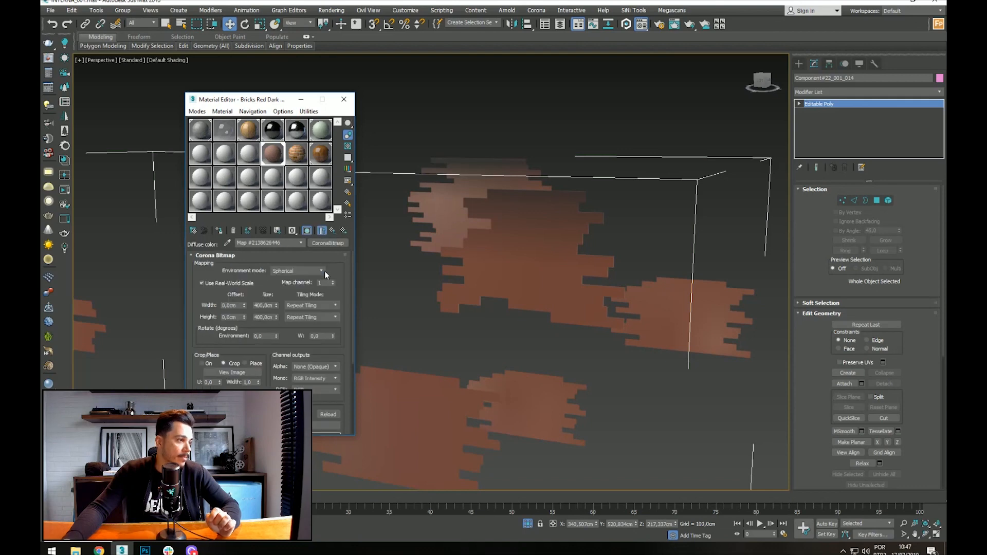
click(202, 284)
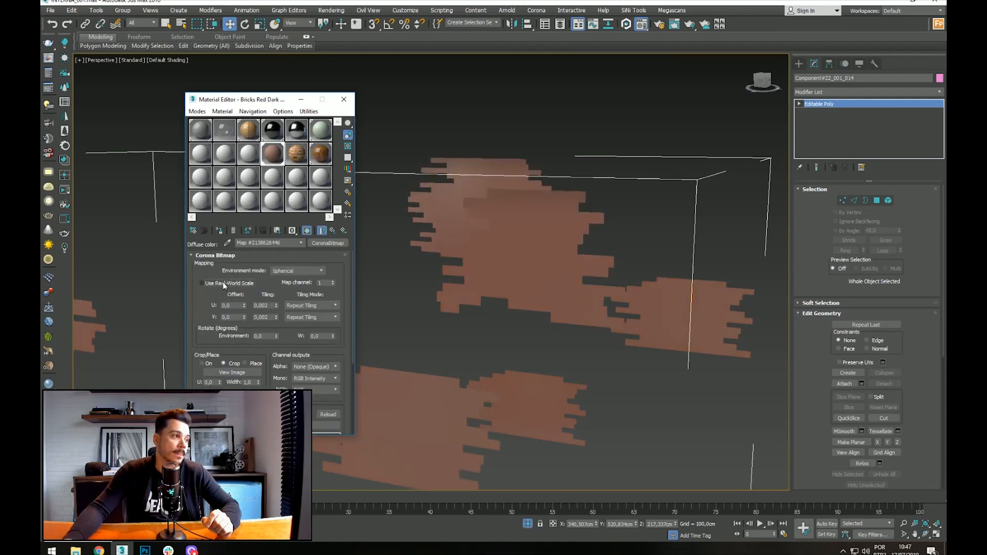
double_click(261, 305)
text(1)
double_click(262, 318)
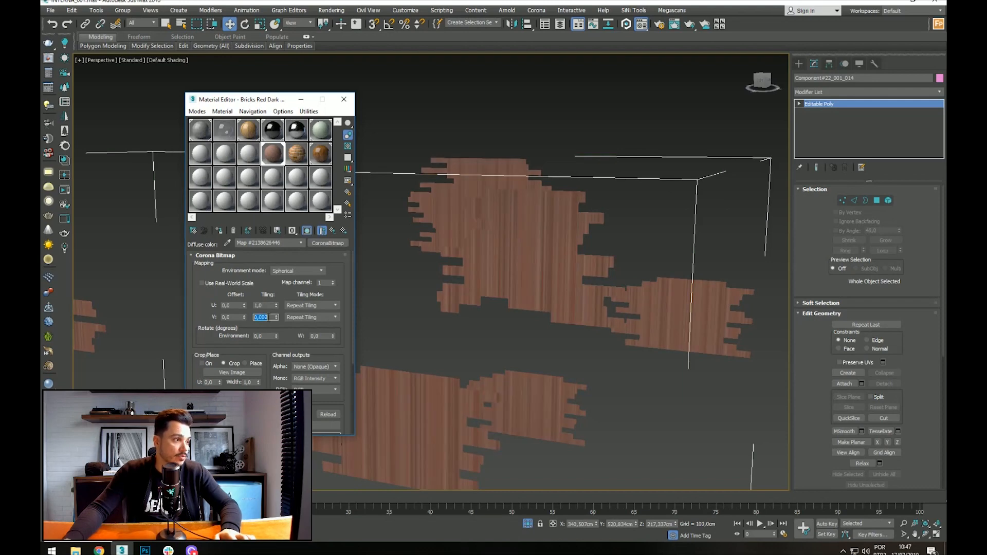
click(269, 306)
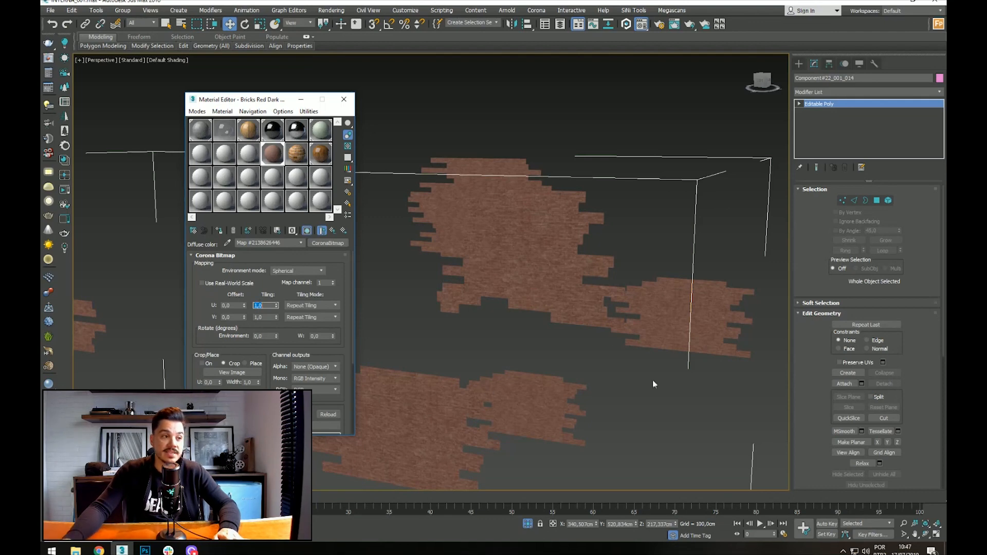
click(423, 303)
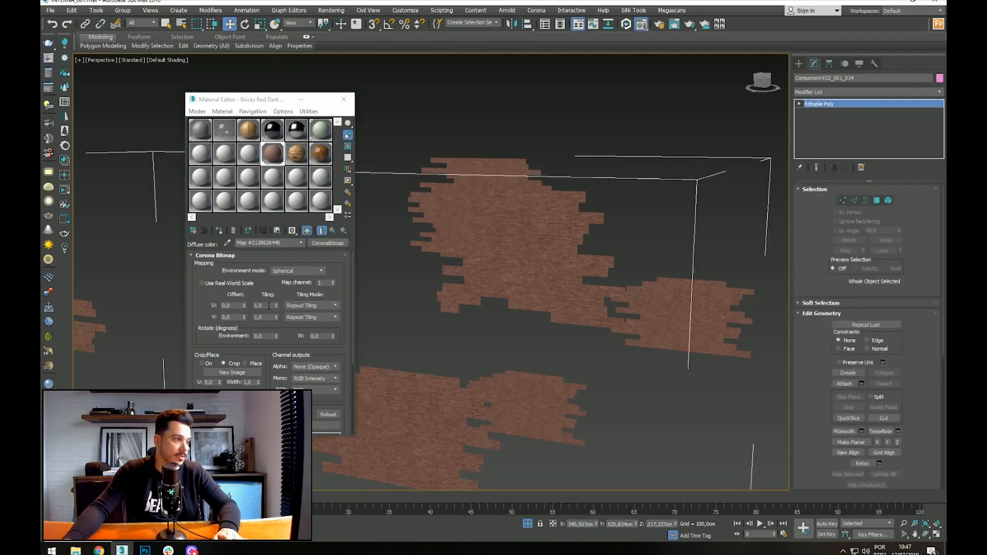
Step: Set the reflection glossiness bitmap to U and V tiling of 1 with real-world scale off
click(343, 231)
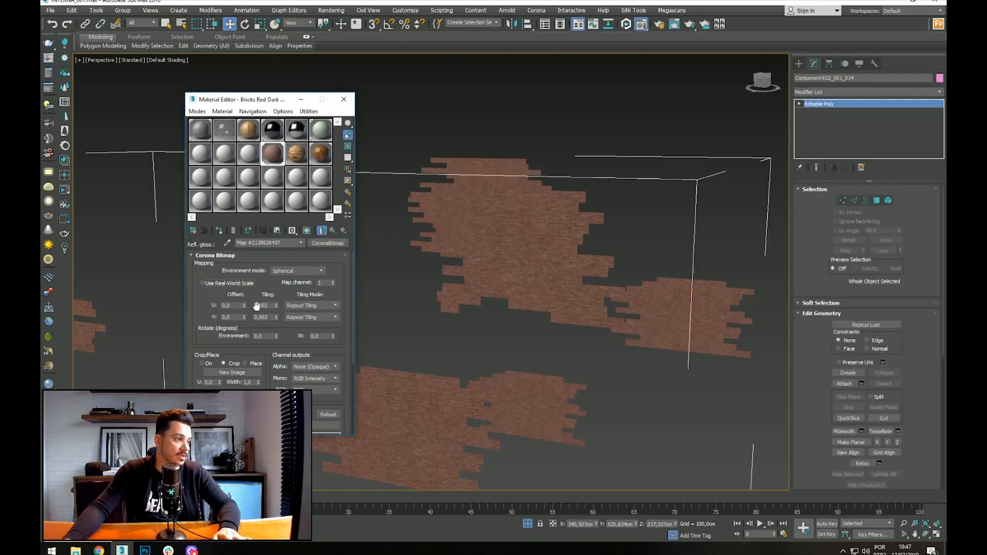
double_click(263, 306)
text(1)
double_click(265, 317)
text(1)
click(263, 306)
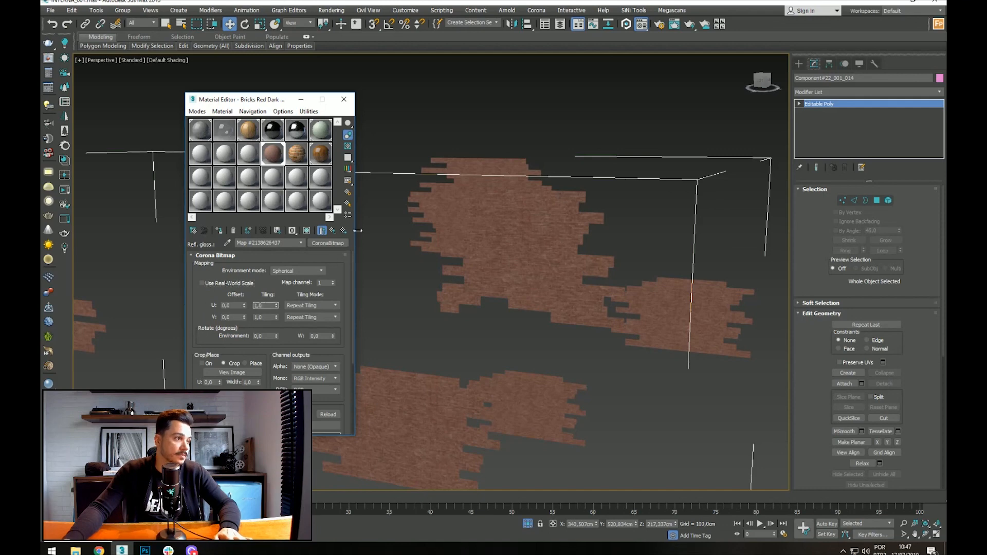
Step: Turn off real-world scale in the normal map's bitmap and set its U and V tiling to 1
click(343, 231)
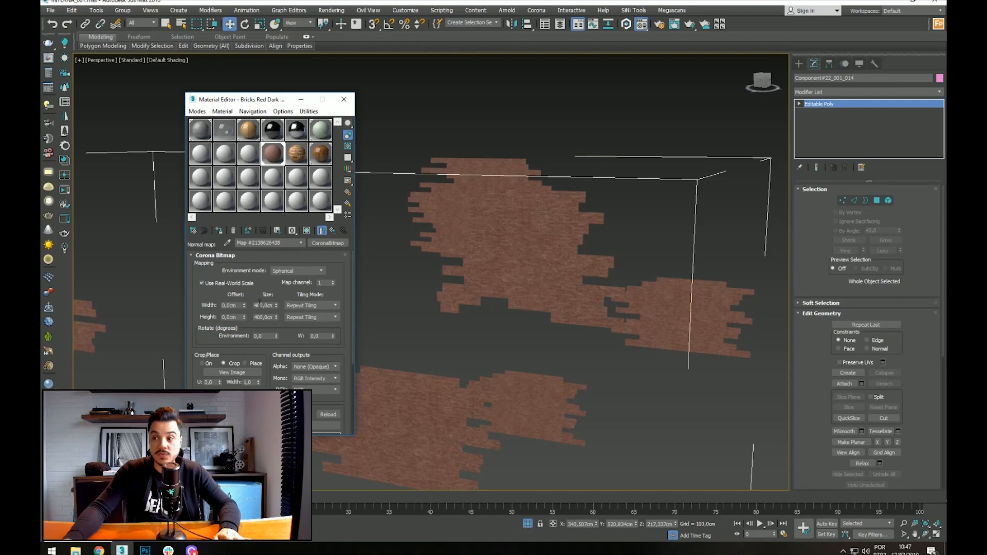
click(237, 286)
double_click(261, 305)
text(1)
click(262, 318)
double_click(265, 317)
text(1)
click(267, 305)
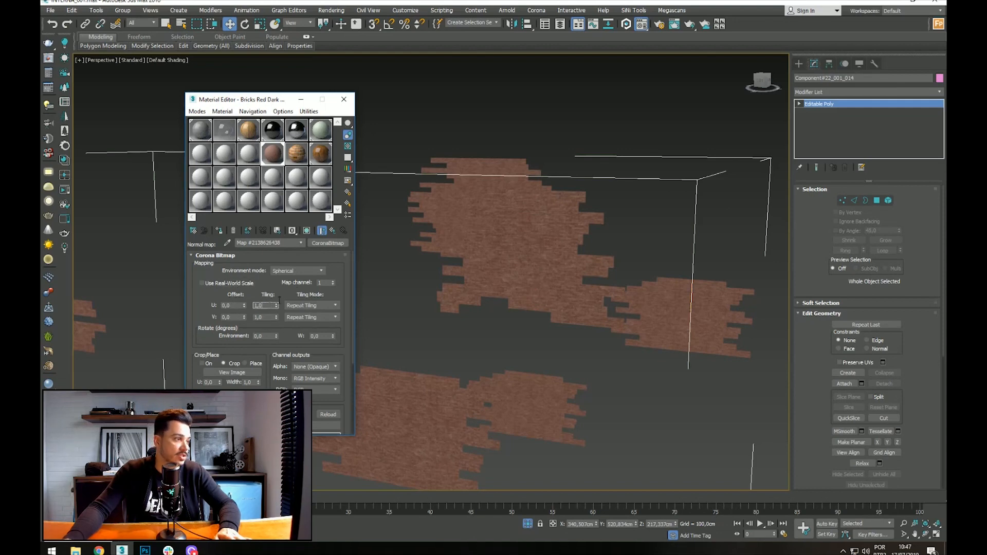
Step: Turn off real-world scale in the Bricks Red Dark Mortar displacement bitmap and set its U and V tiling to 1
click(333, 230)
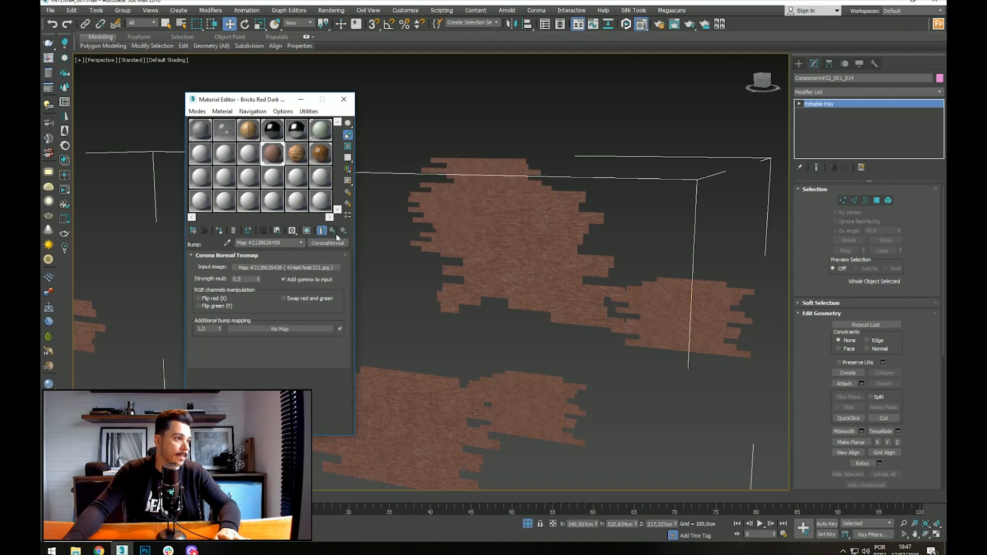
click(333, 230)
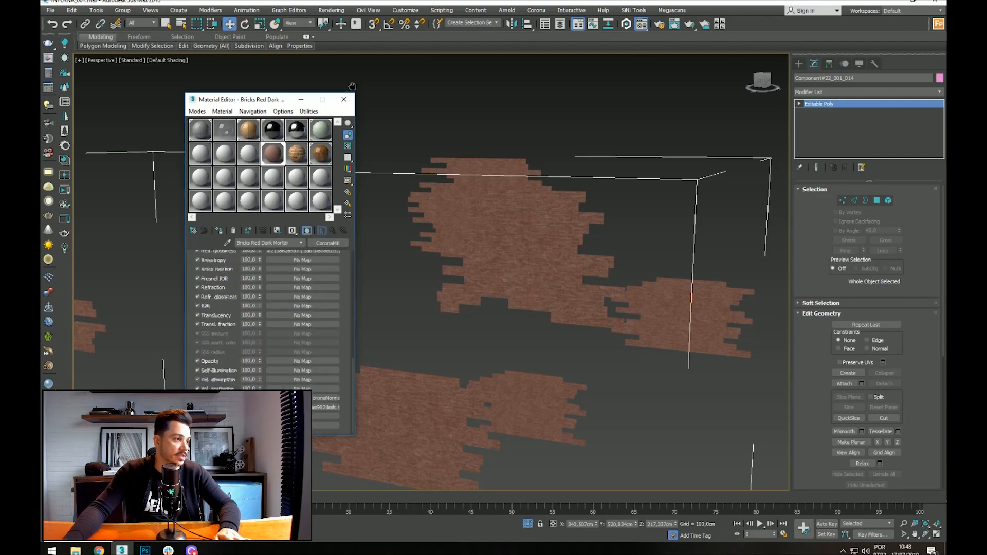
click(325, 407)
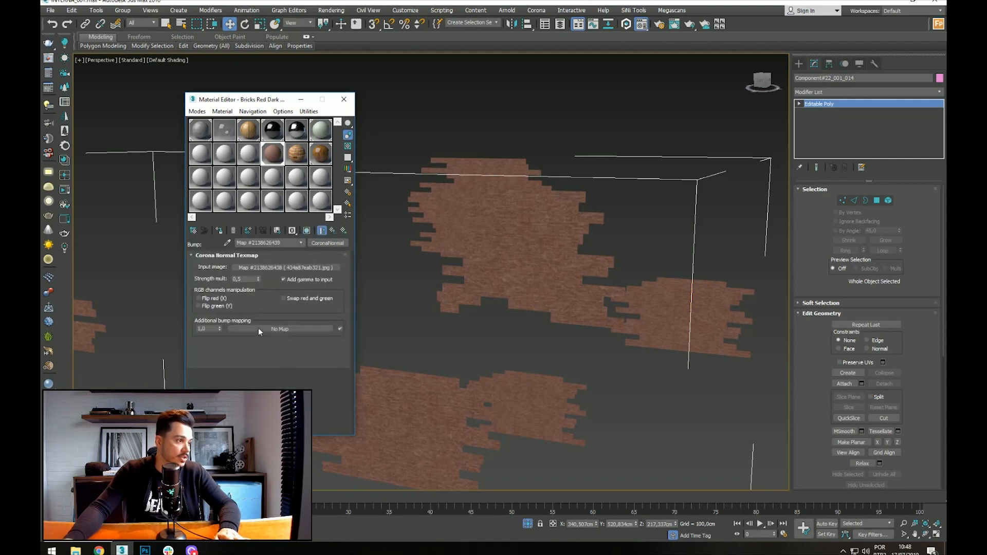
click(286, 268)
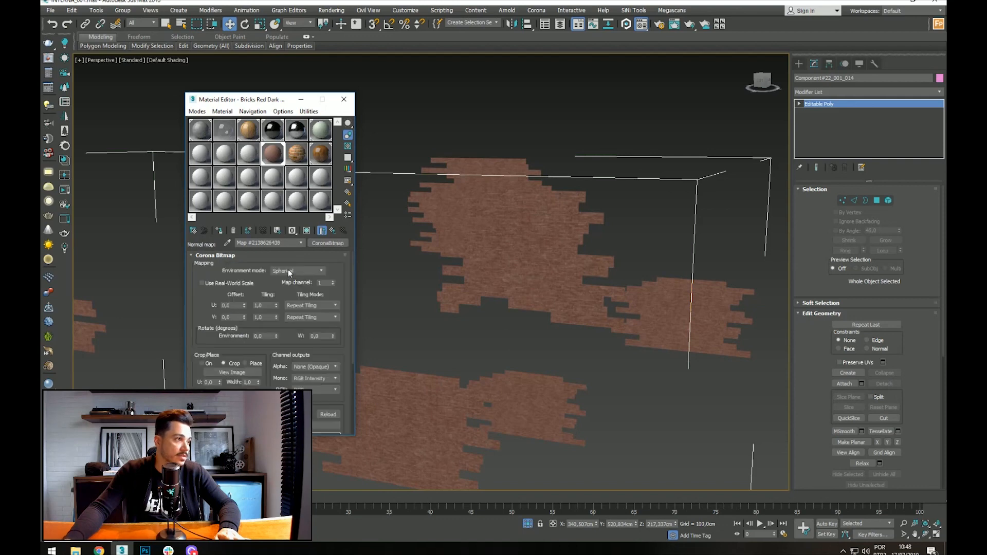
click(333, 230)
click(333, 230)
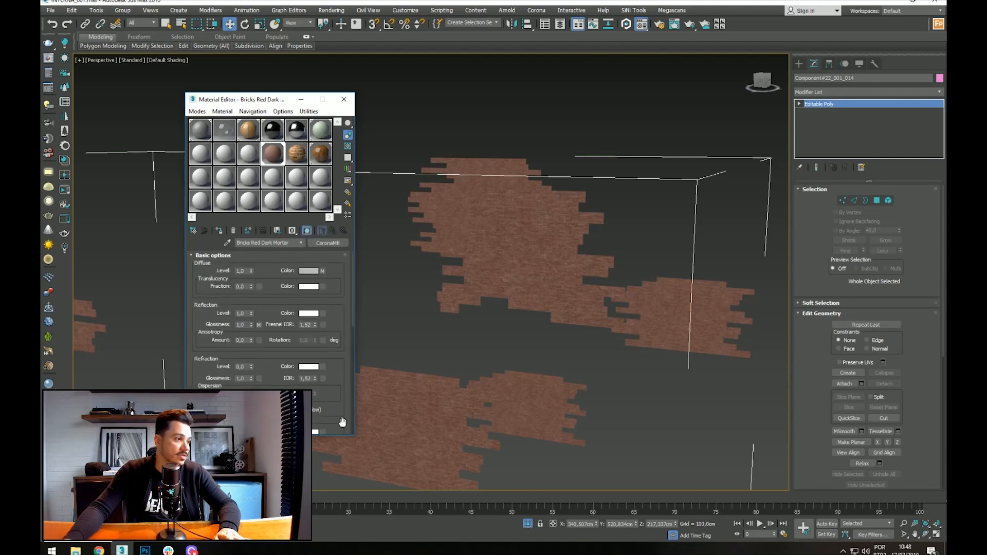
click(316, 408)
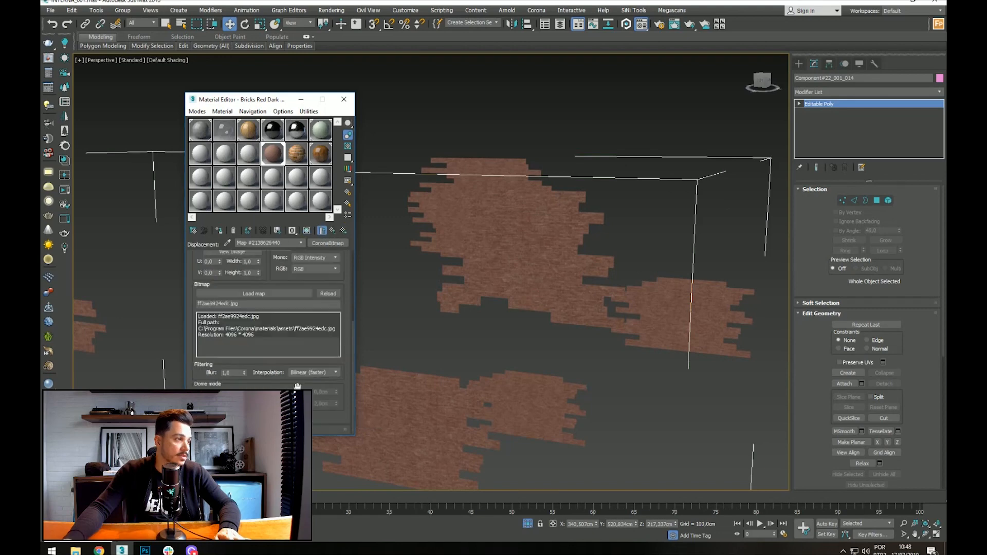
scroll(283, 283, up, 5)
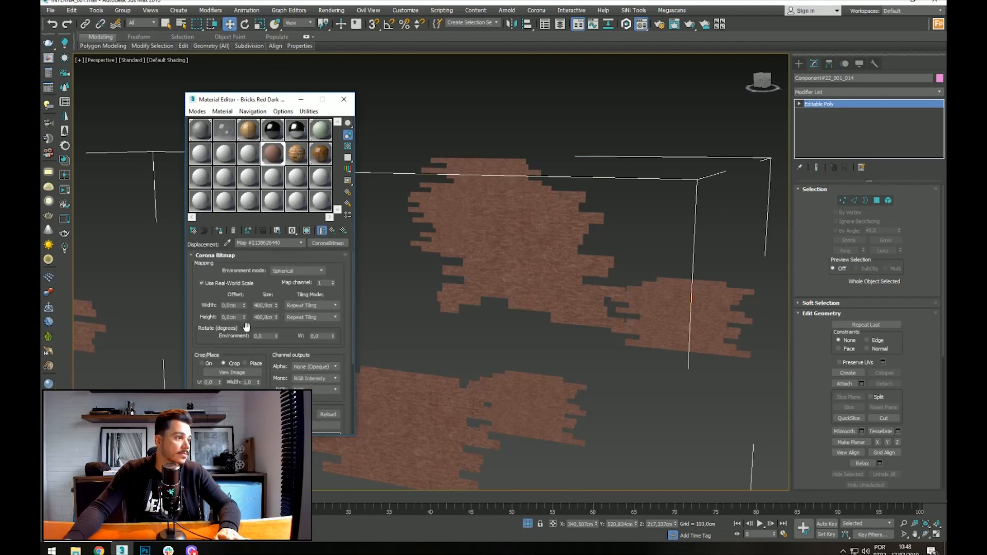
click(242, 282)
click(266, 307)
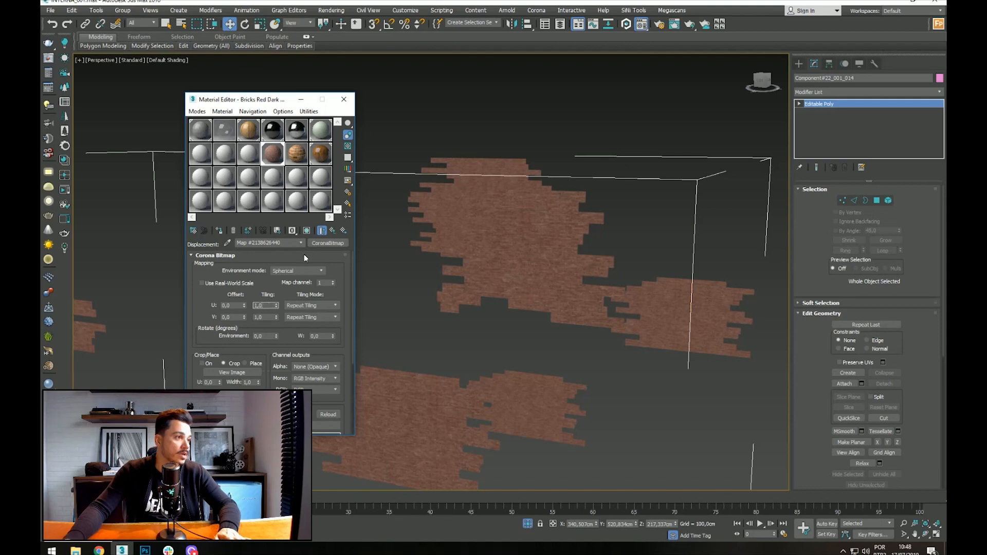
click(333, 230)
Step: Set the maximum displacement level of the Bricks Red Dark Mortar material to 0,5 cm
double_click(246, 347)
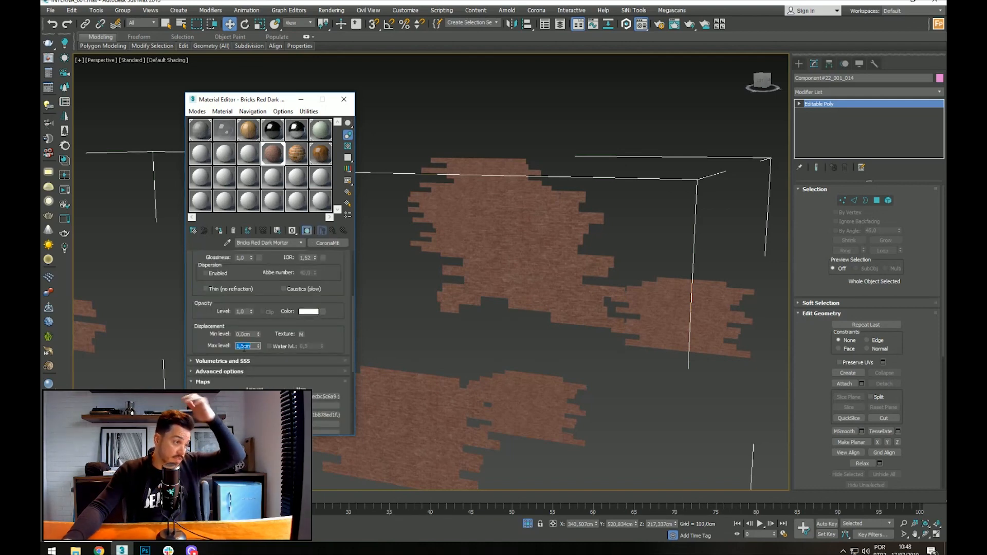
text(0,5)
key(Return)
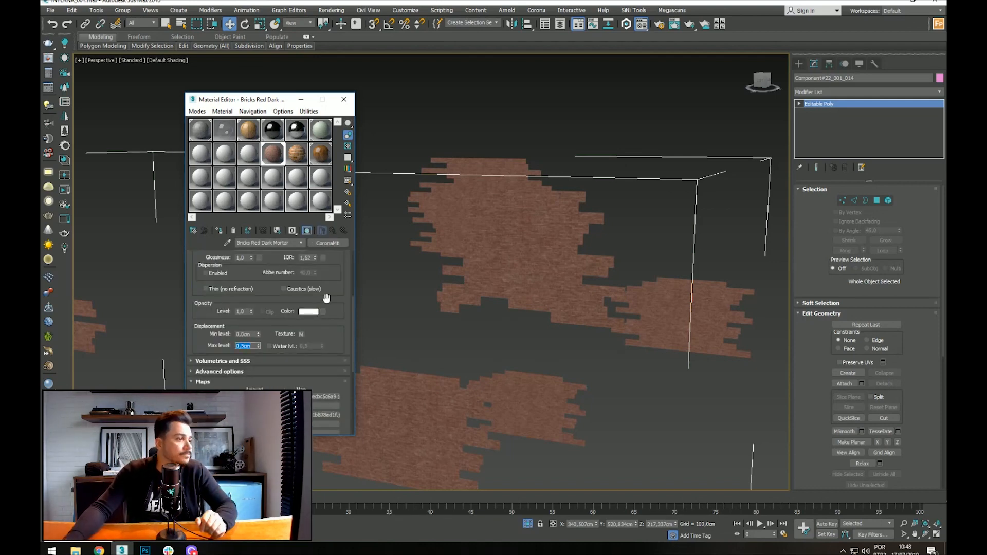
scroll(324, 295, up, 10)
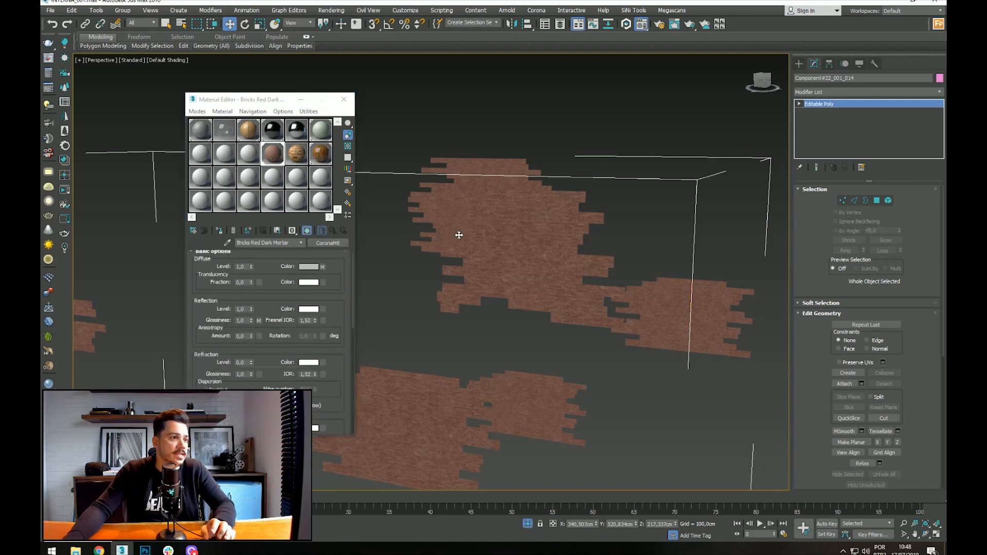
Step: Add a UVW Map modifier to the brick patches with box mapping and 400 cm length, width and height
click(210, 10)
mouse_move(229, 114)
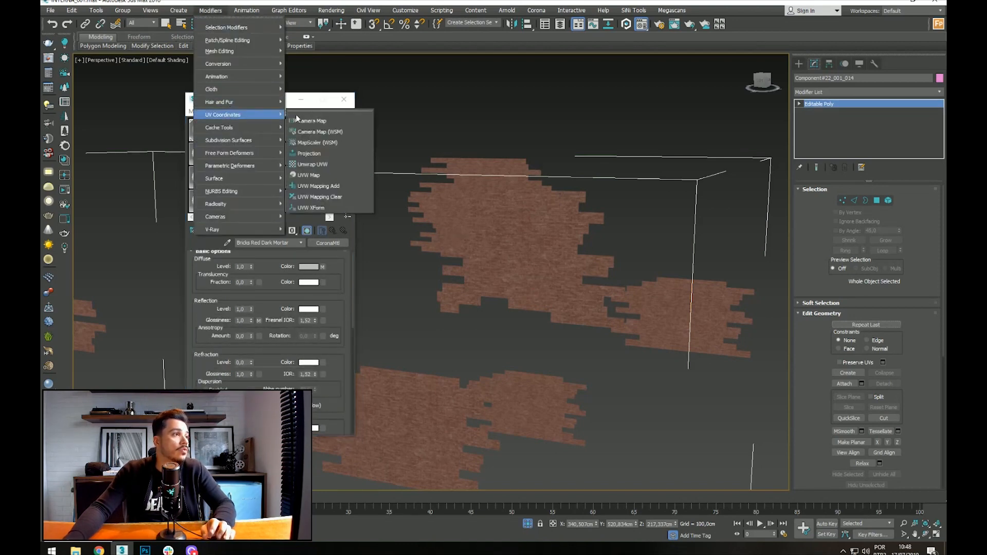
click(324, 171)
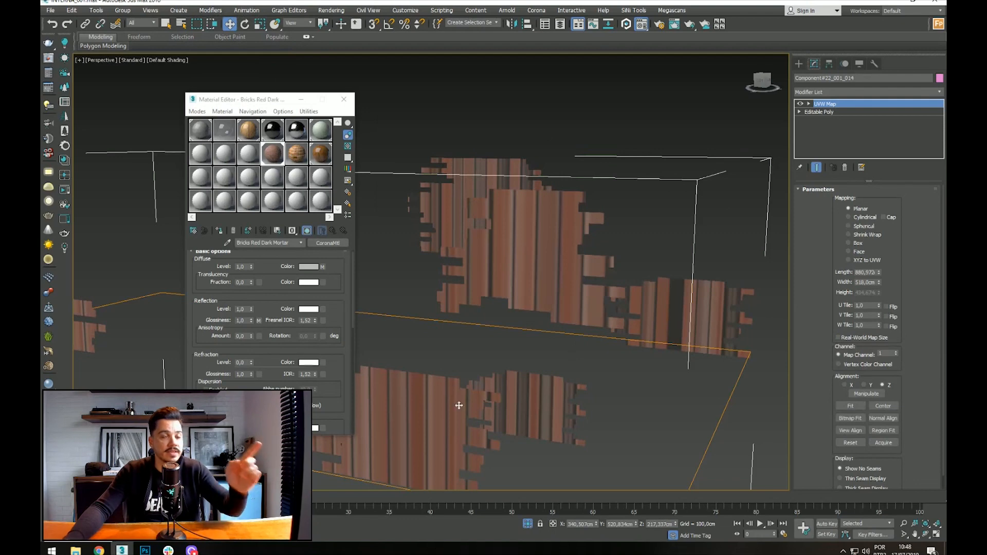
click(857, 245)
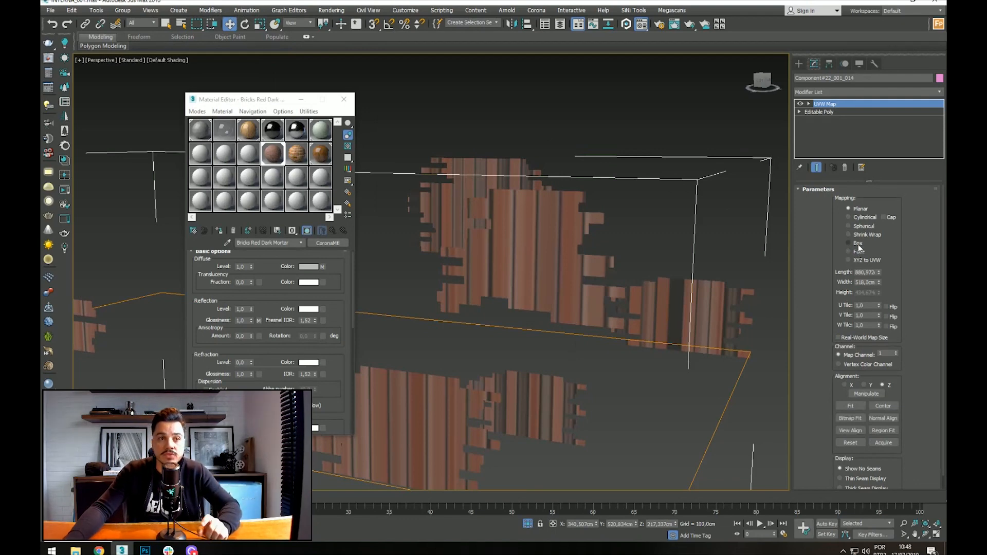
double_click(871, 273)
double_click(867, 282)
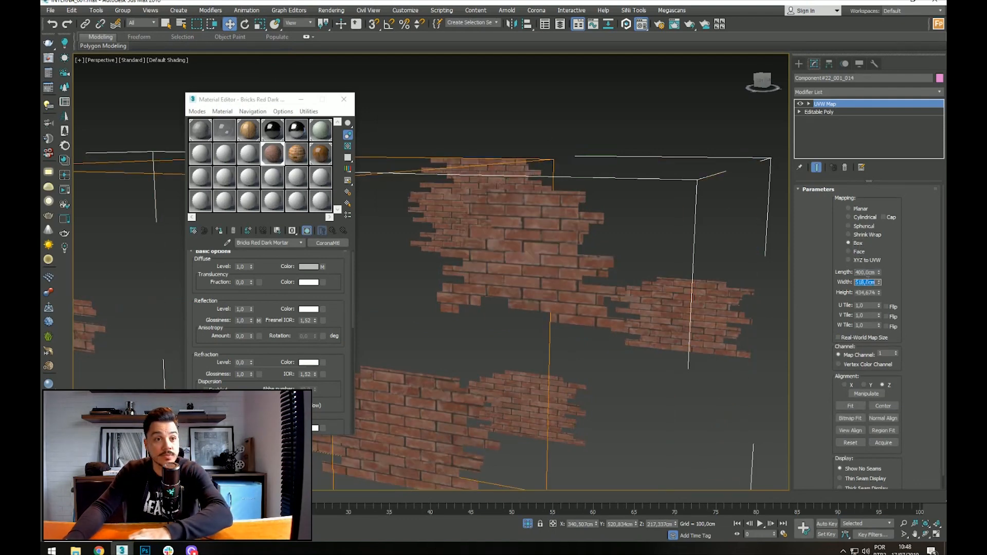
double_click(867, 293)
text(400)
click(870, 284)
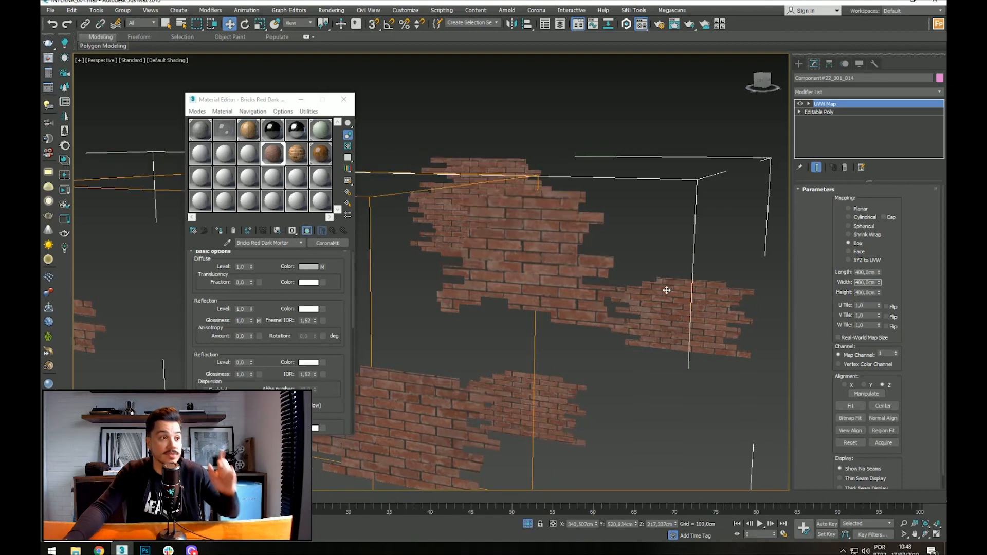
Step: Switch to the camera view, close the material editor and unhide all the scene's objects
key(c)
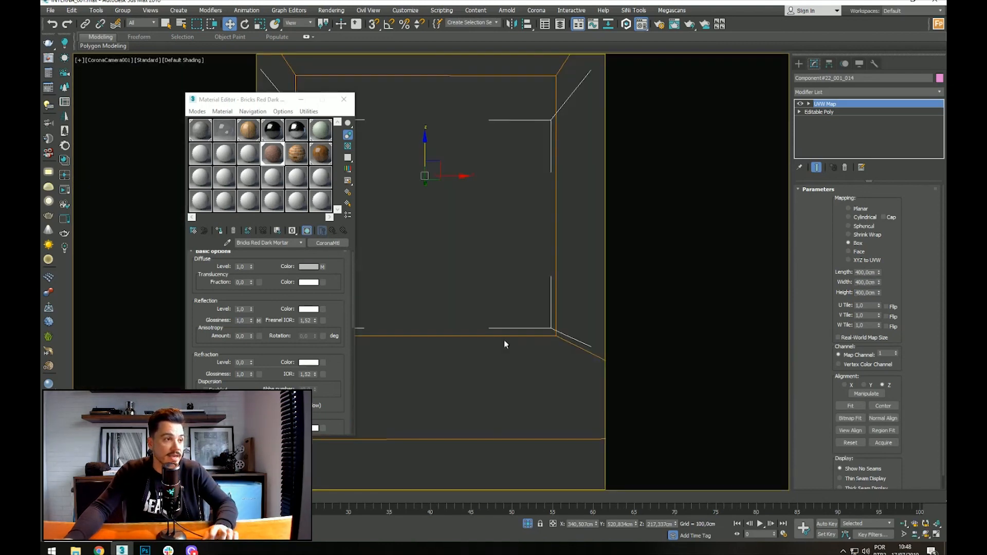
drag(249, 100, 639, 140)
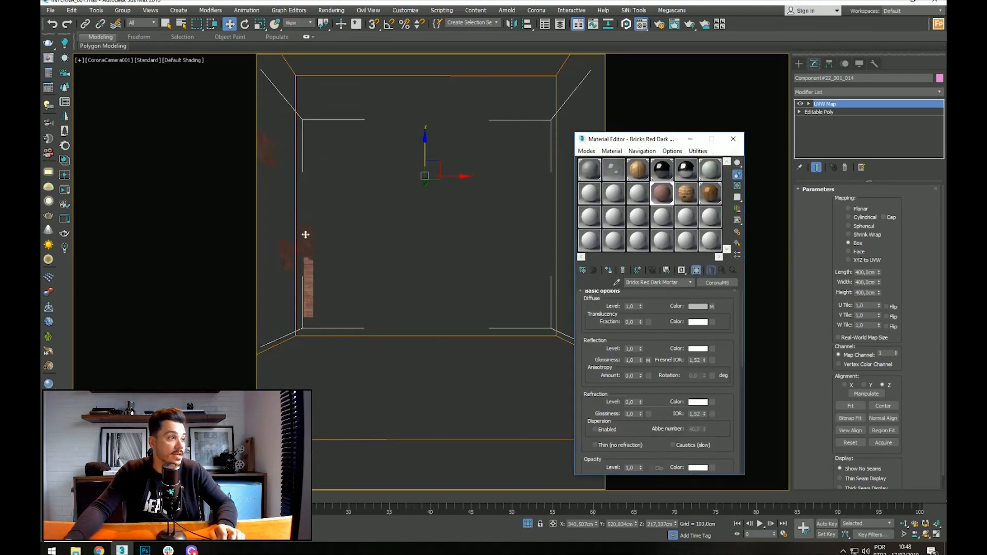
click(424, 254)
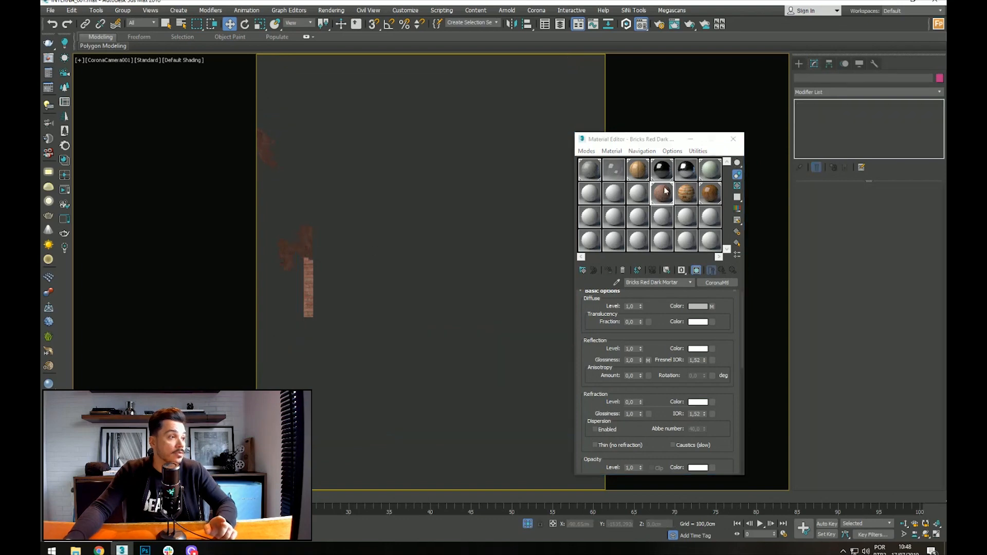
click(733, 138)
click(859, 63)
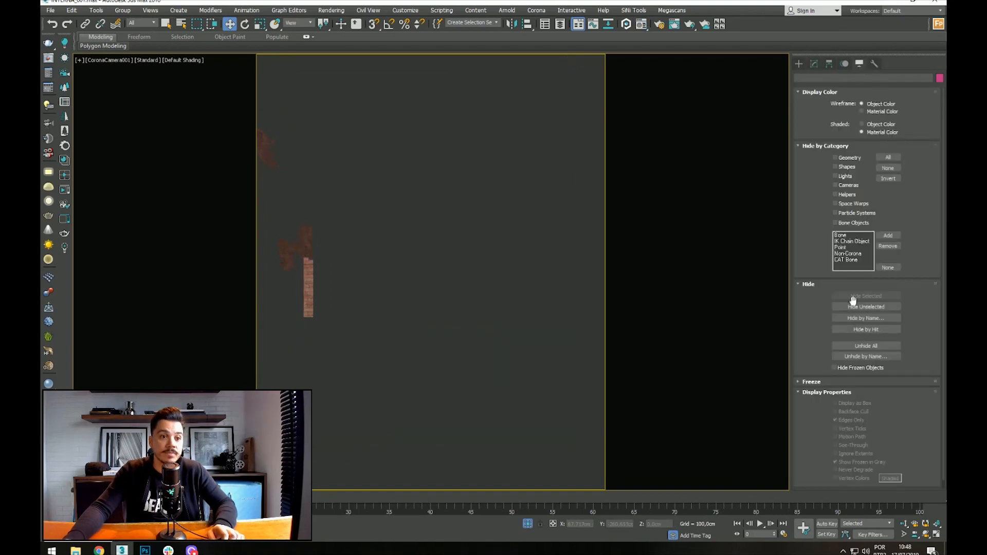
click(863, 345)
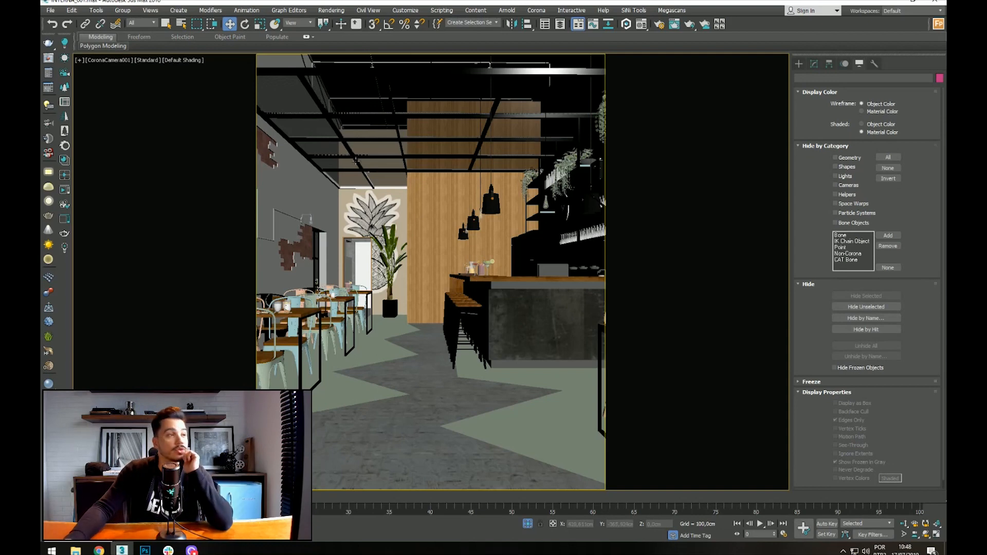
Step: Sample the green floor's material into an empty material slot and inspect it in an enlarged preview
right_click(423, 218)
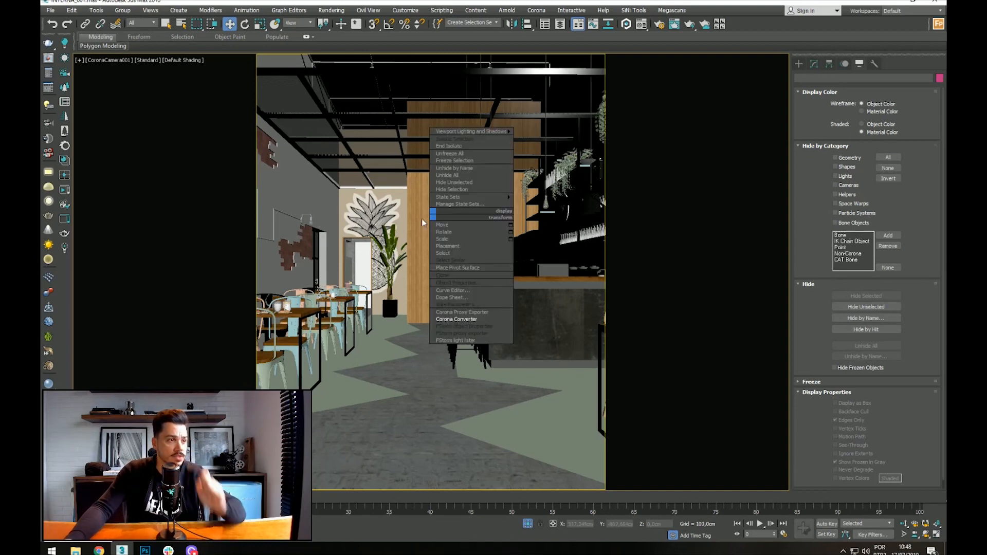
key(m)
click(644, 197)
click(617, 282)
click(370, 383)
double_click(638, 200)
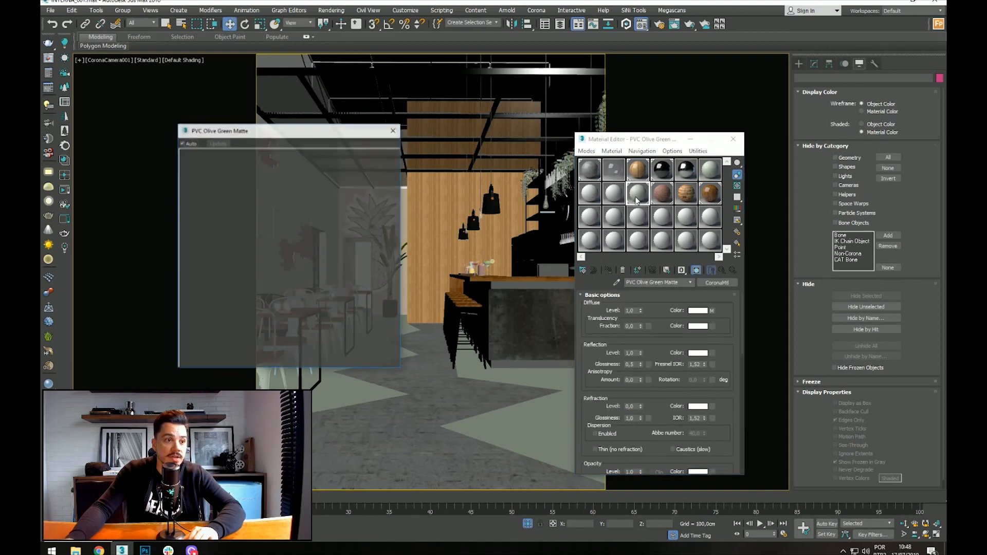
click(394, 130)
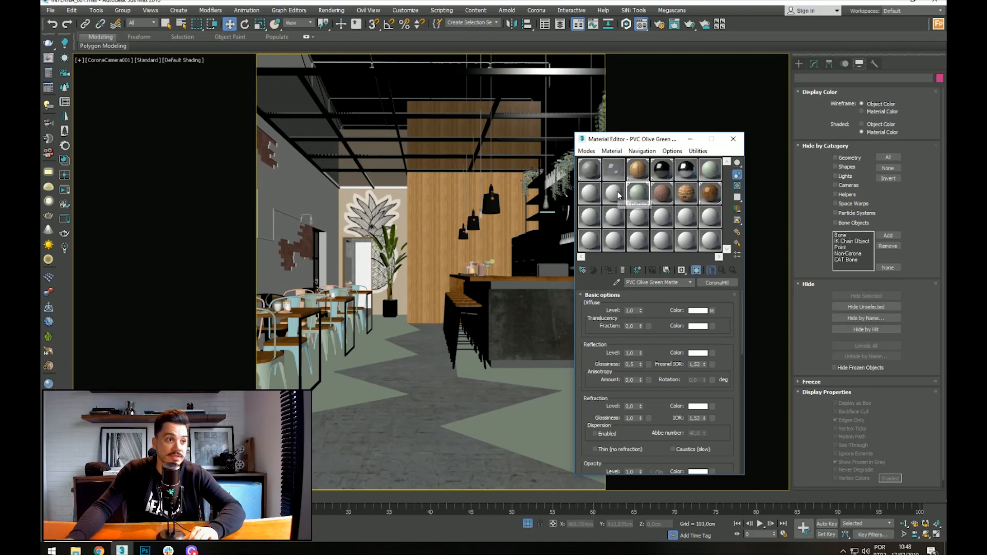
Step: Sample the light blue chair's material into the slot and set its reflection level to 1
click(617, 282)
click(288, 346)
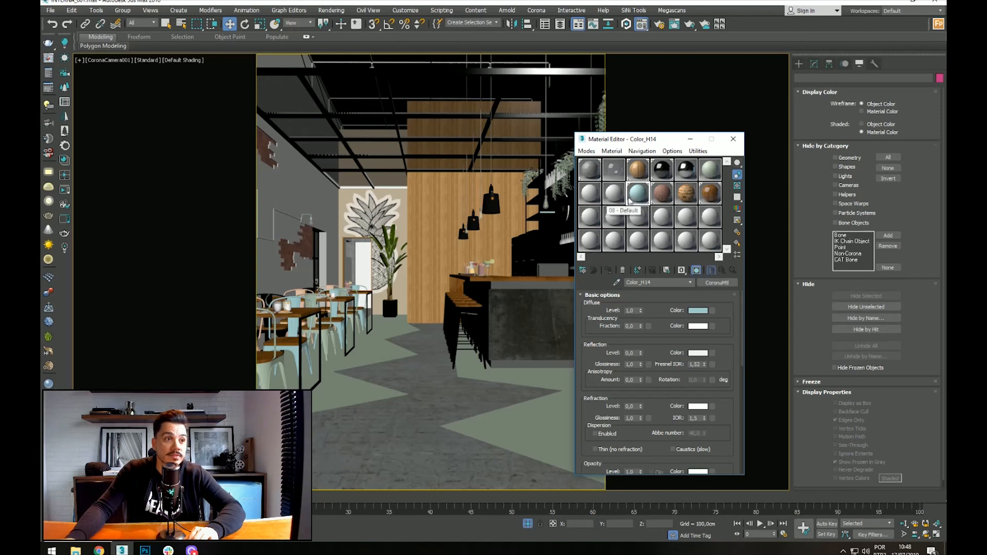
double_click(630, 353)
text(1)
key(Return)
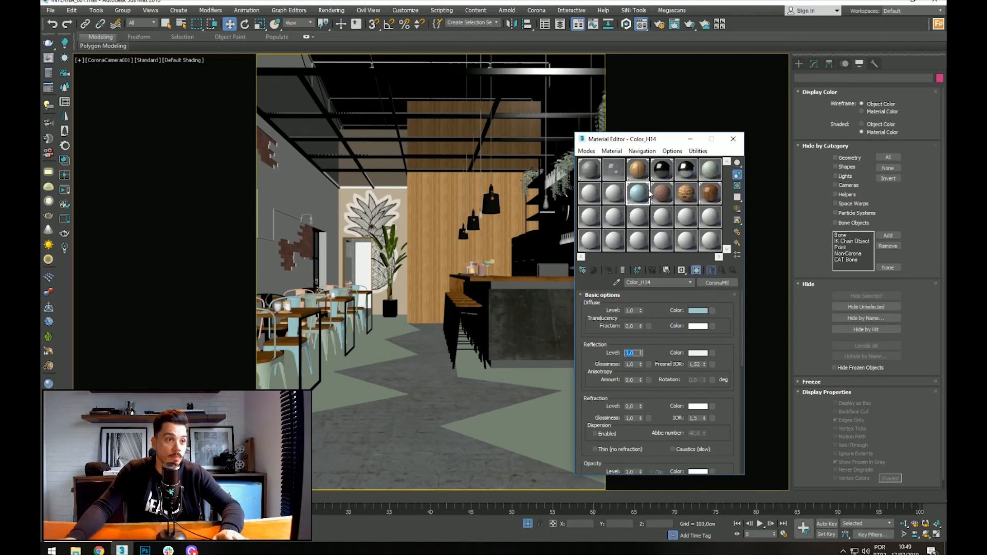
double_click(641, 195)
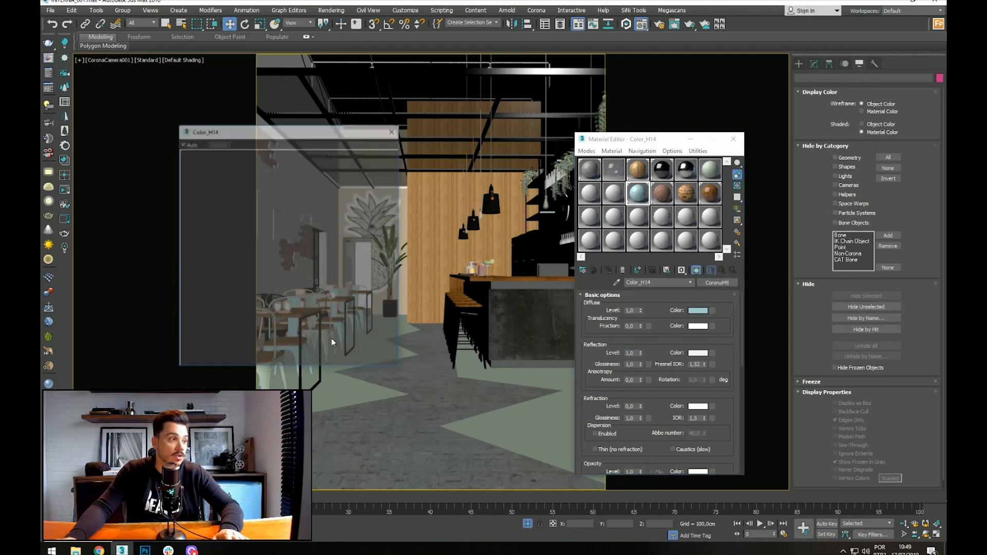
click(395, 129)
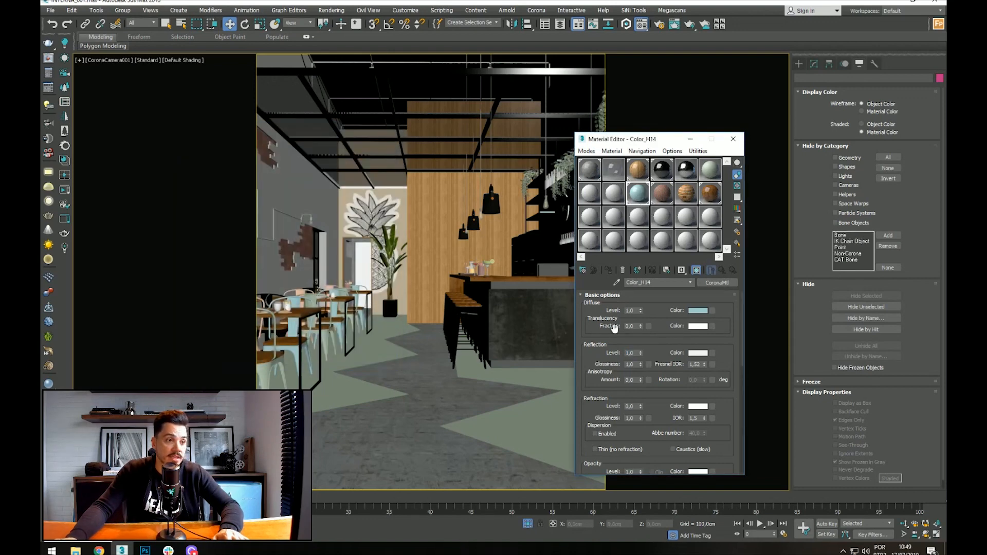
Step: Try a reflection glossiness of 0,95 on the light blue chair material in an enlarged preview, and settle on 0,9
double_click(642, 191)
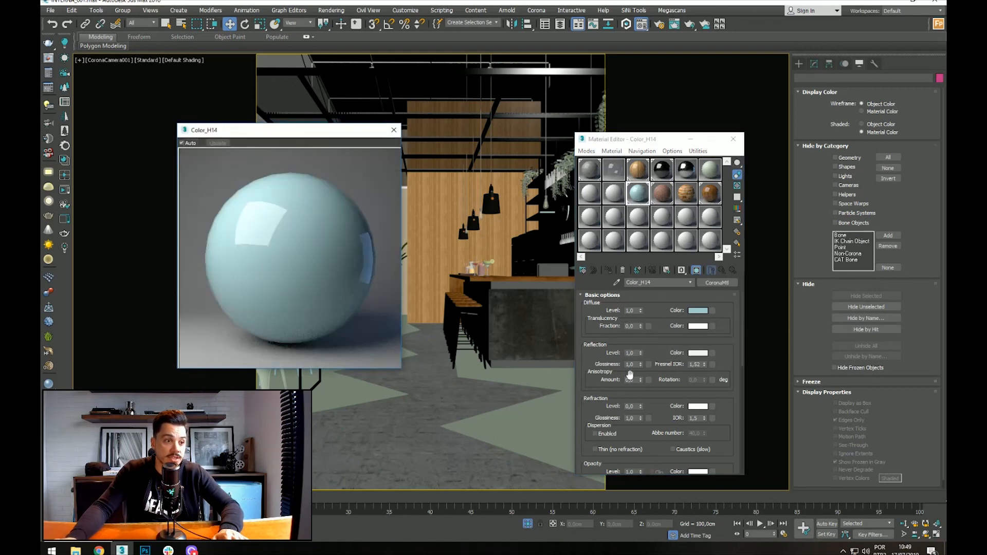
click(632, 364)
text(0,95)
key(Return)
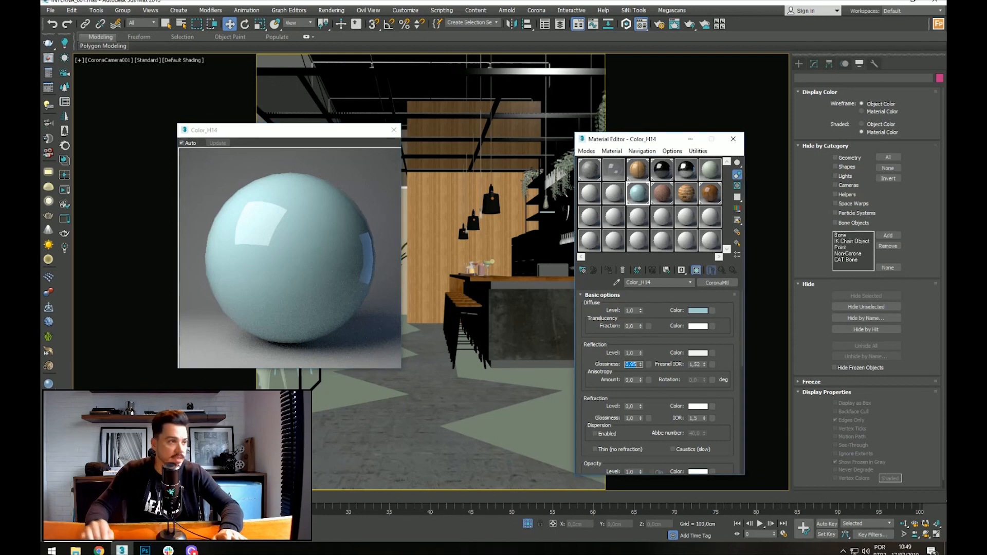
text(0,9)
key(Return)
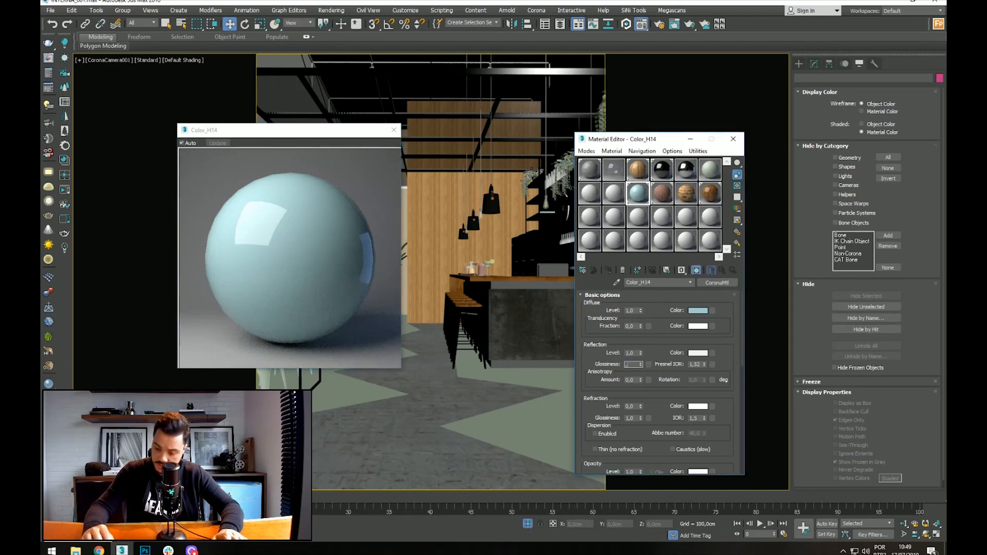
click(394, 130)
Step: Detach the green floor element from the object it shares with the chairs as a separate object called PISO
click(616, 195)
click(268, 385)
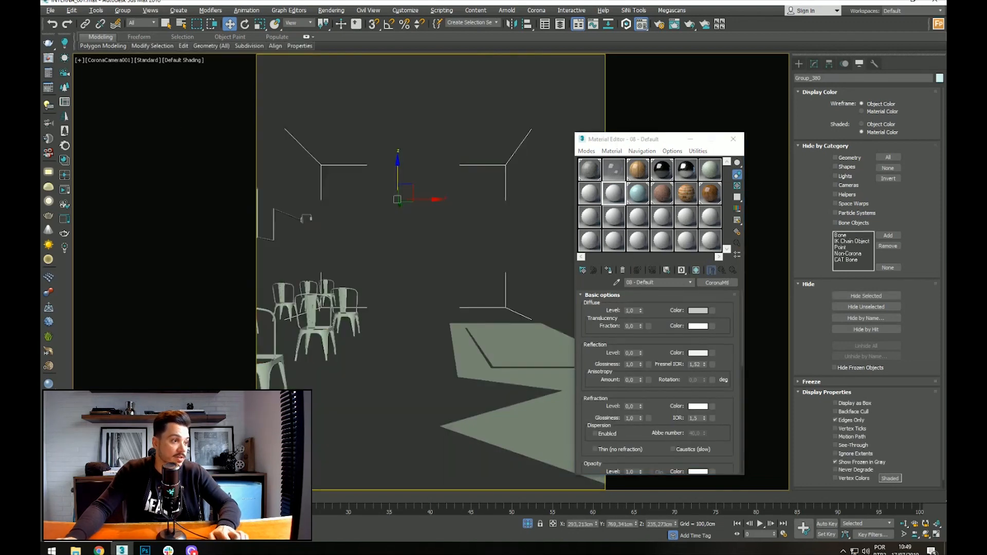
click(815, 64)
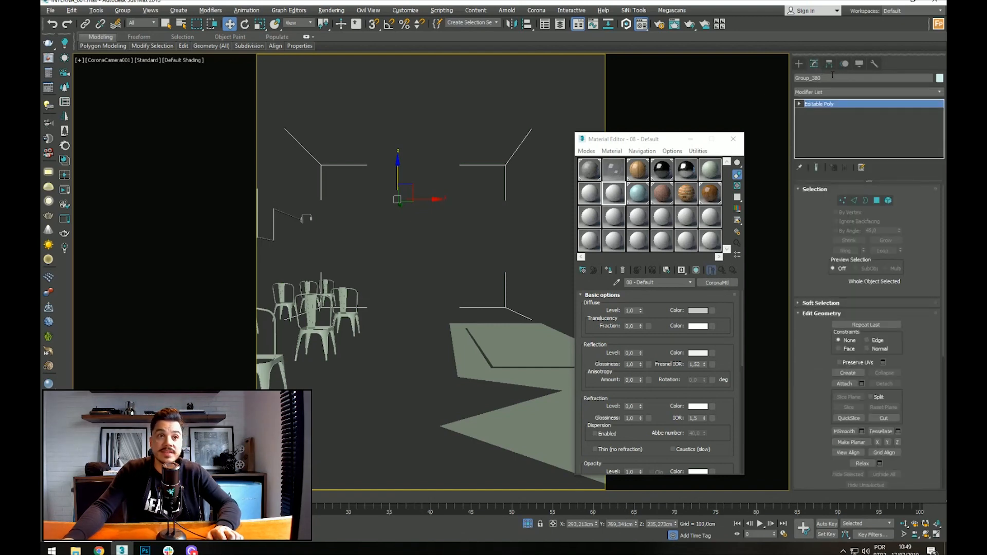
click(888, 201)
click(473, 339)
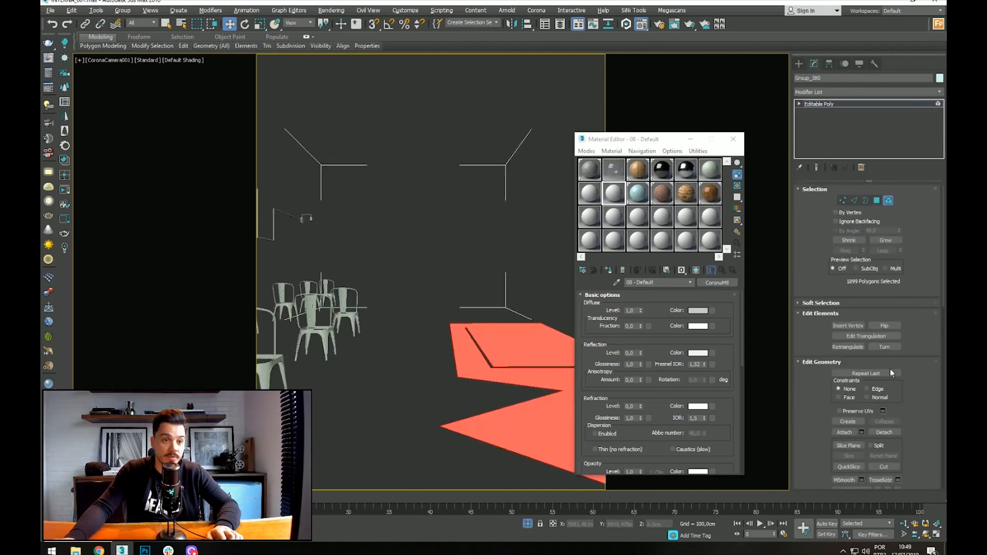
click(885, 432)
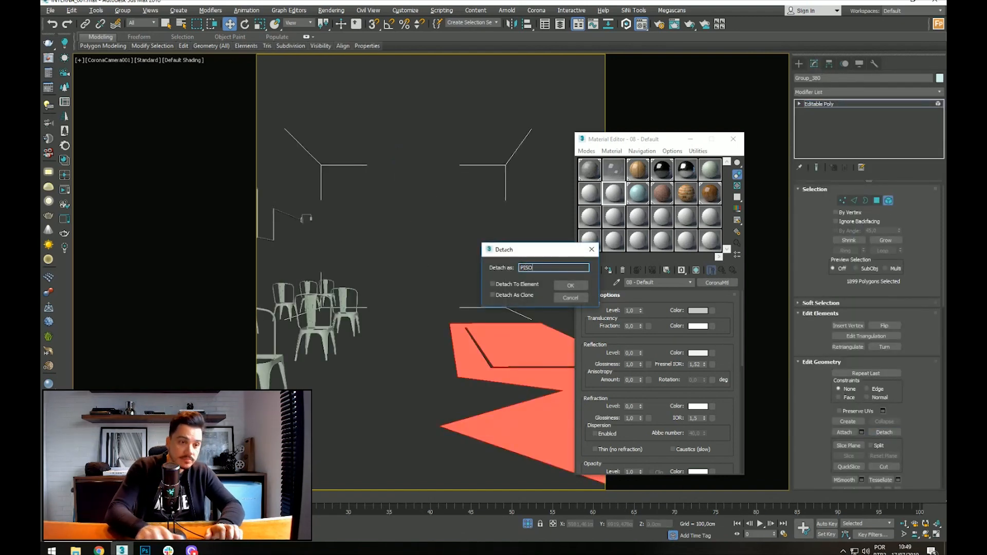
key(Return)
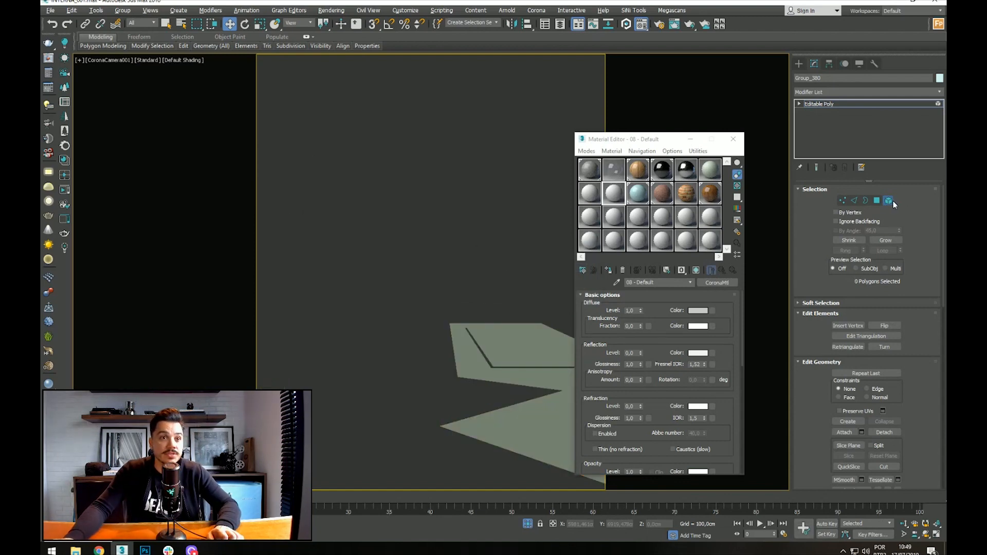
Step: Leave element editing, select the detached green floor object and hide it
click(890, 200)
click(498, 196)
click(533, 335)
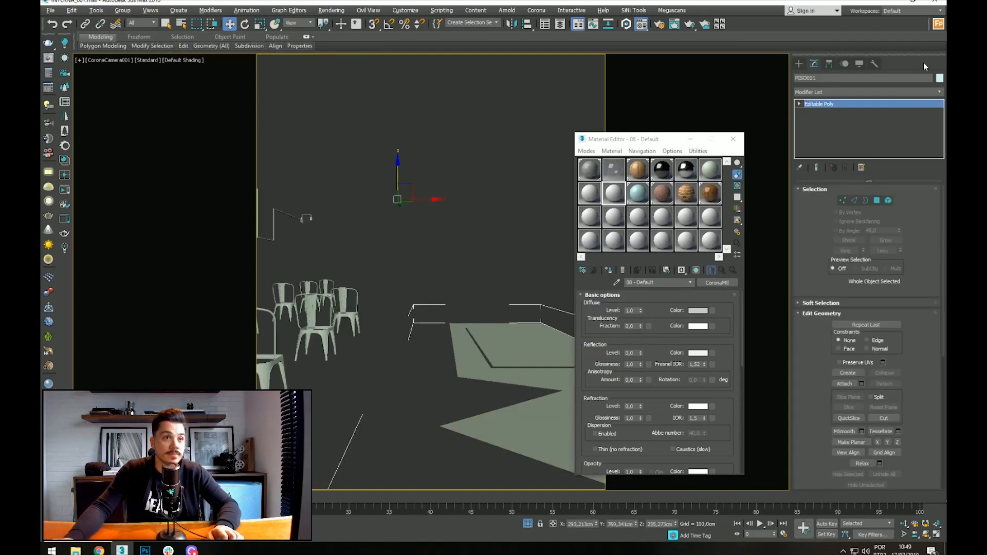
click(859, 64)
click(866, 297)
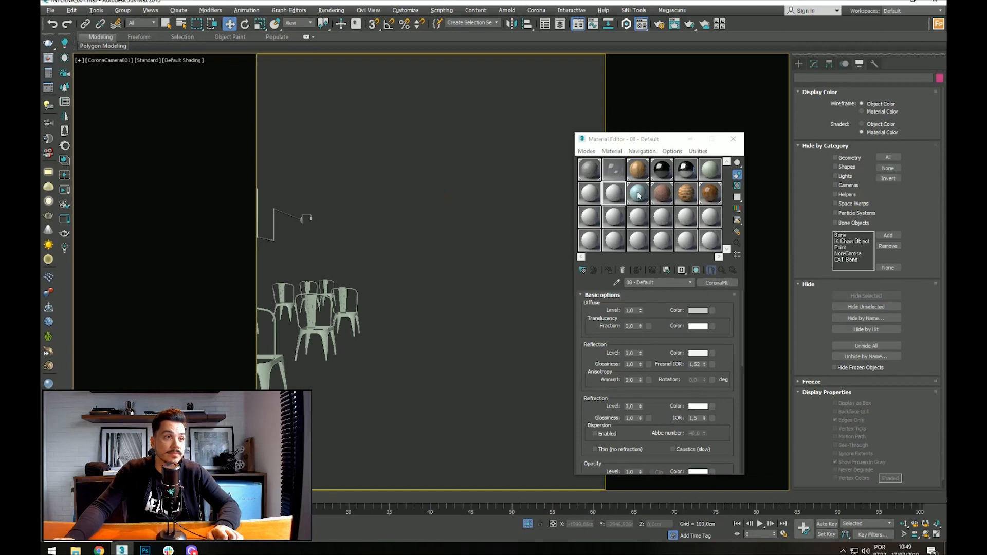
Step: Sample the chairs' olive green material, copy it into the neighbouring material slot and rename the copy METAL CADEIRAS
click(617, 283)
click(359, 312)
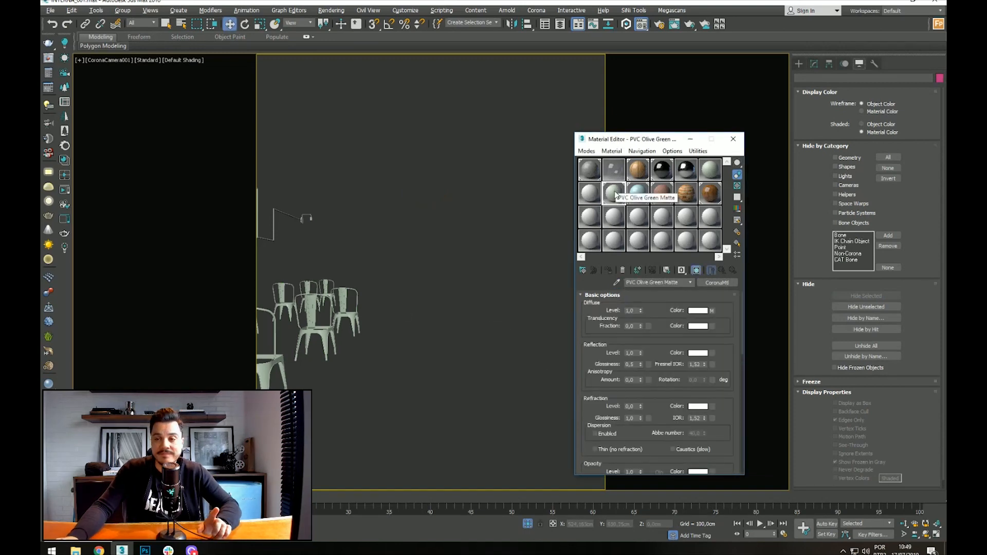
click(591, 194)
drag(615, 193, 591, 195)
text(METAL CADEIRAS)
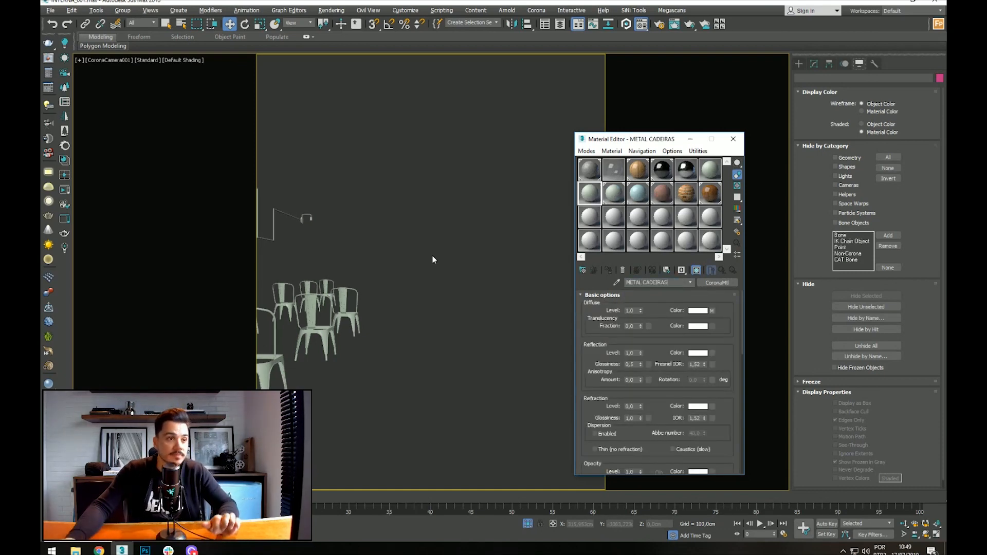
Step: Assign the METAL CADEIRAS material to the isolated chairs and set its reflection glossiness to 0,9
drag(399, 278, 227, 436)
click(612, 269)
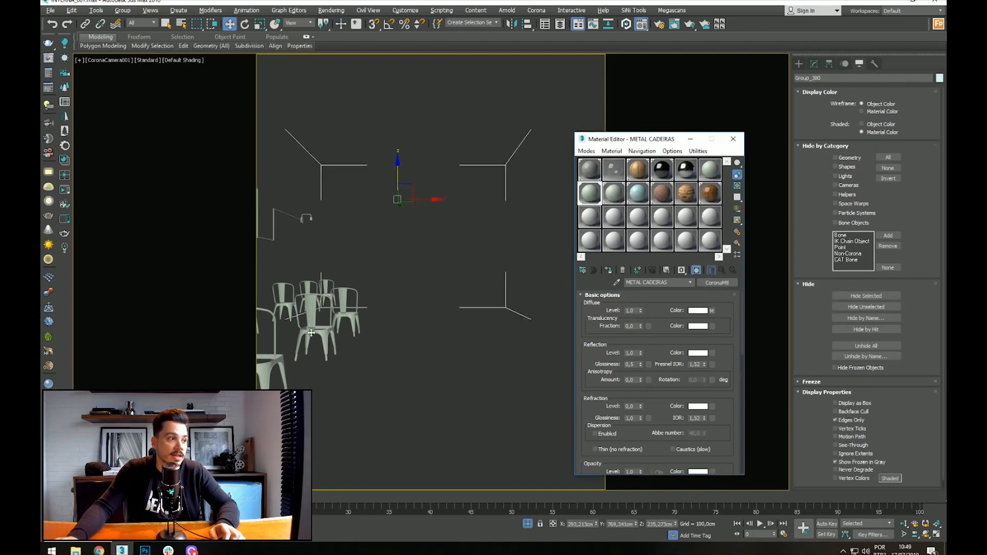
text(0,9)
key(Return)
click(450, 289)
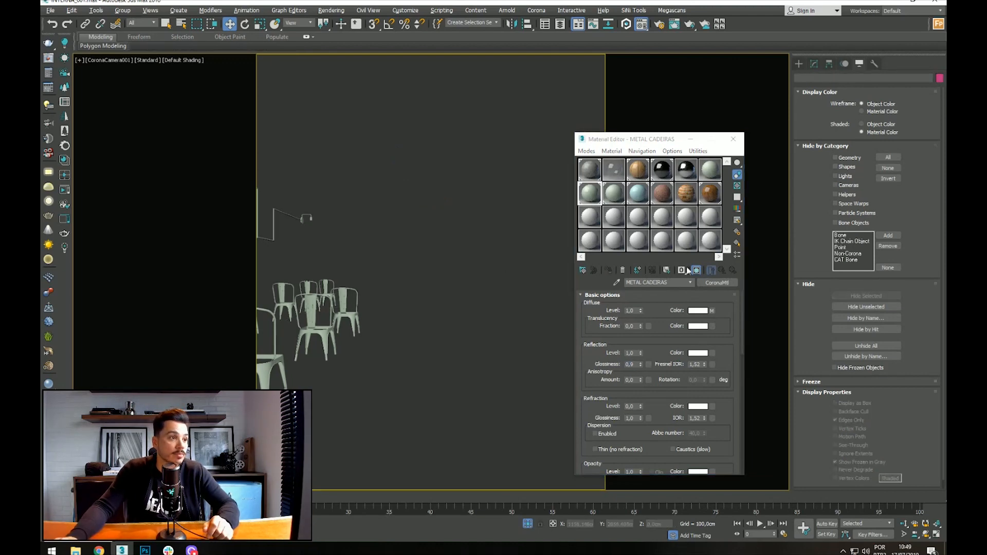
Step: Unhide all objects, close the material editor, and run a Corona test render of the camera view before stopping and closing it
click(867, 345)
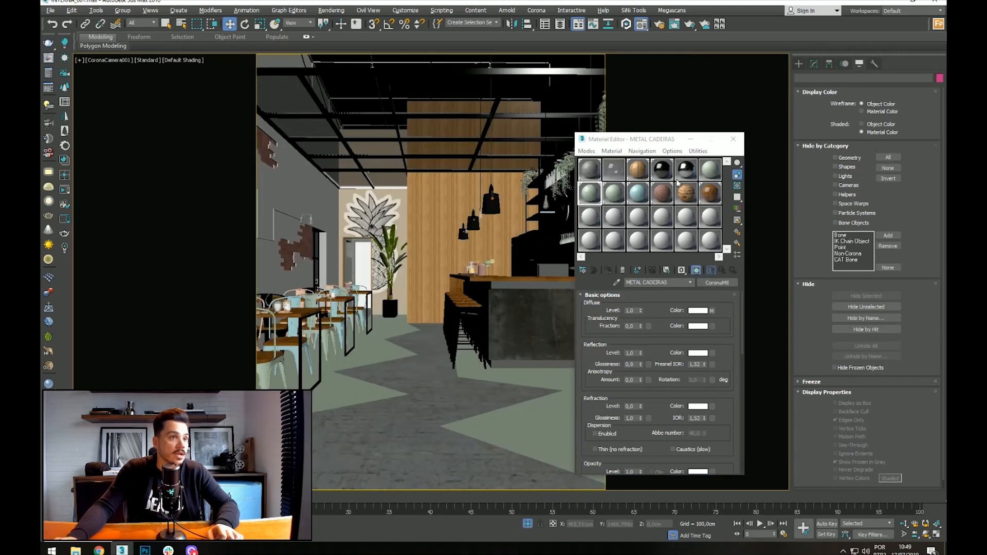
click(733, 144)
right_click(479, 208)
right_click(416, 293)
click(399, 382)
click(65, 189)
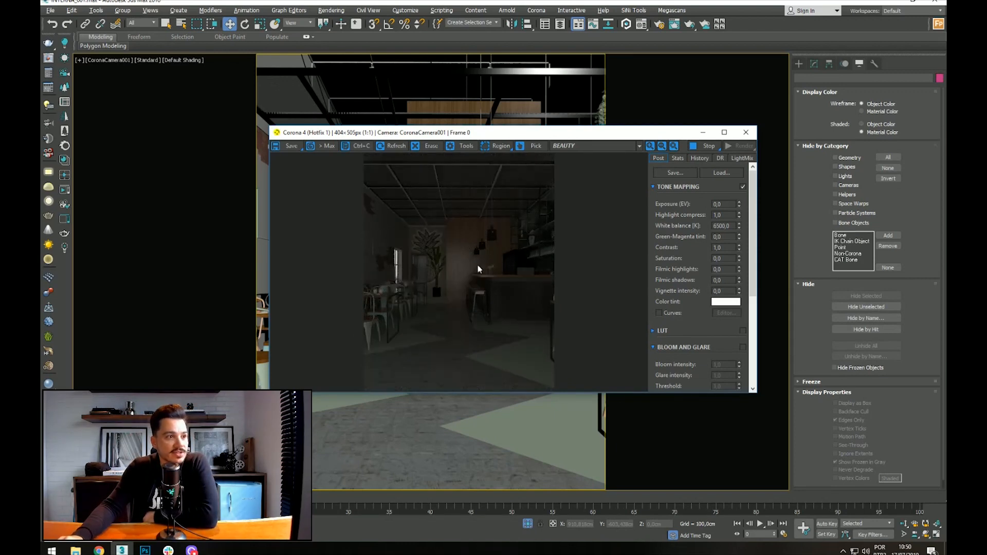
click(706, 146)
click(744, 134)
right_click(558, 202)
key(F3)
key(F3)
right_click(460, 164)
click(435, 179)
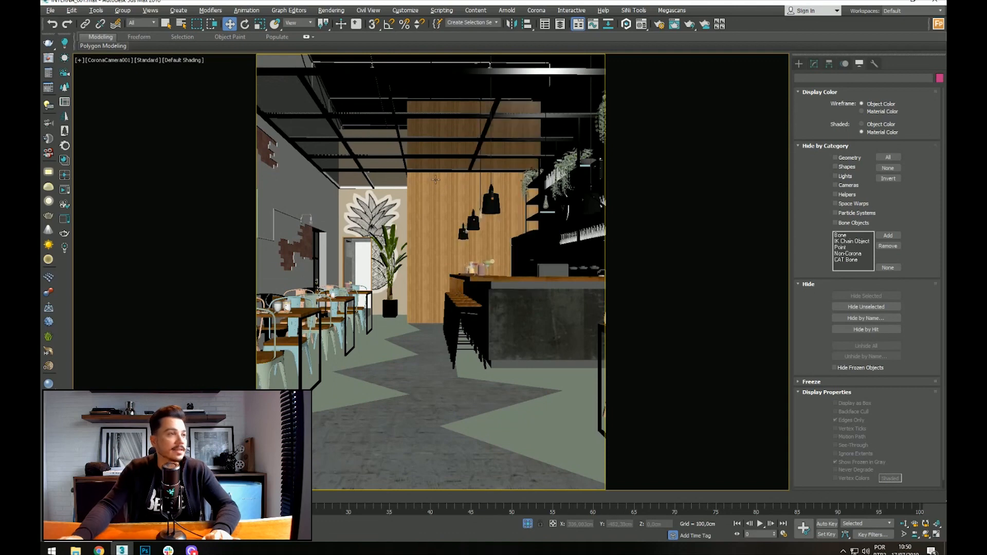
Step: Open the render setup and save the scene as an incremented copy, INTERNA_002, in the INTERNA EM 30 MINUTOS folder
click(654, 28)
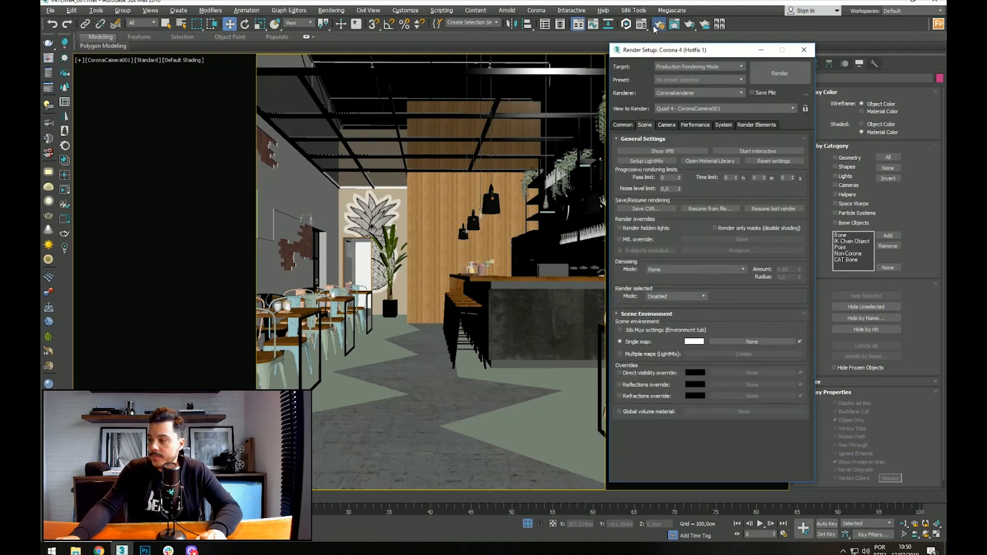
click(50, 10)
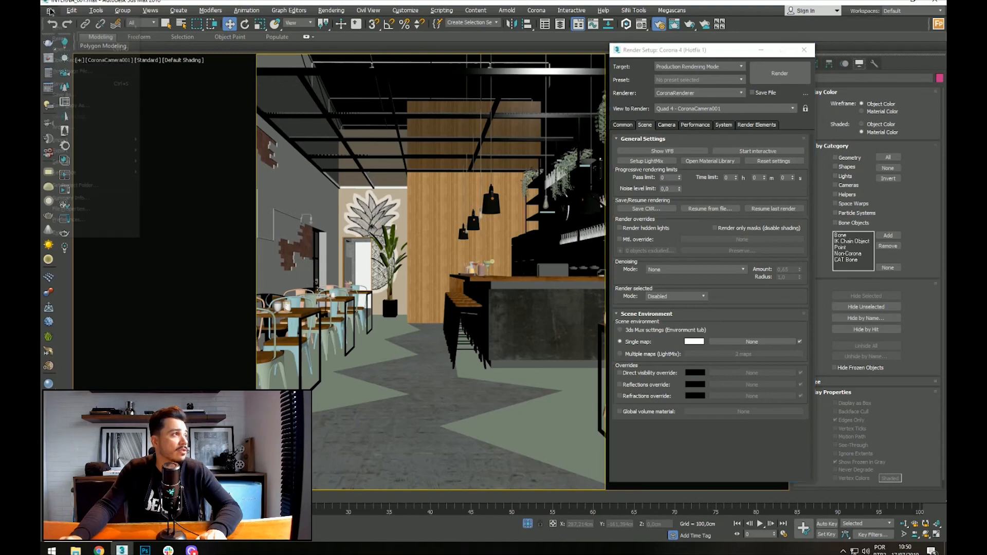
click(74, 94)
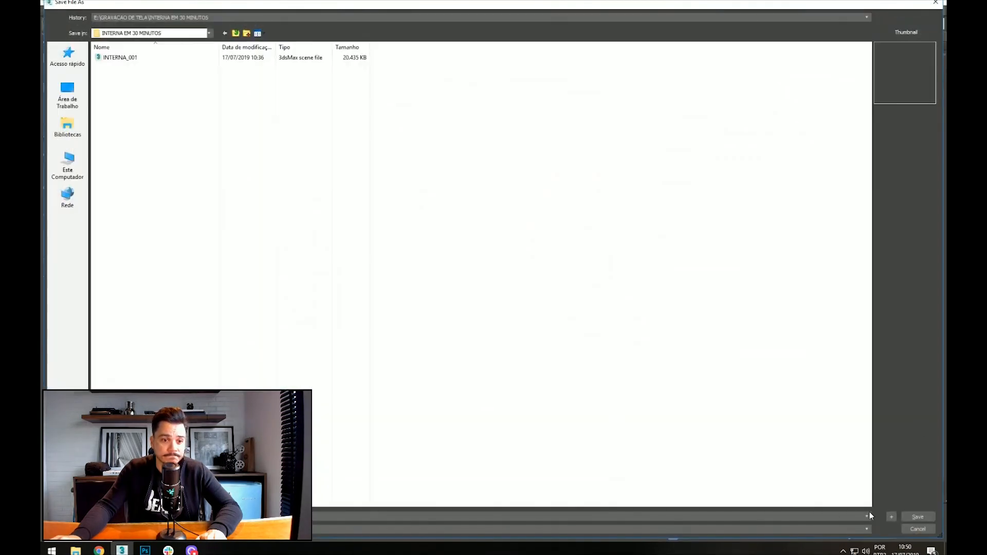
click(893, 517)
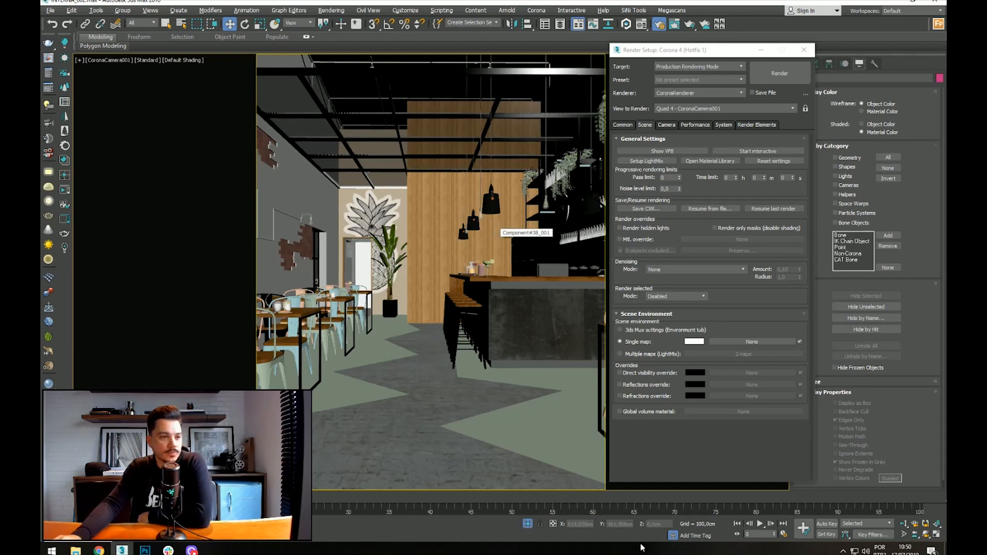
Step: Assign a CoronaColorCorrect map as the scene environment's single map and bring it to an empty material slot
click(746, 343)
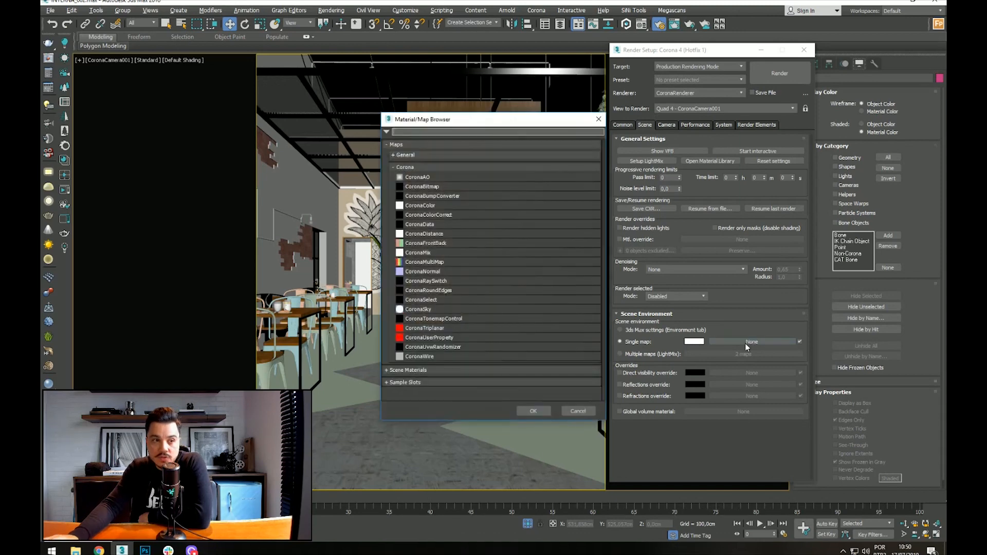
double_click(421, 216)
key(m)
drag(656, 146, 434, 138)
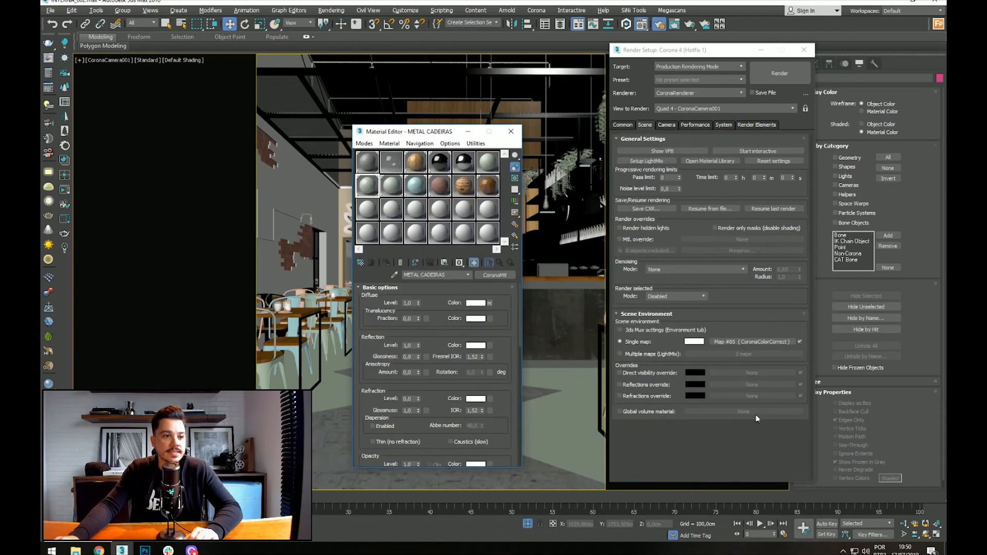
drag(762, 345, 370, 209)
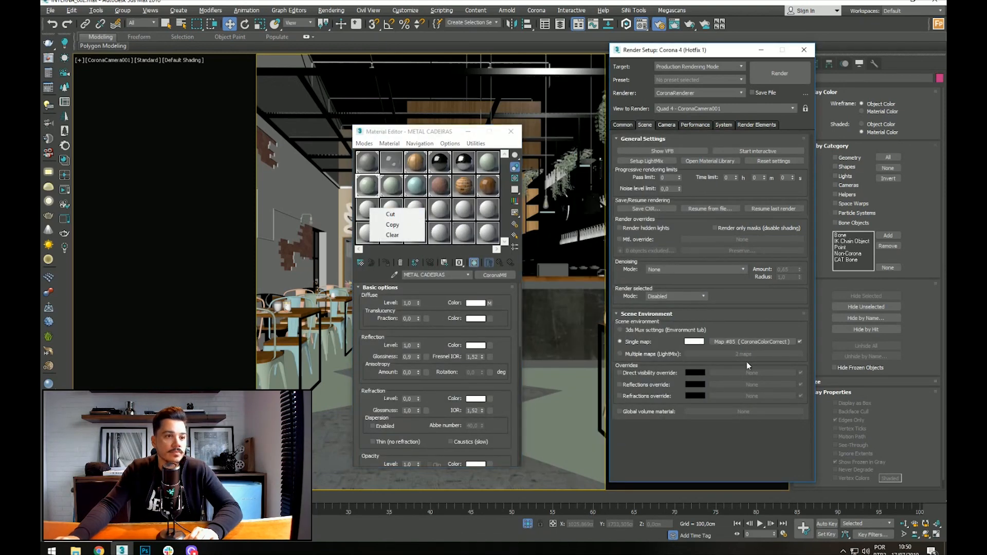
click(756, 314)
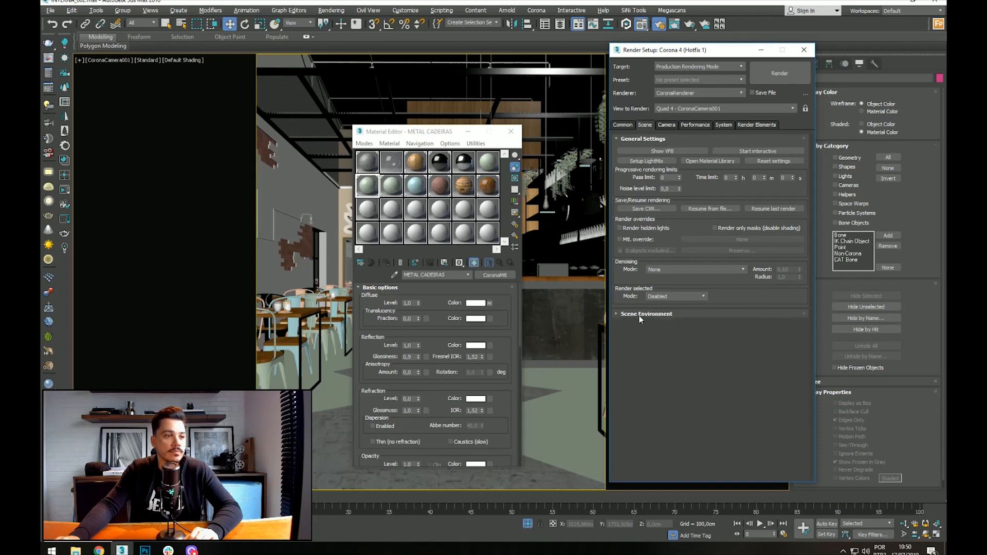
click(669, 314)
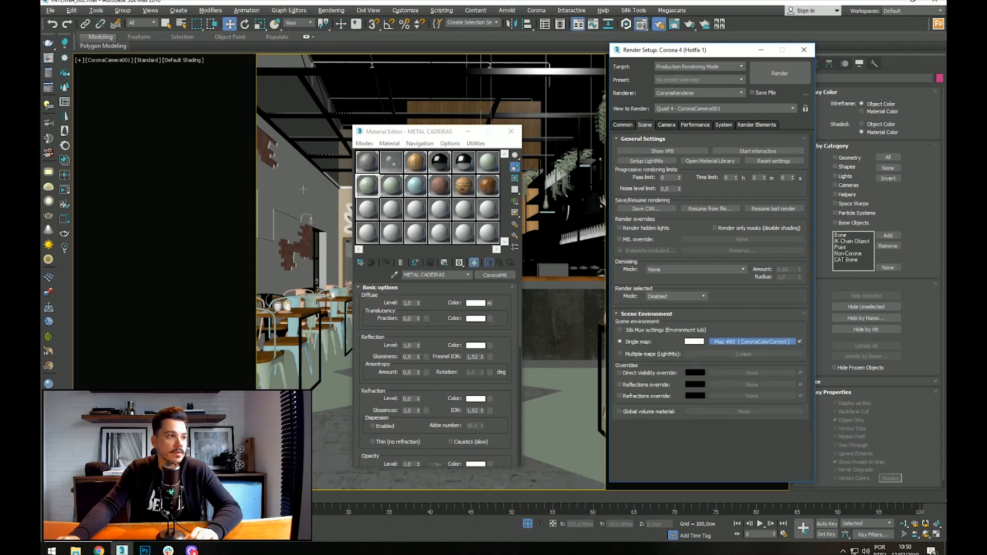
click(394, 212)
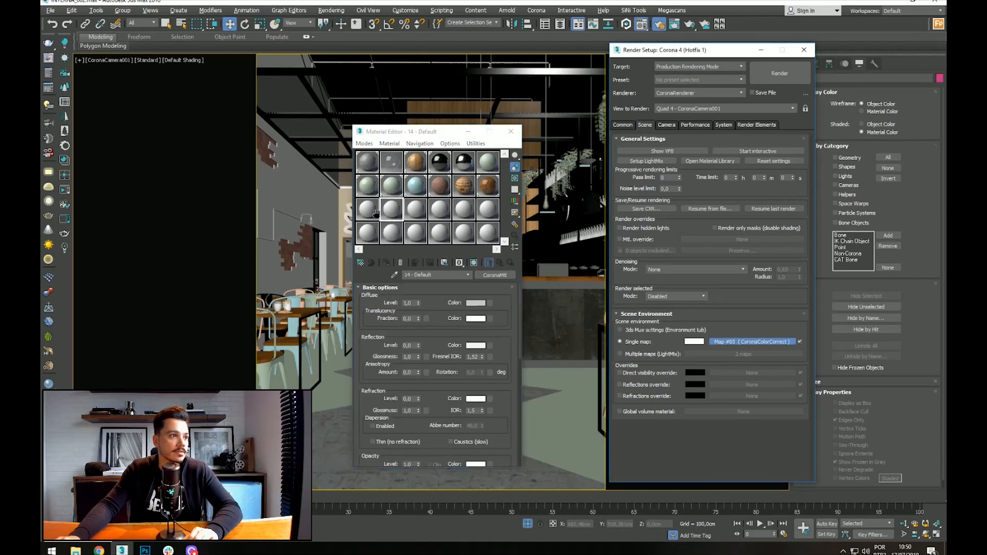
click(804, 50)
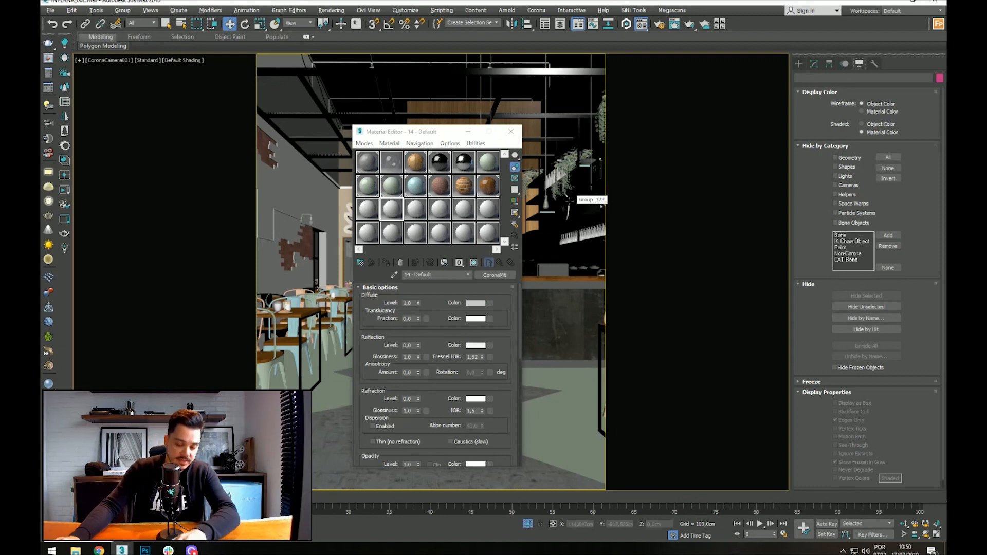
key(F10)
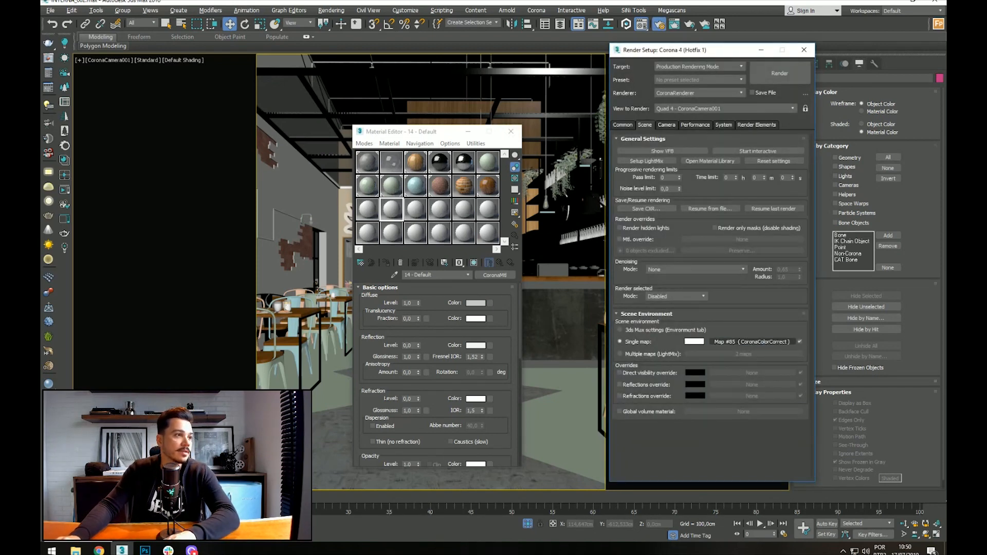
Step: Bring the scene environment's CoronaColorCorrect map into an empty material sample slot and assign a CoronaBitmap as its input
drag(751, 342, 392, 209)
click(418, 330)
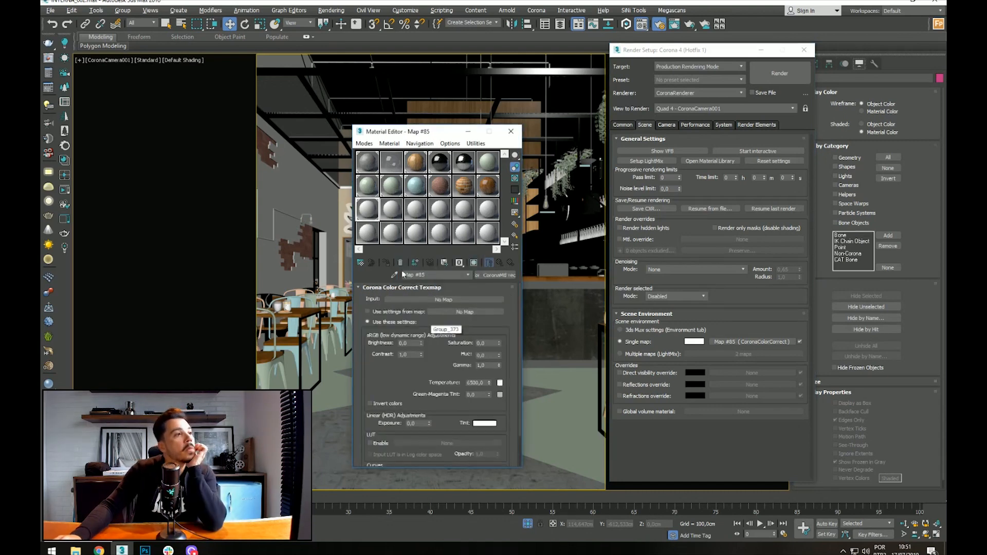
click(451, 300)
double_click(443, 185)
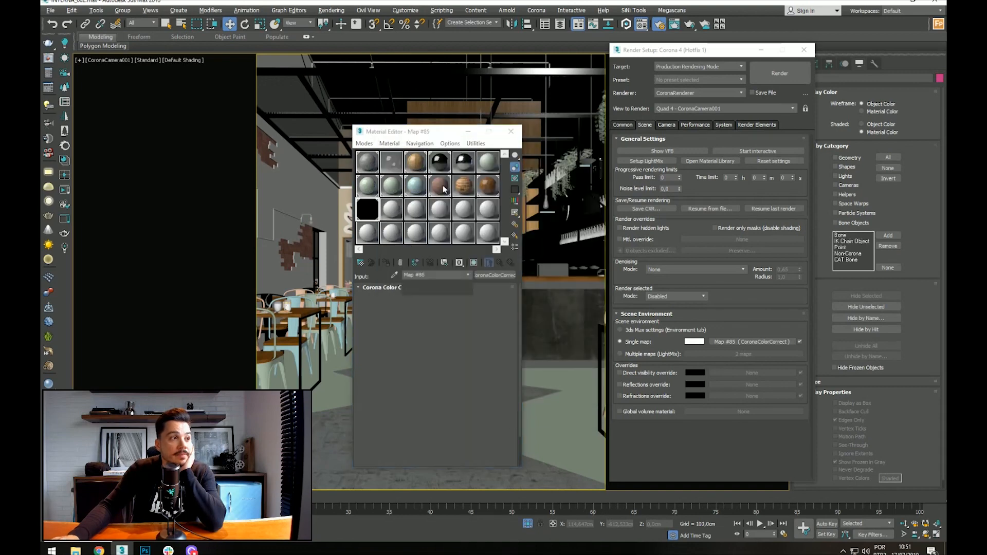
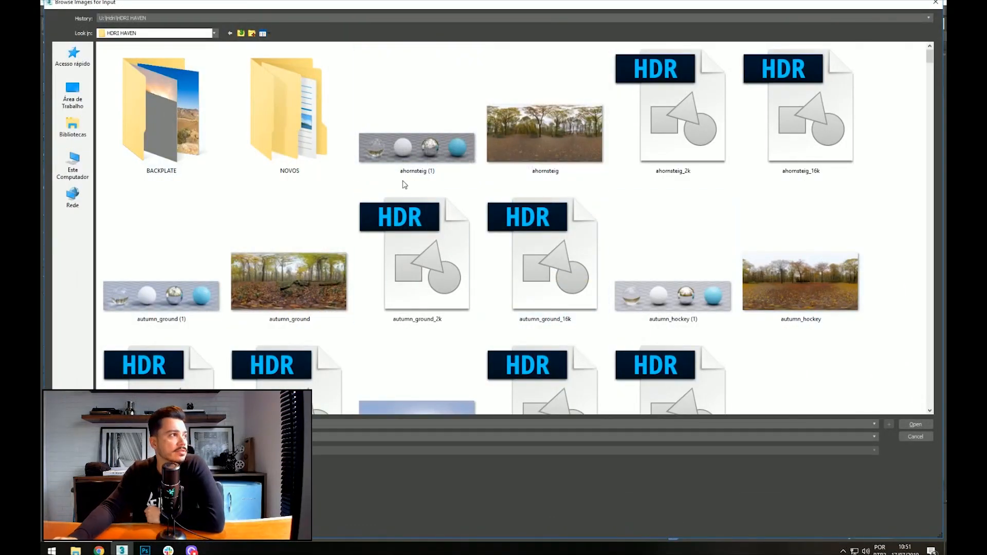
Step: Load ahornsteig_2k.hdr from the HDRI HAVEN folder into the bitmap and start an interactive render of the camera view
scroll(637, 215, down, 5)
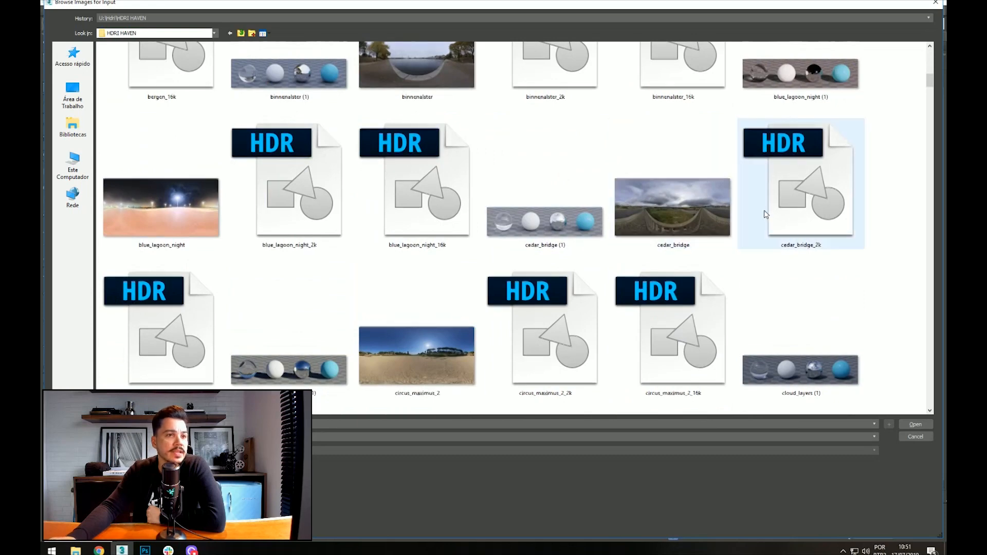
scroll(766, 214, up, 5)
double_click(649, 156)
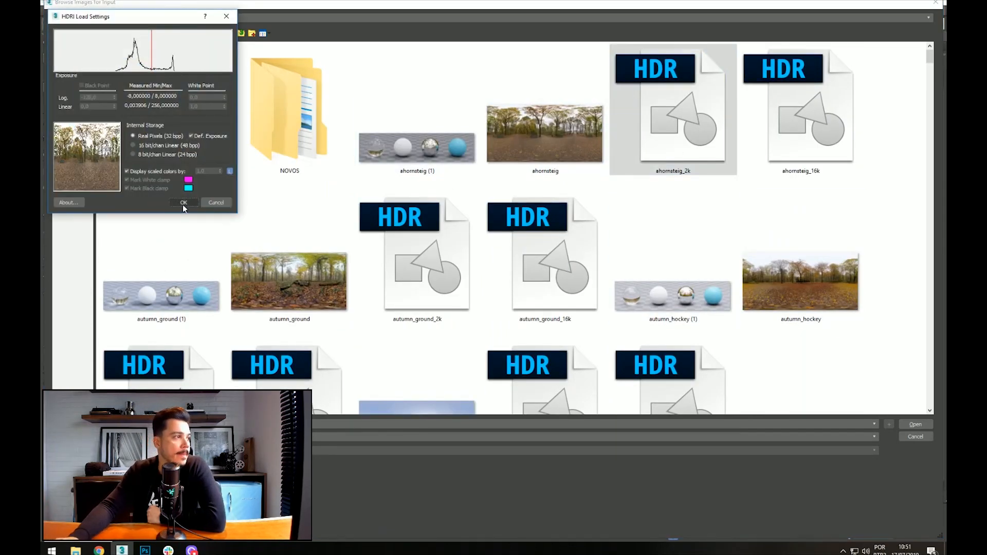
click(183, 202)
drag(430, 131, 986, 174)
click(63, 192)
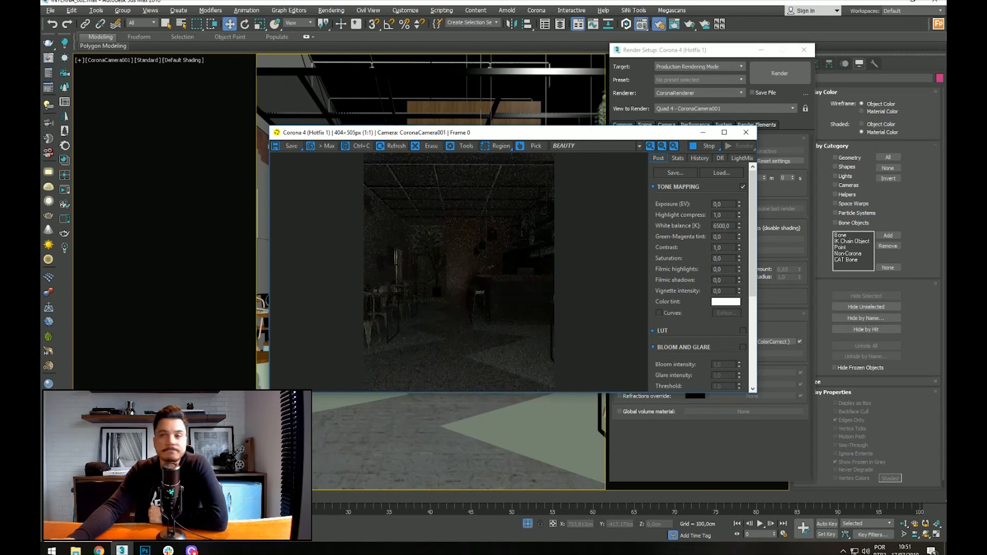
Step: Try a Linear (HDR) exposure of 1 on the environment's colour correct map and settle on 3
key(m)
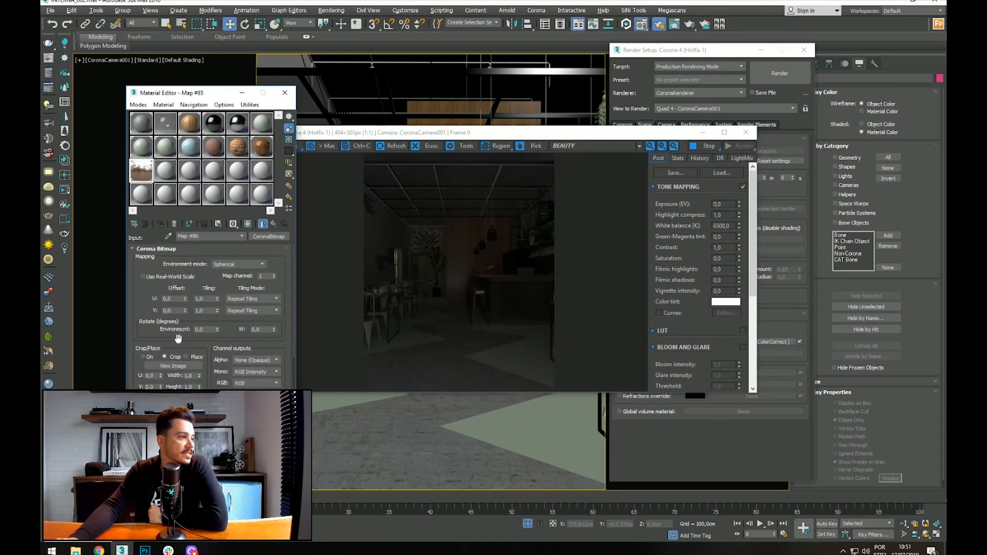
click(273, 224)
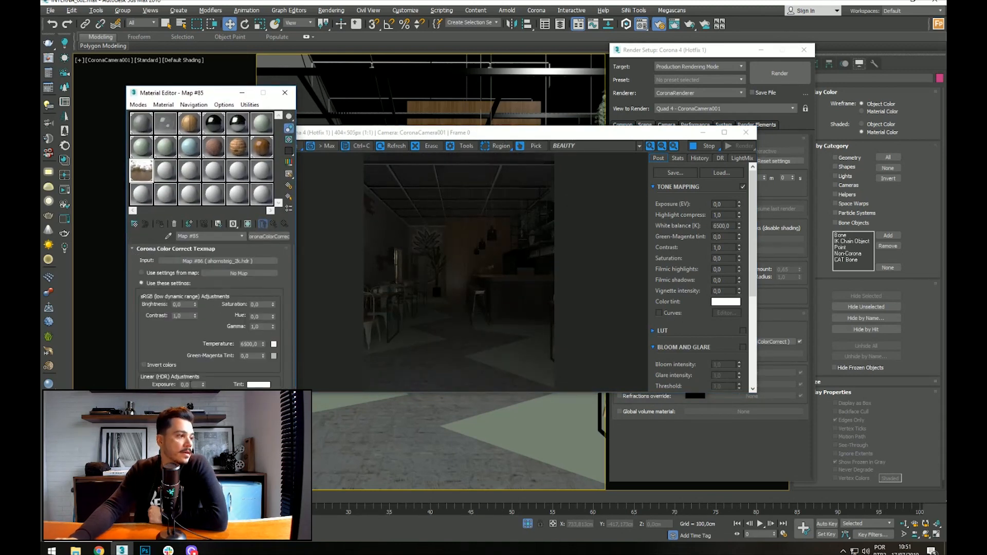
text(1)
key(Return)
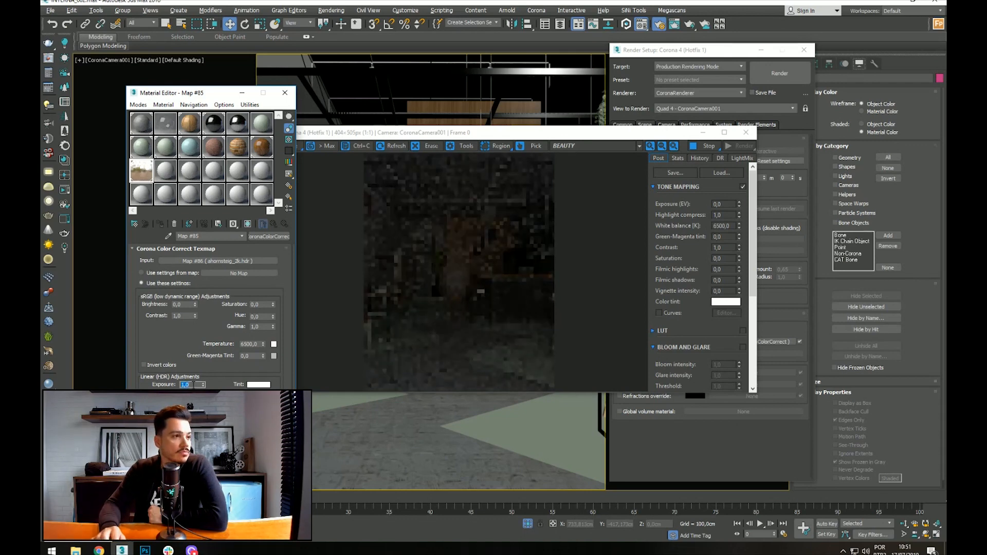
text(3)
key(Return)
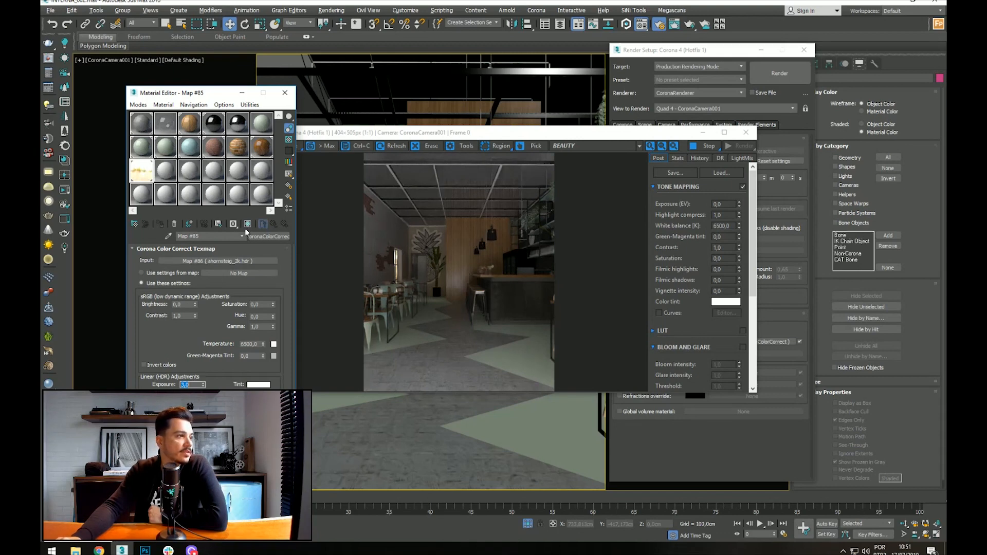
Step: Replace the image in the environment's bitmap input with circus_maximus_2_2k.hdr from the HDRI HAVEN folder
click(211, 262)
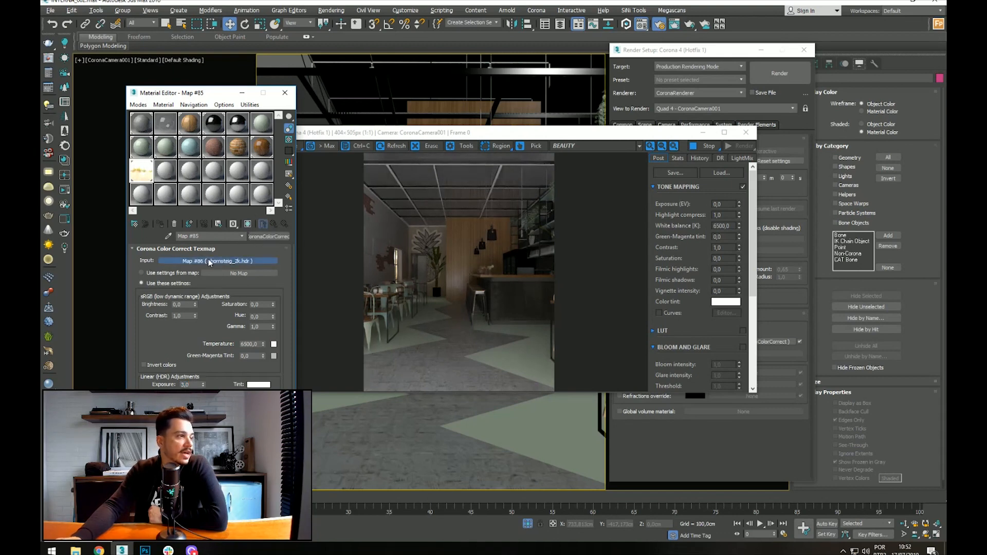
click(492, 252)
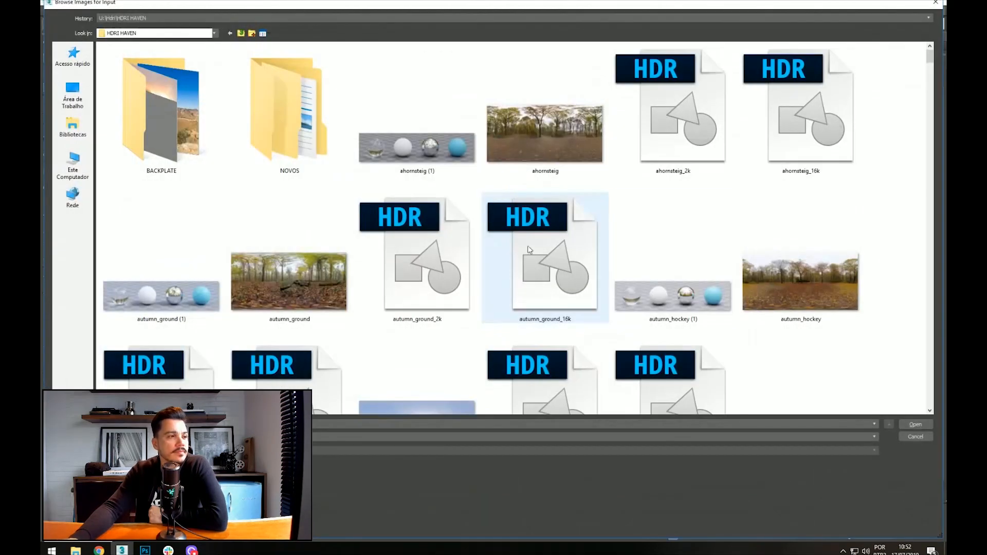
scroll(163, 226, down, 5)
scroll(456, 300, down, 5)
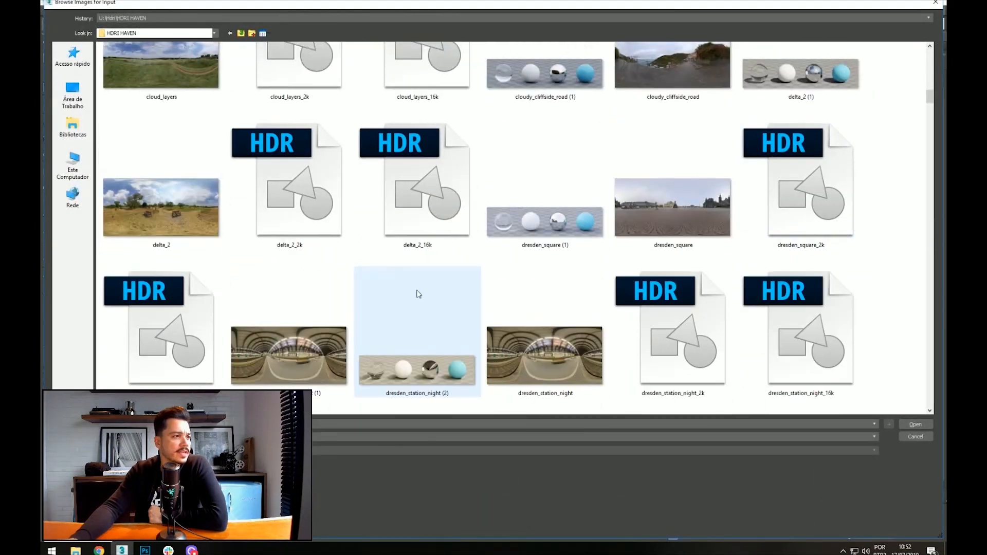
scroll(405, 154, up, 3)
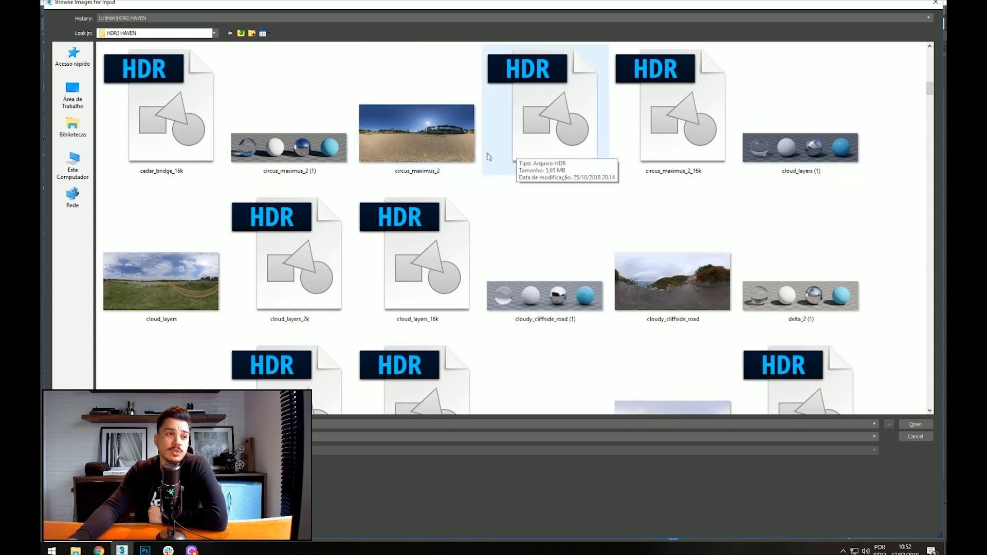
double_click(538, 144)
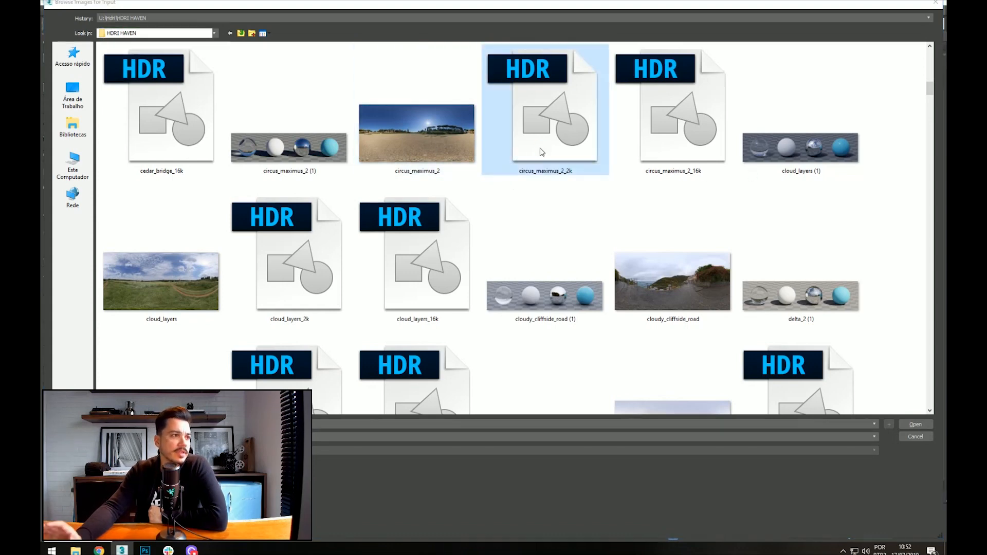
click(183, 202)
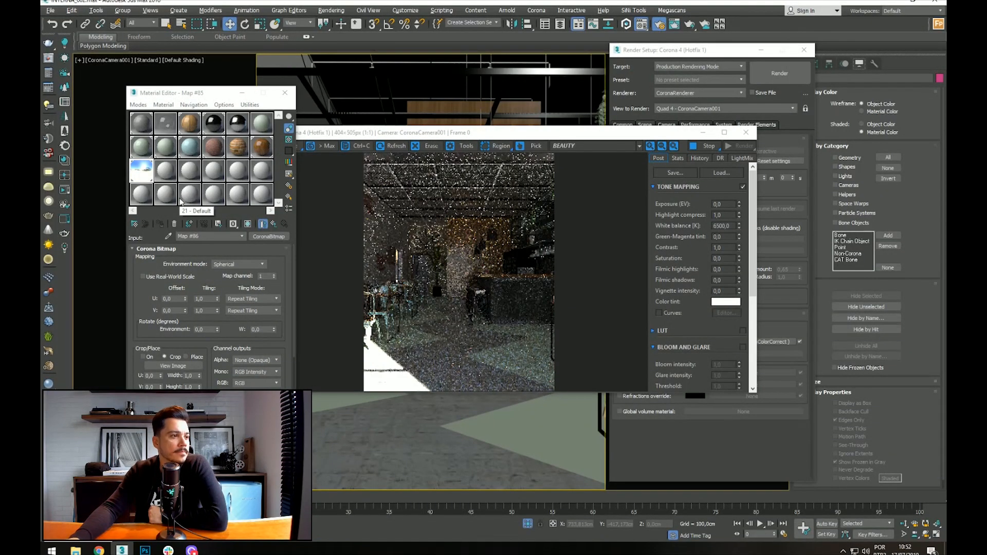
Step: Try rotating the environment bitmap by 90 and 180 degrees and settle on 270 degrees
click(200, 329)
text(90)
key(Return)
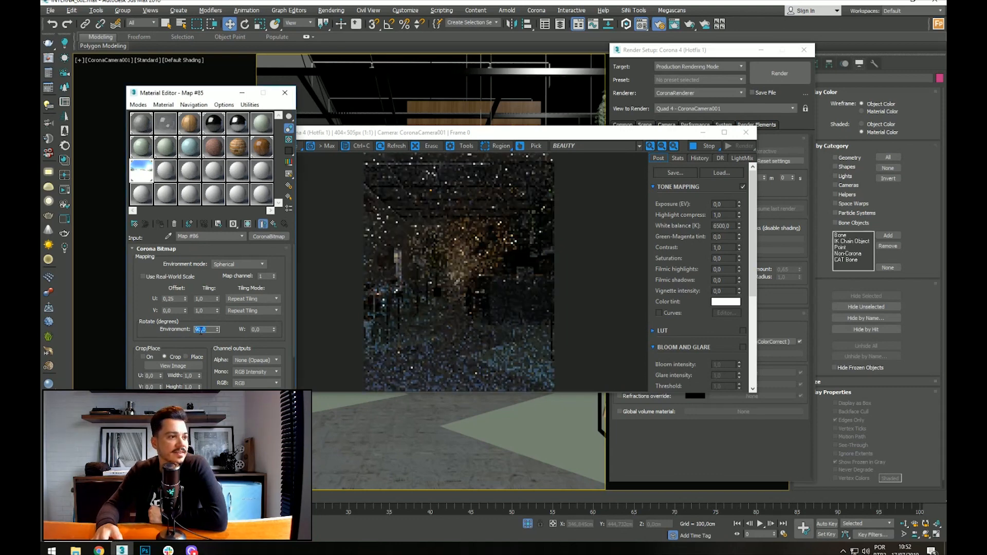
text(180)
key(Return)
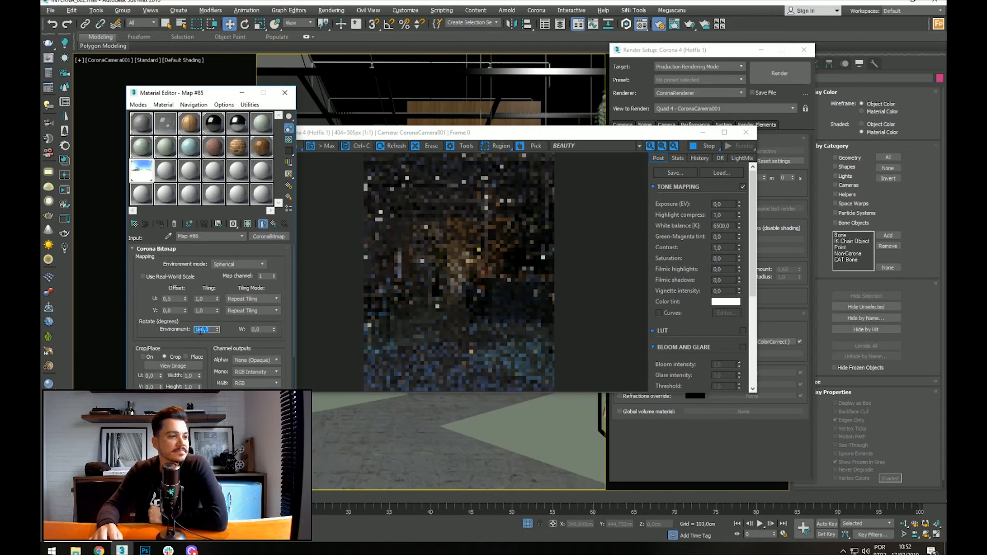
text(270)
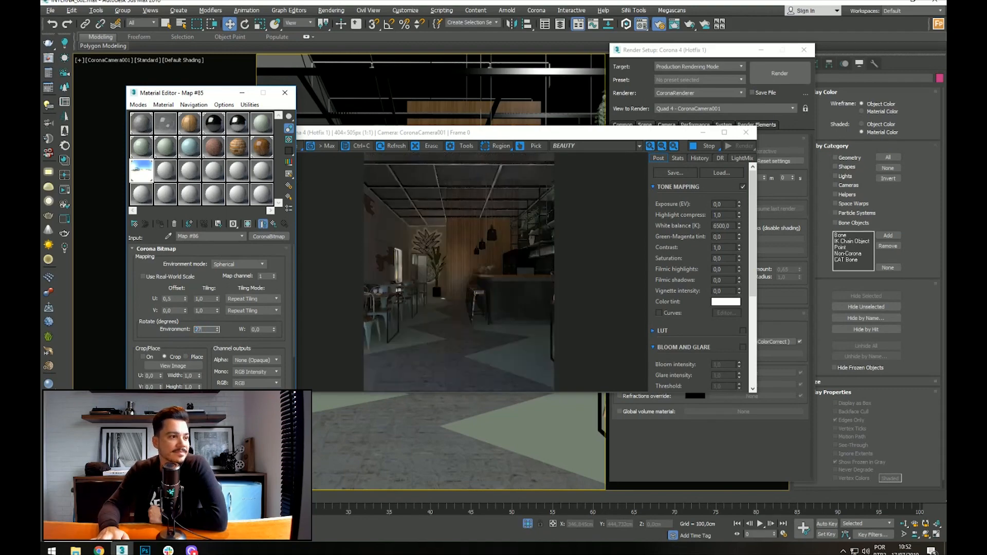
key(Return)
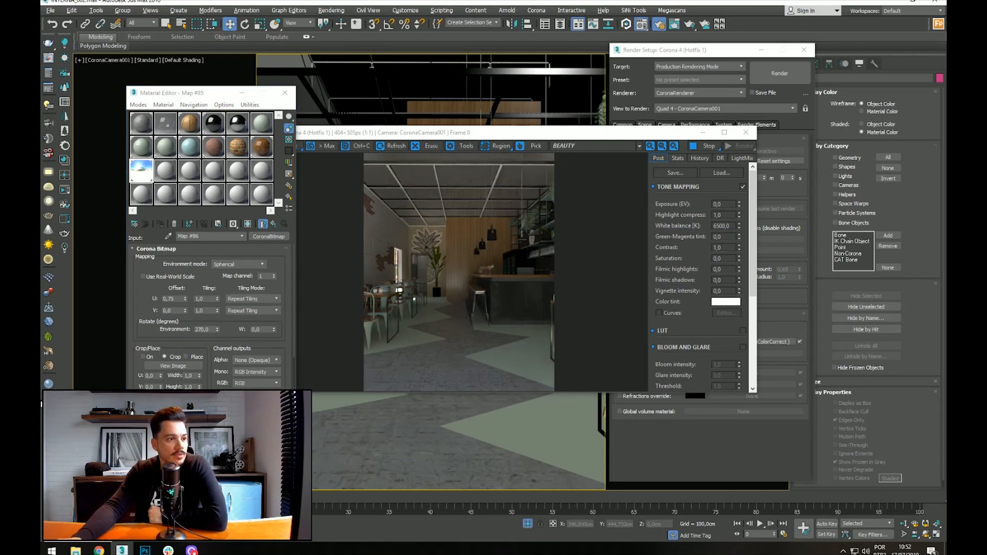
Step: Replace the environment bitmap's image with tears_of_steel_bridge_8k.hdr from the HDRI HAVEN folder, keeping the default HDRI load settings
scroll(592, 247, down, 10)
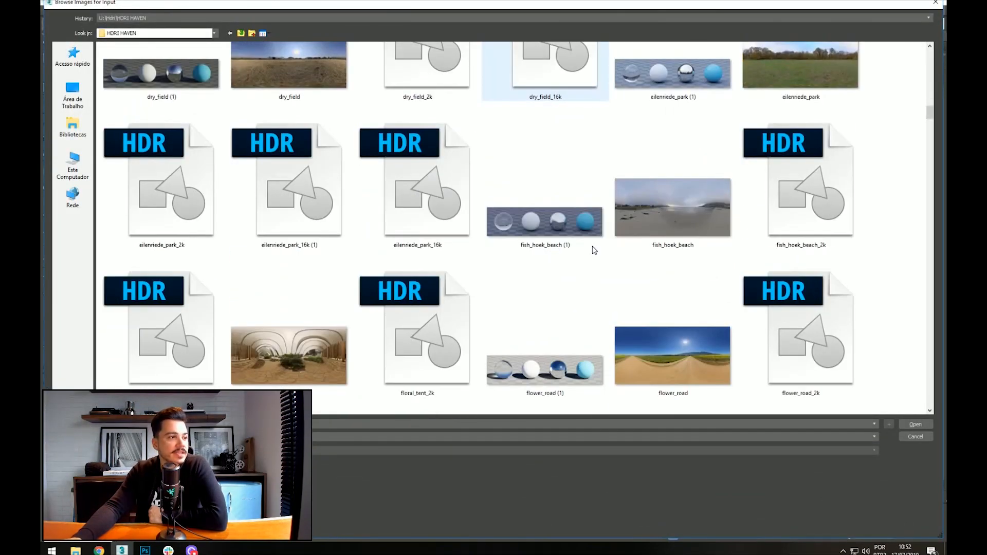
scroll(591, 255, down, 5)
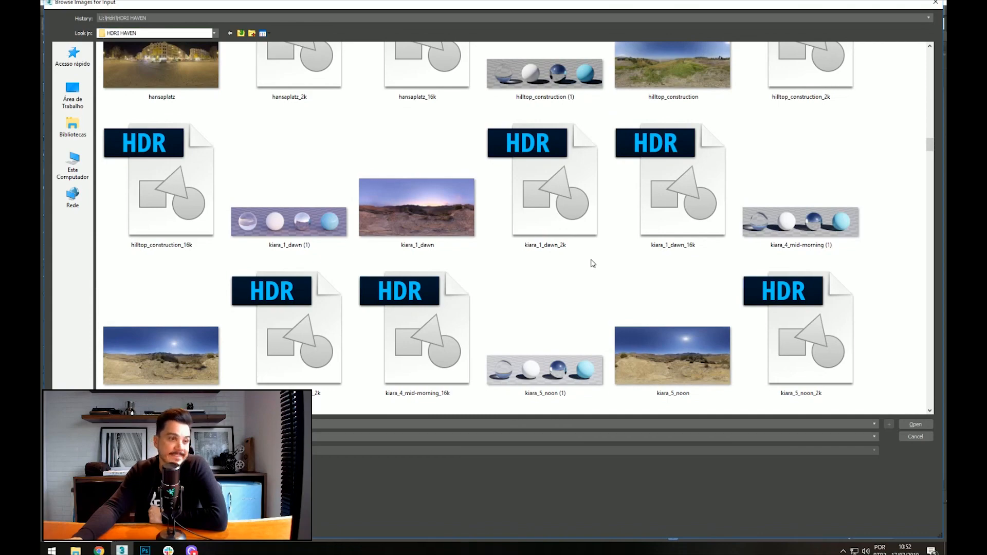
scroll(591, 262, down, 3)
scroll(501, 255, down, 3)
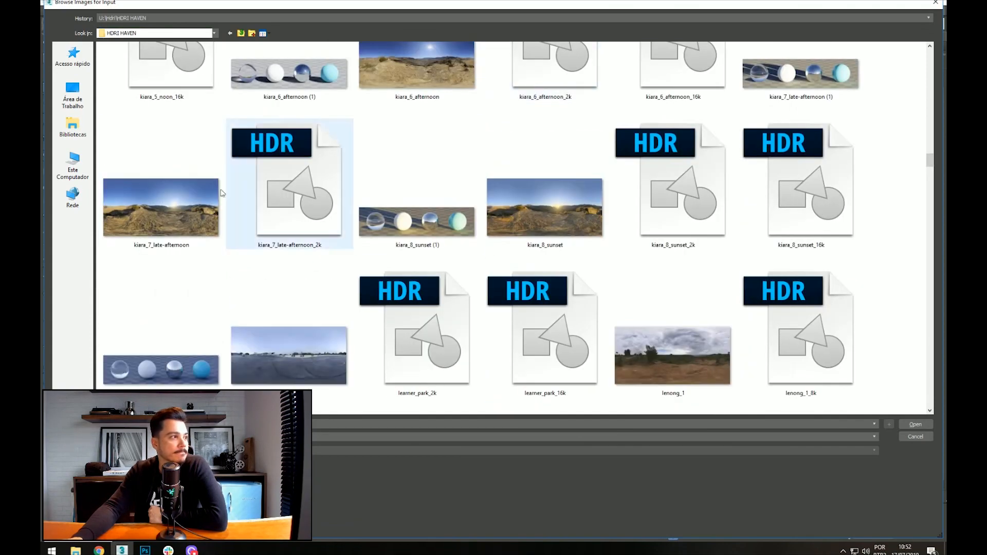
scroll(646, 183, down, 5)
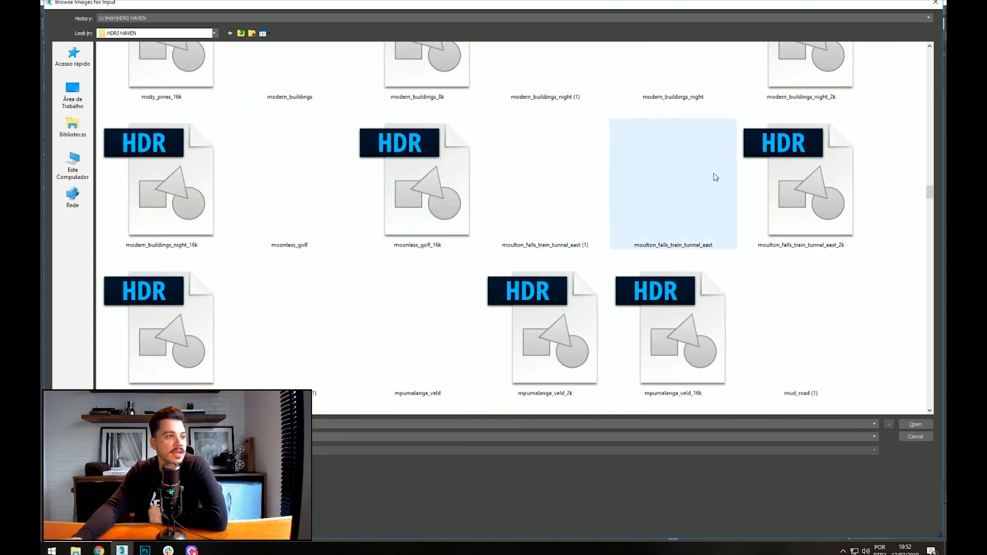
scroll(453, 254, down, 3)
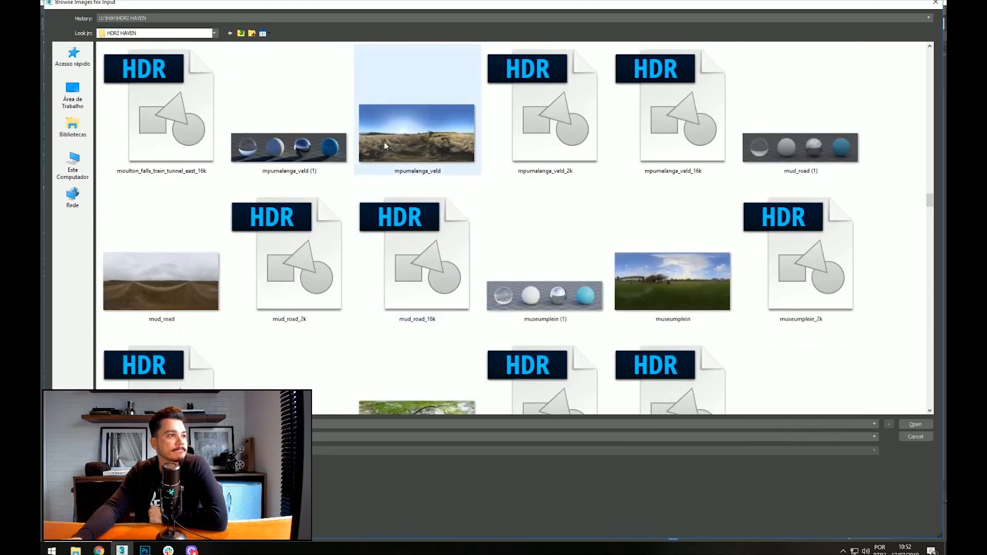
scroll(422, 142, down, 3)
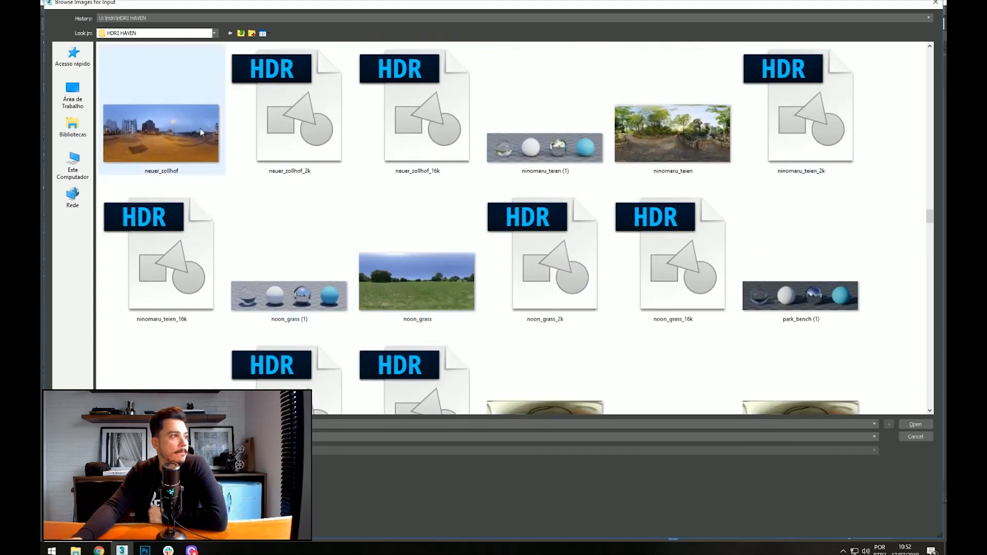
scroll(619, 163, down, 5)
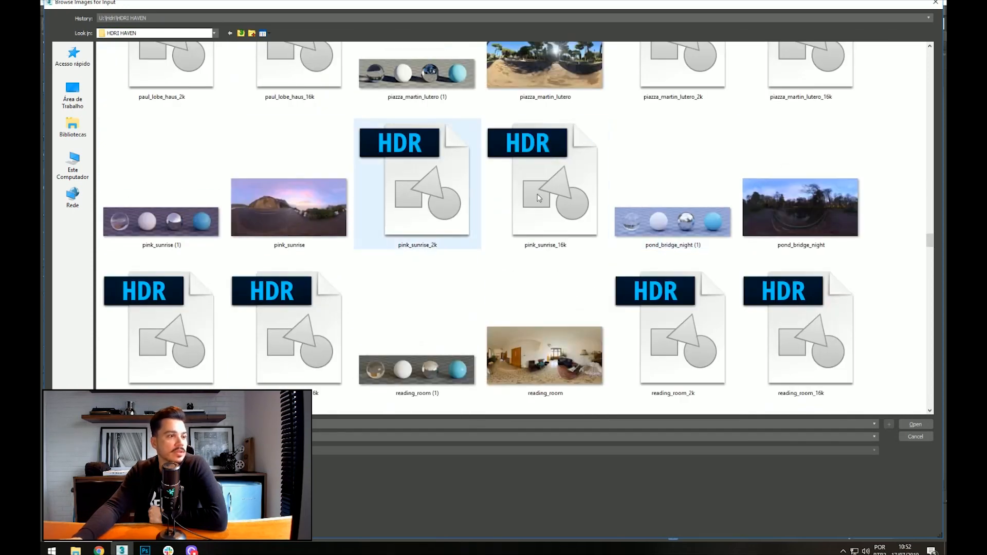
scroll(457, 203, down, 3)
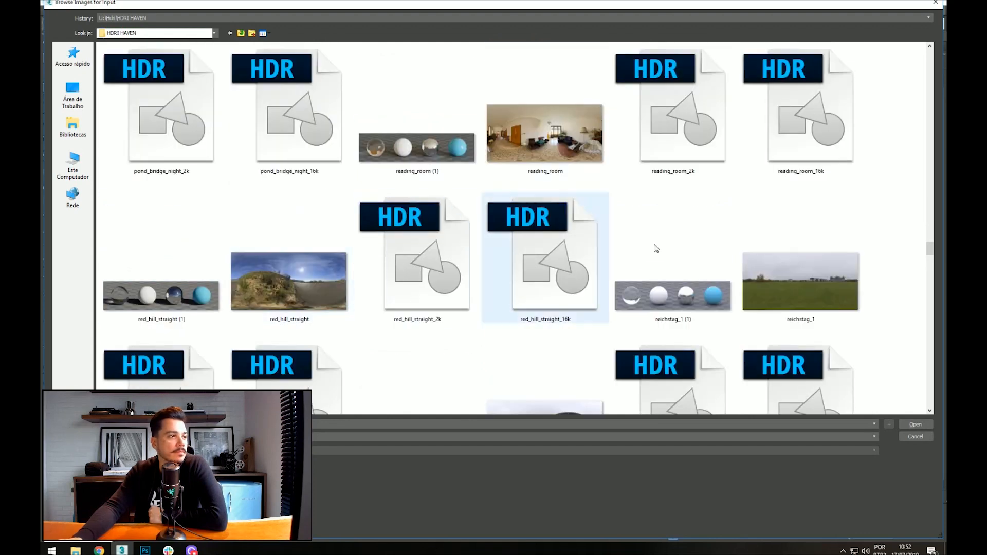
scroll(188, 235, down, 2)
scroll(448, 252, down, 3)
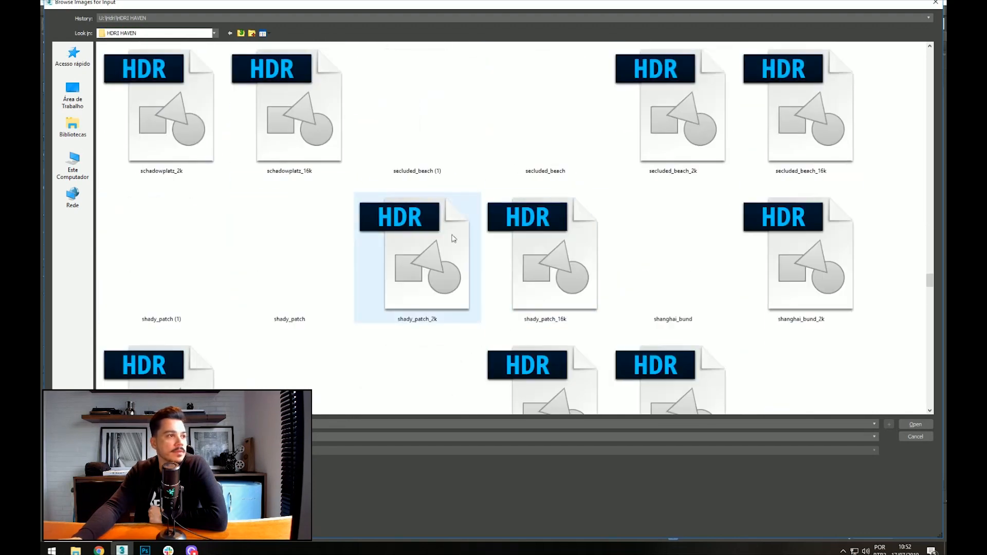
scroll(470, 193, down, 3)
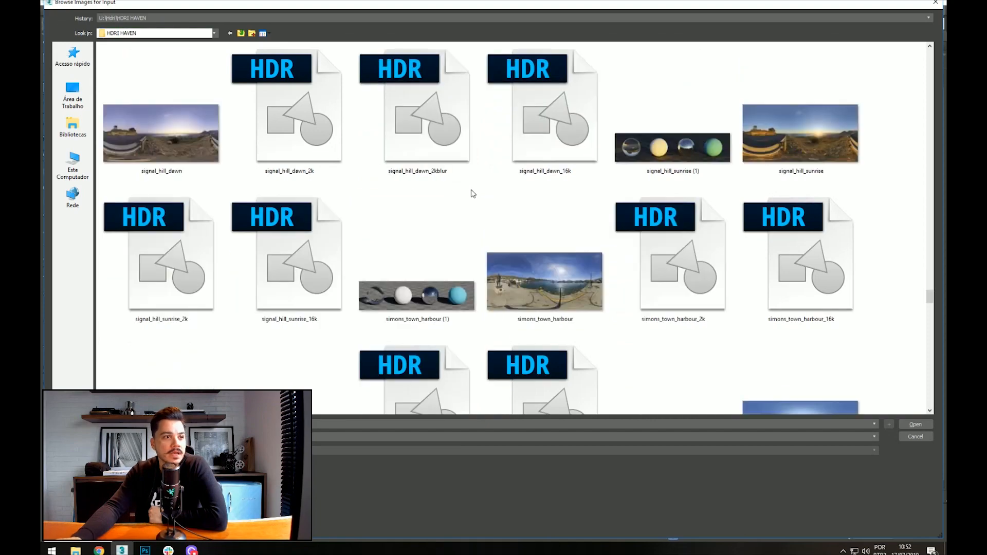
scroll(386, 209, down, 5)
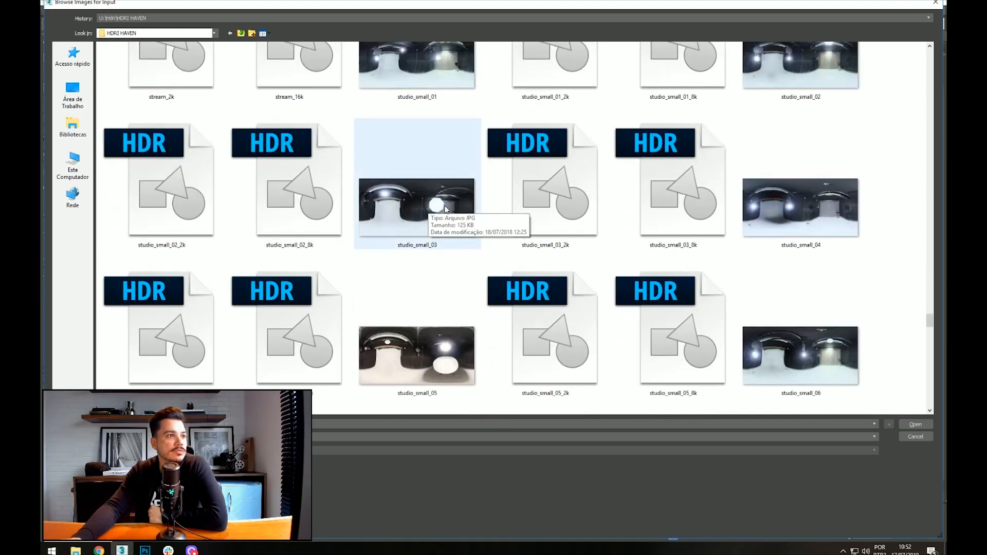
scroll(442, 208, down, 3)
scroll(350, 211, down, 3)
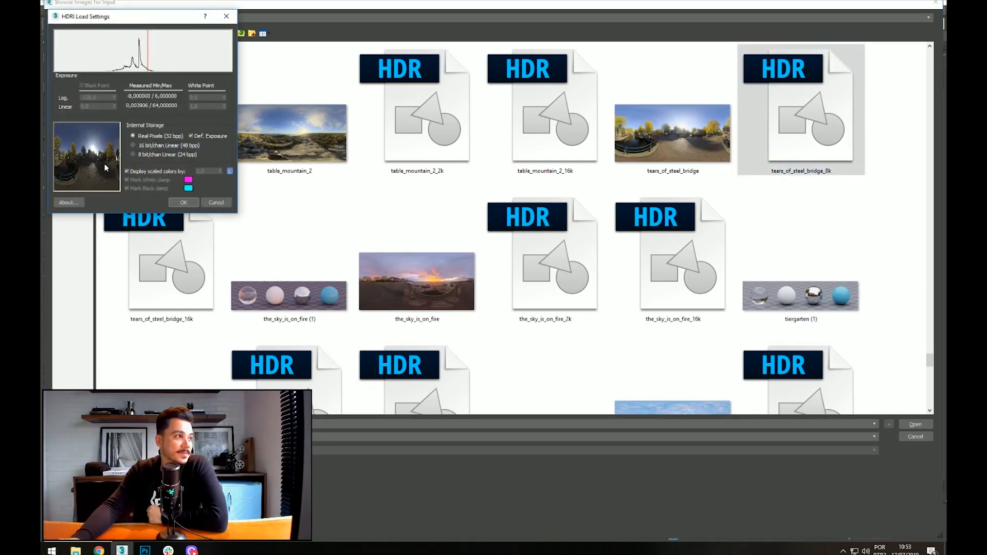
click(182, 202)
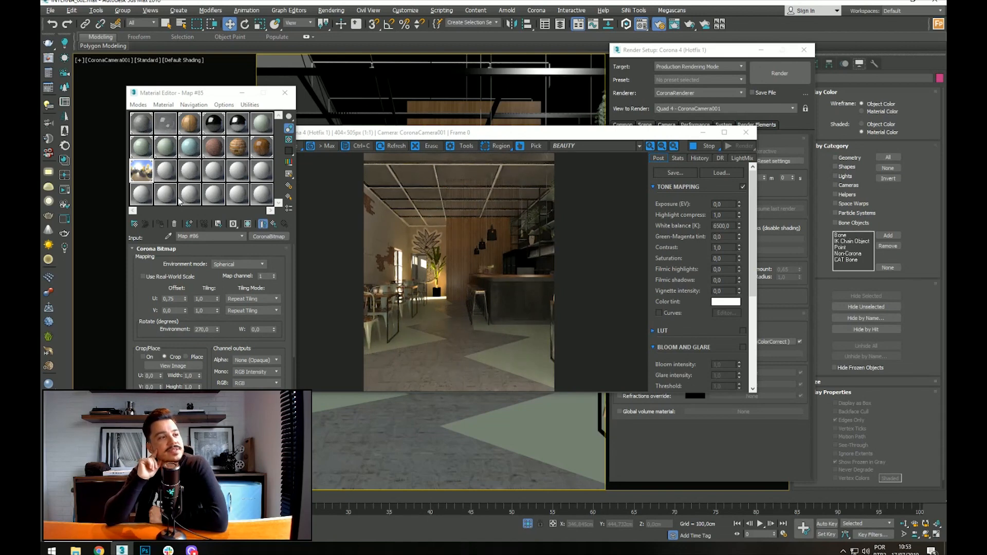
Step: Try environment rotations of 300, 290, 280 and 270 degrees on the bitmap in the interactive render
double_click(205, 330)
text(300)
key(Return)
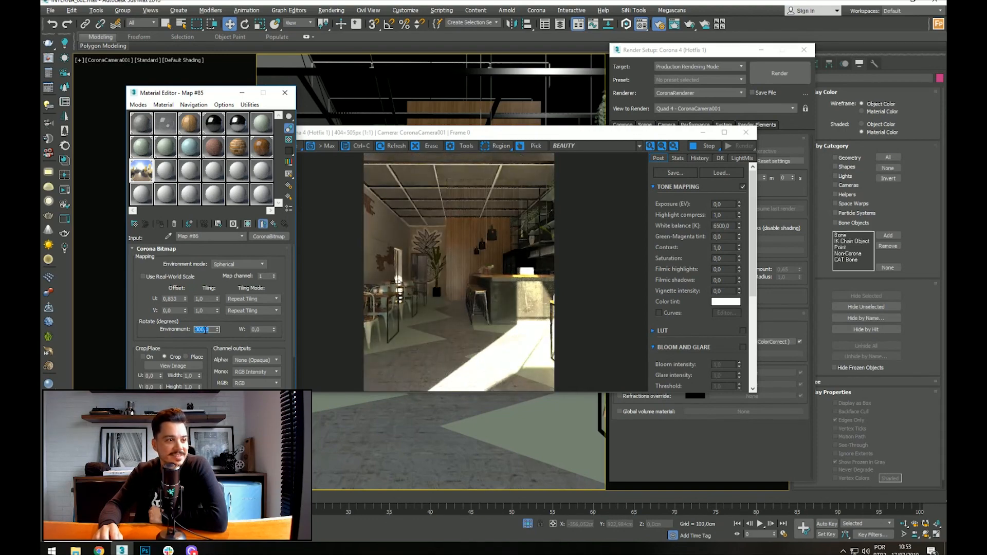
text(90)
key(Return)
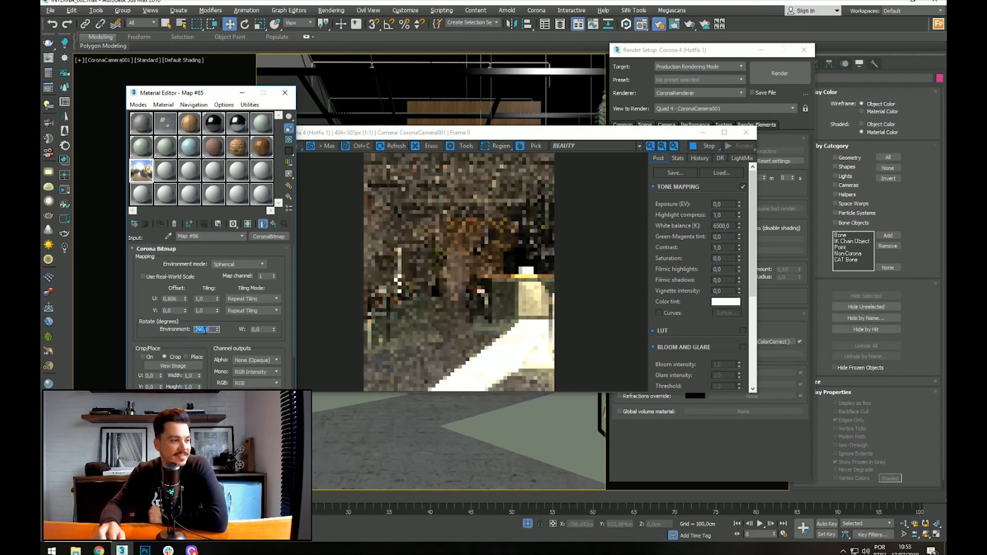
text(280)
key(Return)
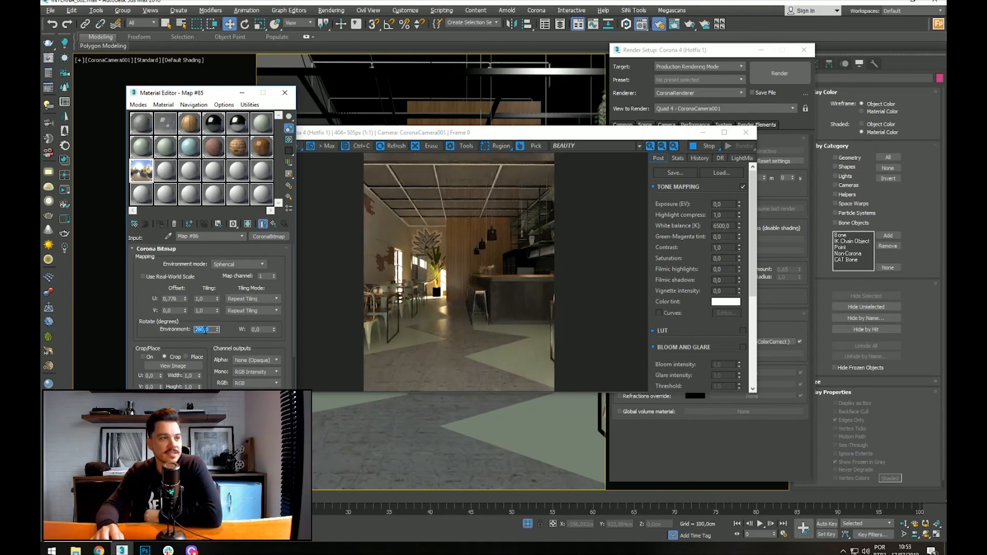
text(270)
key(Return)
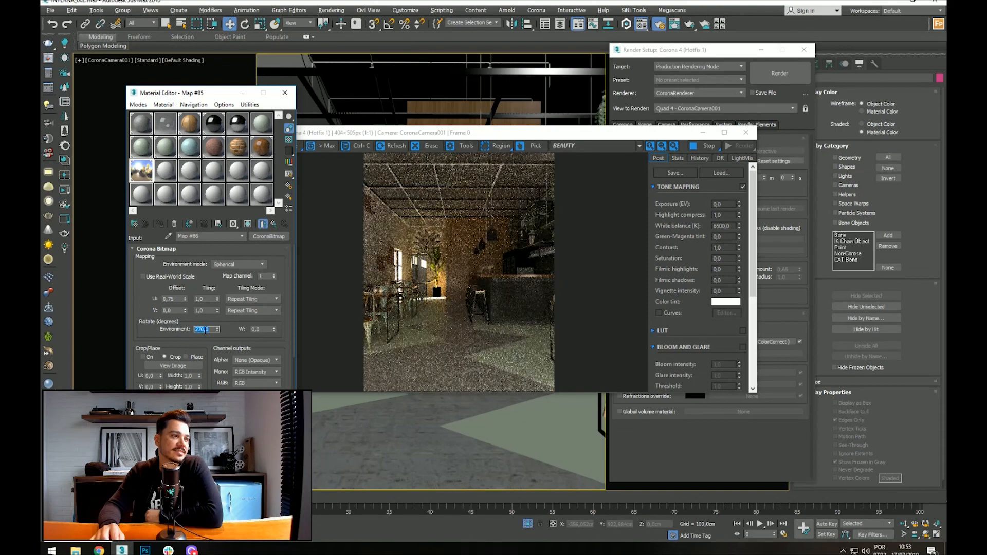
Step: Stop the interactive render and minimize the frame buffer, render setup and material editor windows
click(359, 304)
click(707, 148)
click(702, 132)
click(761, 50)
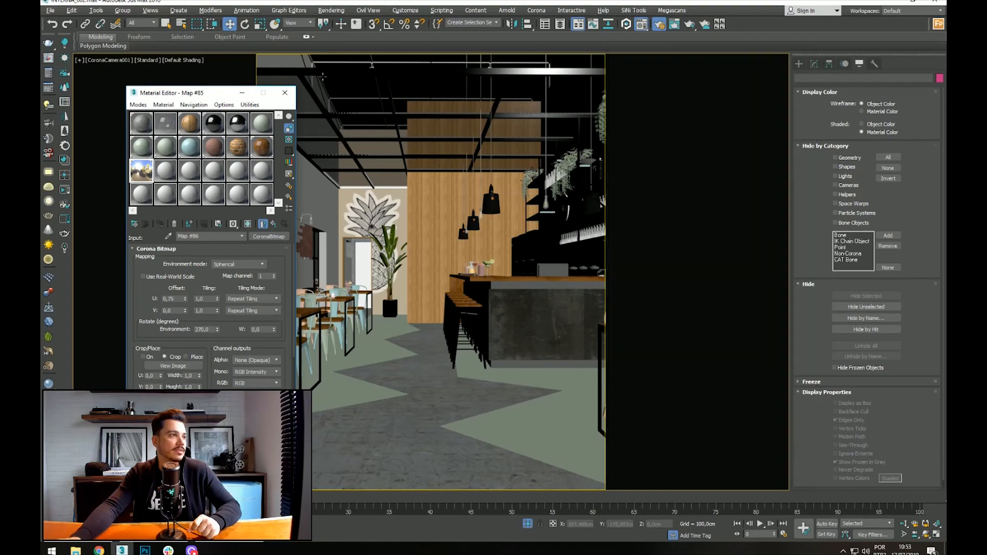
click(241, 94)
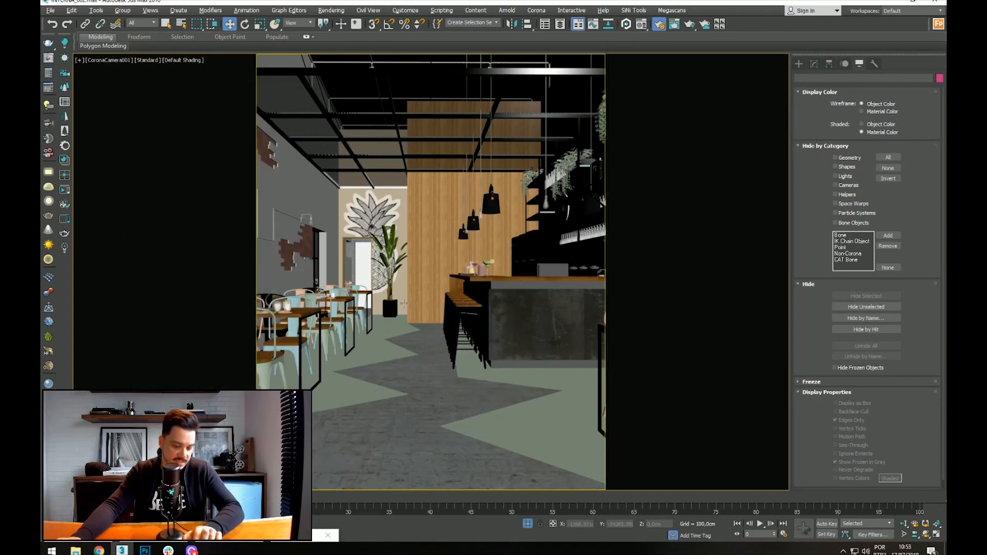
Step: Examine the building's exterior, windows and door openings in a perspective view, and return to the camera view
key(p)
middle_drag(377, 365, 513, 306)
scroll(411, 385, down, 4)
scroll(453, 396, down, 5)
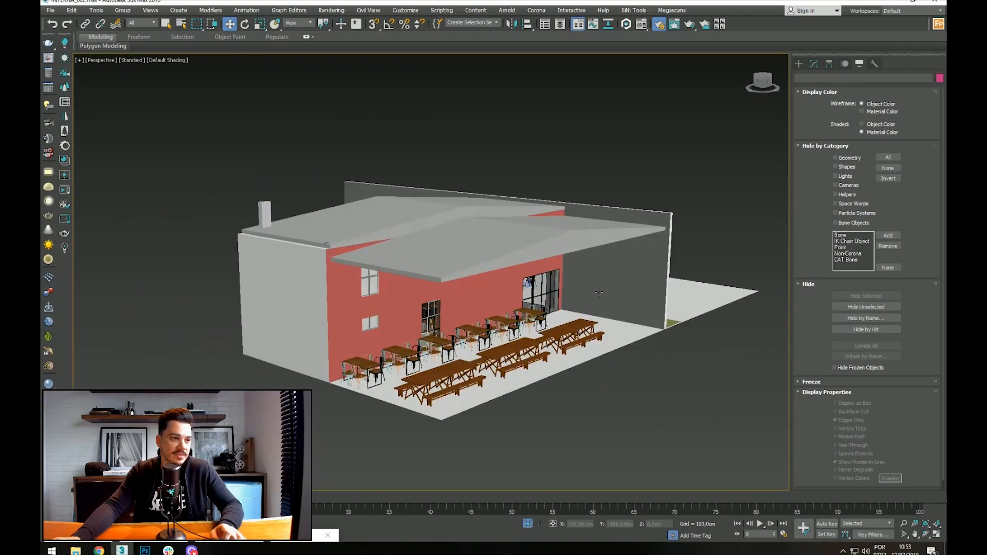
alt+middle_drag(595, 293, 652, 284)
click(554, 277)
alt+middle_drag(554, 276, 495, 377)
click(676, 166)
key(c)
right_click(421, 226)
key(Escape)
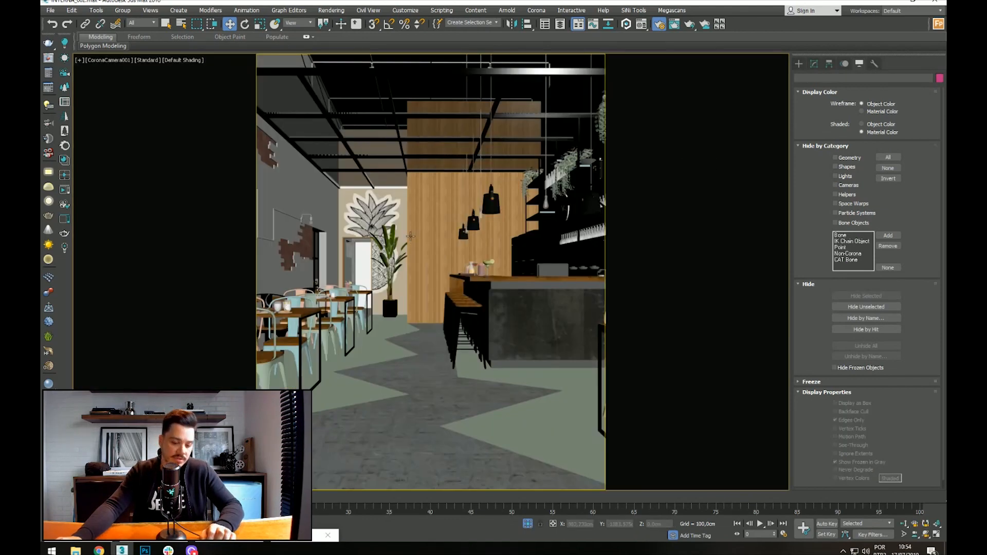
Step: Set the environment bitmap's rotation to 250 degrees and restart the interactive render of the camera view
key(m)
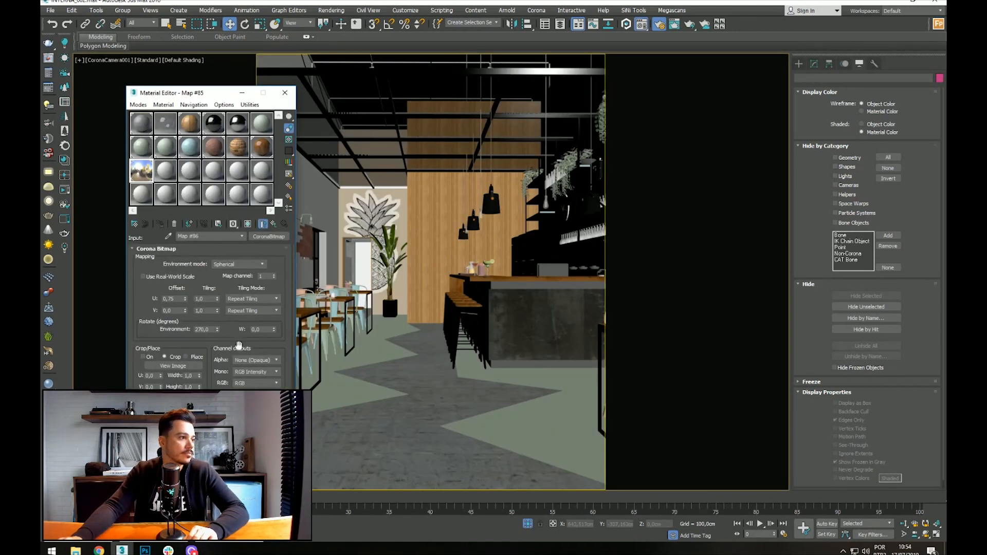
double_click(211, 329)
text(250)
key(Return)
click(65, 191)
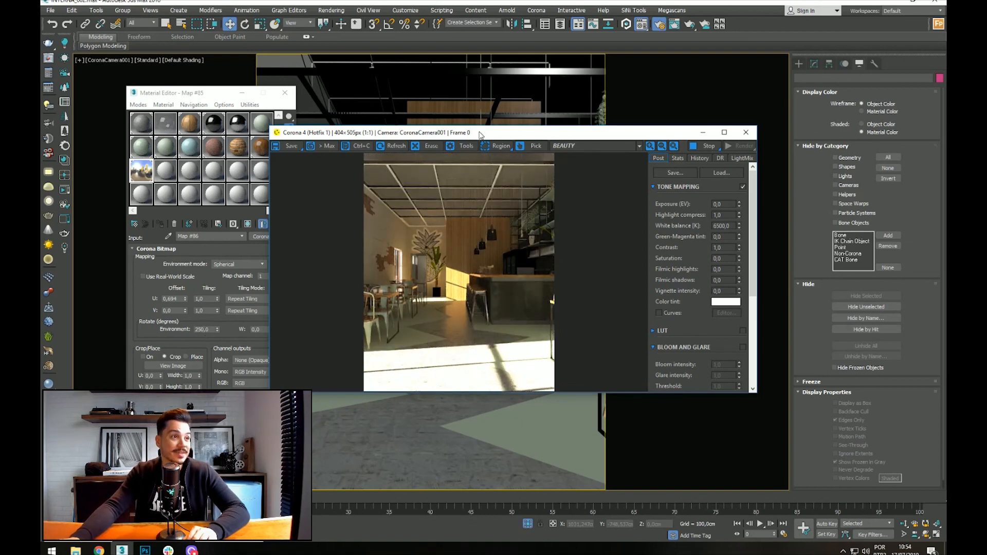
Step: Move the frame buffer clear of the material editor, and try Linear (HDR) exposures of 2 and 1 on the colour correct map, settling on 2
drag(480, 135, 535, 113)
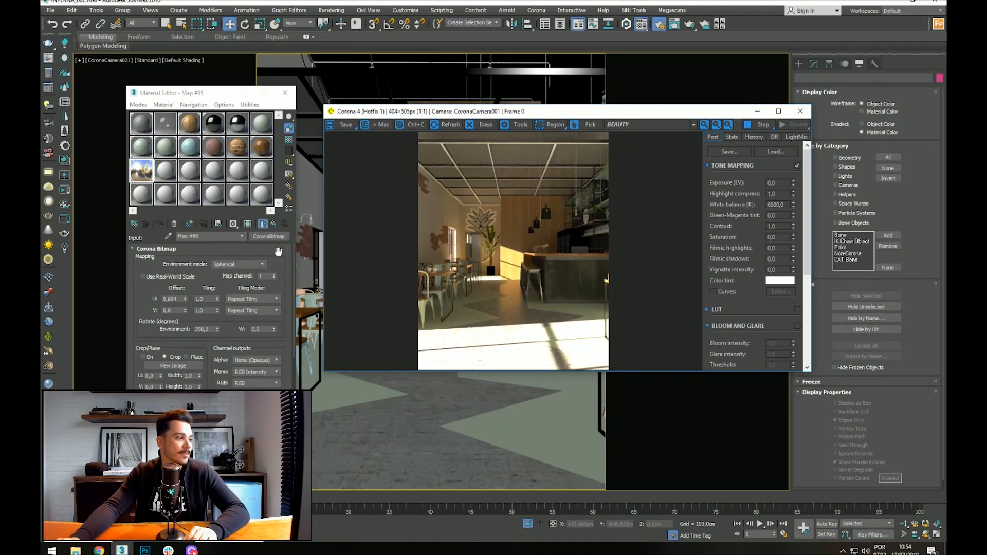
click(273, 223)
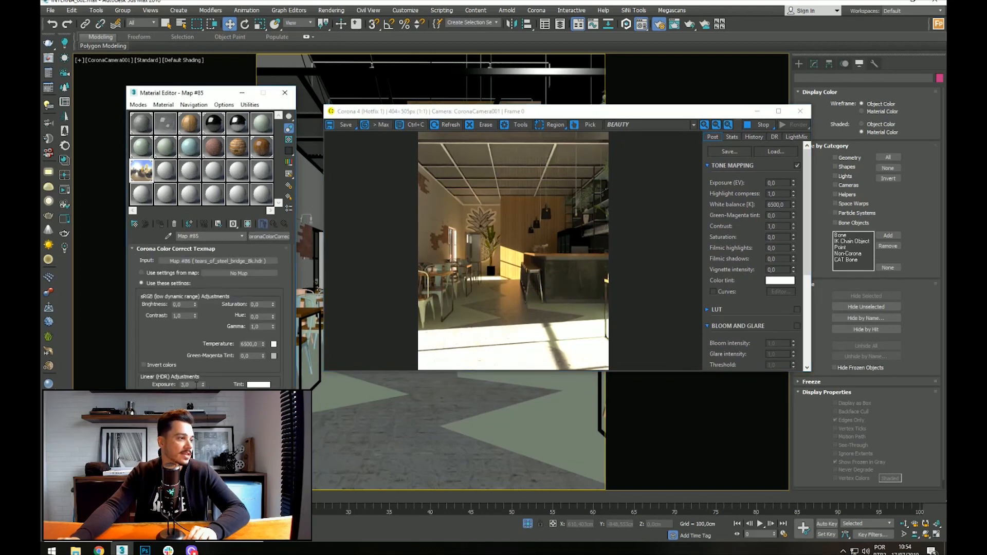
text(2)
key(Return)
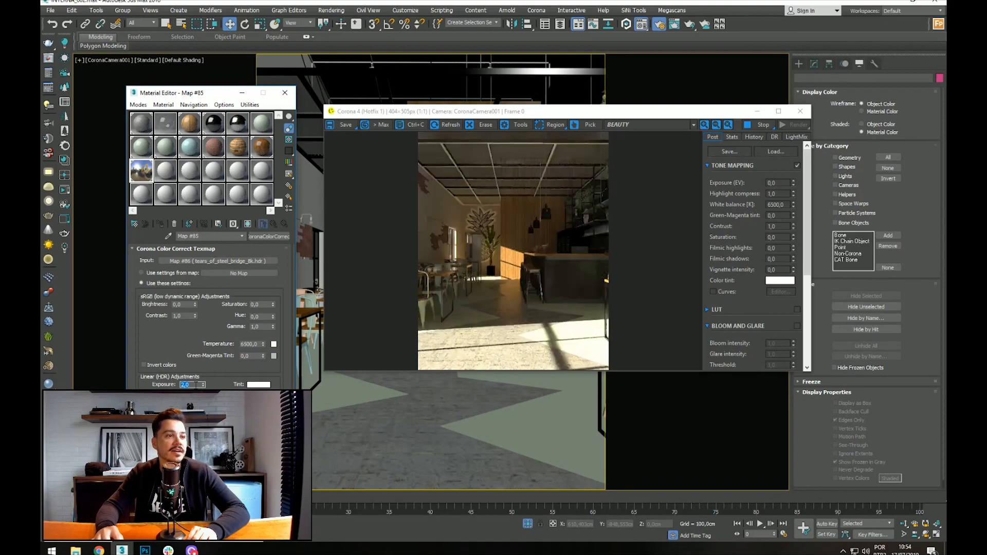
text(1)
key(Return)
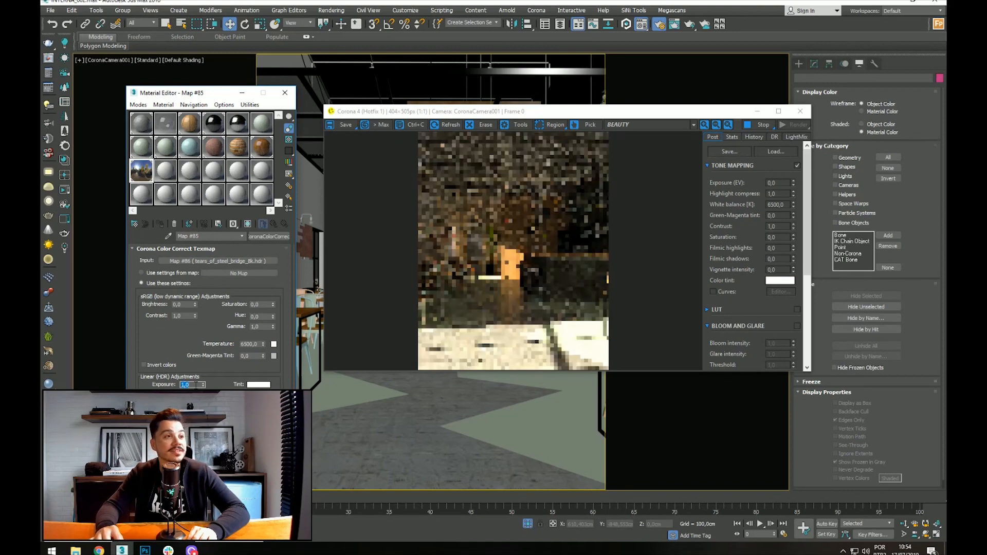
text(2)
key(Return)
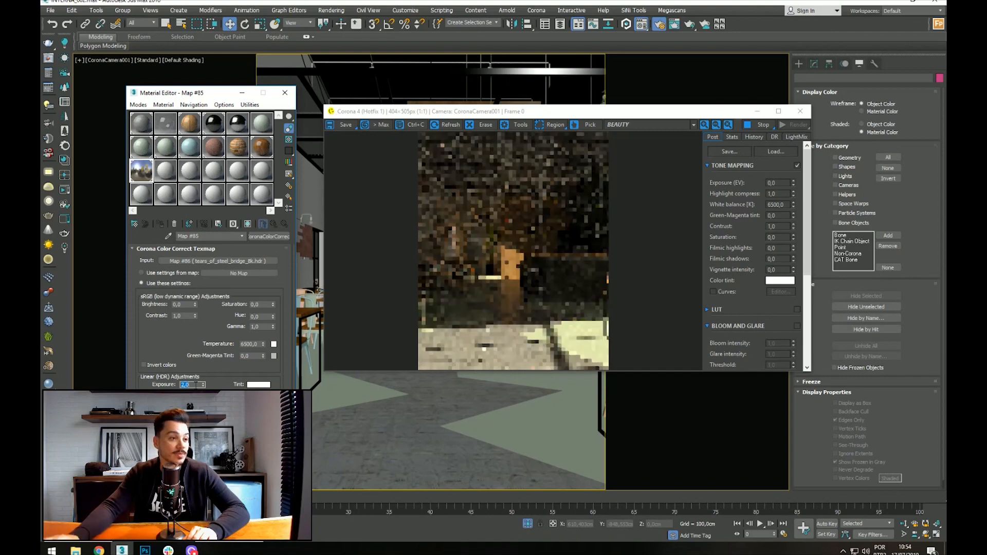
Step: Try highlight compression values of 2 and 1 in the frame buffer's tone mapping and settle on 3
double_click(781, 195)
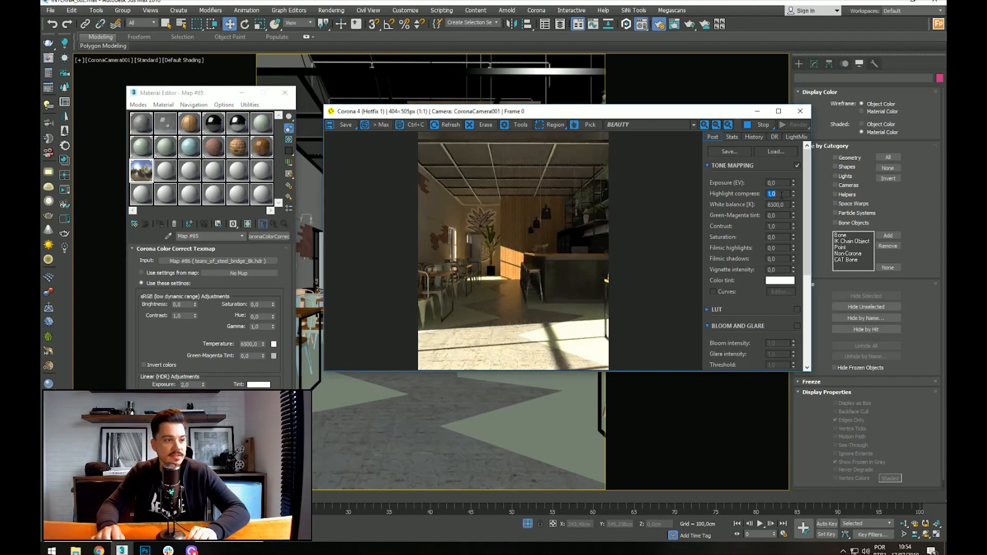
text(2)
key(Return)
text(1)
key(Return)
text(3)
key(Return)
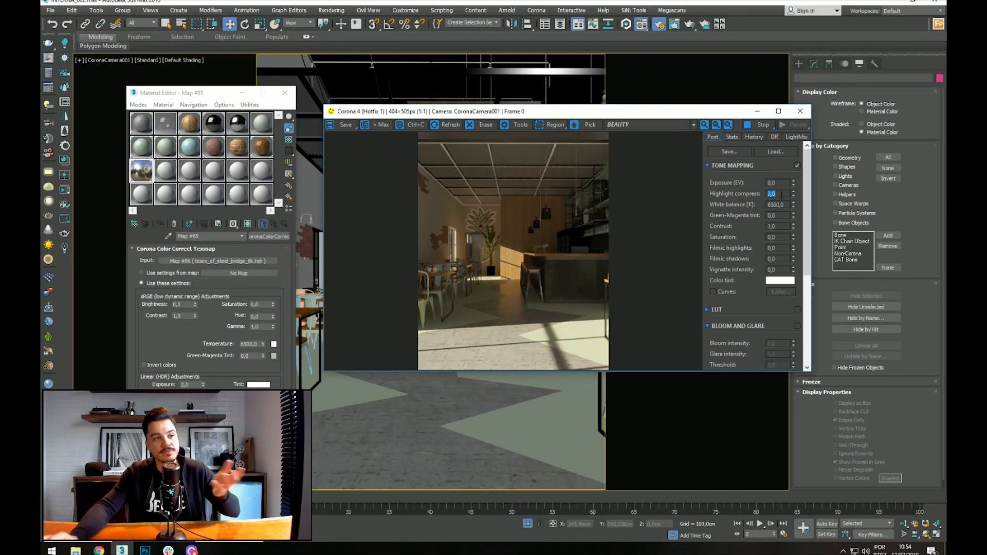
Step: Check the ceiling in the render, sample the Fencing_Diamond_Mesh material from the scene into an unused material slot, and open its enlarged preview
click(517, 222)
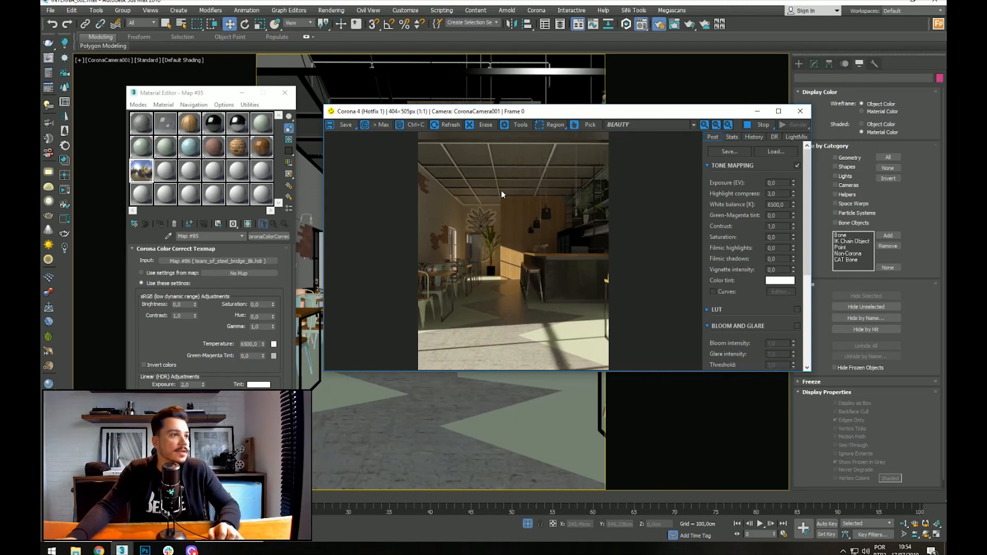
scroll(467, 143, up, 2)
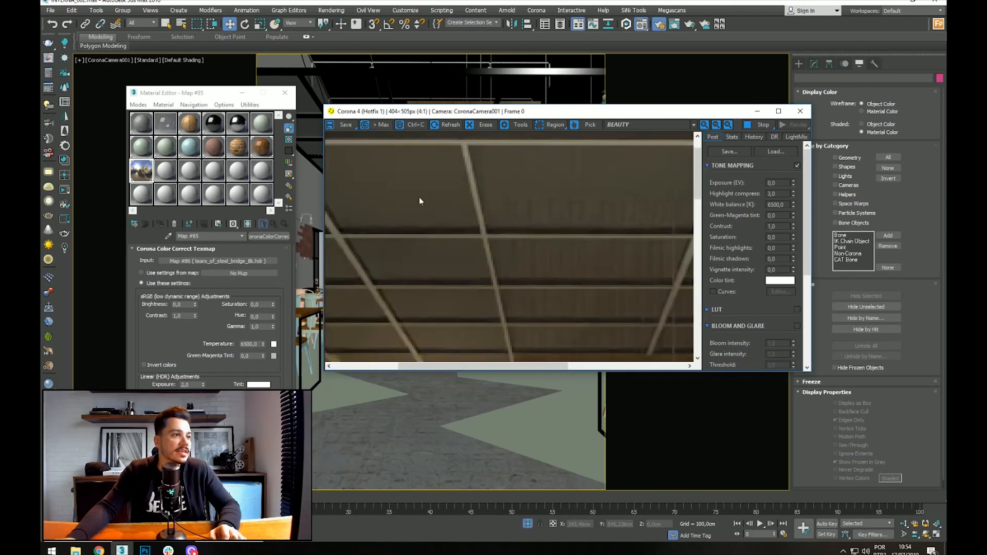
scroll(390, 155, down, 2)
click(166, 170)
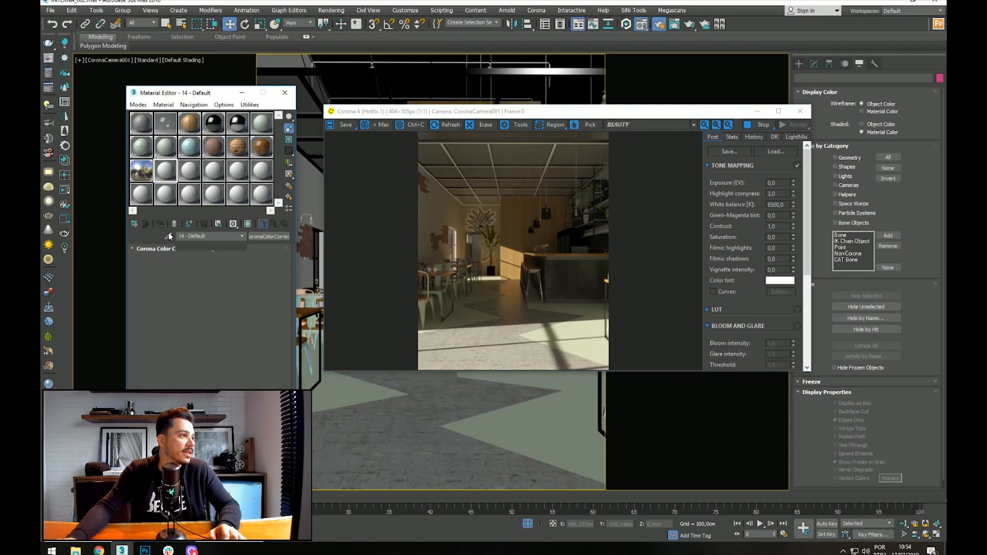
click(146, 198)
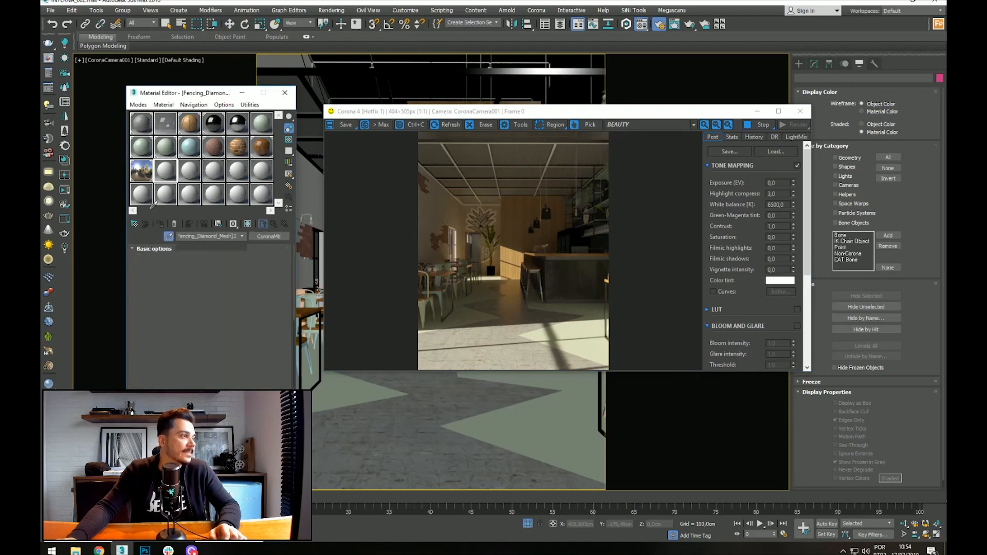
double_click(166, 173)
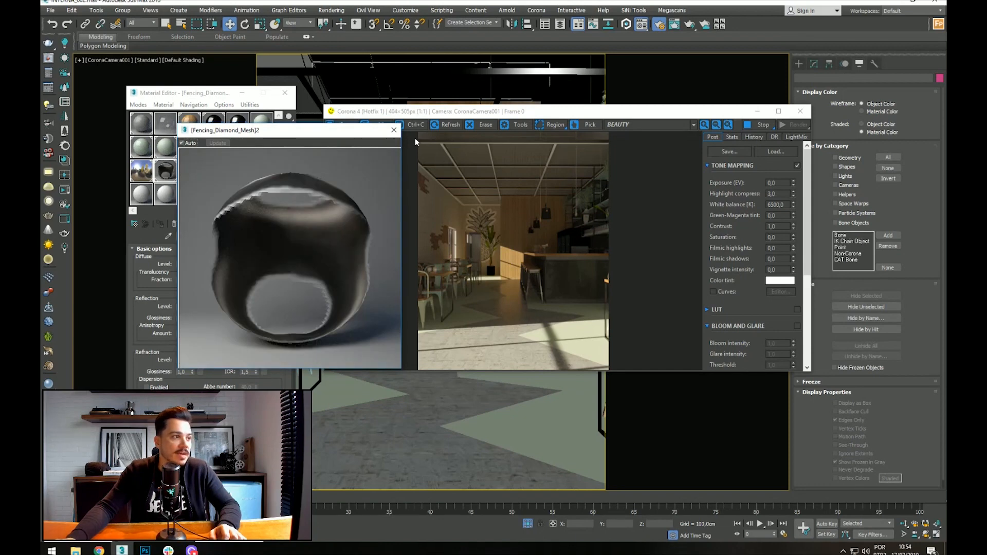
Step: Close the enlarged preview and set the Fencing_Diamond_Mesh material's diffuse colour to a near-black grey with a value of 2
click(394, 129)
drag(278, 296, 282, 234)
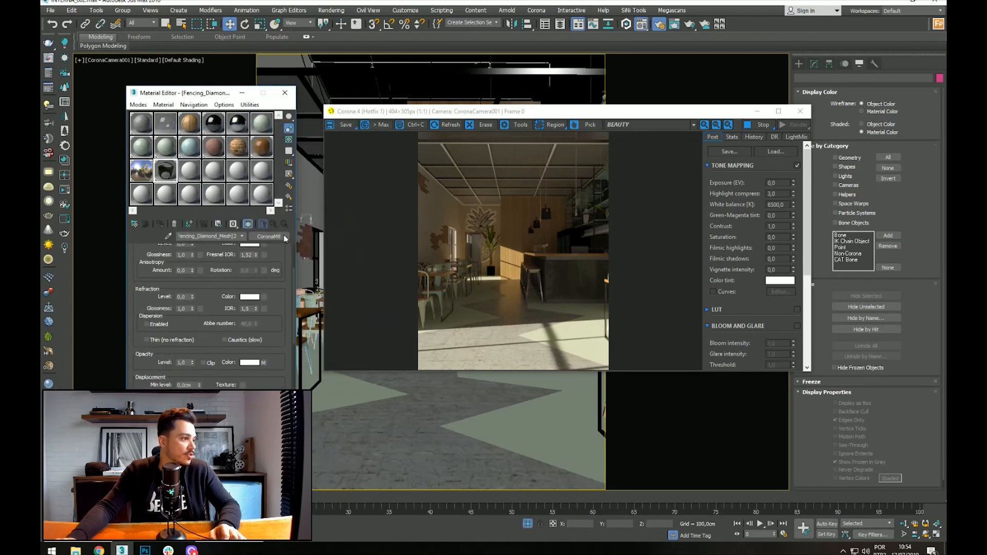
scroll(268, 324, up, 3)
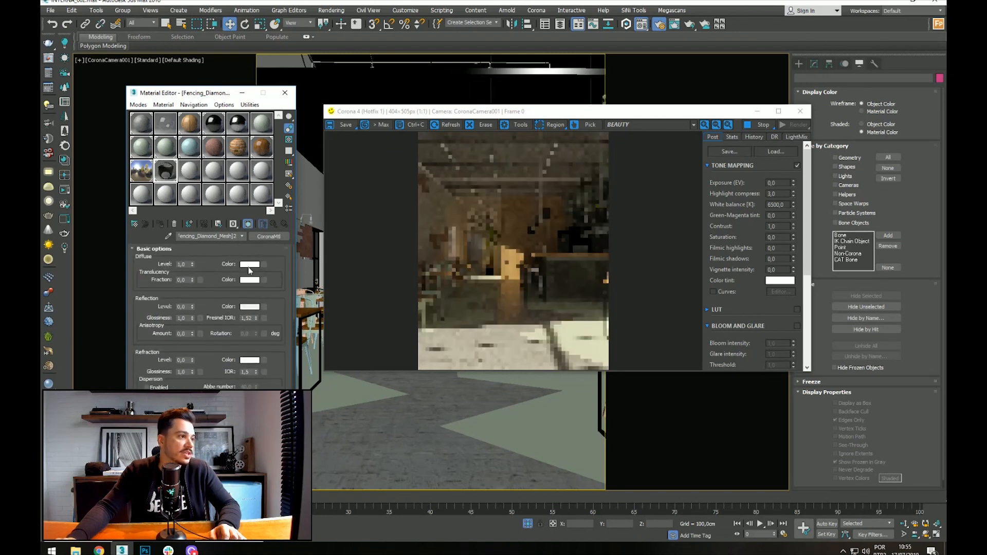
click(249, 266)
drag(310, 97, 312, 57)
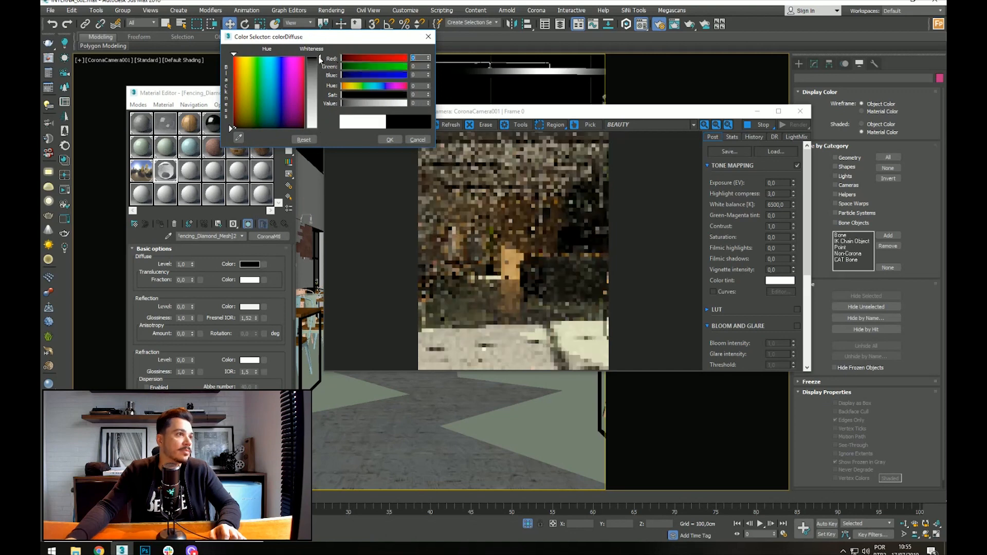
double_click(416, 103)
text(2)
key(Return)
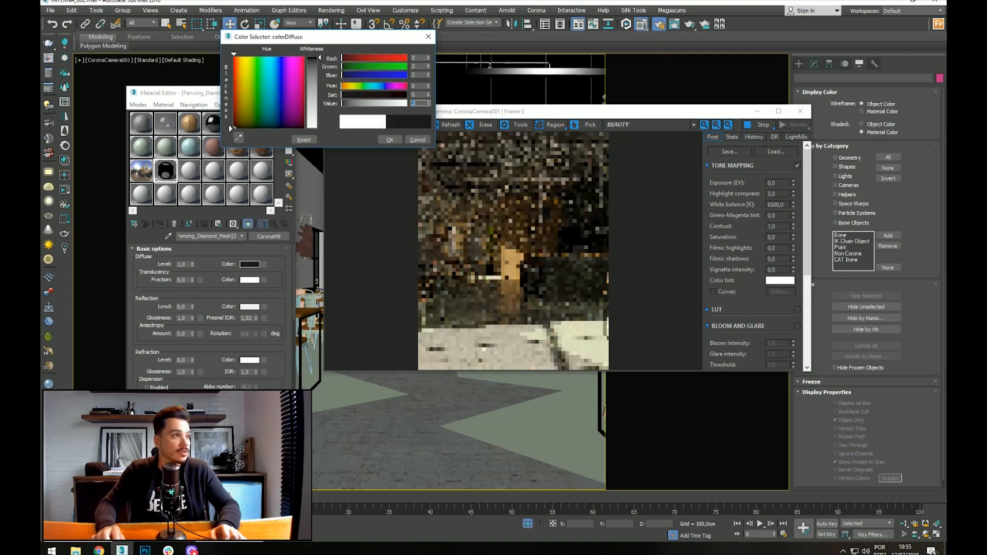
click(389, 139)
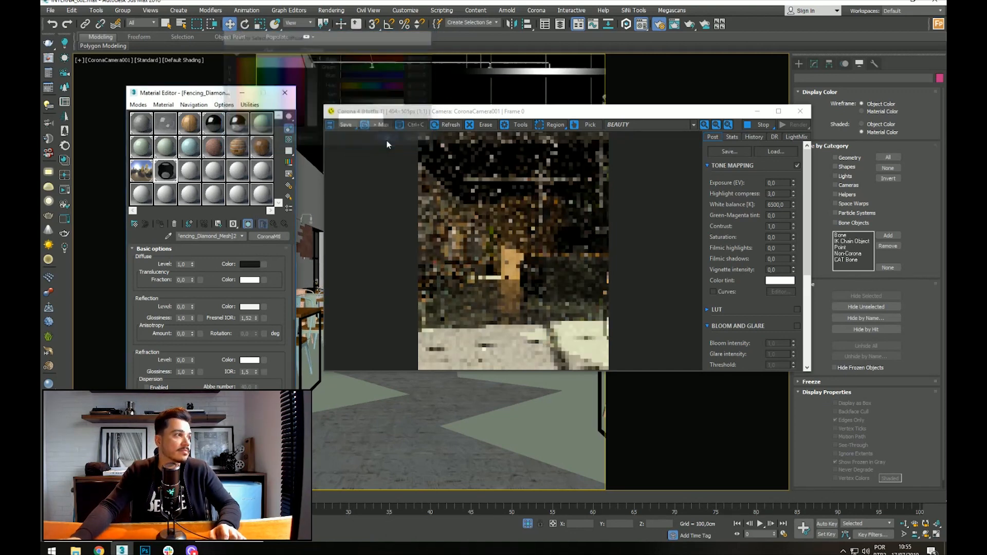
click(474, 157)
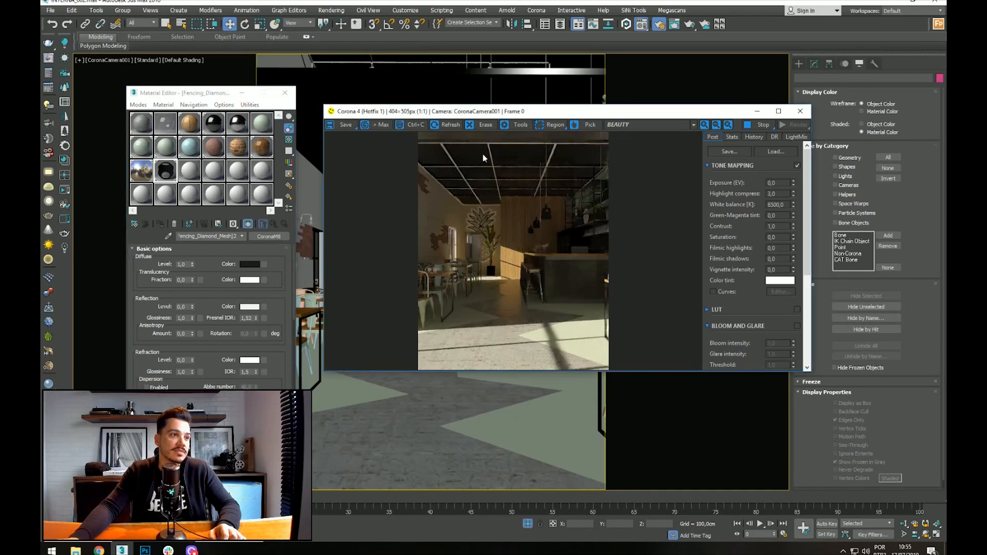
Step: Set the Fencing_Diamond_Mesh material's reflection level to 1 and its reflection glossiness to 0,8
double_click(183, 307)
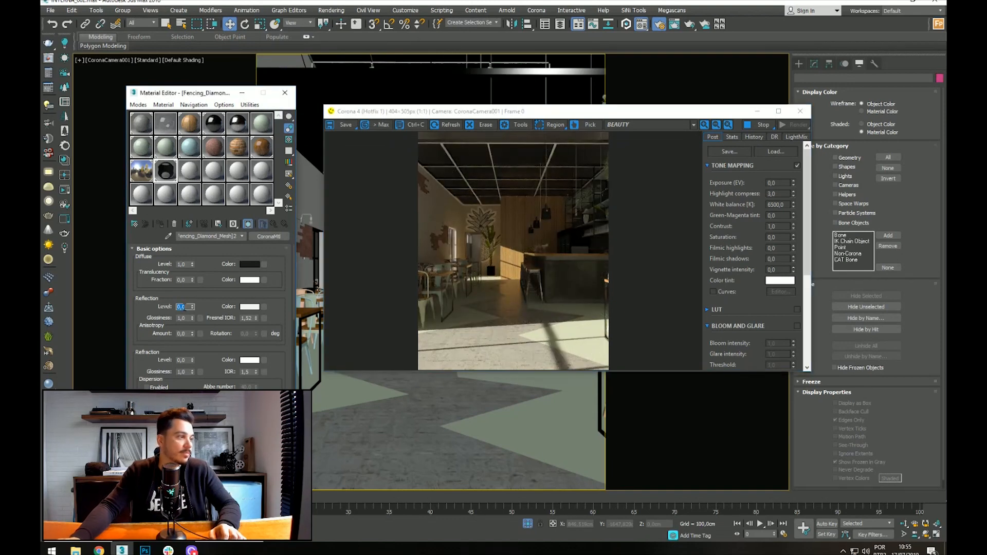
text(1)
key(Return)
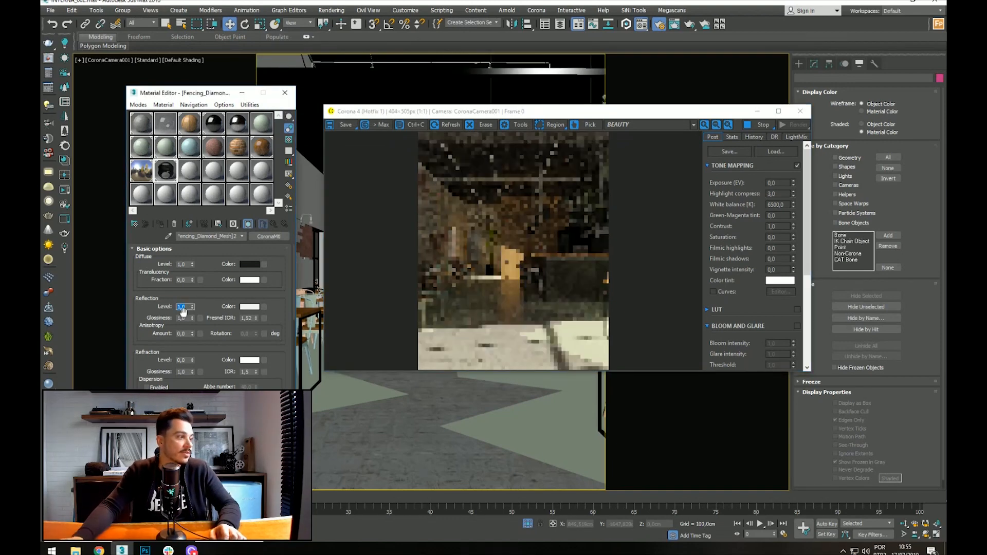
double_click(184, 318)
text(0,6)
key(Return)
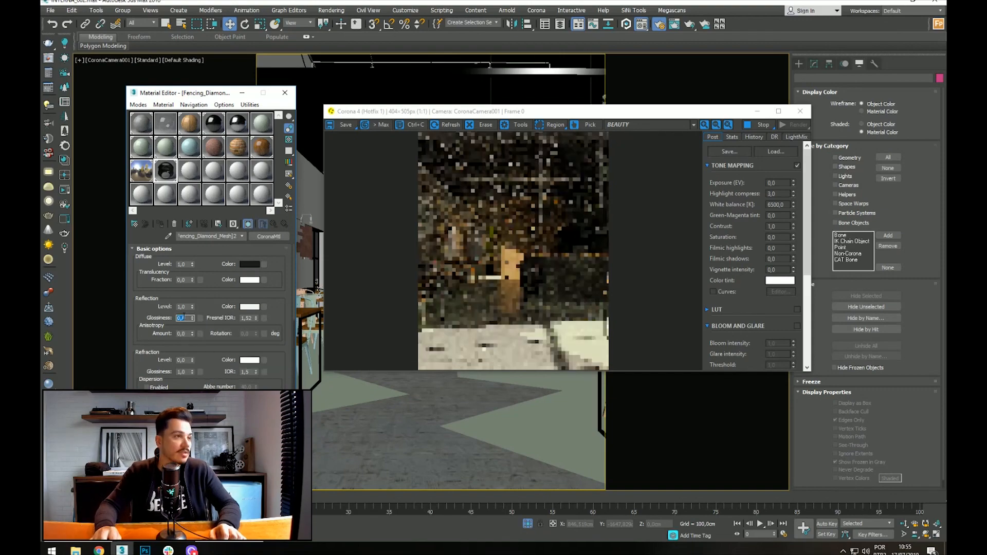
Step: Examine the ceiling mesh, the brick-patched wall and the bar area up close in the interactive render
click(554, 174)
scroll(434, 155, up, 2)
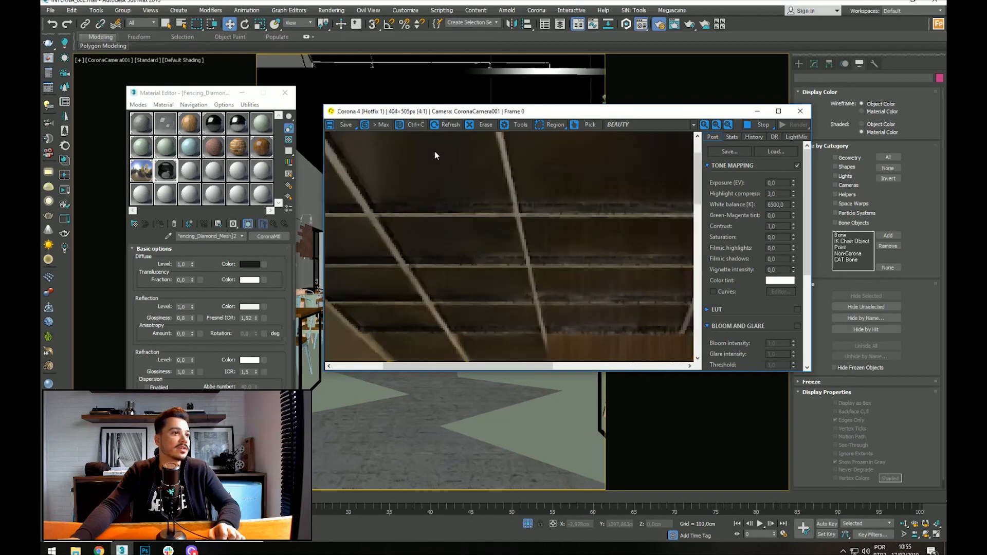
scroll(516, 229, down, 2)
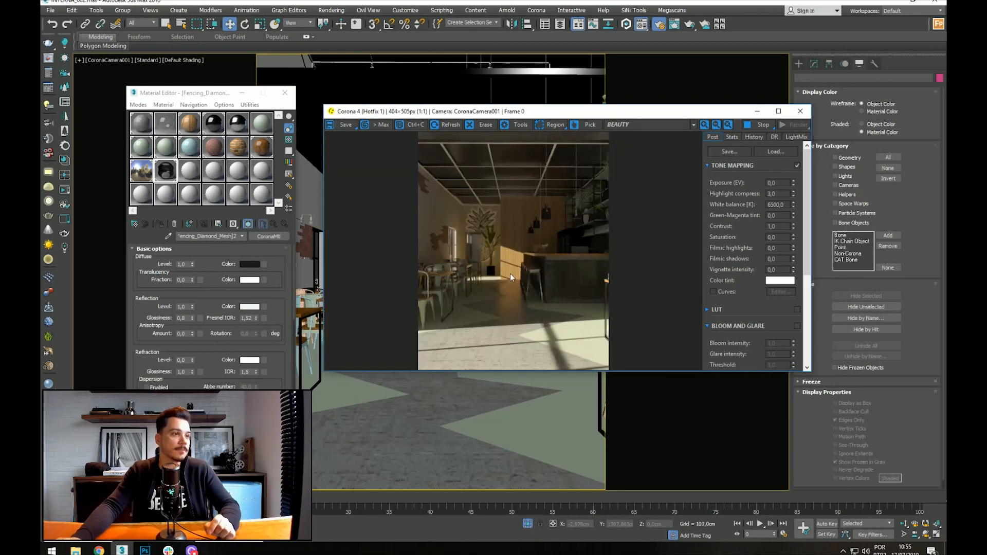
scroll(483, 242, up, 2)
drag(366, 239, 458, 275)
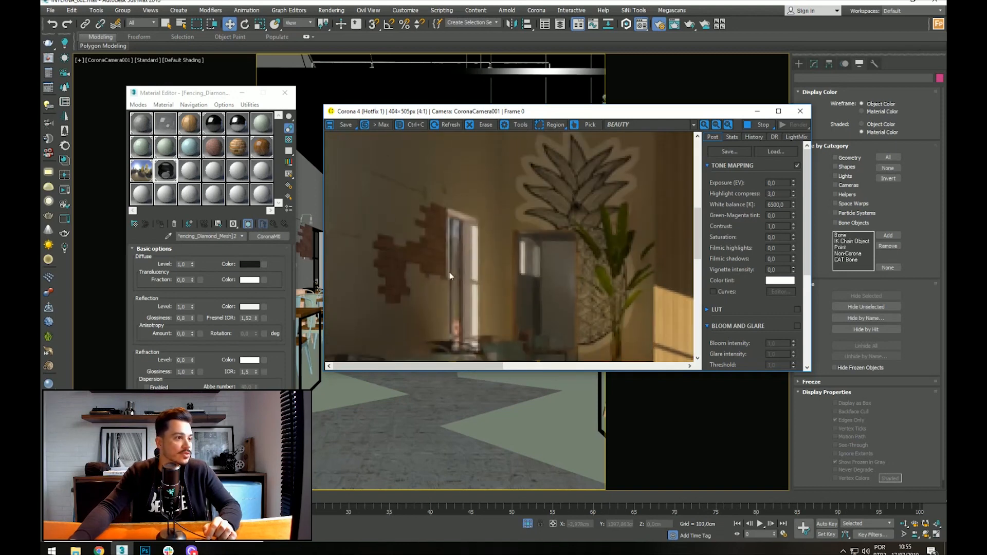
scroll(416, 266, down, 2)
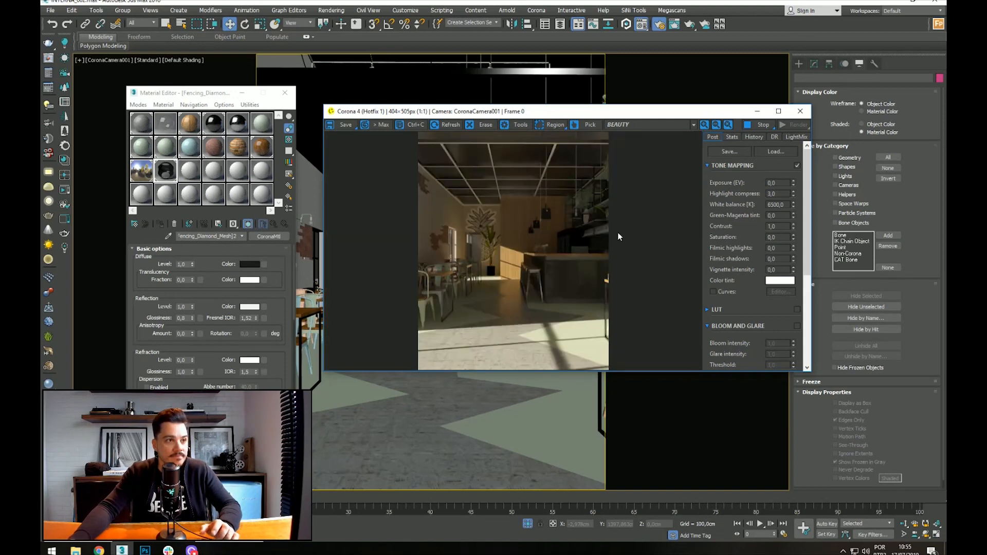
scroll(592, 256, up, 2)
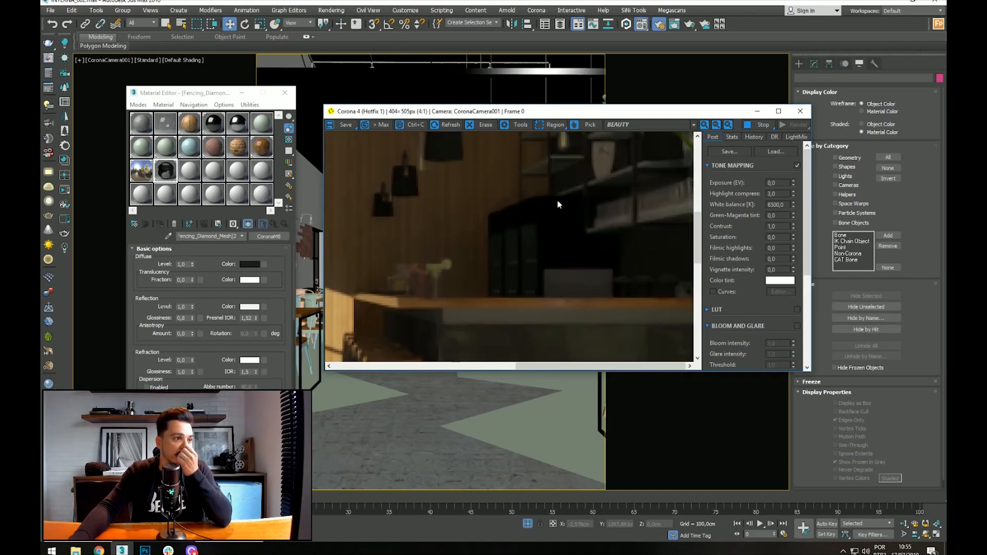
Step: Move the frame buffer off the bar area and sample the Color_H14 and Plastic_orange materials from the camera view into an unused material slot
drag(626, 115, 598, 271)
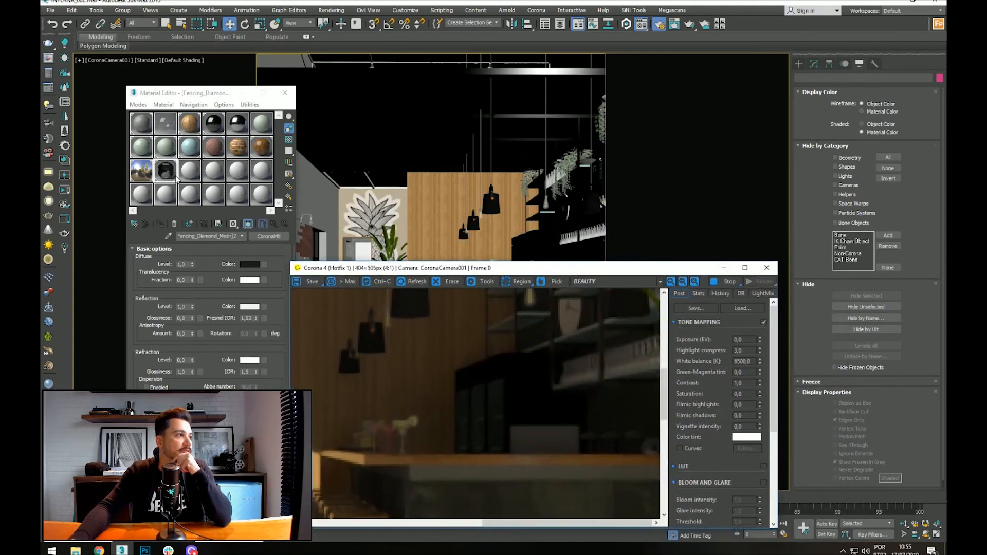
click(190, 172)
click(169, 236)
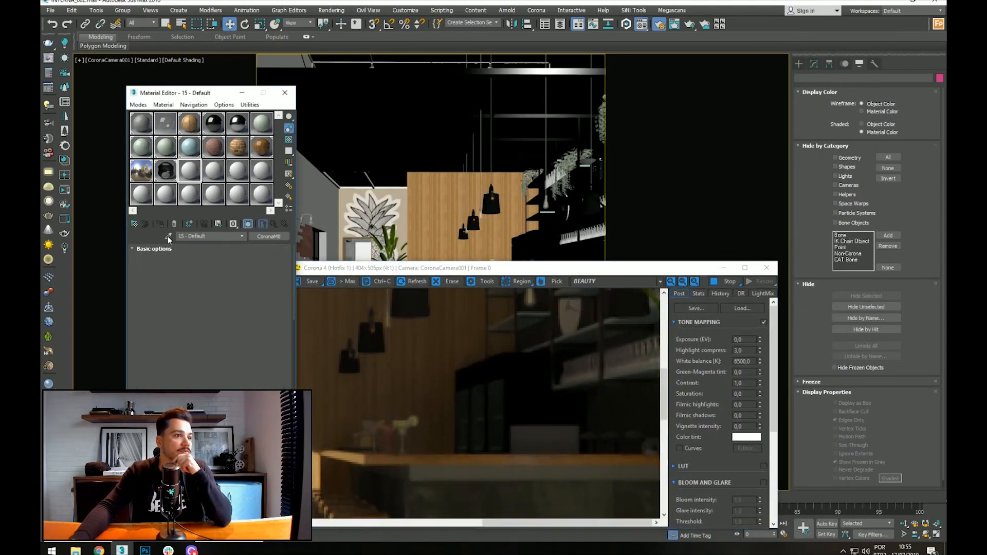
click(503, 218)
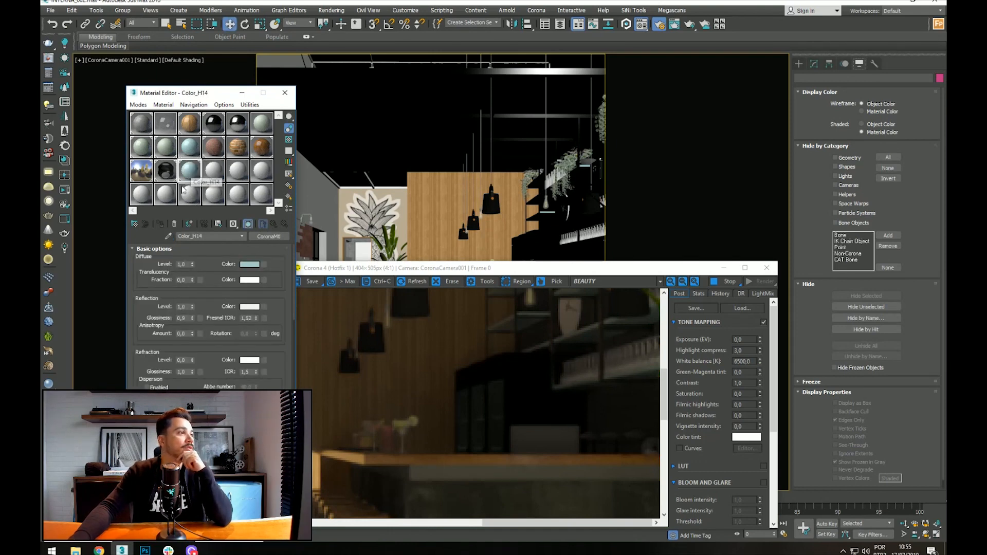
click(168, 236)
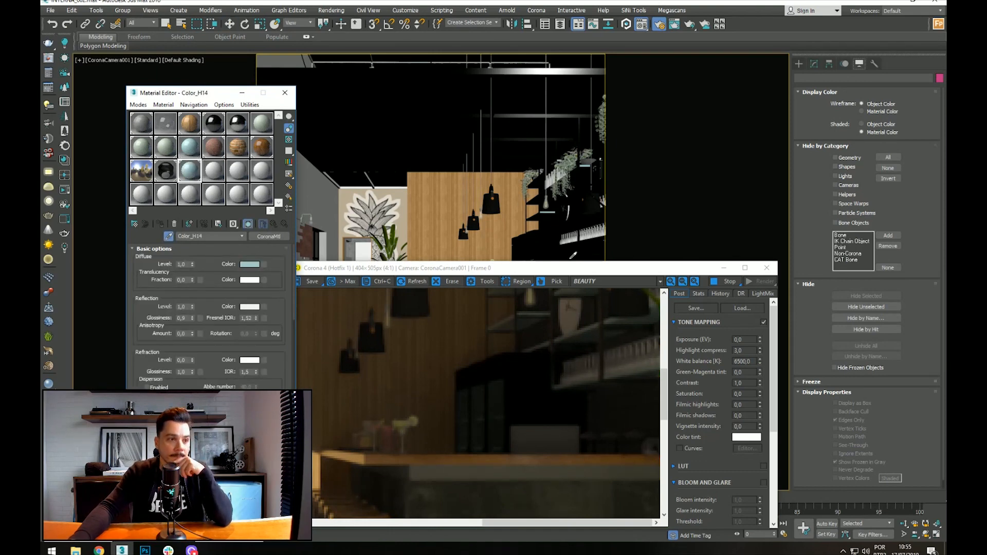
click(533, 236)
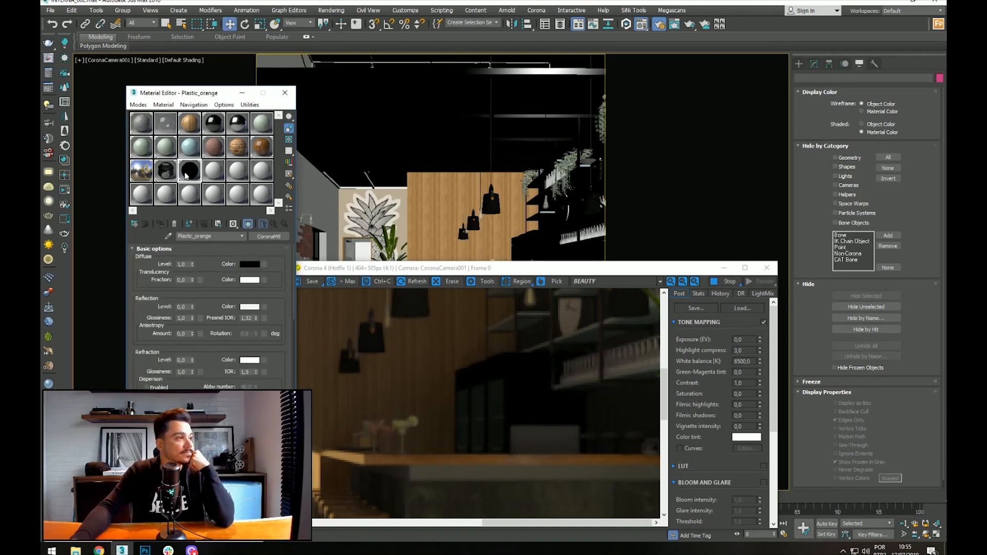
Step: Copy the Iron Fingerprints material and paste it as an instance over the sampled Plastic_orange material
click(216, 126)
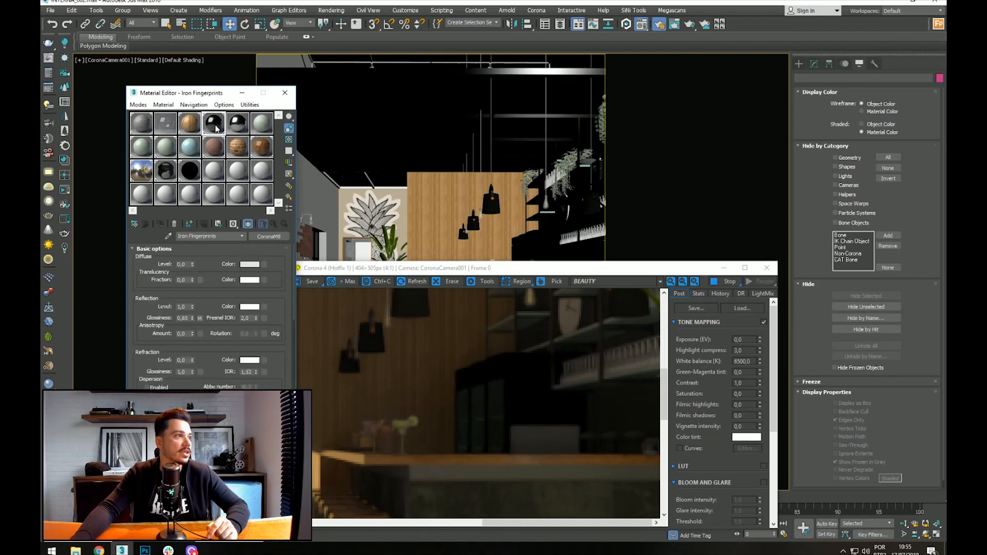
right_click(270, 239)
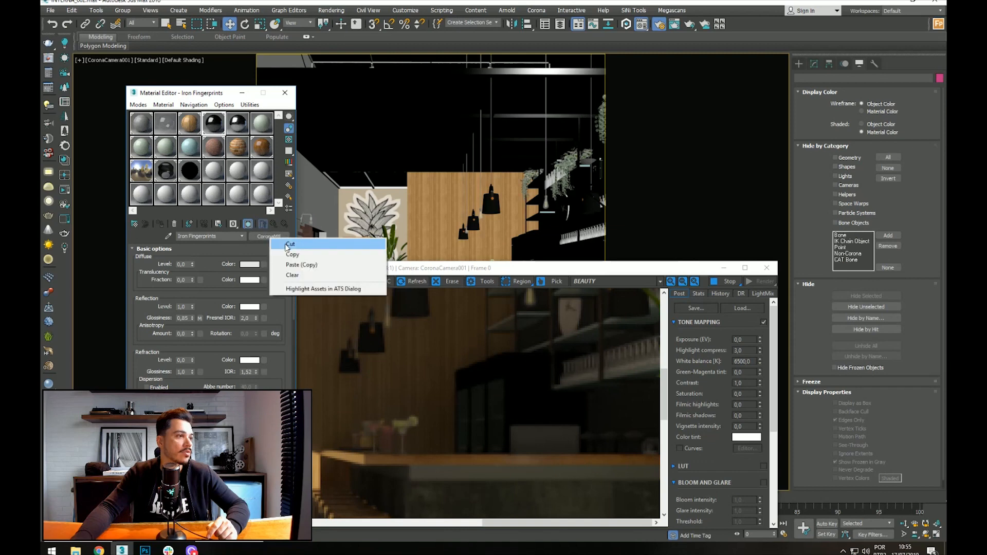
click(288, 256)
click(197, 173)
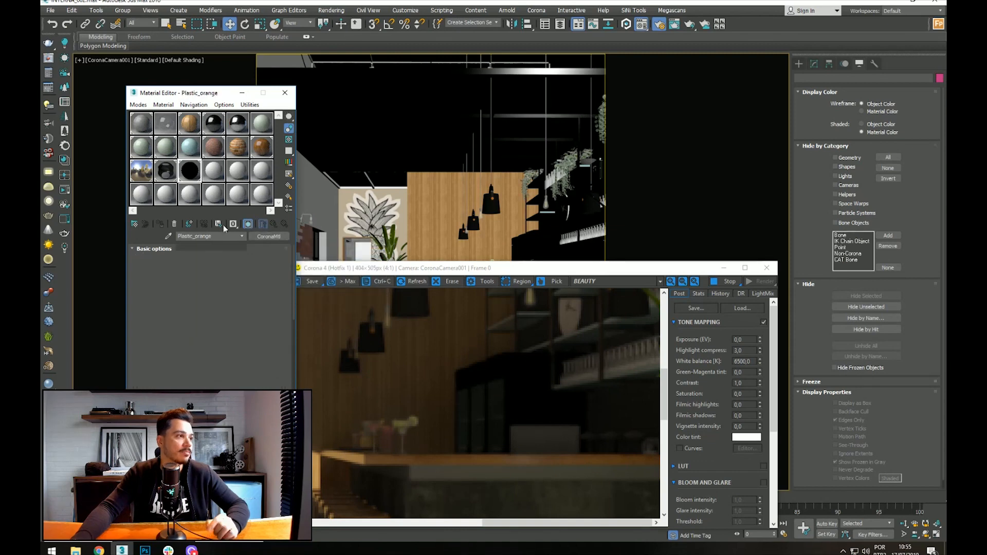
right_click(260, 236)
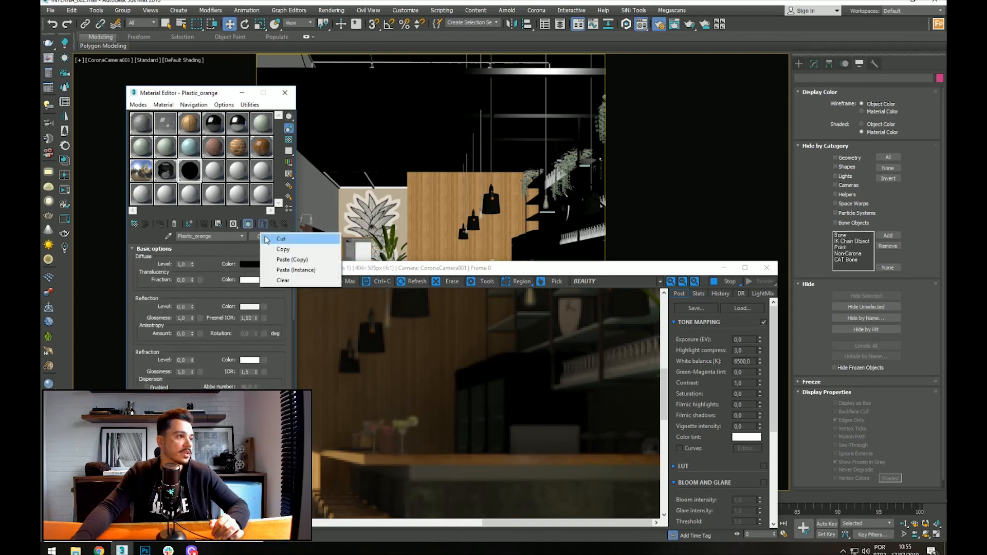
click(295, 270)
click(598, 363)
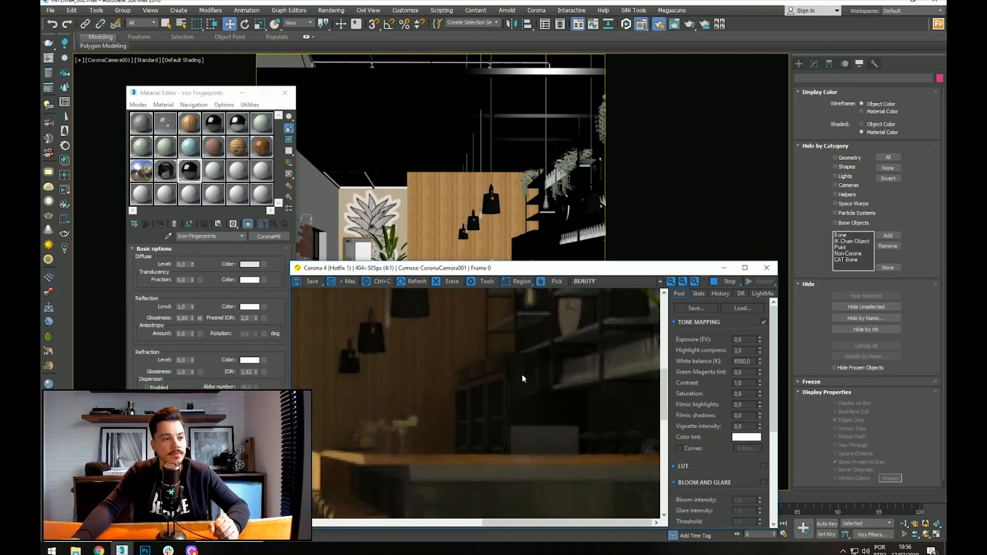
Step: Check the bar and shelves in the render, review the Iron Fingerprints parameters, and close the material editor
scroll(339, 372, down, 1)
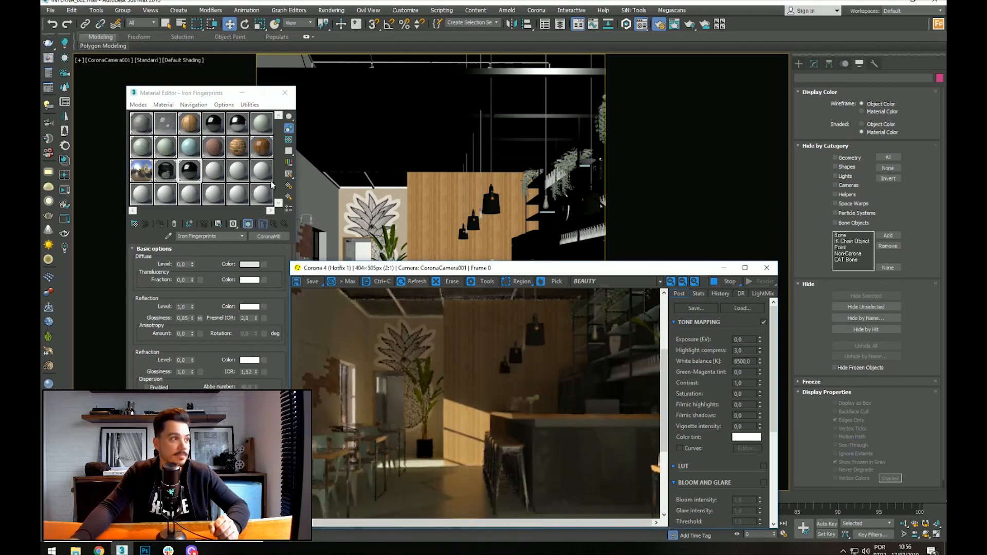
click(245, 310)
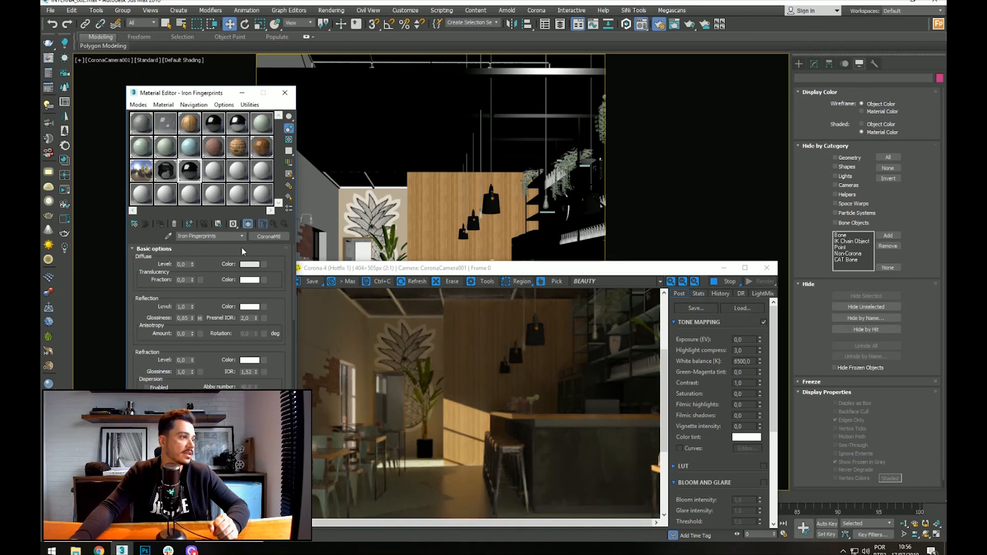
scroll(278, 275, down, 1)
drag(278, 273, 287, 391)
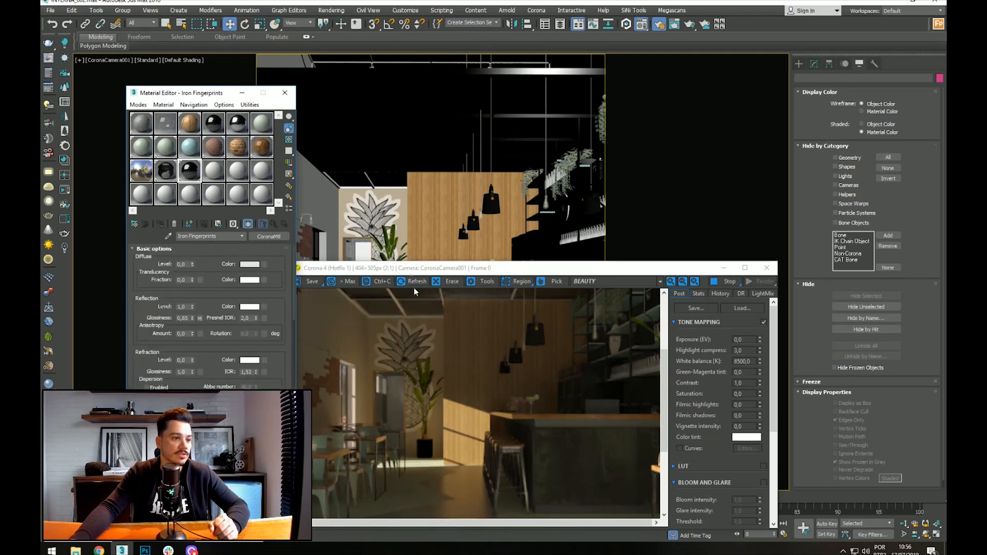
click(285, 93)
scroll(615, 373, down, 2)
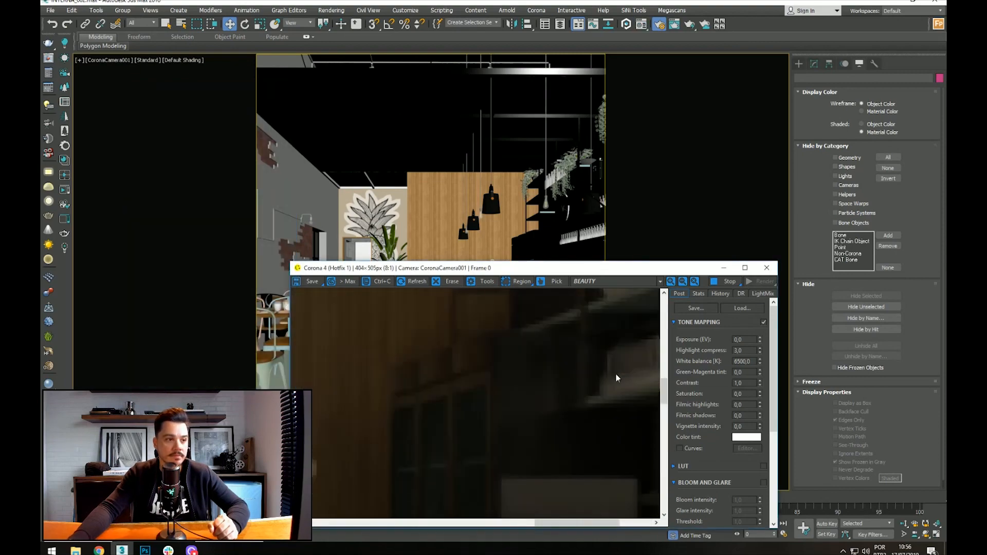
Step: Move the frame buffer clear of the ceiling in the camera view and sample the skp_front_default material from the scene into the current slot
drag(637, 268, 400, 202)
right_click(391, 132)
click(375, 141)
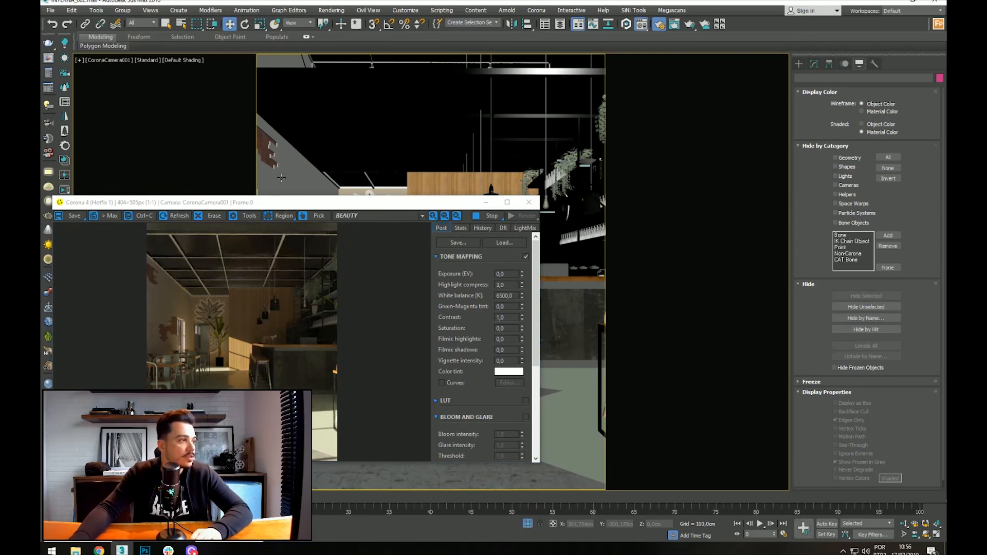
key(m)
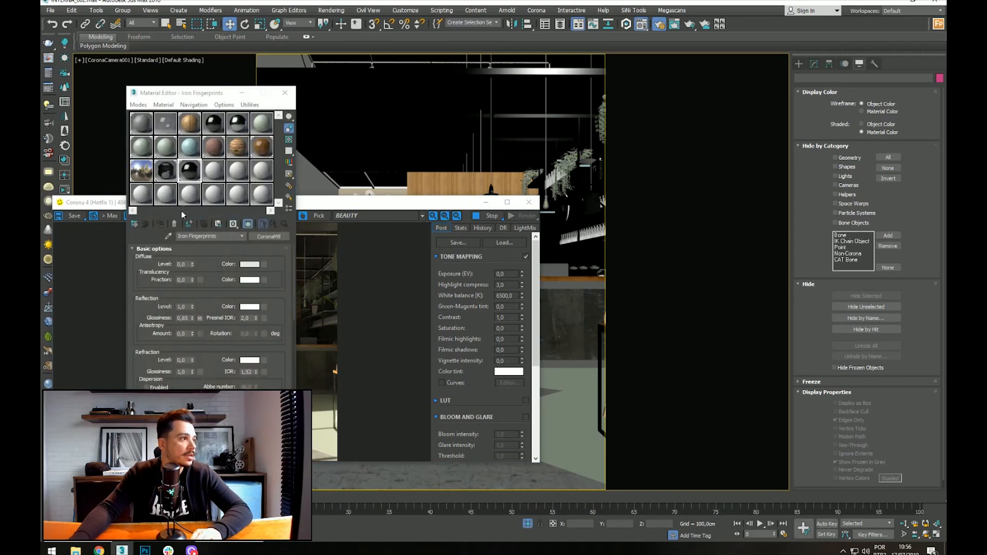
click(169, 236)
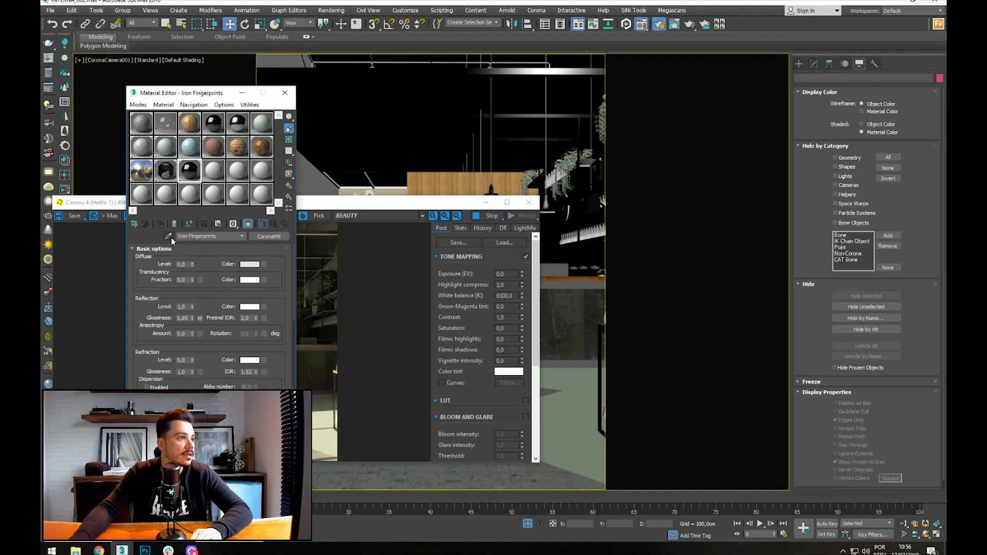
click(370, 179)
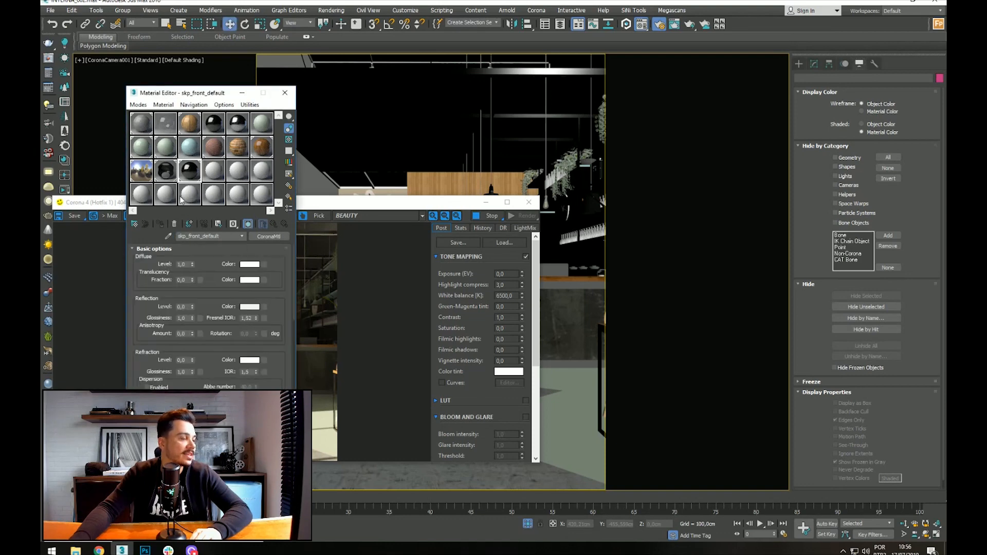
Step: Copy the Iron Fingerprints material and paste it as a copy over the sampled skp_front_default material
click(239, 126)
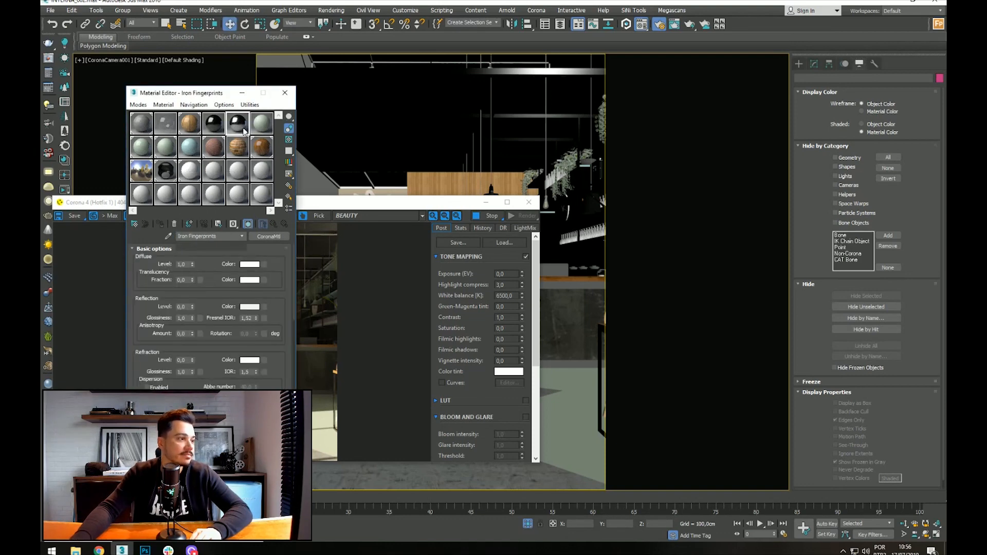
drag(227, 96, 687, 142)
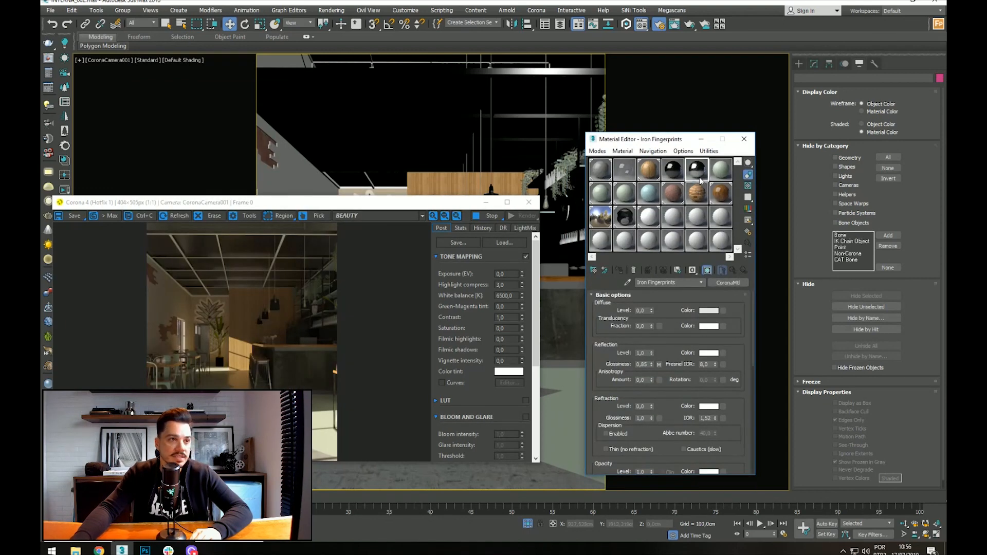
click(727, 283)
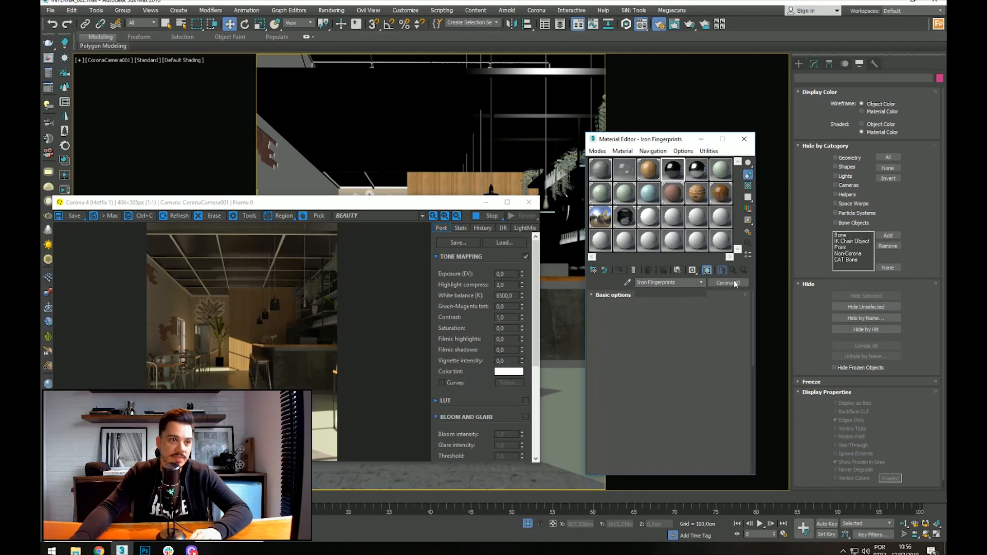
right_click(737, 283)
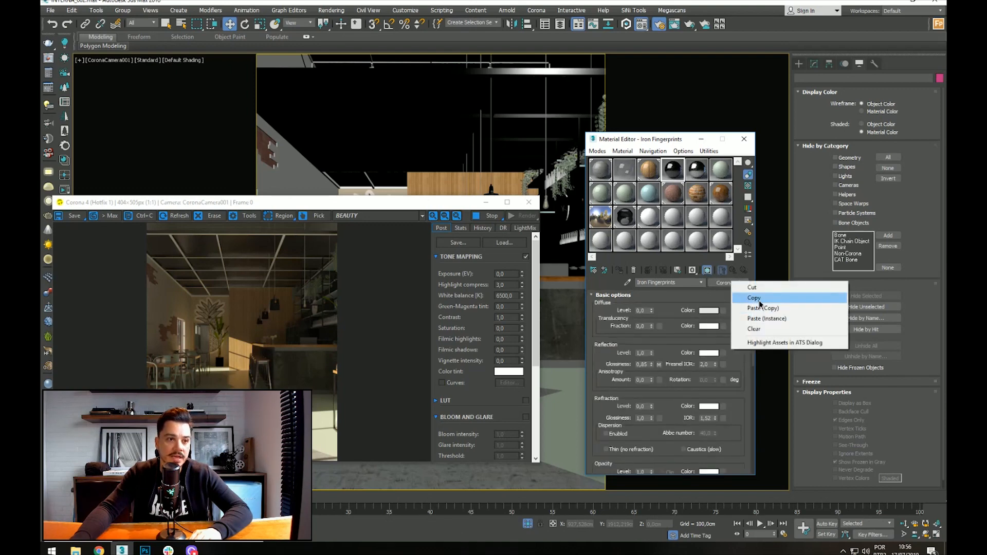
click(754, 298)
click(649, 217)
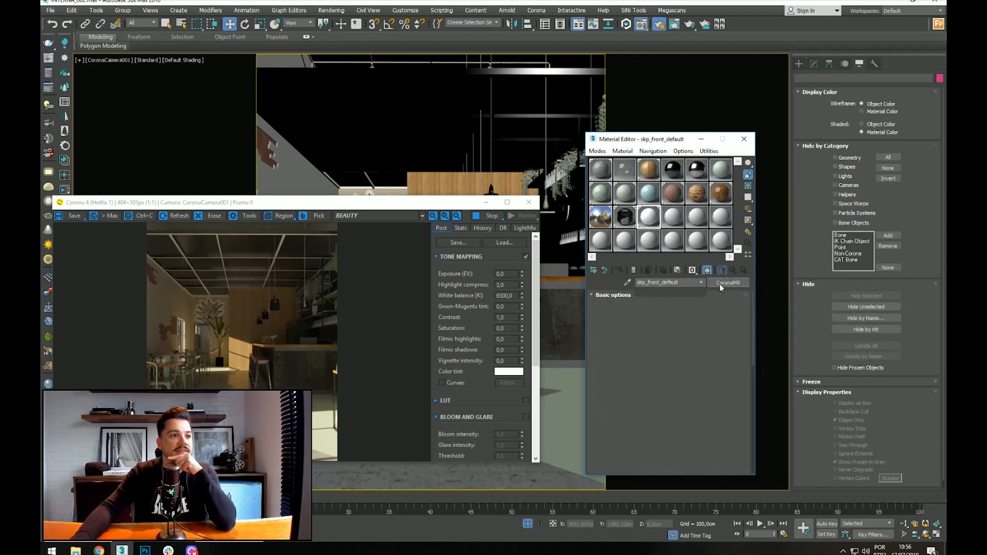
right_click(733, 283)
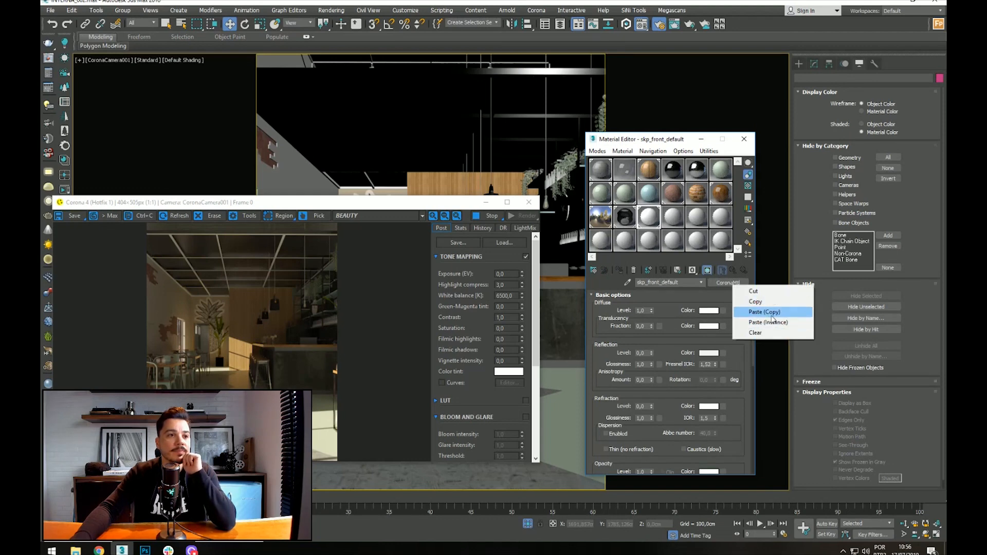
click(771, 313)
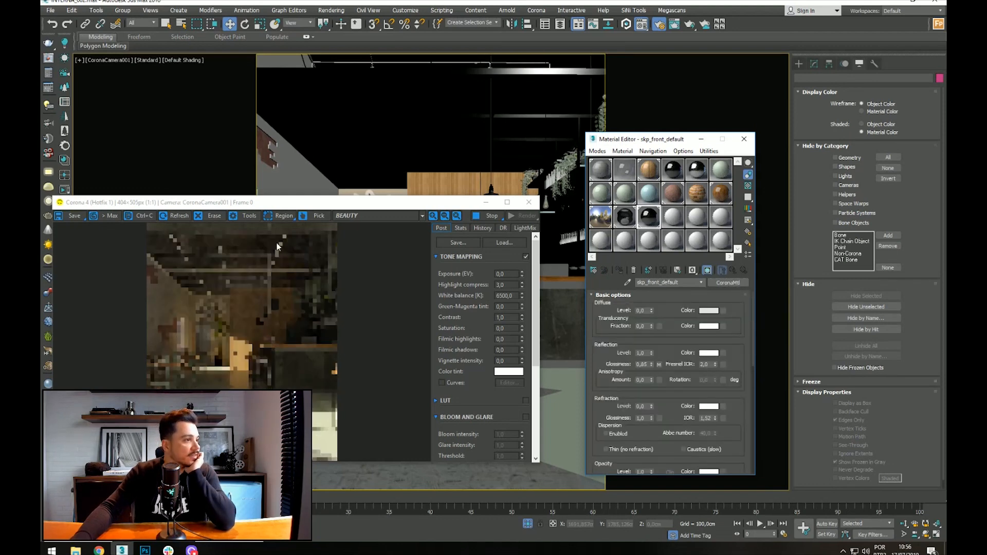
Step: Check the ceiling and pendant lamps in the render, and close the frame buffer and the material editor
click(288, 269)
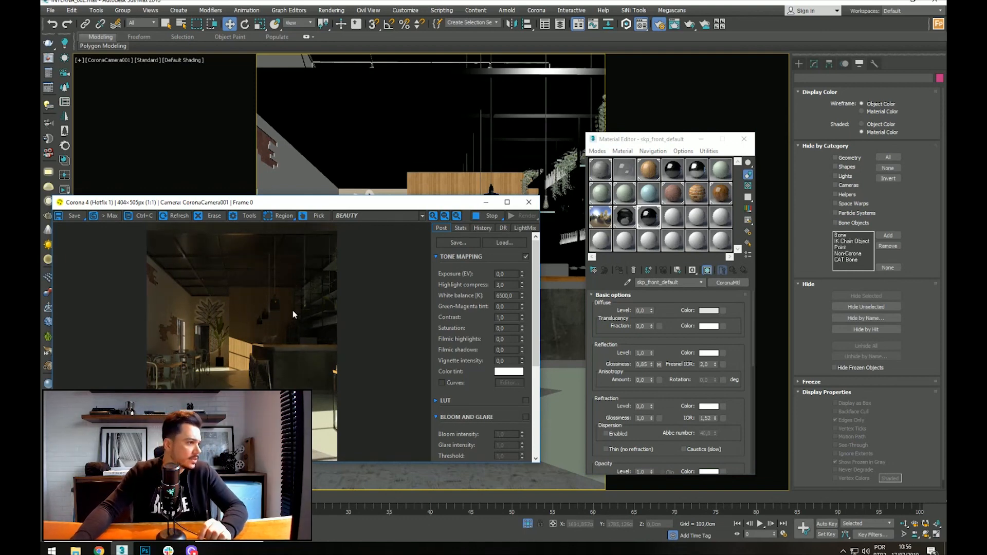
scroll(207, 263, up, 3)
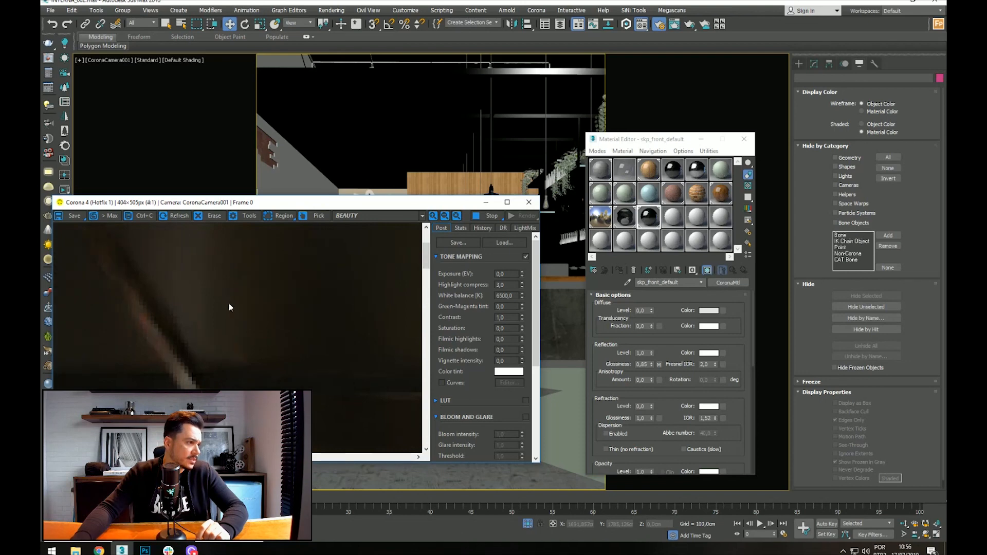
scroll(281, 320, down, 3)
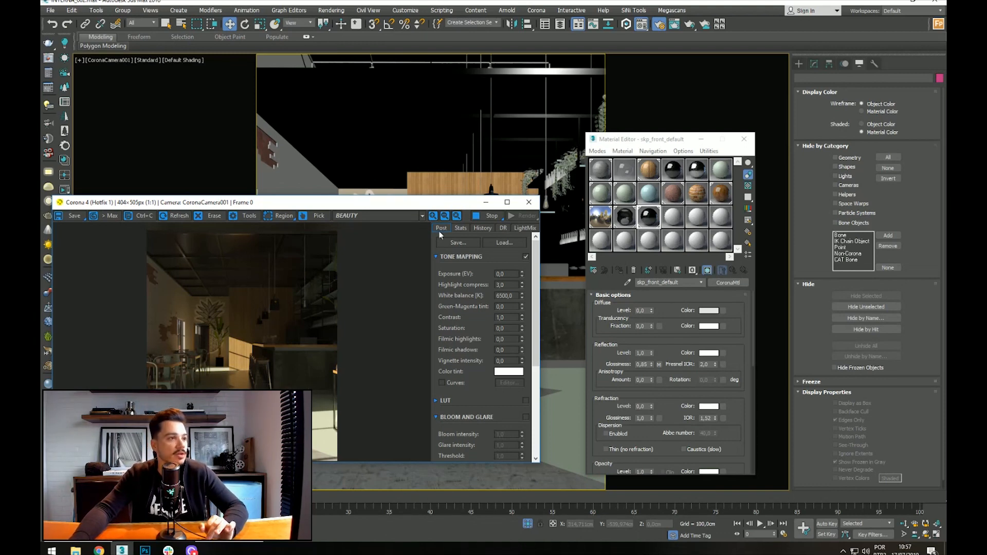
click(528, 203)
click(744, 138)
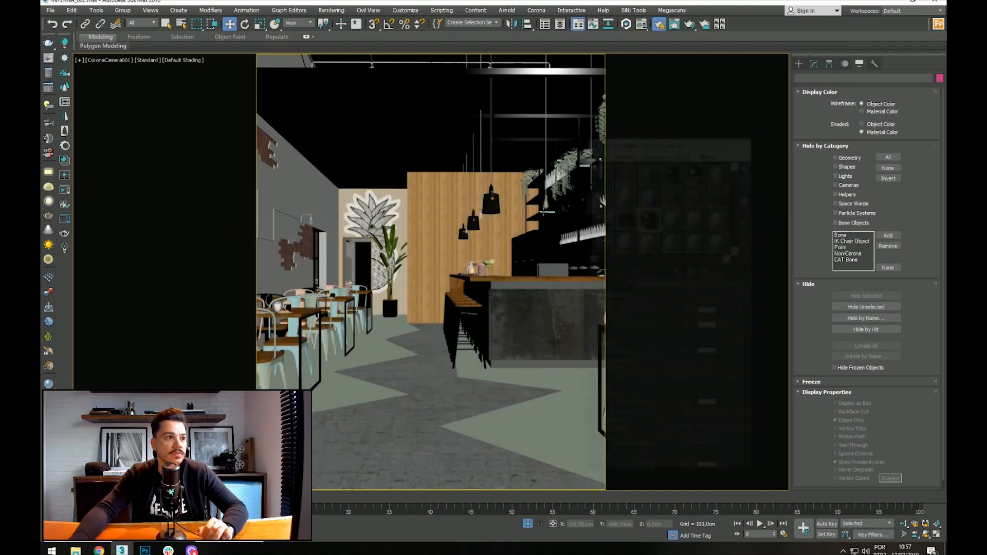
Step: Try isolating the pendant lamp shades above the bar in the camera view, and end the isolation
click(493, 201)
click(493, 210)
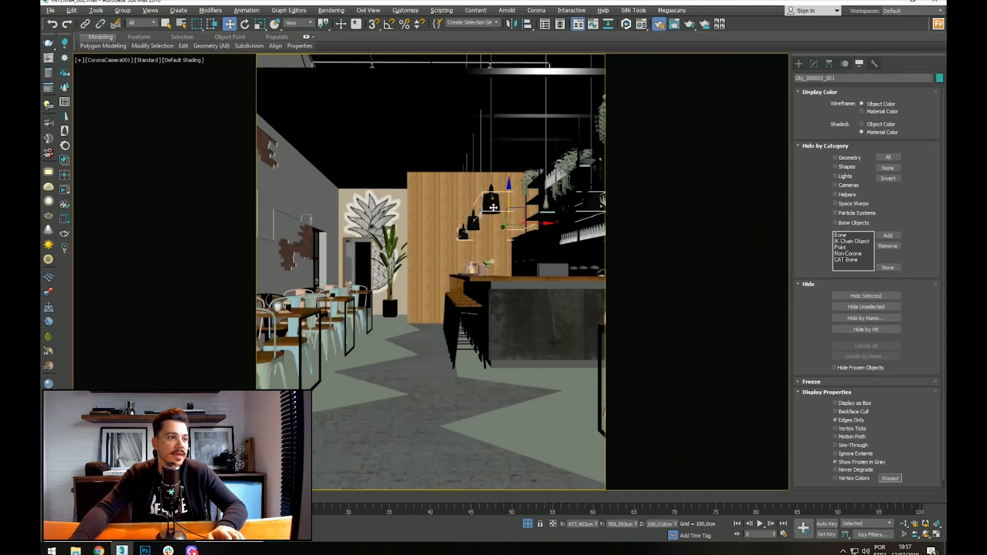
key(alt+q)
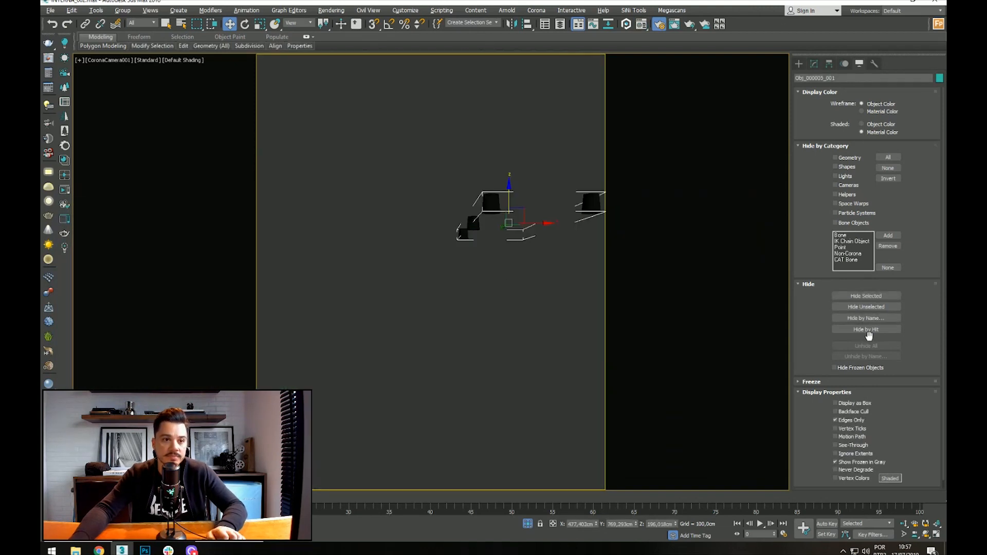
click(631, 223)
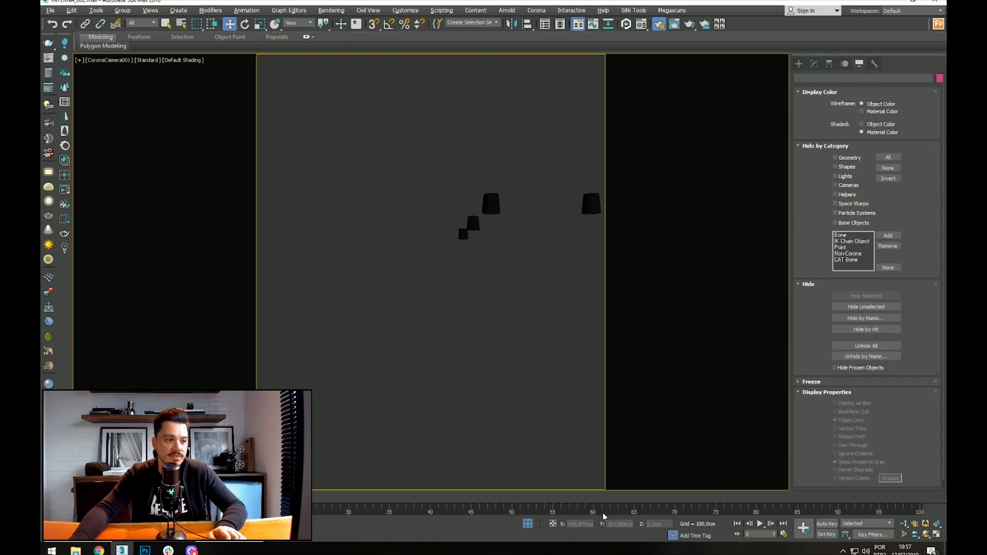
click(528, 523)
Step: Try isolating the small fittings on the pendant lamps from the wireframe view and examine them in perspective
key(F3)
click(492, 199)
key(alt+q)
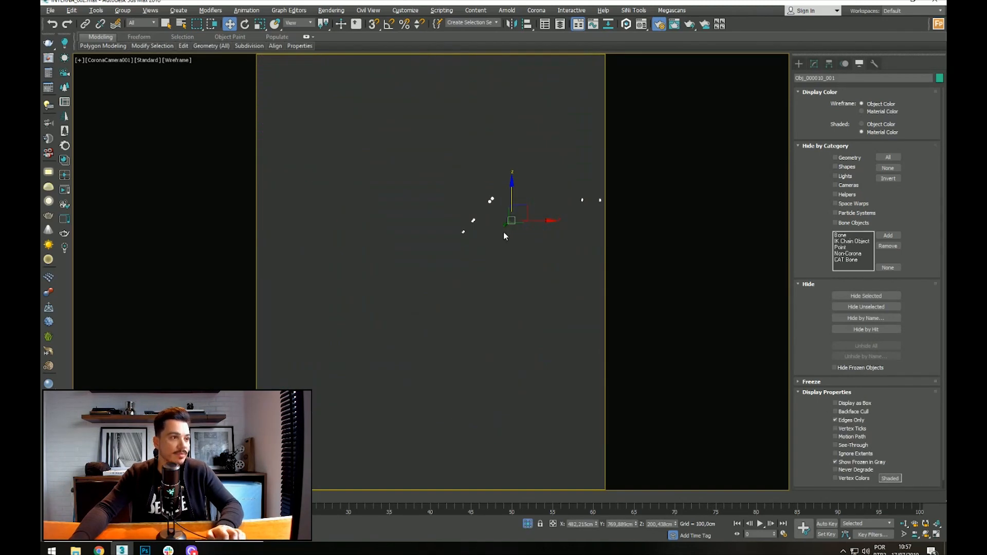
key(p)
key(z)
alt+middle_drag(504, 231, 463, 288)
scroll(446, 314, up, 5)
alt+middle_drag(347, 290, 274, 279)
scroll(272, 276, down, 4)
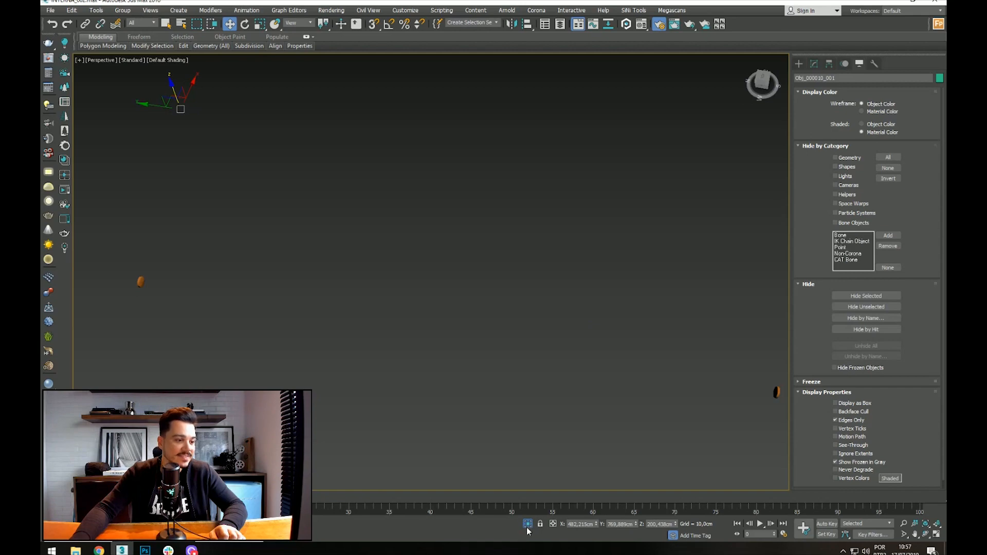
Step: Return to the camera view and unhide all objects
key(c)
click(497, 239)
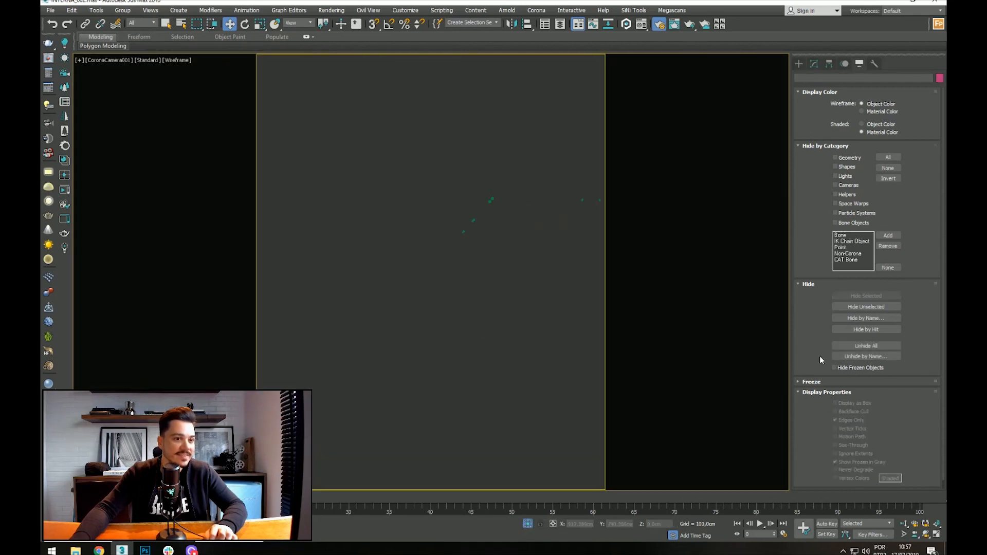
click(866, 346)
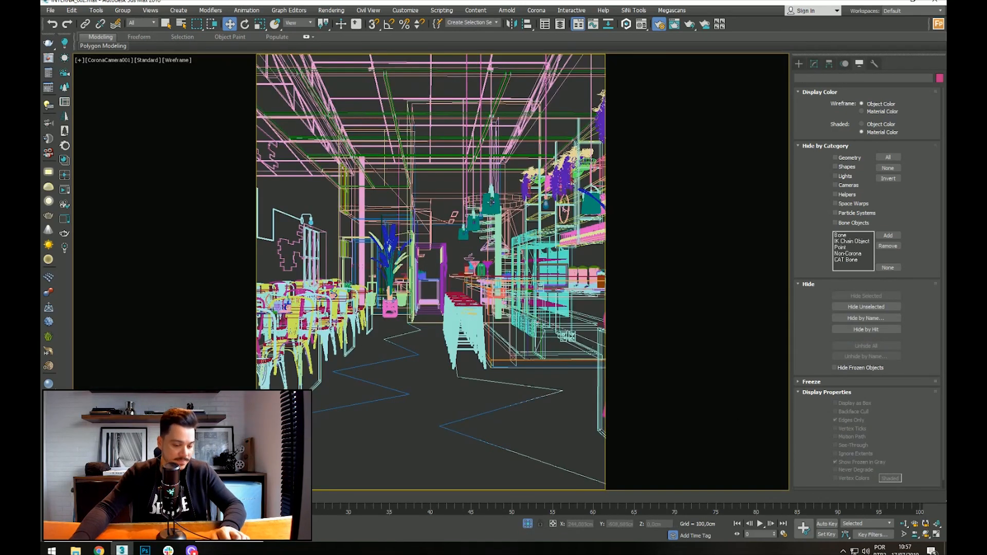
key(F3)
key(F3)
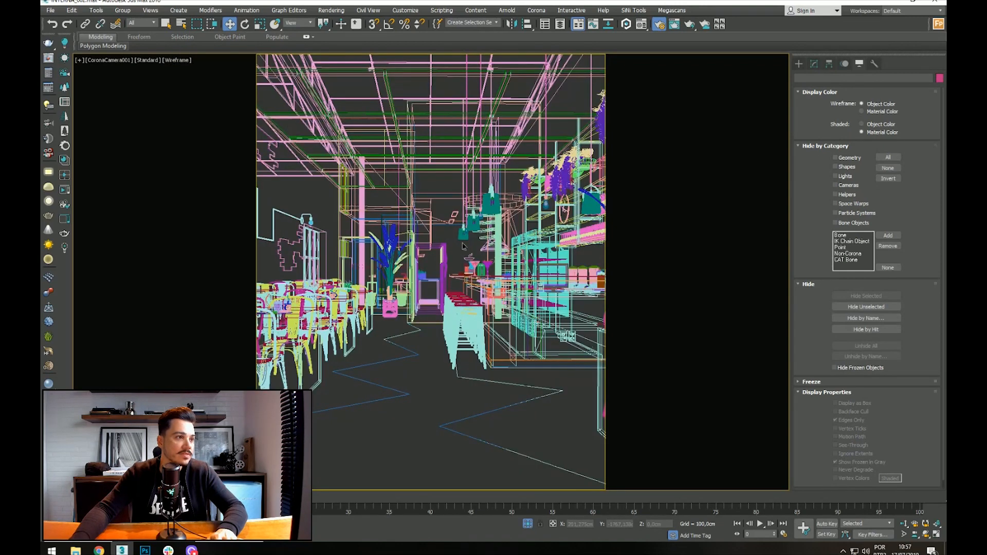
Step: Isolate the pendant lamp objects in the camera view, hide the connected metal furniture and ceiling frame, and restore default shading
click(465, 232)
key(alt+q)
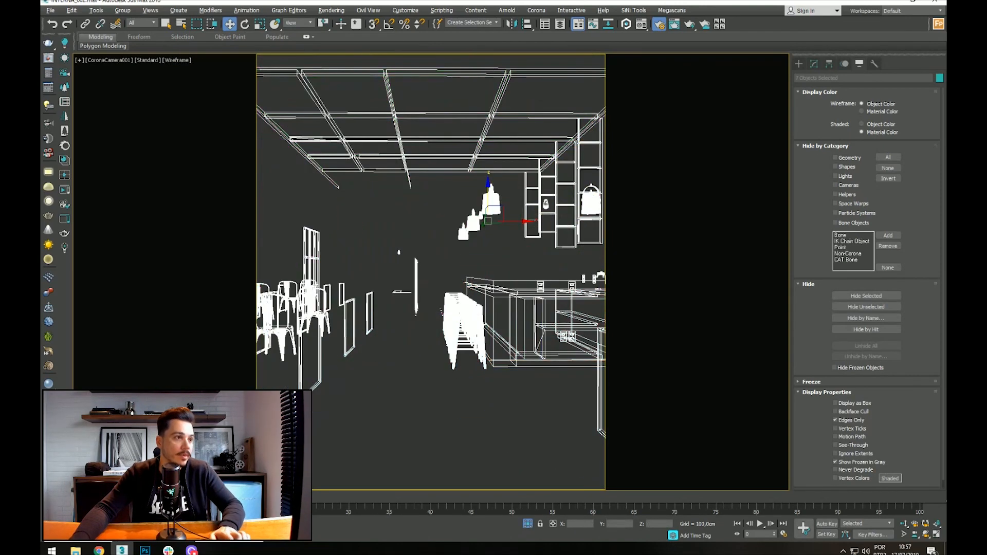
key(ctrl+i)
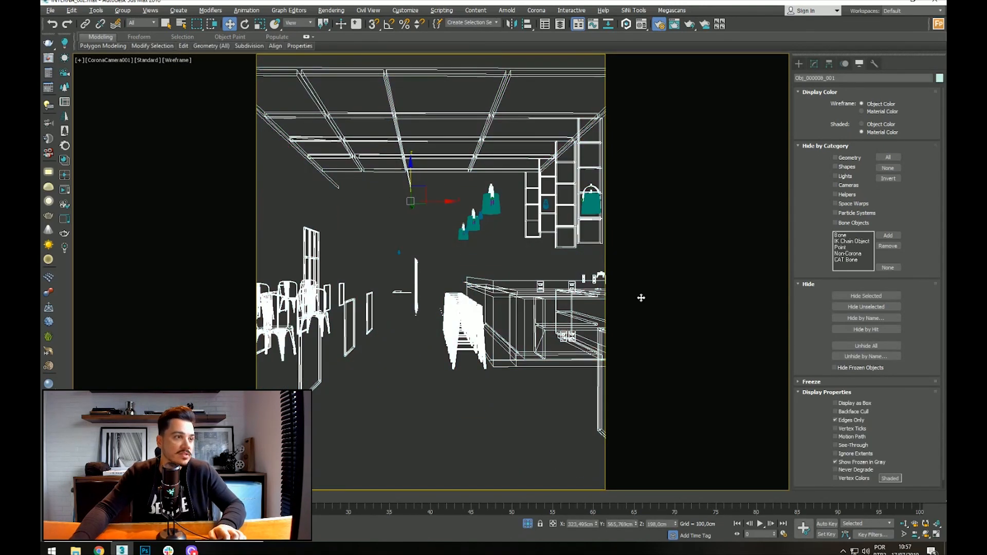
click(859, 297)
key(F3)
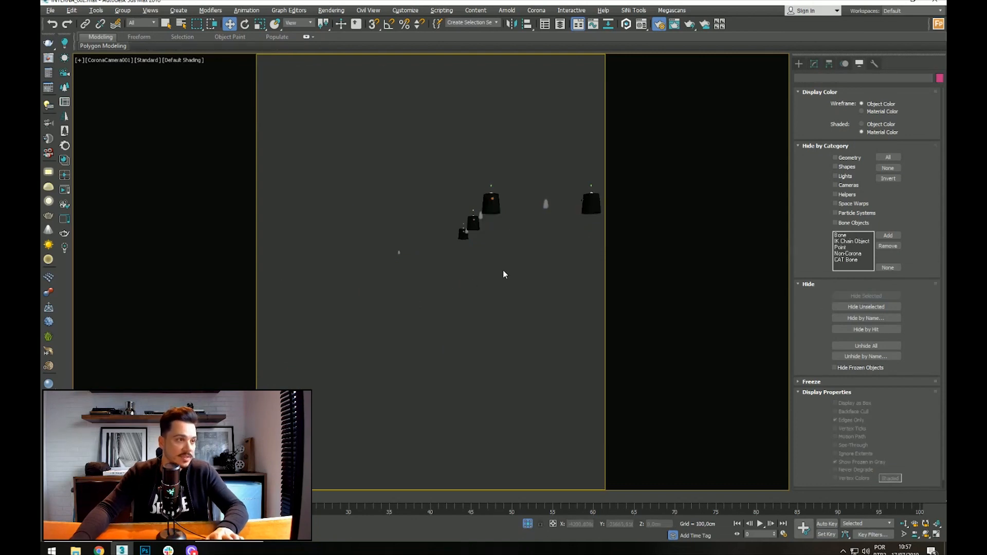
Step: Zoom in under a pendant lamp in perspective and sample the bulb's lampada material into an unused material slot
key(p)
scroll(501, 270, up, 8)
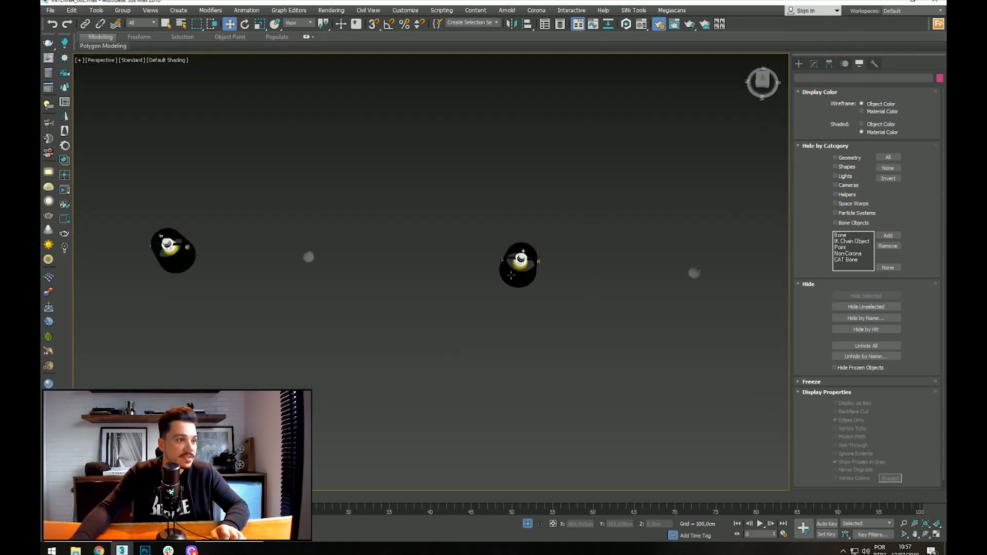
alt+middle_drag(500, 276, 567, 211)
key(m)
click(667, 224)
click(457, 205)
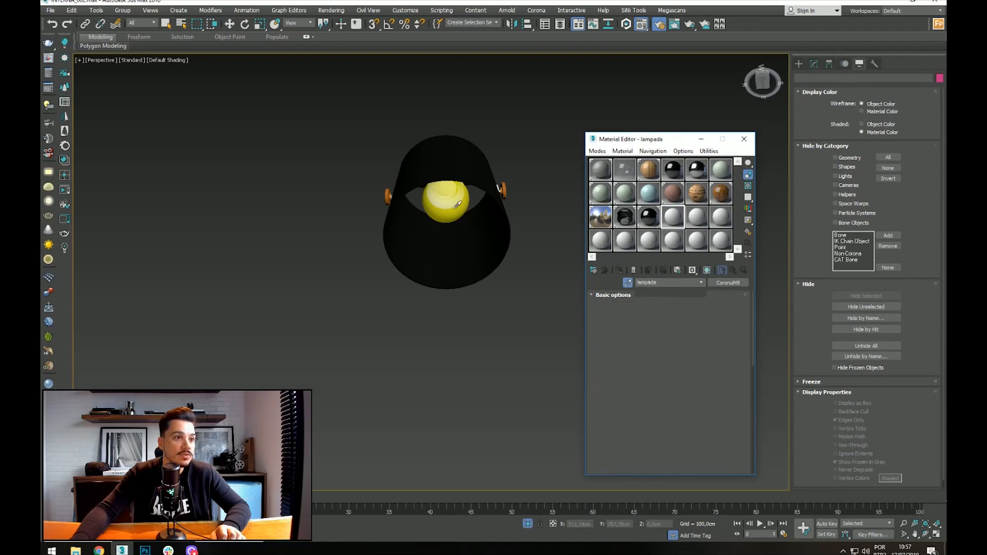
Step: Convert the lampada material to CoronaLightMtl with a warm pale-yellow emission color and an intensity of 3
click(728, 283)
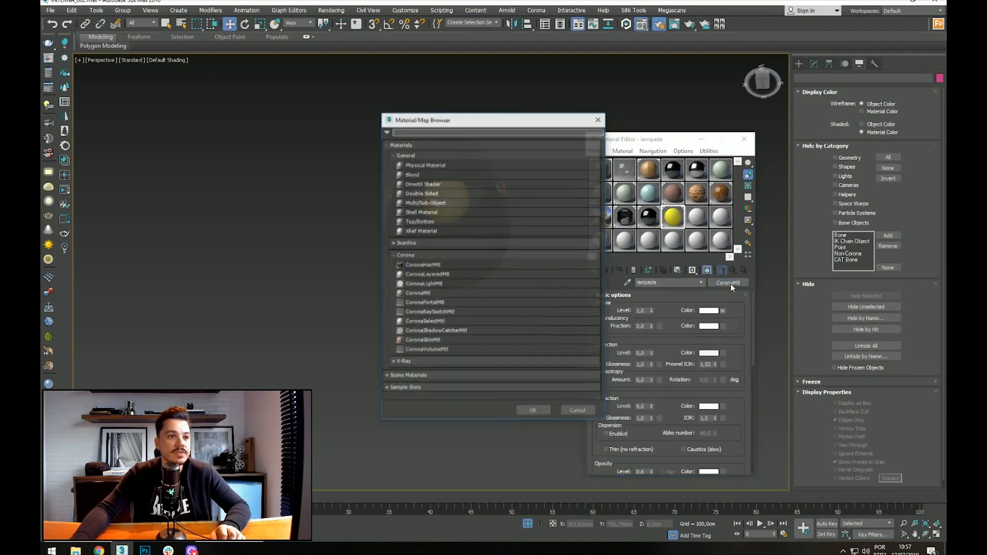
double_click(436, 284)
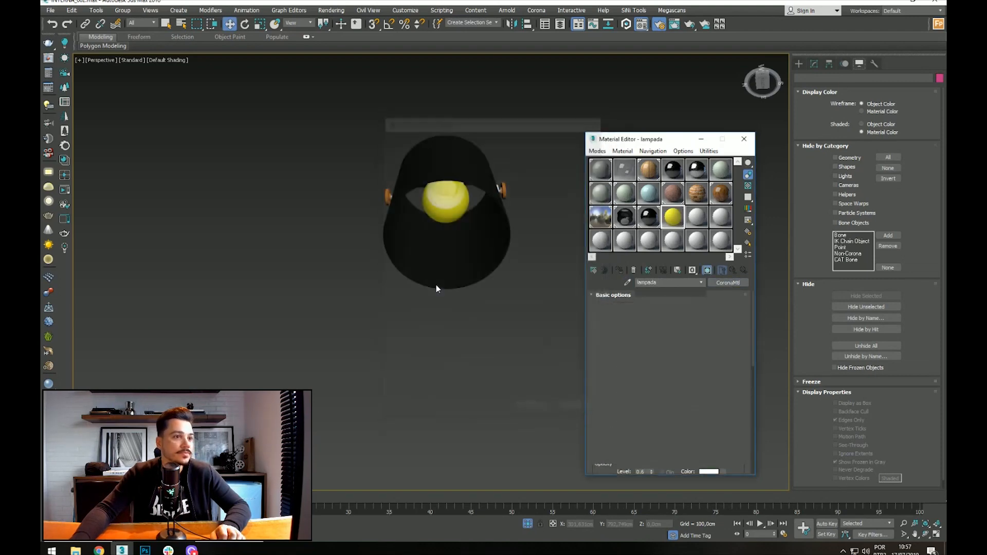
click(642, 311)
click(378, 75)
click(242, 58)
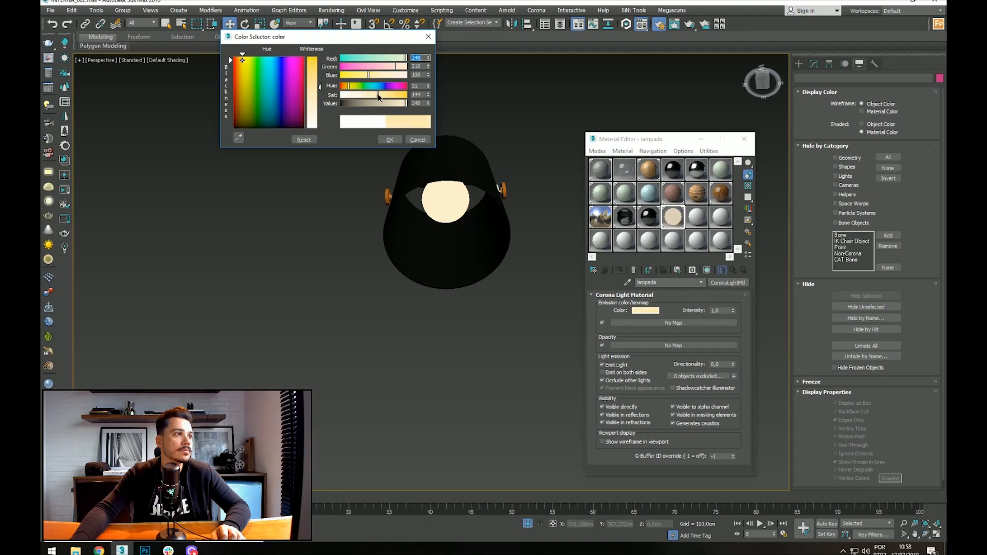
click(388, 140)
text(3)
key(Return)
Step: Sample the pendant shade's 0003_DeepPink material into an unused slot and open its enlarged preview
alt+middle_drag(522, 268, 458, 298)
scroll(458, 298, down, 5)
scroll(495, 260, up, 5)
scroll(509, 249, up, 4)
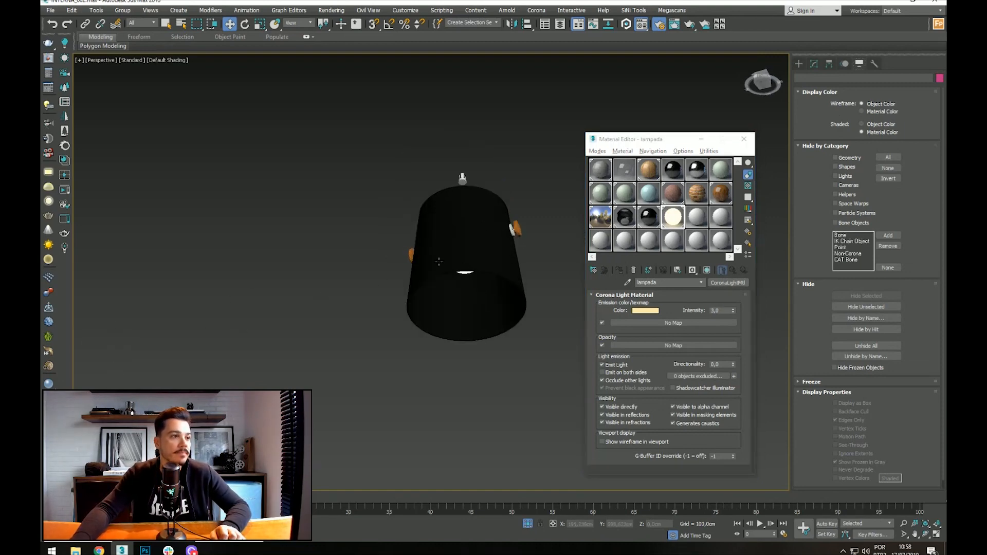
scroll(544, 233, up, 5)
click(698, 217)
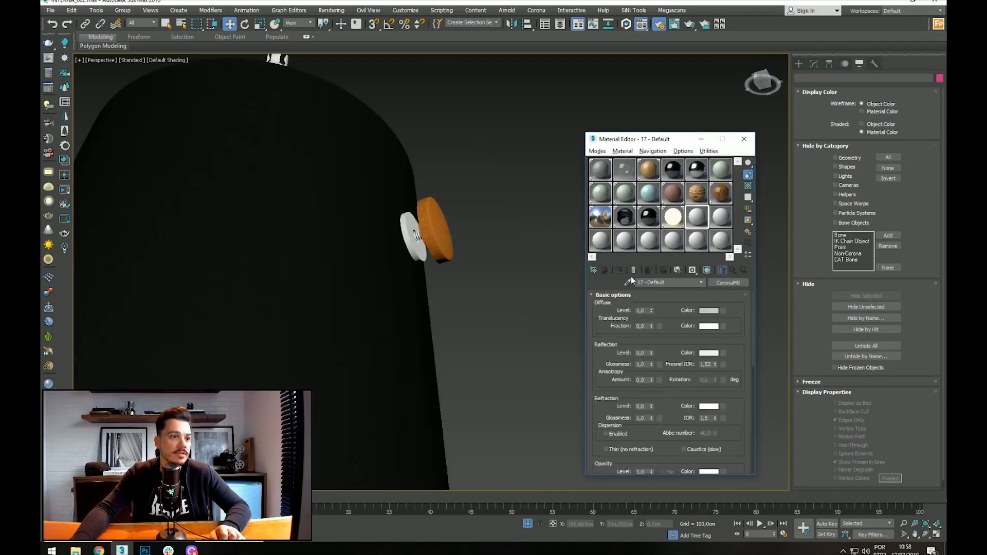
click(378, 139)
double_click(698, 218)
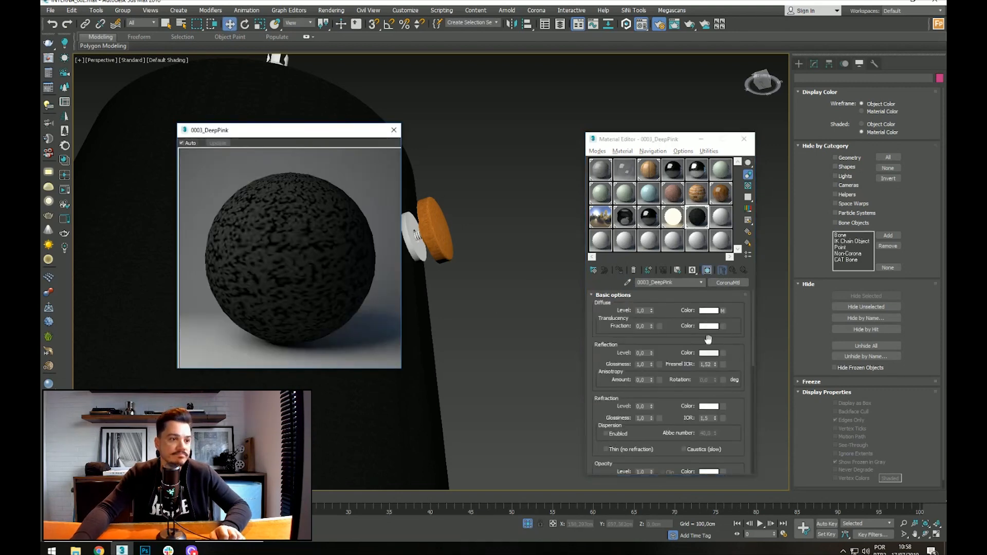
Step: Set the 0003_DeepPink material's translucency fraction to 0,1 and close the enlarged preview
double_click(641, 326)
text(0,2)
key(Return)
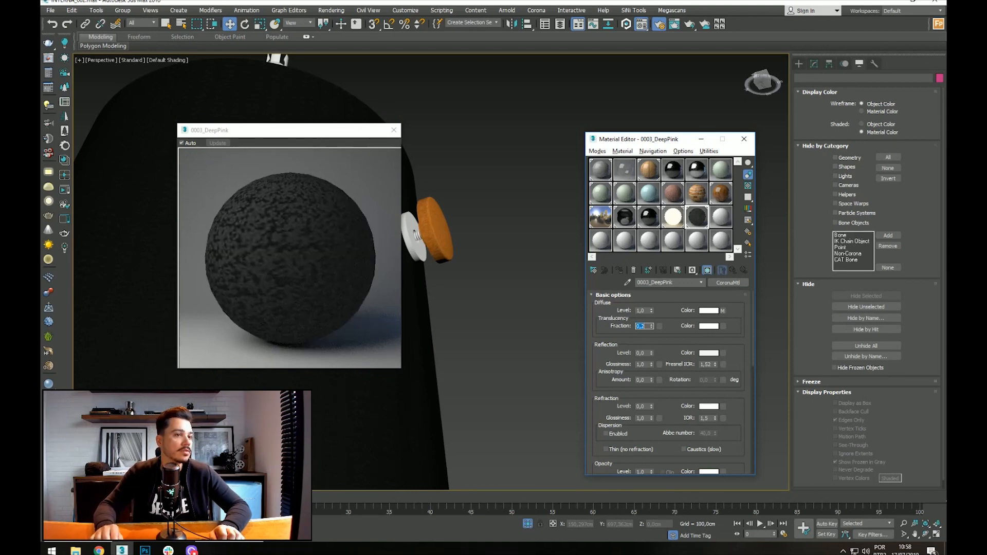
text(0,1)
key(Return)
click(393, 131)
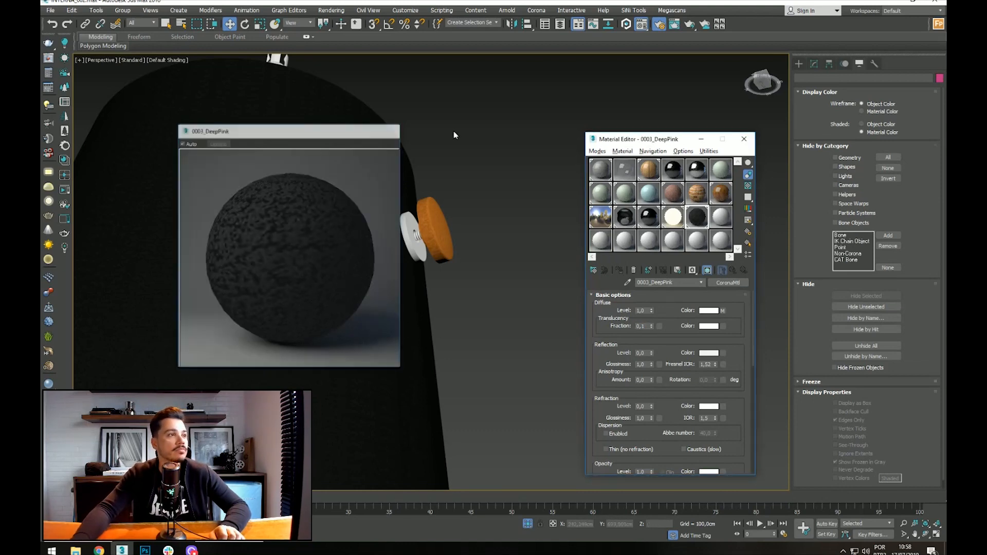
Step: Zoom out from the isolated pendant lamps and unhide all scene objects
scroll(434, 136, down, 3)
middle_drag(398, 215, 461, 129)
scroll(417, 232, down, 6)
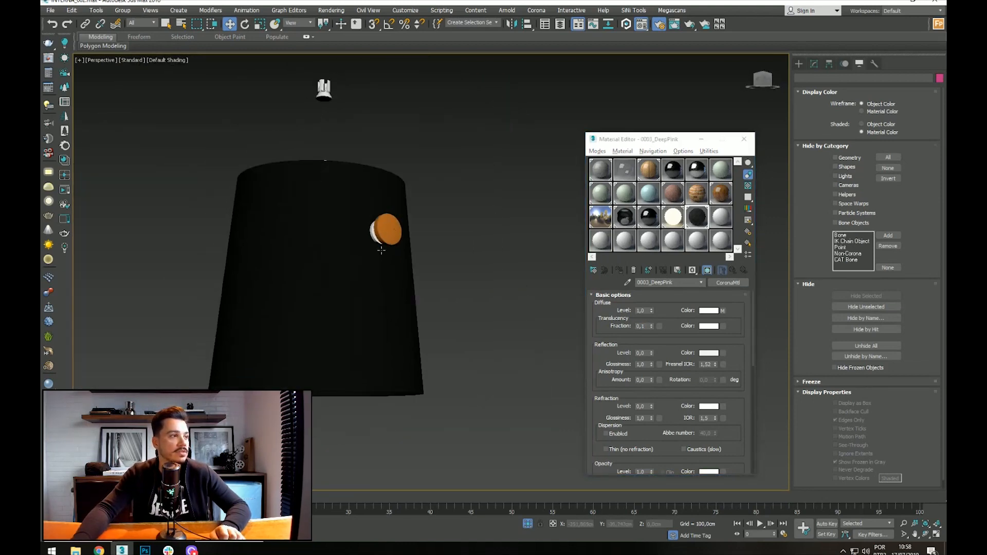
scroll(428, 244, down, 5)
scroll(378, 256, up, 2)
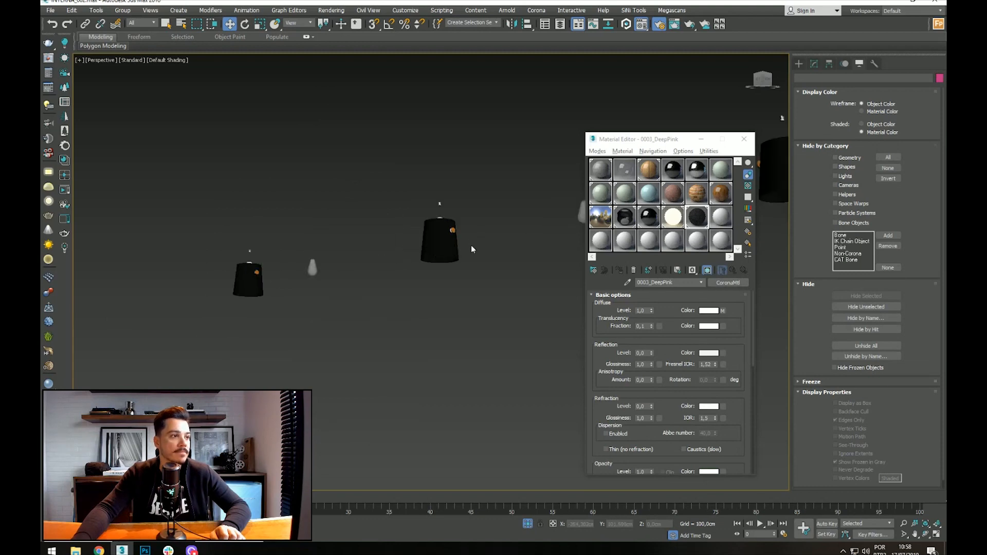
middle_drag(470, 240, 378, 267)
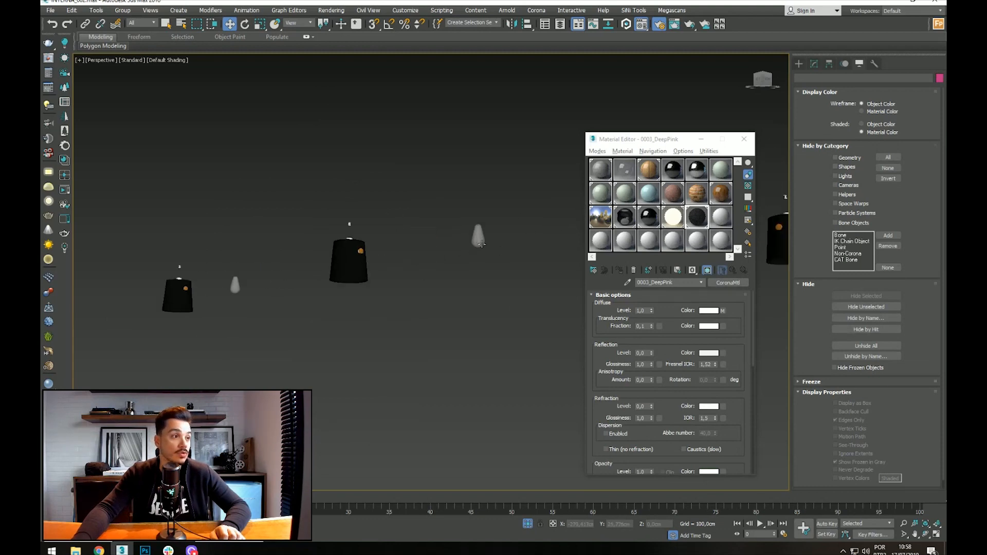
click(866, 346)
Step: Sample the bulb fillament material from the clear hanging bulb into an unused material slot, using wireframe display to reach the filament
scroll(487, 239, up, 5)
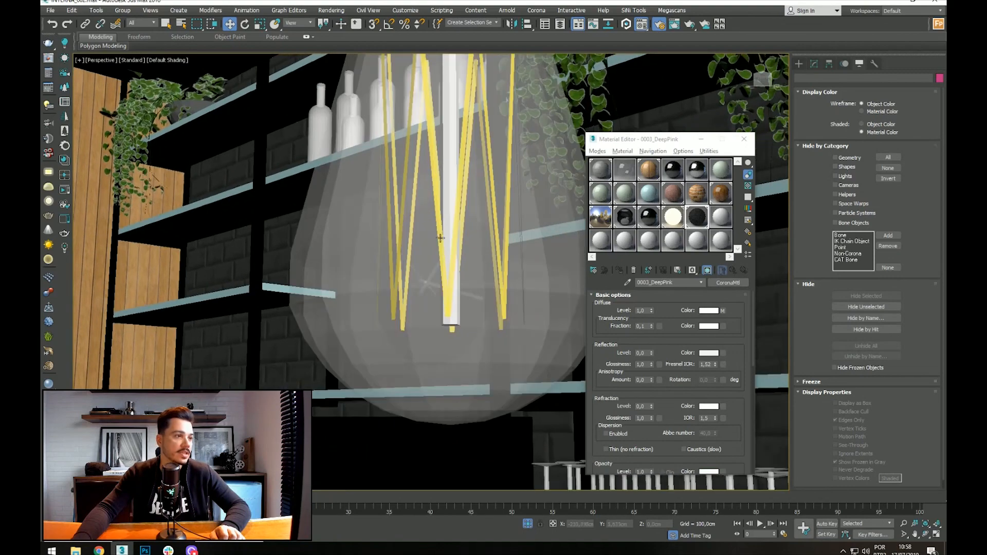
key(F3)
key(F3)
key(F3)
scroll(532, 250, up, 1)
click(725, 226)
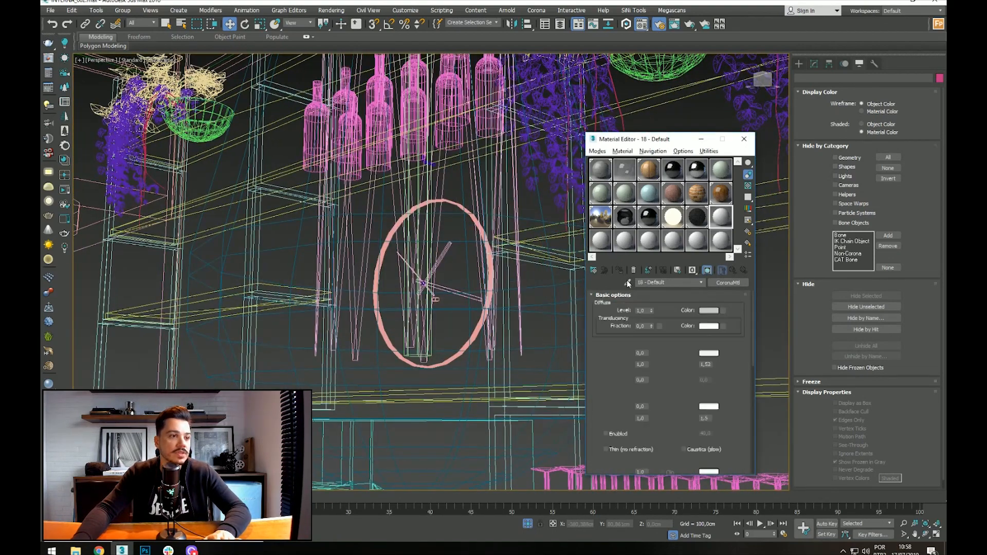
click(520, 197)
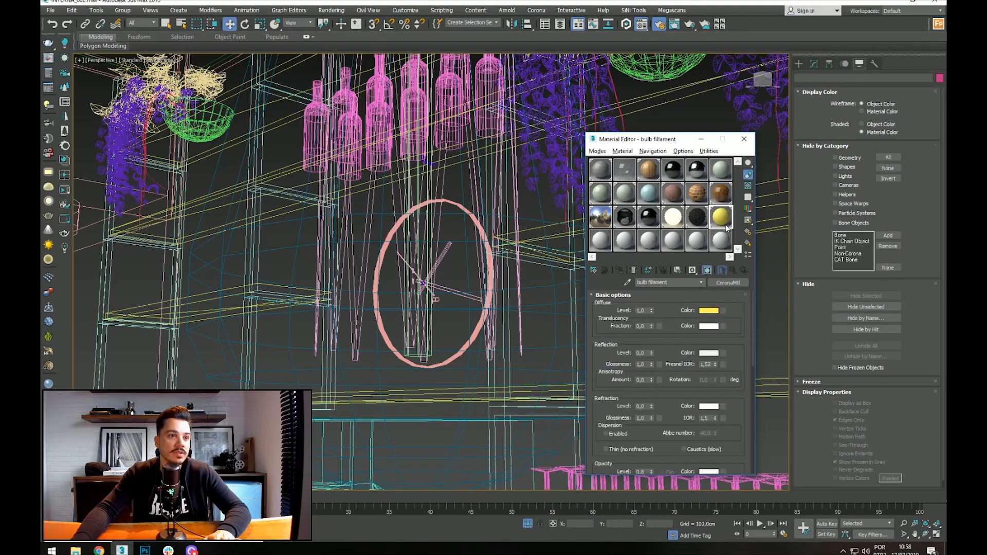
key(F3)
Step: Convert the bulb fillament material to CoronaLightMtl with a pale-yellow emission color
click(723, 284)
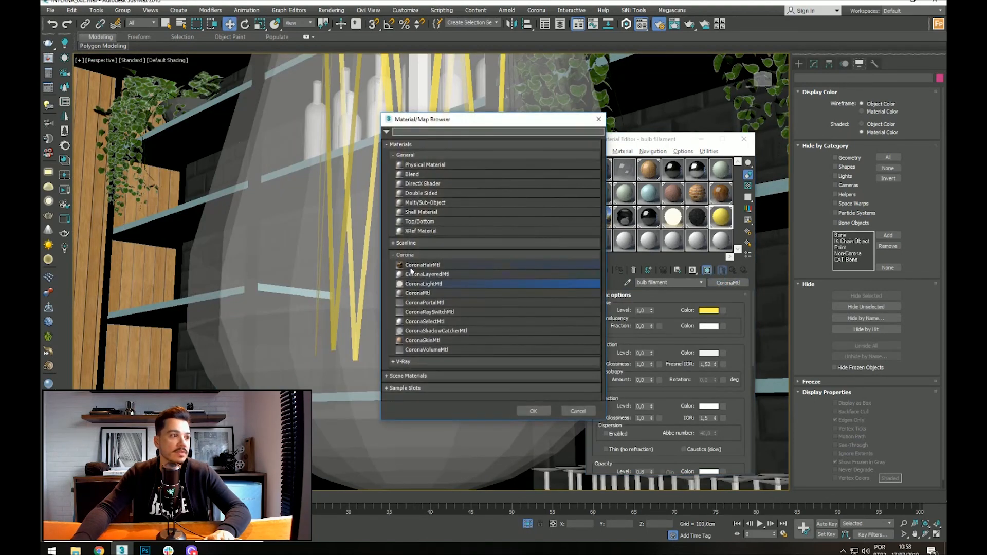
double_click(426, 282)
click(651, 311)
click(367, 75)
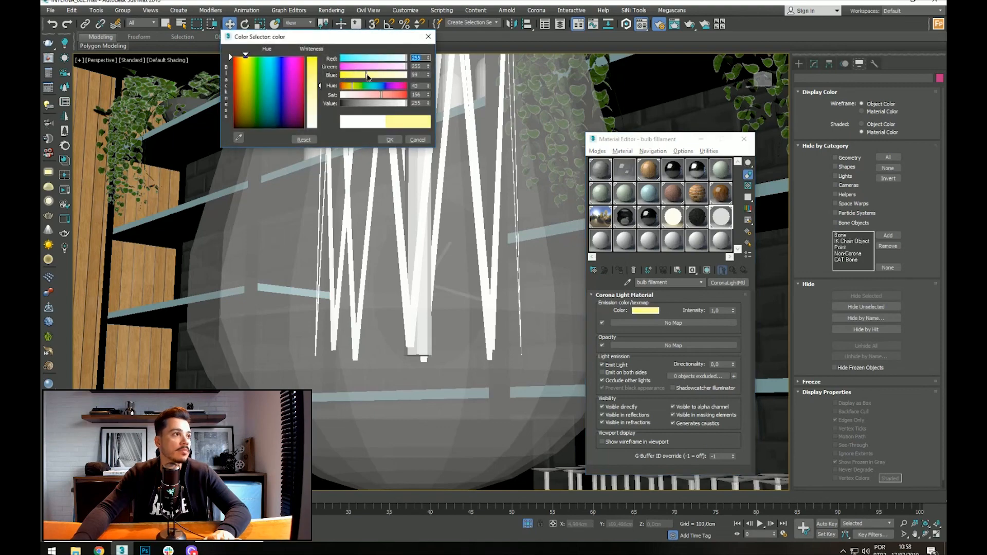
click(390, 139)
Step: Set the bulb fillament material's intensity to 3 and turn off its Emit Light option
double_click(728, 309)
text(3)
key(Return)
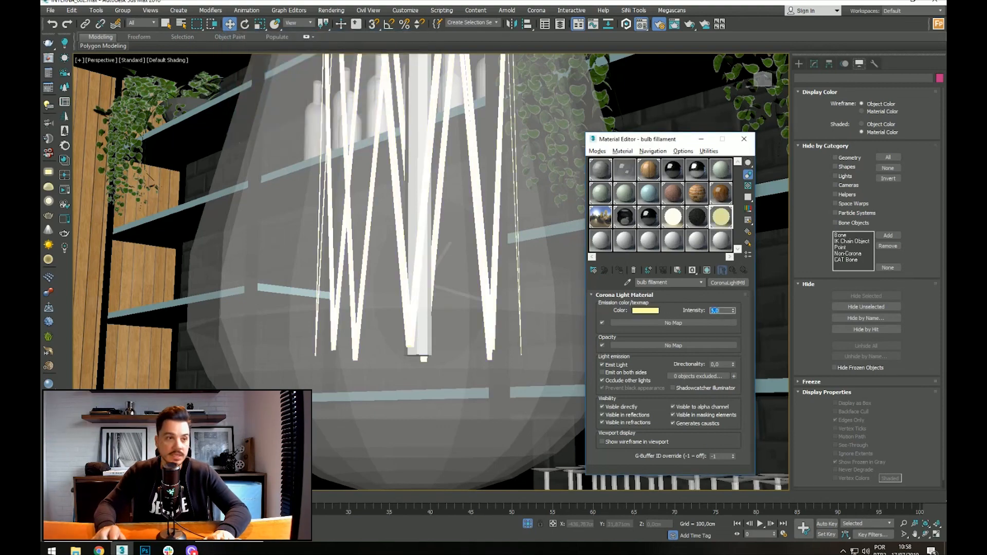
scroll(508, 226, down, 4)
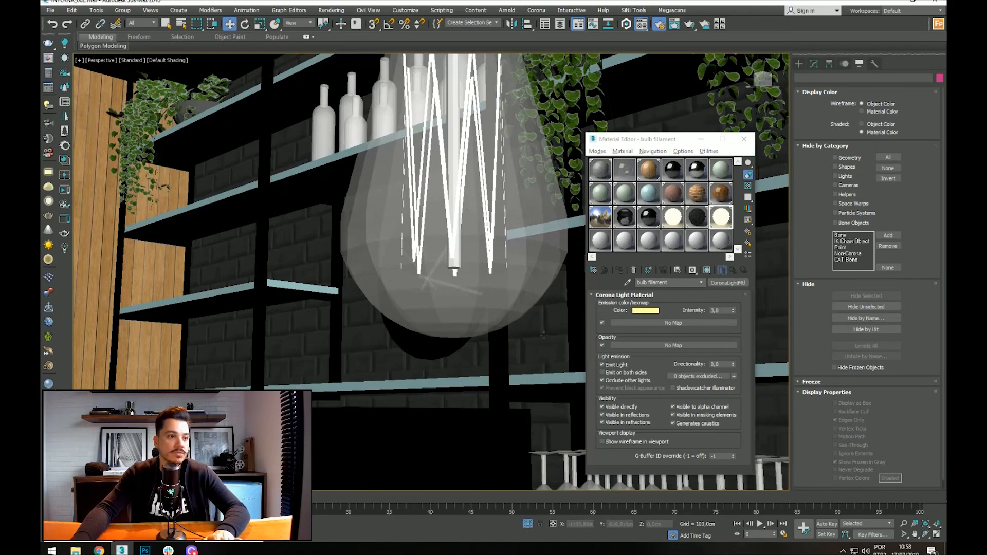
click(615, 366)
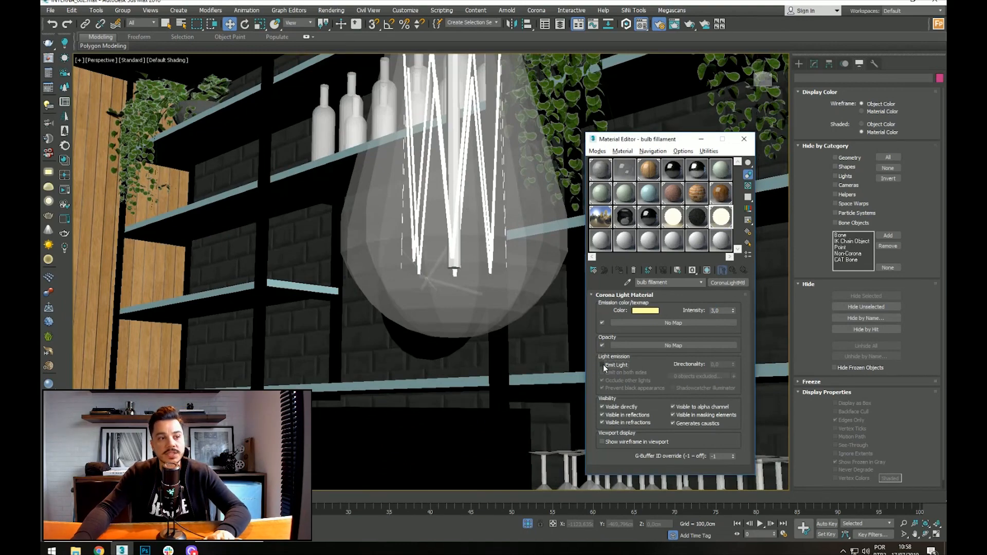
Step: Return to the Corona camera view, start an interactive render and examine the pendant lamps in it
scroll(512, 250, down, 10)
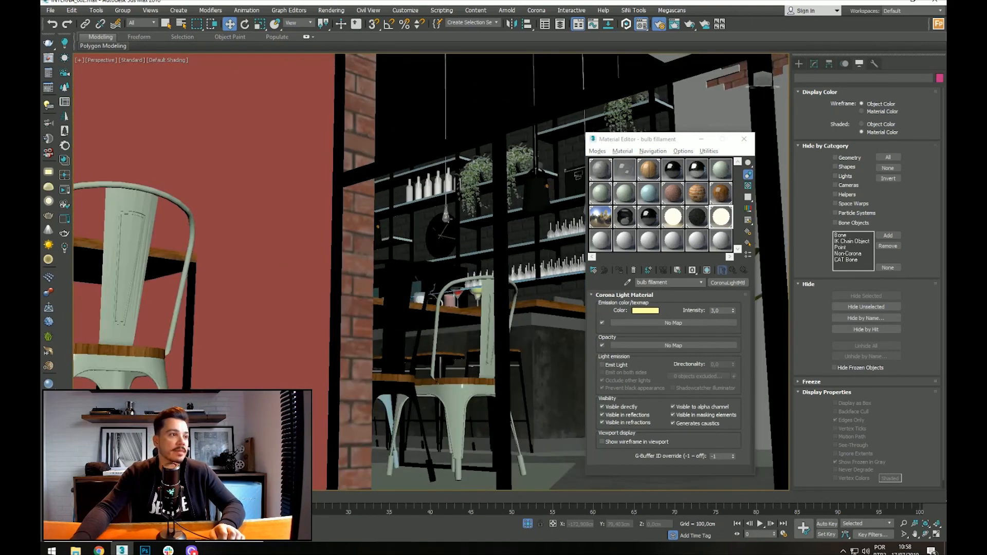
key(c)
click(65, 189)
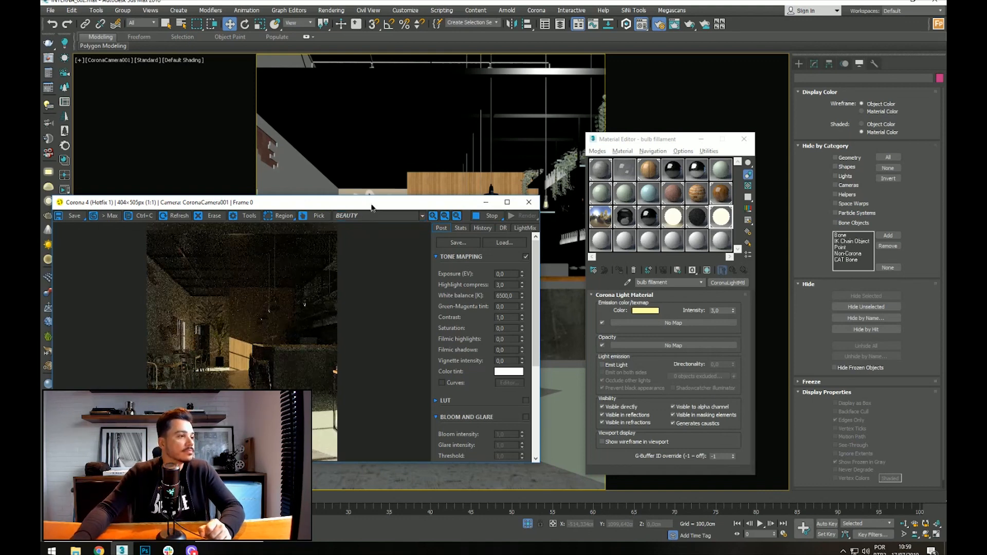
drag(368, 206, 440, 158)
scroll(342, 265, up, 1)
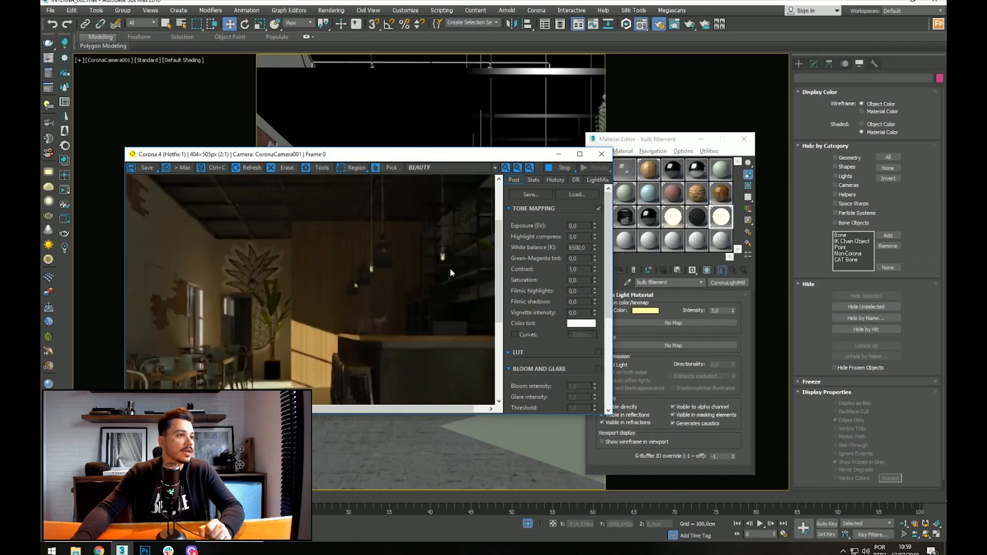
scroll(381, 271, up, 1)
scroll(366, 274, down, 1)
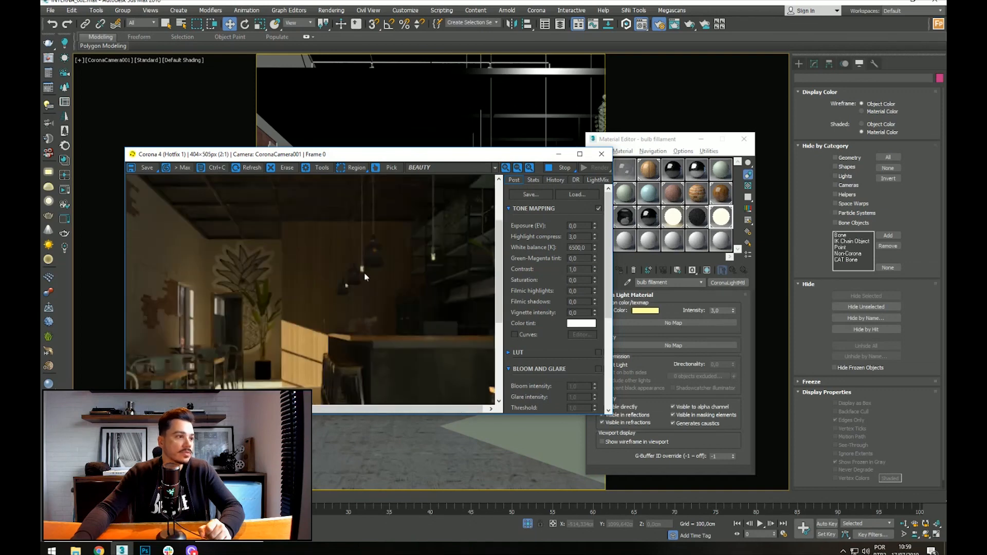
Step: Set the lampada material's intensity to 20 and check the pendants in the interactive render
click(675, 225)
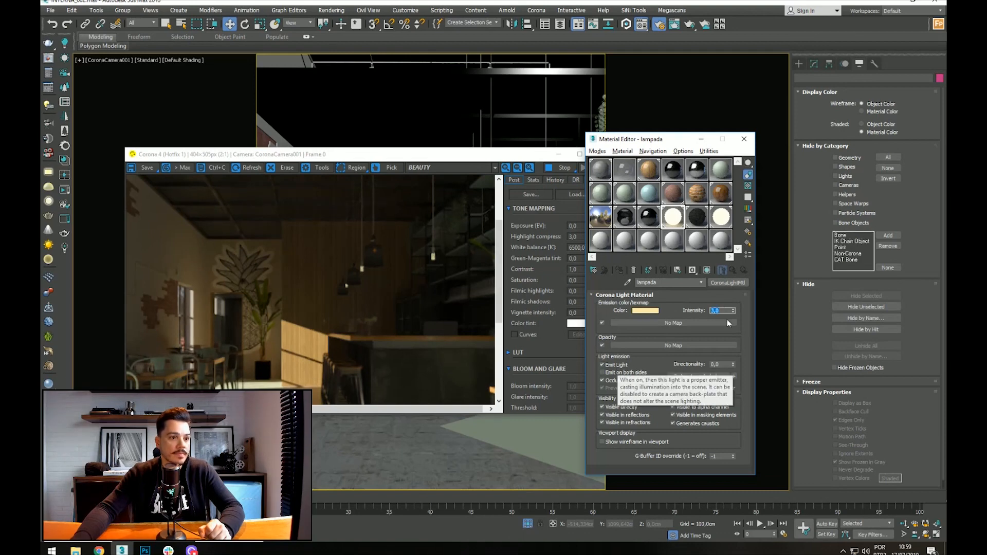
text(20)
key(Return)
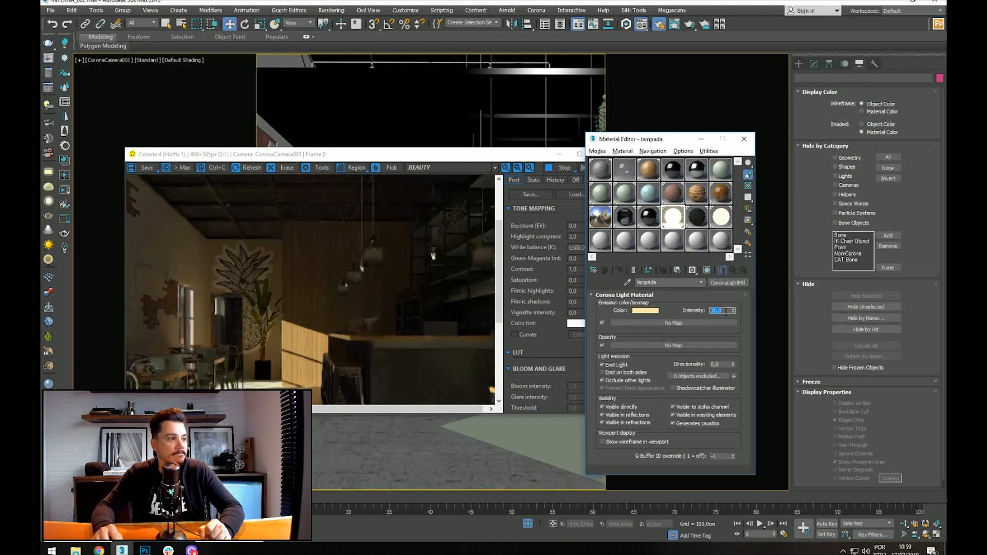
click(399, 254)
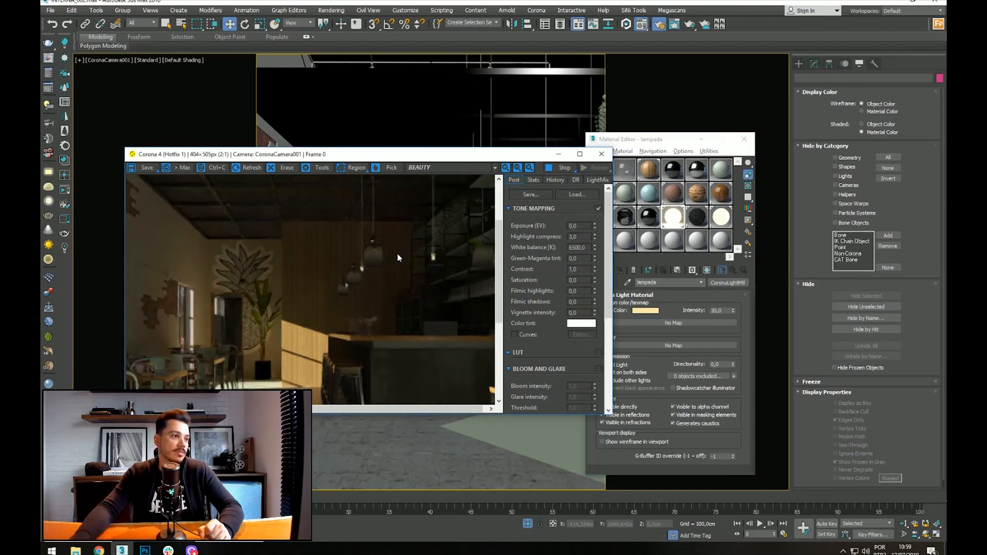
scroll(328, 253, down, 5)
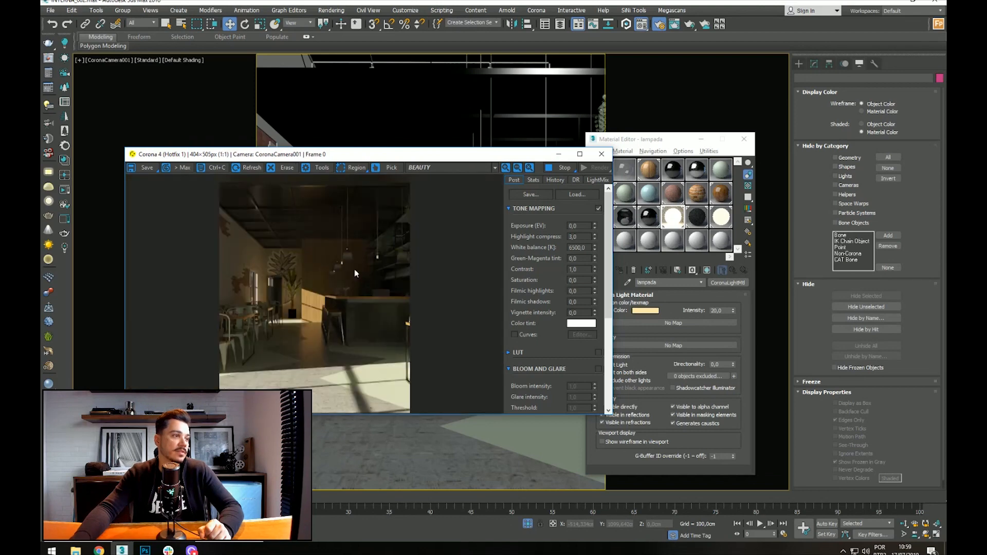
Step: Set the lampada material's intensity to 100 and inspect the pendants and their surroundings in the interactive render
double_click(724, 310)
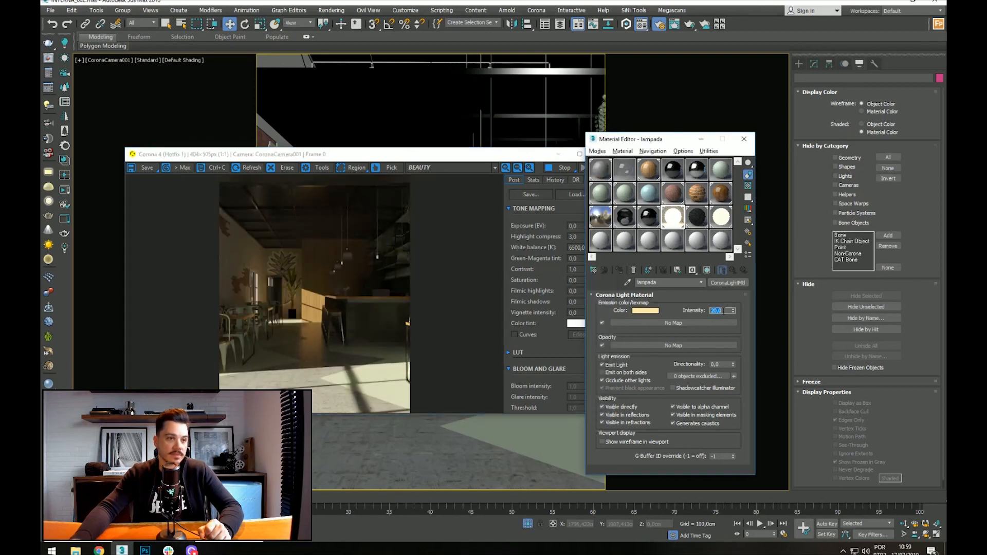
text(100)
key(Return)
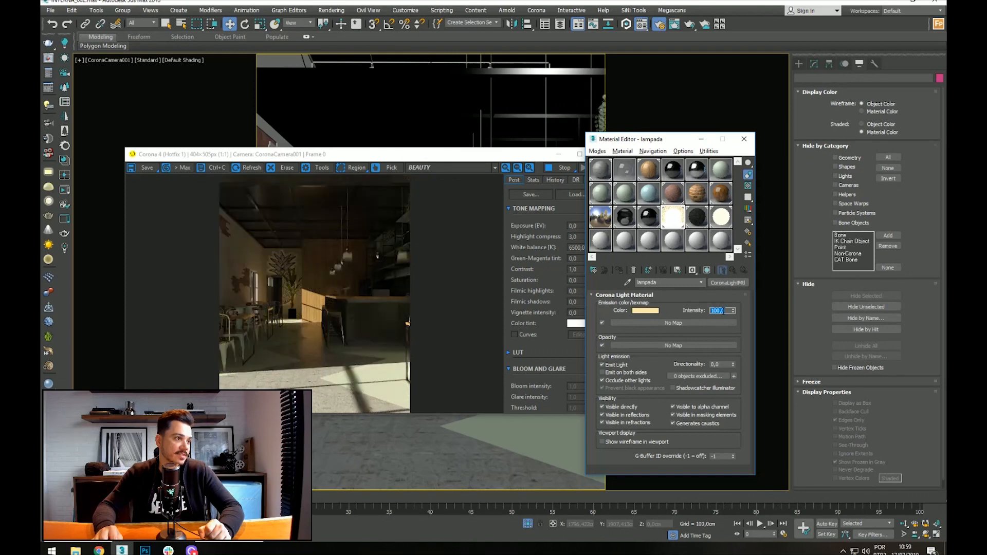
click(356, 262)
scroll(356, 262, up, 2)
scroll(366, 261, up, 2)
scroll(416, 267, down, 4)
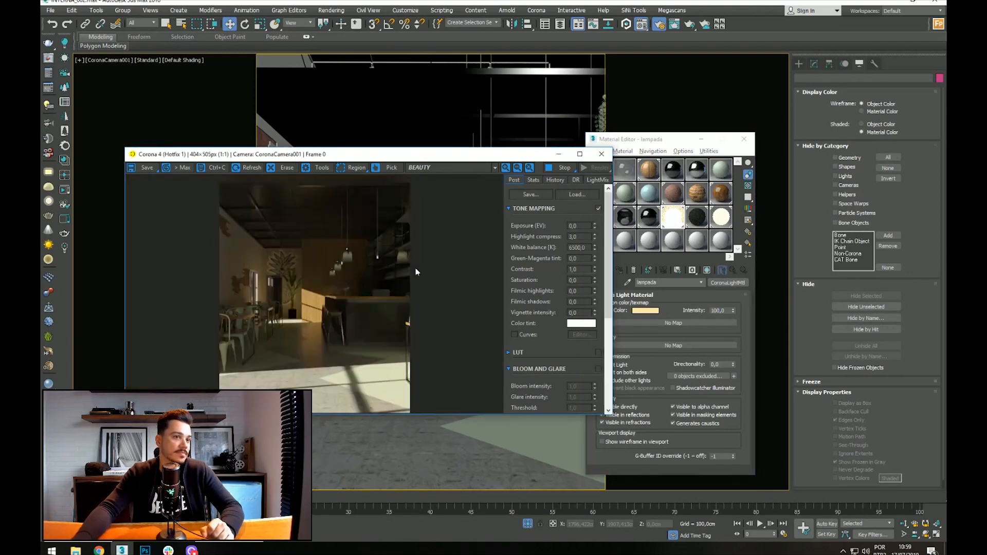
scroll(363, 268, up, 2)
scroll(368, 265, down, 2)
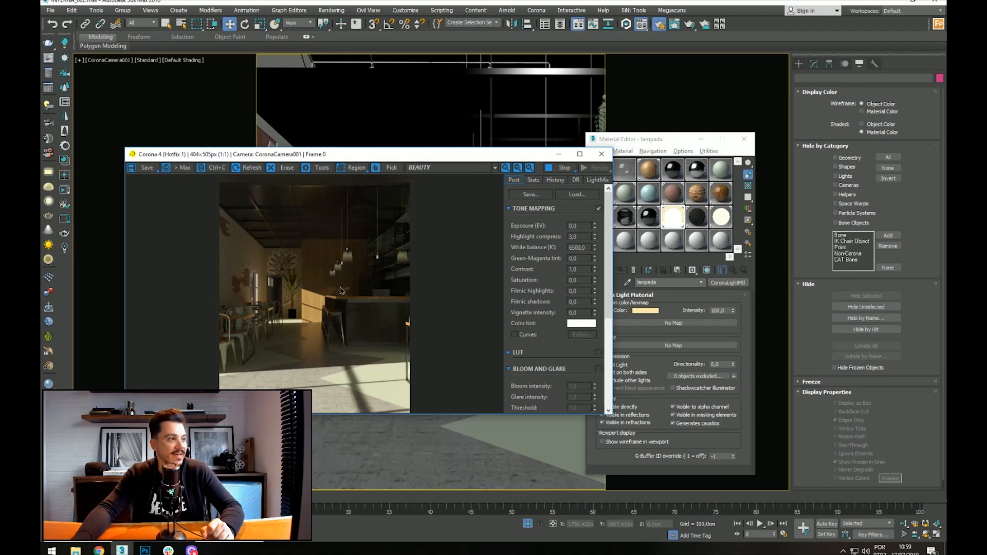
Step: Minimize the render window and the Material Editor, and show the scene from the top in wireframe
click(558, 154)
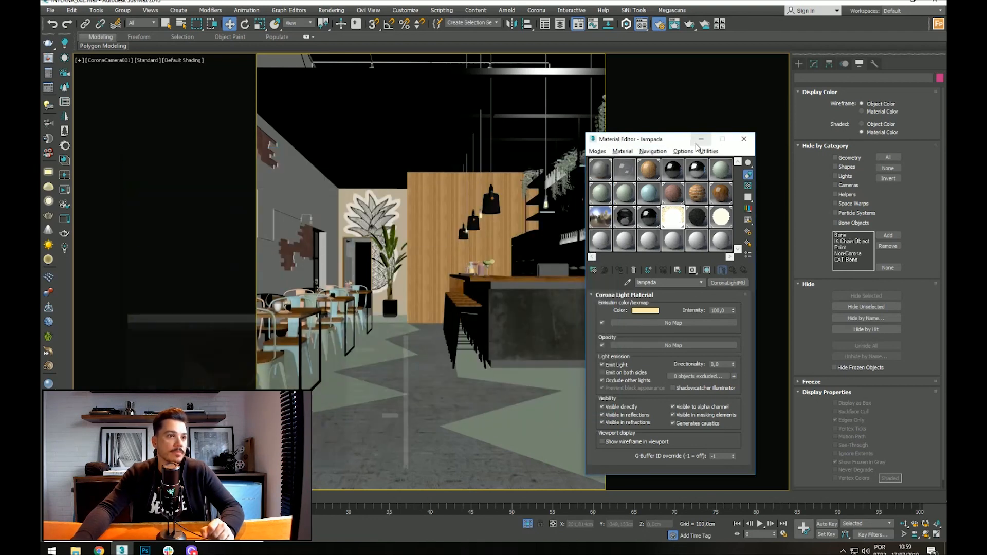
click(701, 139)
right_click(537, 211)
click(516, 220)
key(t)
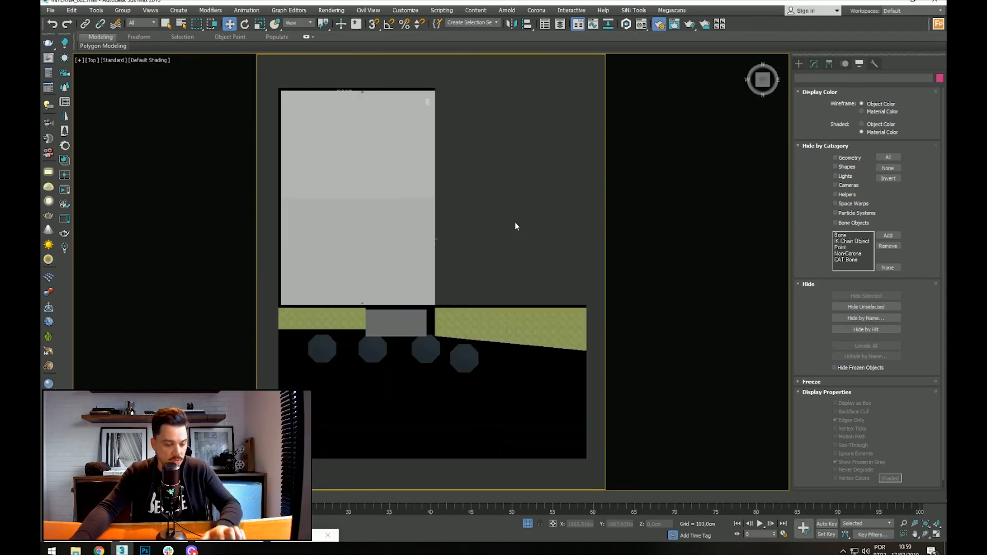
key(F3)
Step: Start a new CoronaLight with intensity 10, a Kelvin temperature of 3800 and a Rectangle shape
click(798, 66)
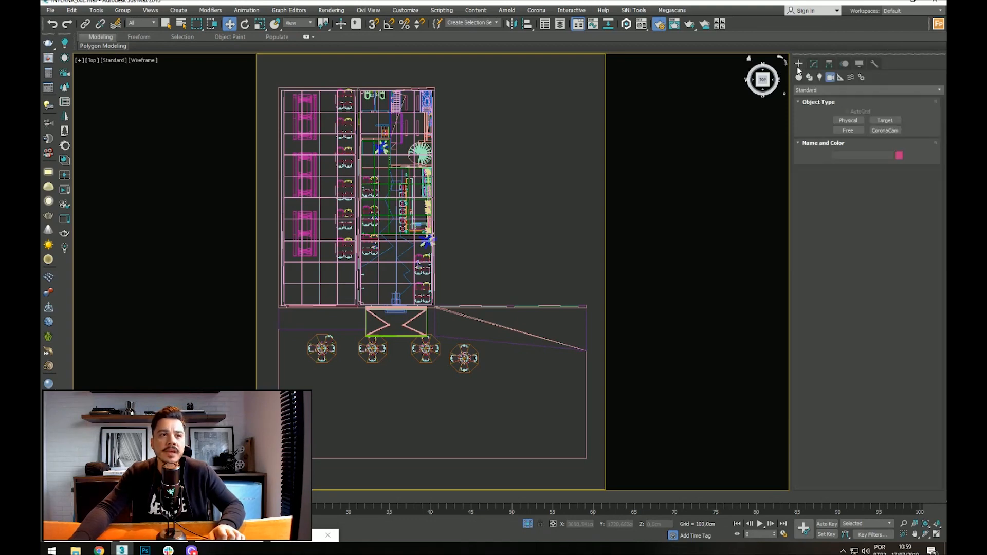
click(818, 90)
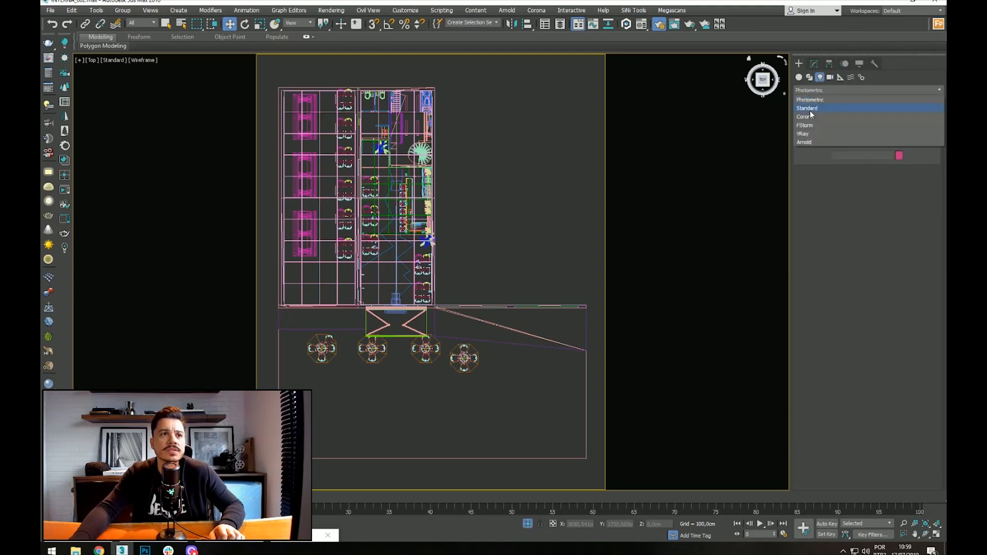
click(812, 109)
click(849, 123)
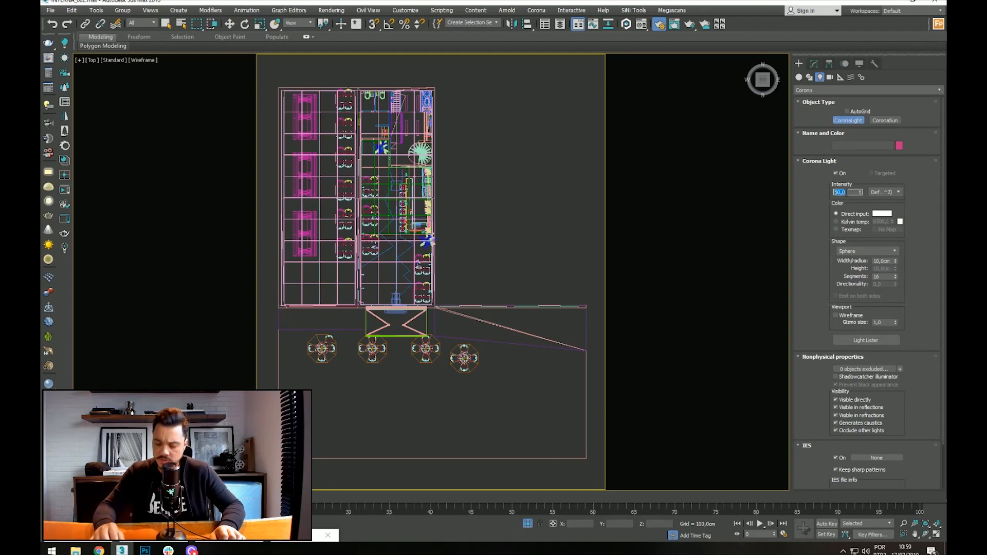
text(10)
key(Return)
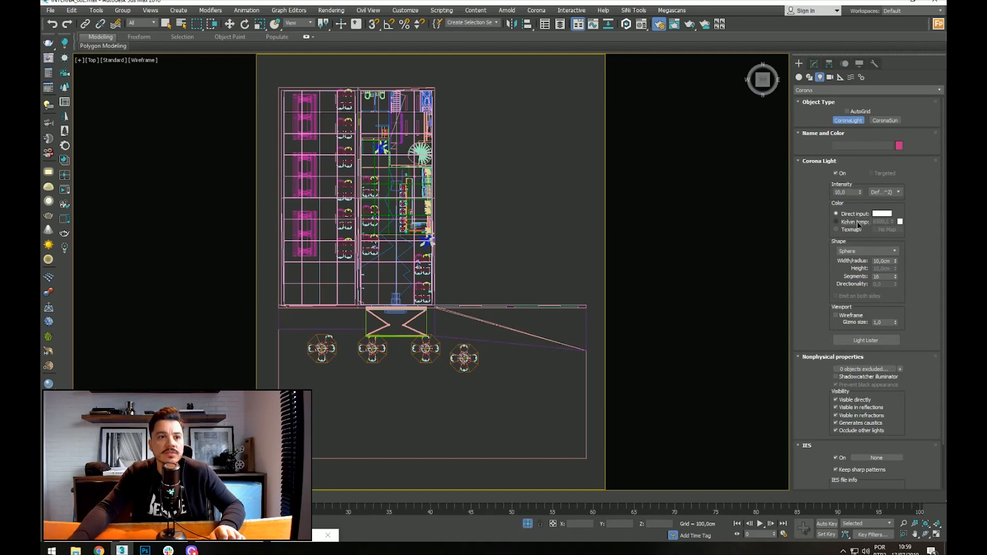
double_click(879, 222)
text(3400)
key(Return)
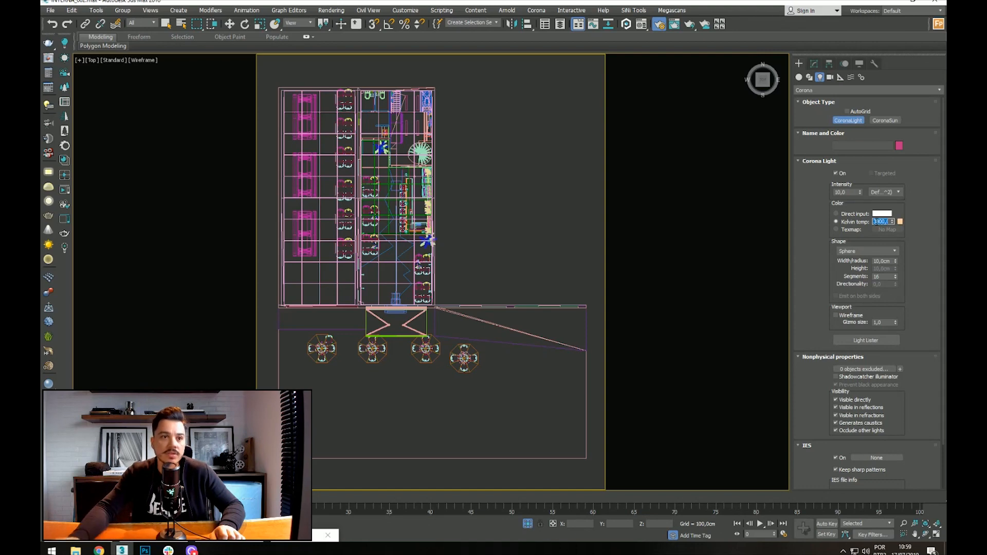
click(864, 251)
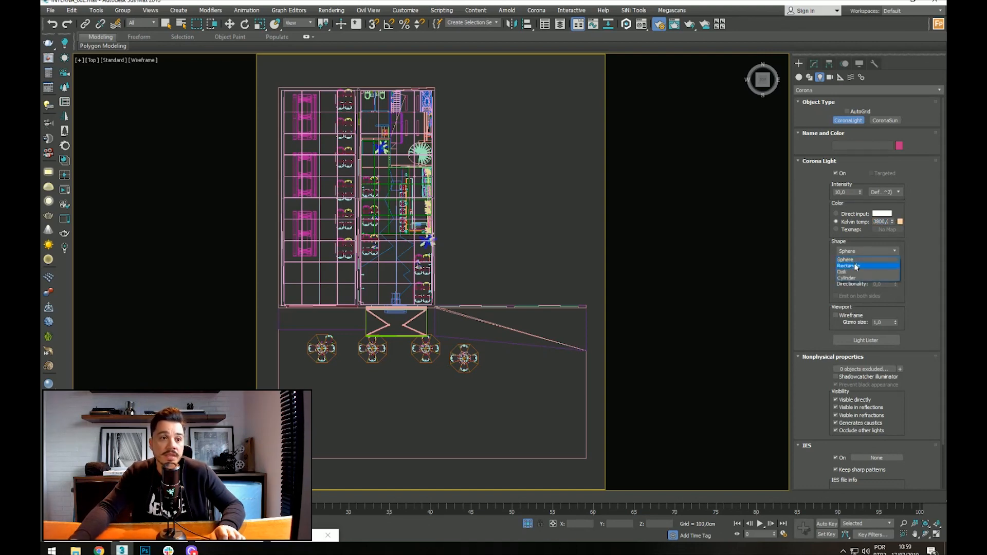
click(856, 266)
Step: Draw a rectangular light about 2.5 cm wide and 464 cm long along the shelves behind the bar and shift it slightly along X
middle_drag(421, 200, 450, 240)
scroll(450, 240, up, 4)
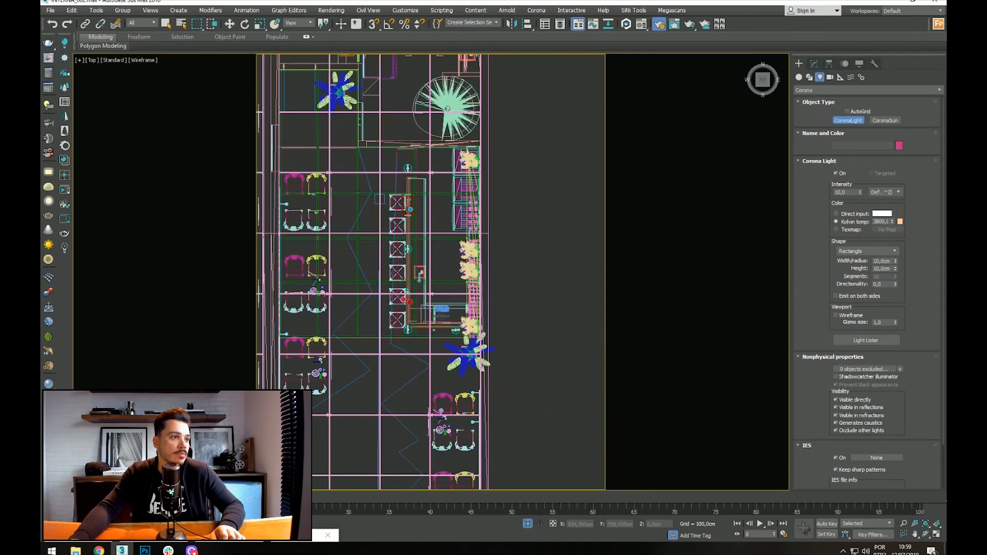
middle_drag(479, 188, 506, 172)
scroll(491, 211, up, 2)
drag(506, 114, 508, 248)
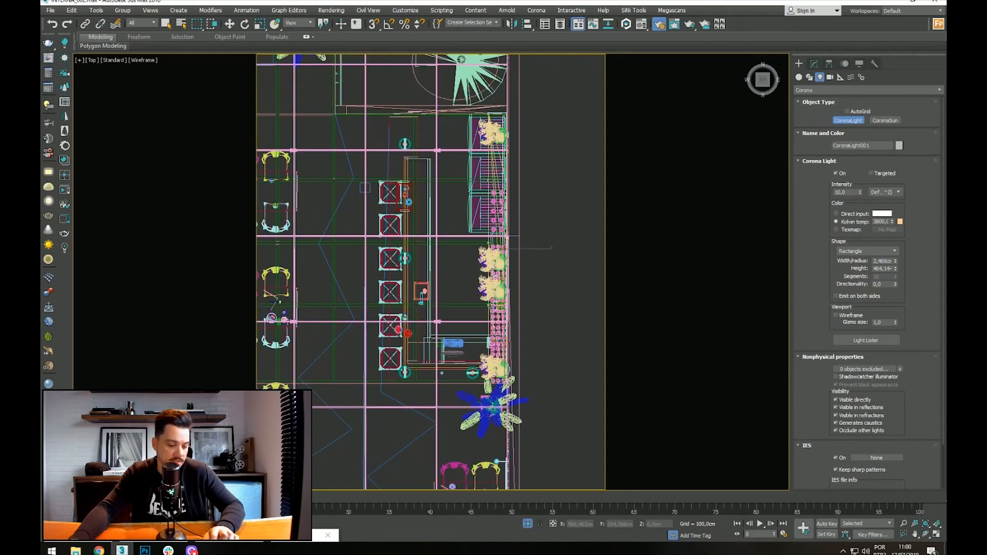
key(w)
mouse_move(544, 248)
mouse_down()
mouse_move(556, 249)
mouse_move(533, 252)
mouse_up()
Step: In the front view, raise the rectangular light from the floor to a height of about 164 cm near the bar shelves
key(f)
scroll(511, 255, up, 8)
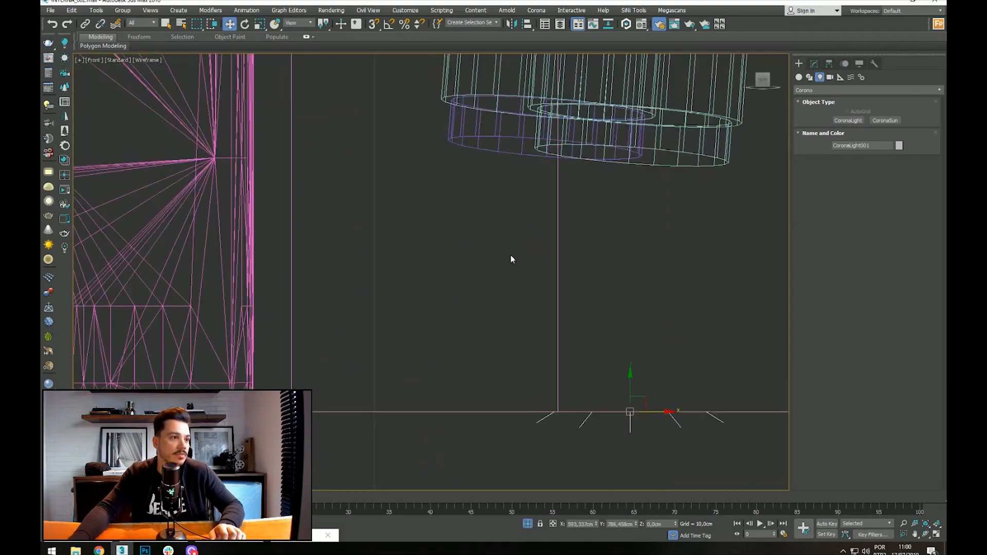
scroll(525, 314, down, 5)
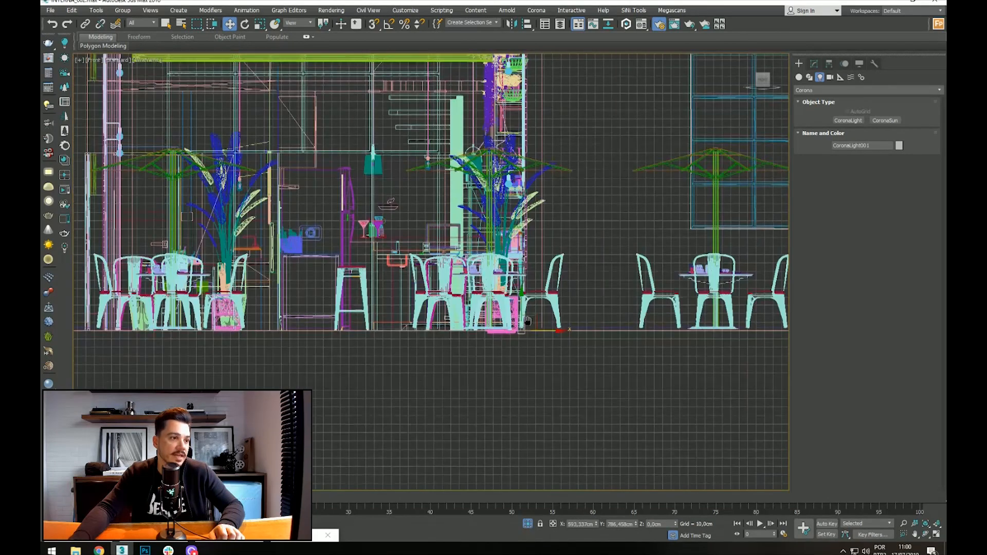
scroll(526, 213, up, 5)
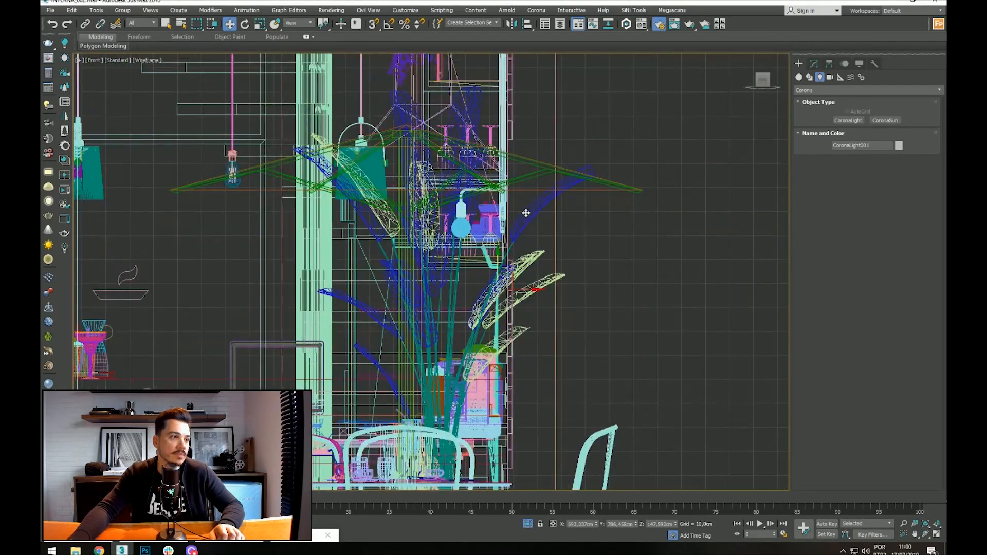
scroll(514, 271, up, 3)
drag(479, 283, 482, 208)
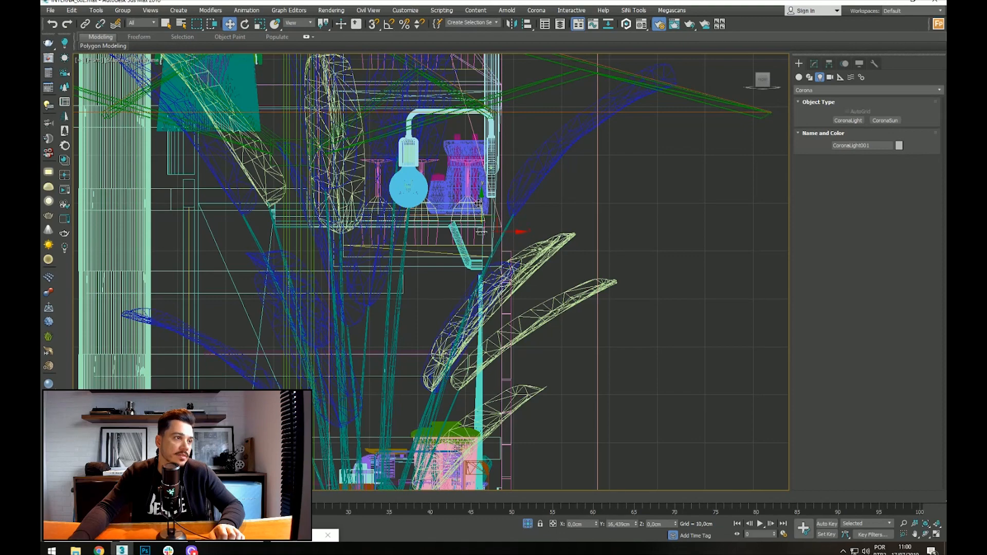
Step: In the left view, raise the light to about 195 cm so it sits beneath the shelf below the wall clock
scroll(478, 203, down, 3)
key(l)
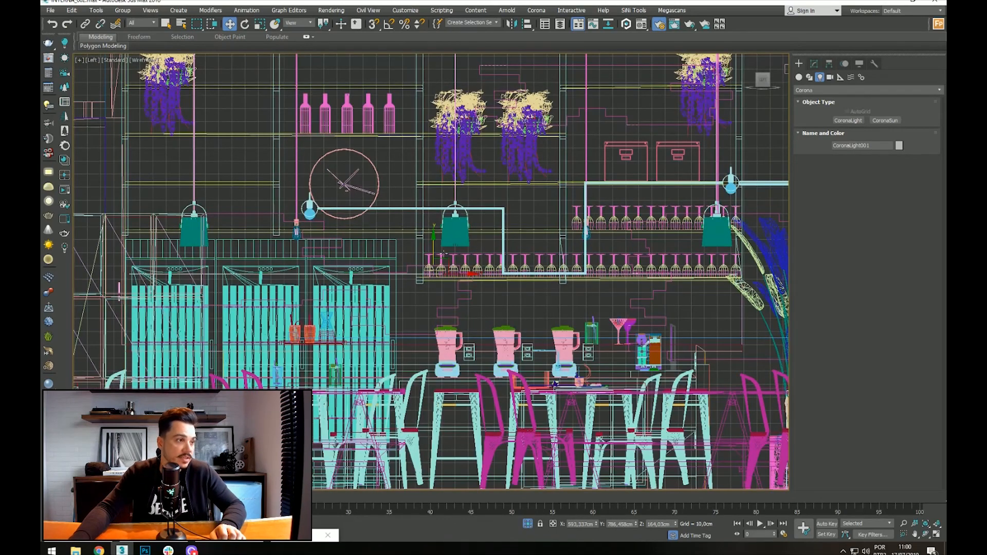
scroll(447, 257, up, 3)
drag(433, 259, 455, 178)
Step: Clone the shelf light upward twice as instances, placing them at the bottle shelf (about 268 cm) and the top of the shelving (about 339 cm)
middle_drag(444, 196, 448, 311)
scroll(448, 311, down, 3)
scroll(509, 379, up, 1)
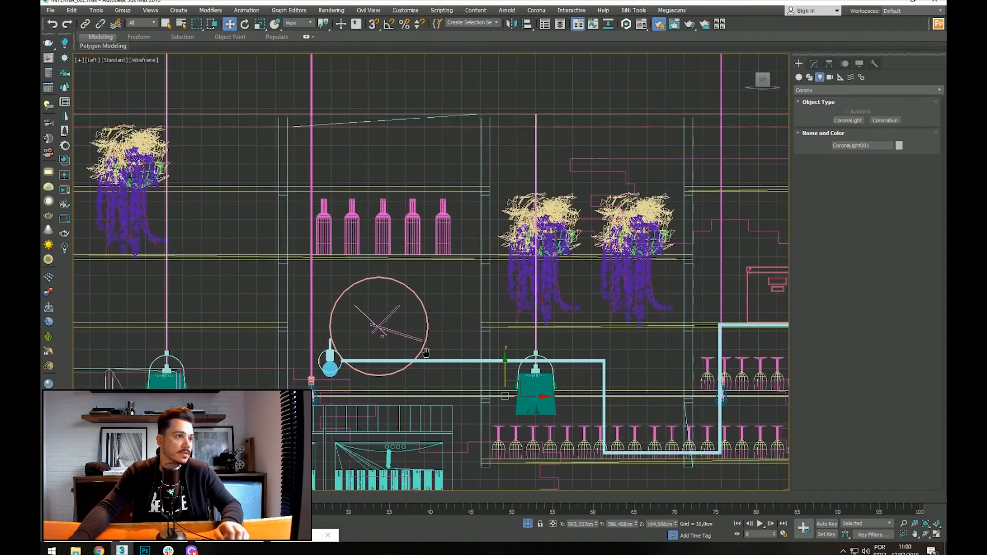
shift+drag(508, 370, 508, 235)
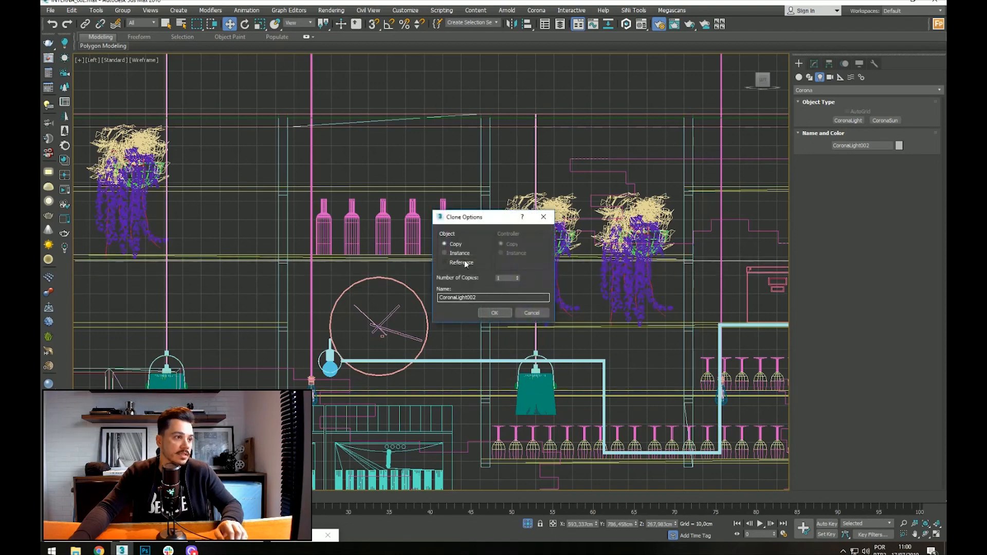
click(464, 253)
click(495, 312)
middle_drag(505, 236, 489, 312)
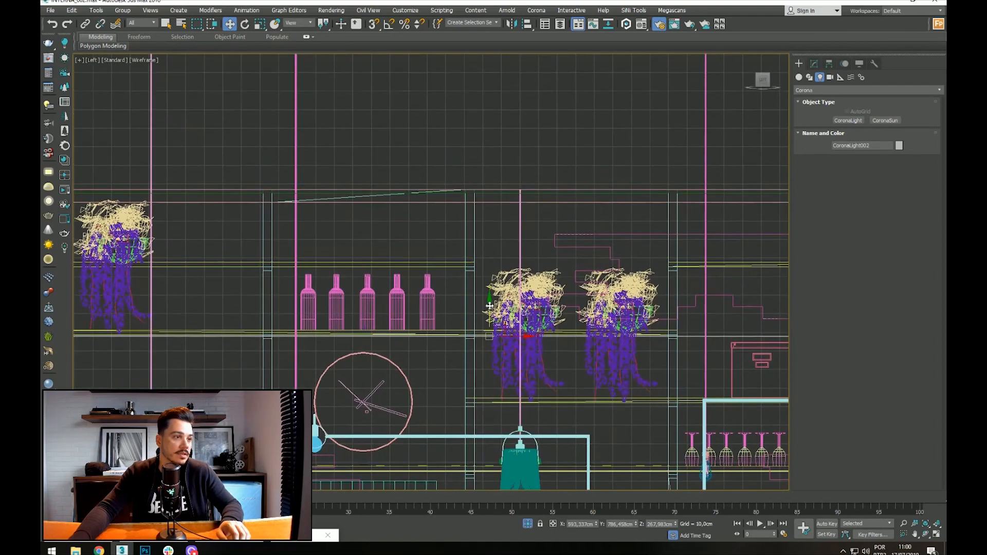
drag(489, 299, 474, 172)
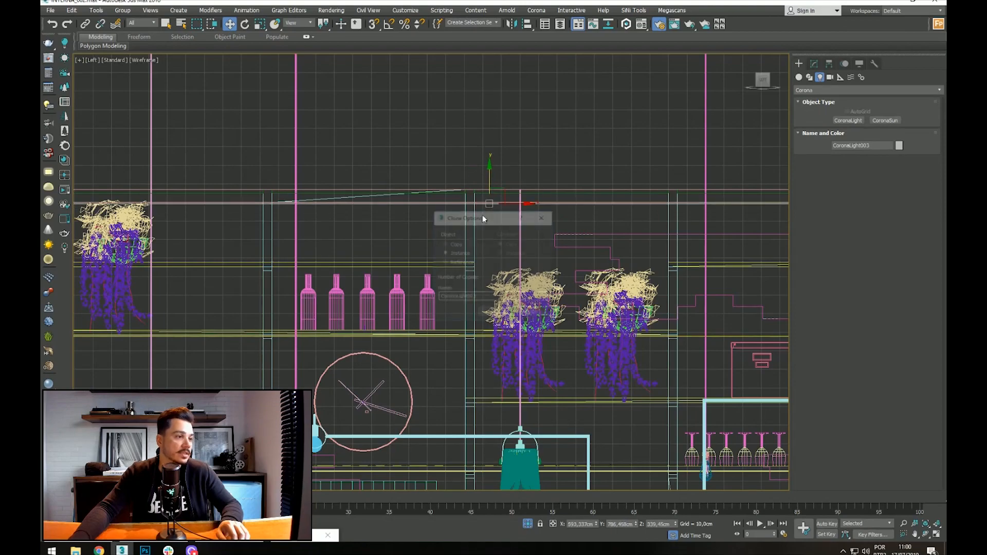
click(485, 310)
Step: Clone the top light as an instance down to the lowest wine-glass shelf, at a height of about 158 cm
middle_drag(572, 347, 404, 267)
scroll(404, 268, down, 3)
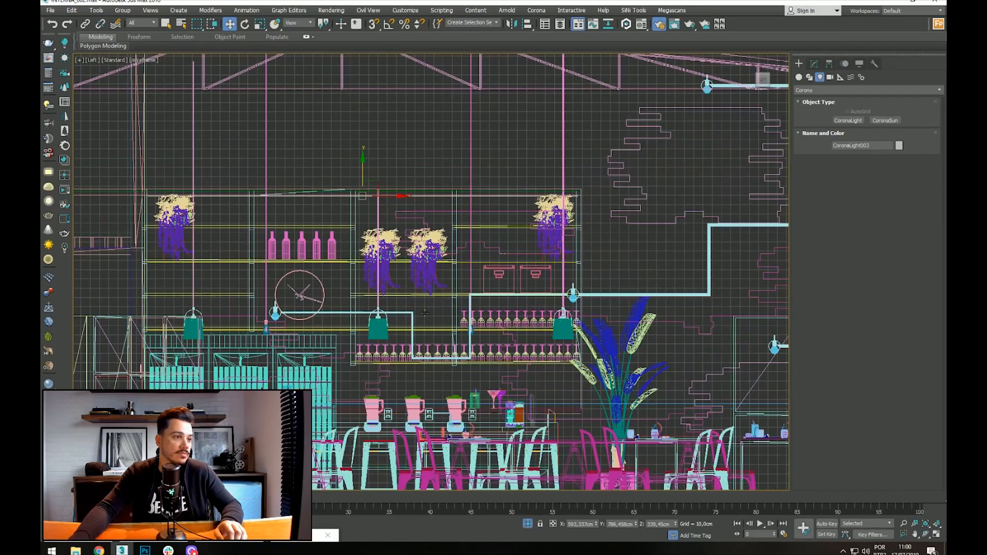
middle_drag(370, 226, 393, 187)
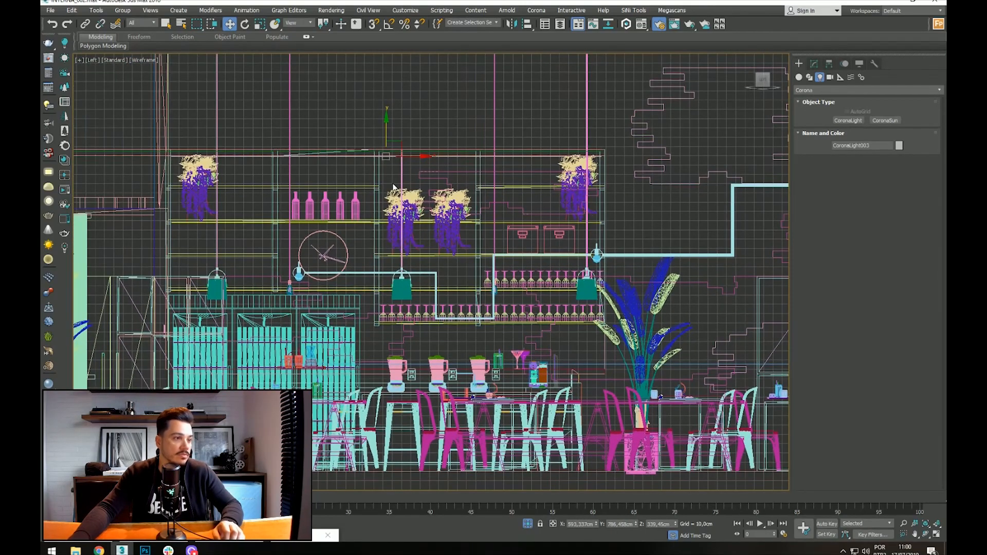
mouse_move(403, 143)
shift+mouse_down()
mouse_move(527, 325)
mouse_move(512, 314)
shift+mouse_up()
click(488, 310)
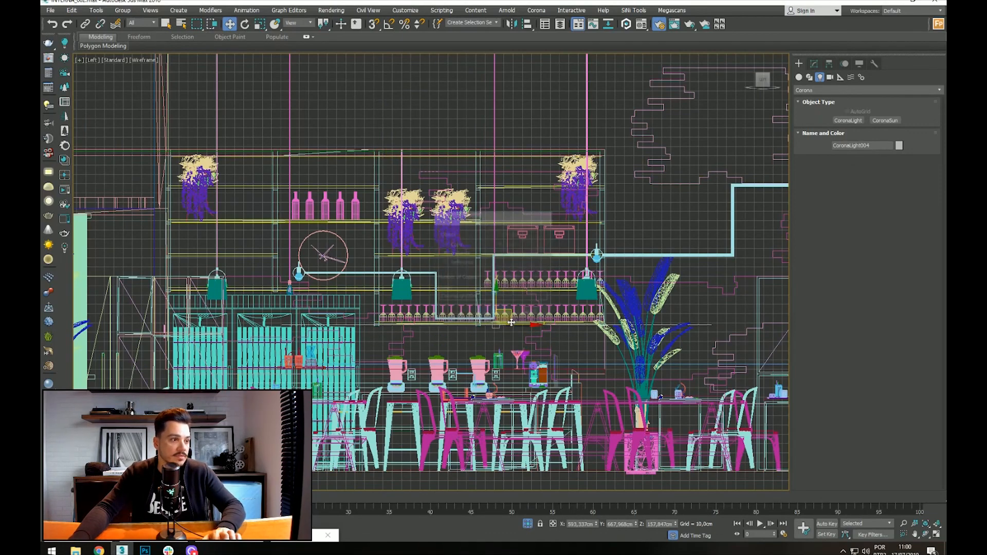
Step: Scale the lowest light's length to fit the wine-glass shelf and shift it to about 674 cm along Y
middle_drag(503, 327, 507, 298)
key(e)
key(r)
scroll(509, 296, up, 4)
drag(504, 293, 480, 292)
key(w)
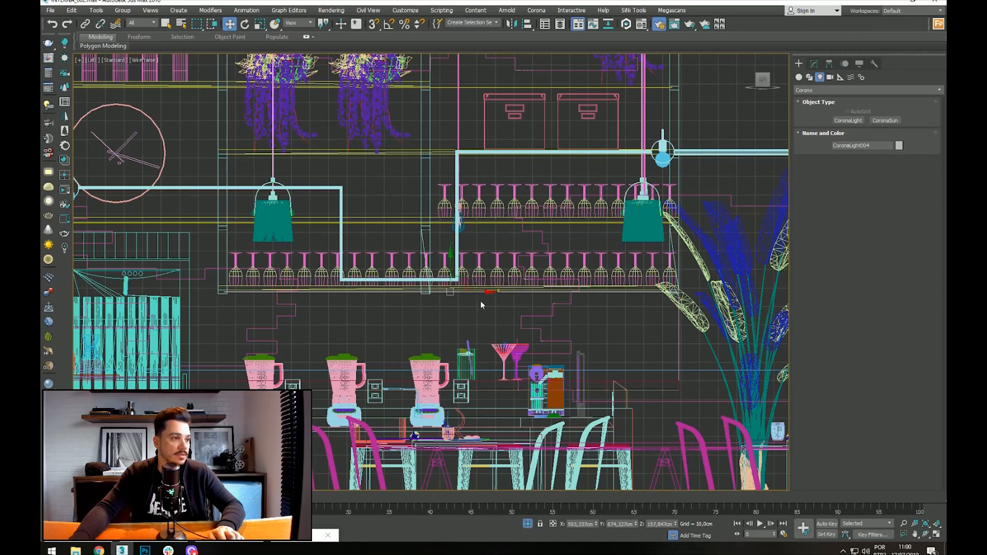
Step: Return to the shaded camera view, start the interactive render and inspect the lights along the bar shelves
key(t)
key(c)
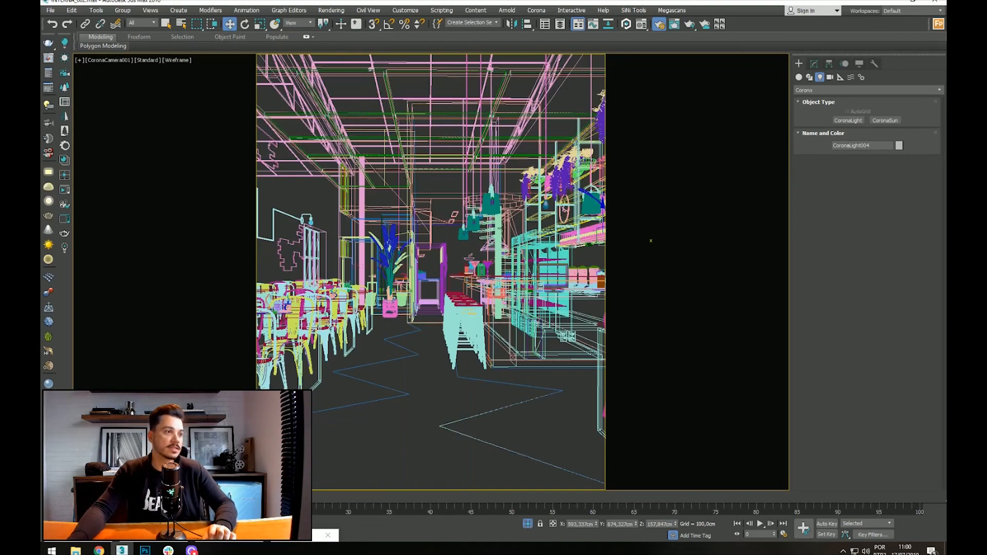
key(F3)
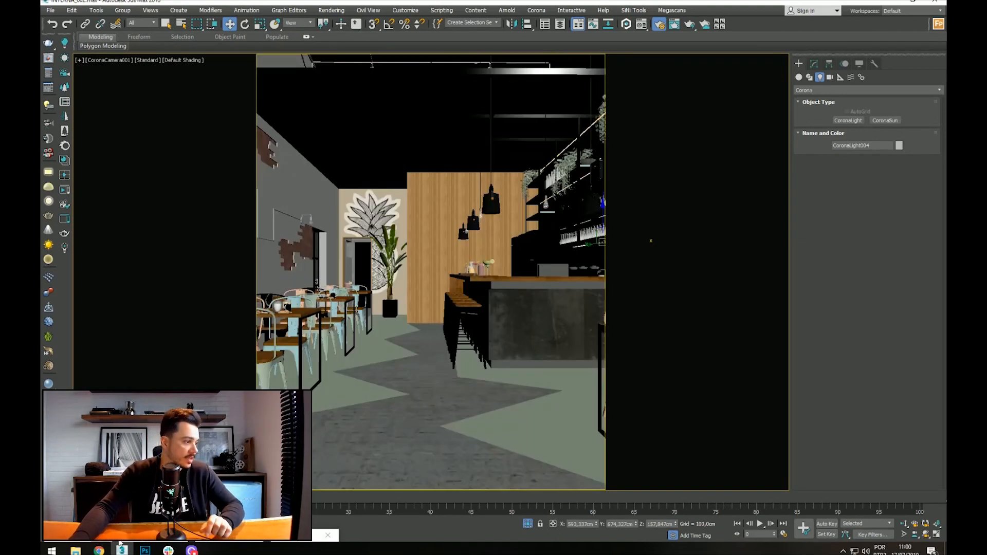
key(shift+q)
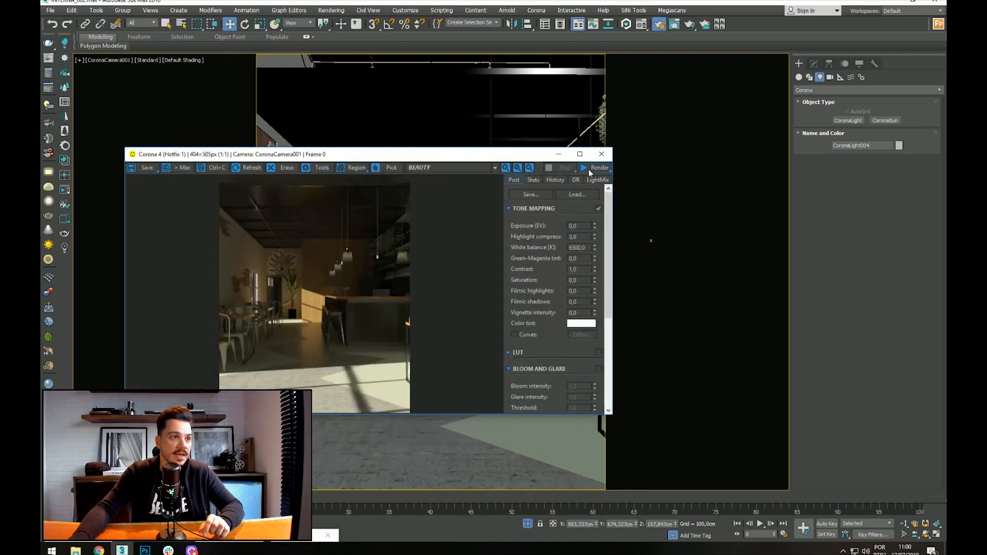
click(592, 170)
click(592, 180)
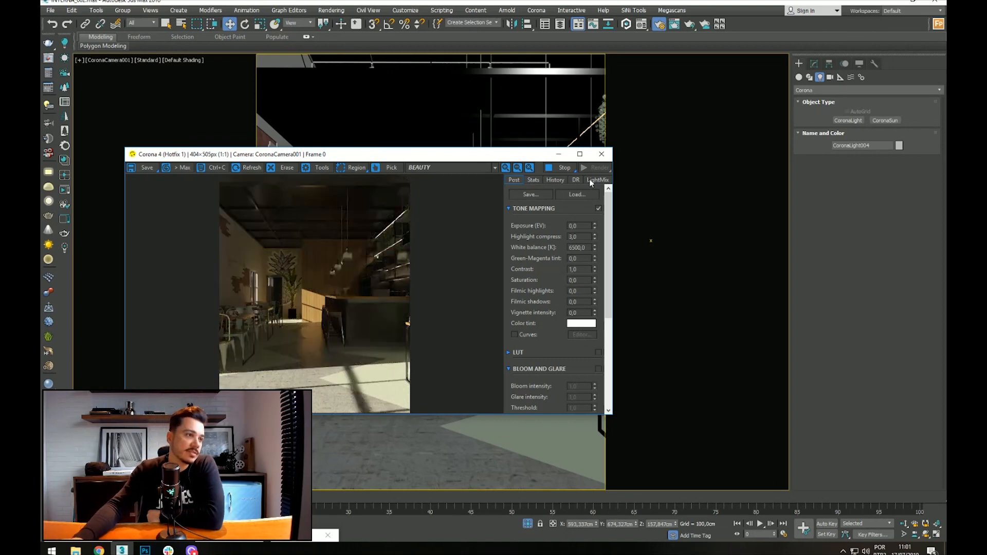
scroll(411, 250, up, 2)
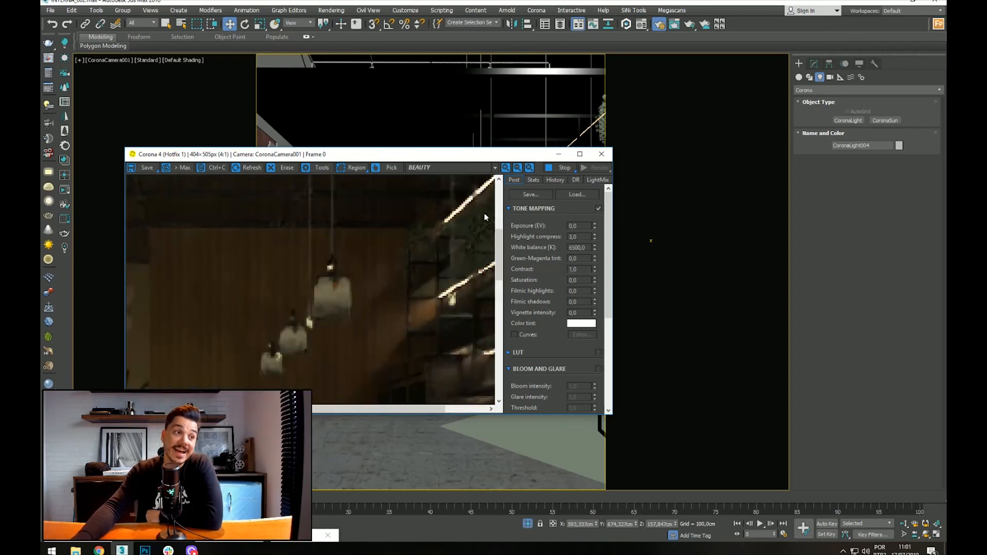
scroll(465, 314, down, 1)
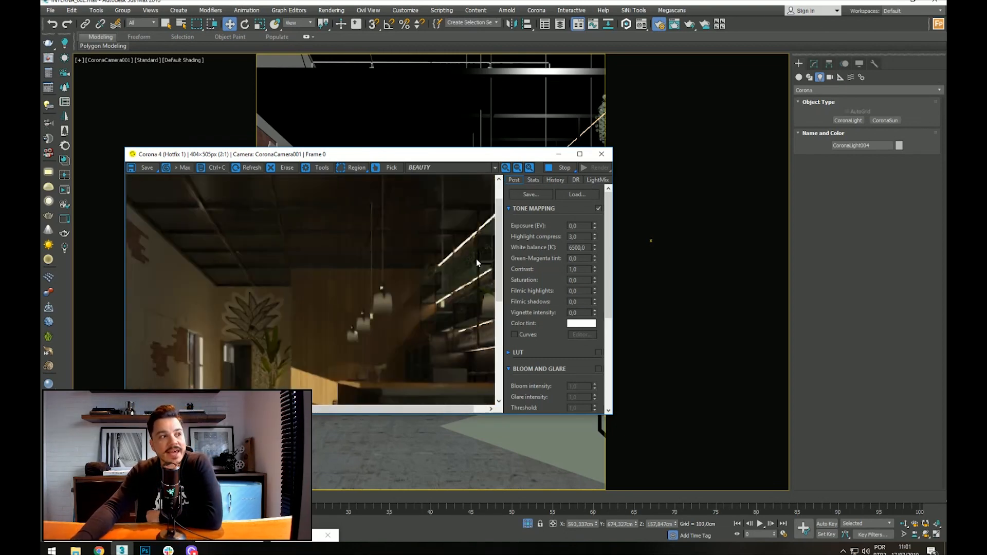
scroll(453, 263, down, 1)
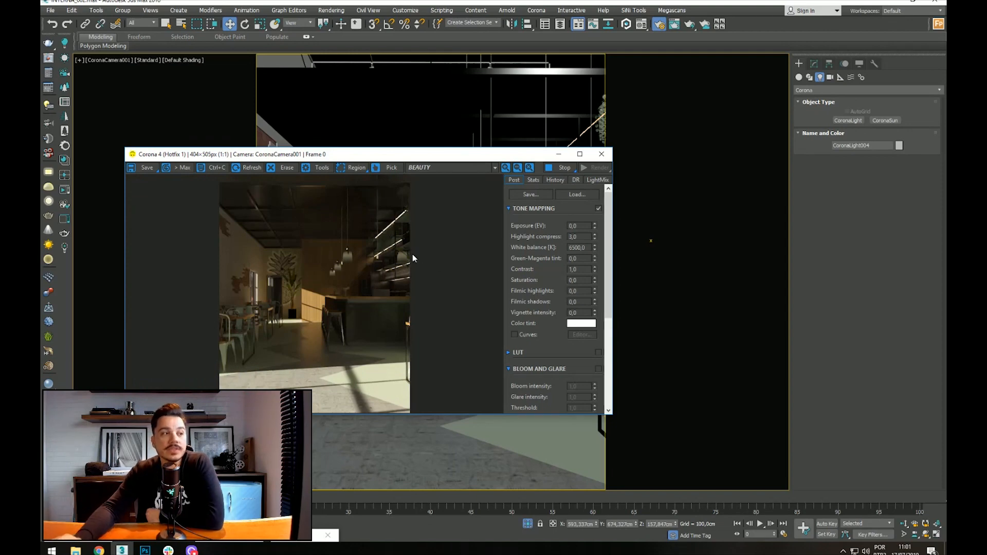
Step: Set the instanced shelf lights' intensity to 20
click(815, 63)
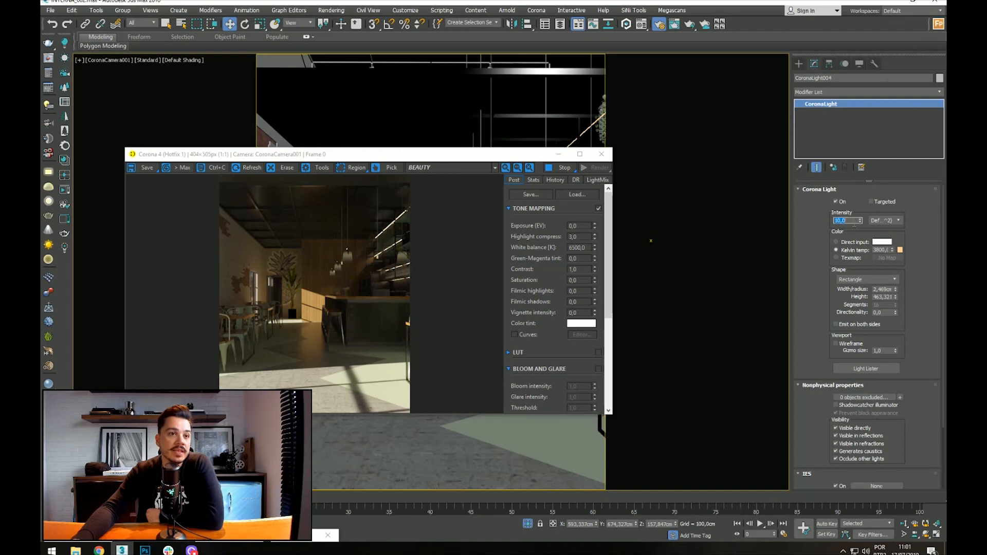
text(20)
key(Return)
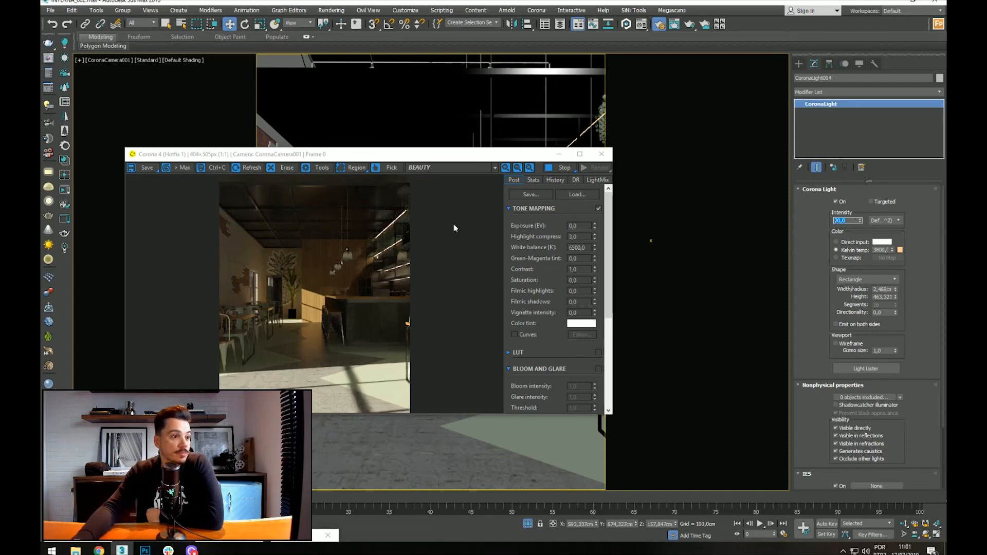
Step: Enable the render's LUT, choose Kim_Amlan...graphic_03 and set its opacity to 0.3
drag(609, 315, 611, 344)
click(510, 269)
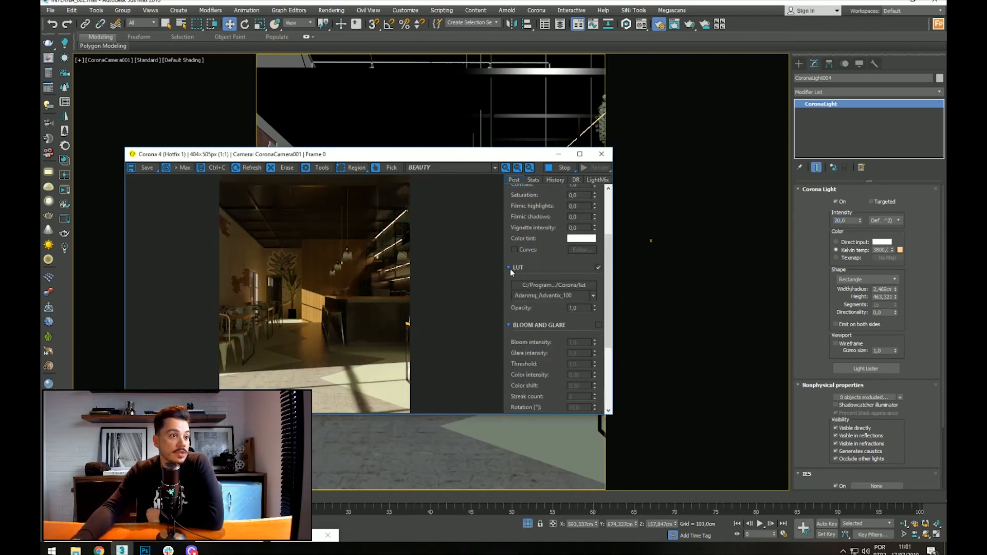
click(574, 296)
drag(592, 397, 594, 512)
click(570, 510)
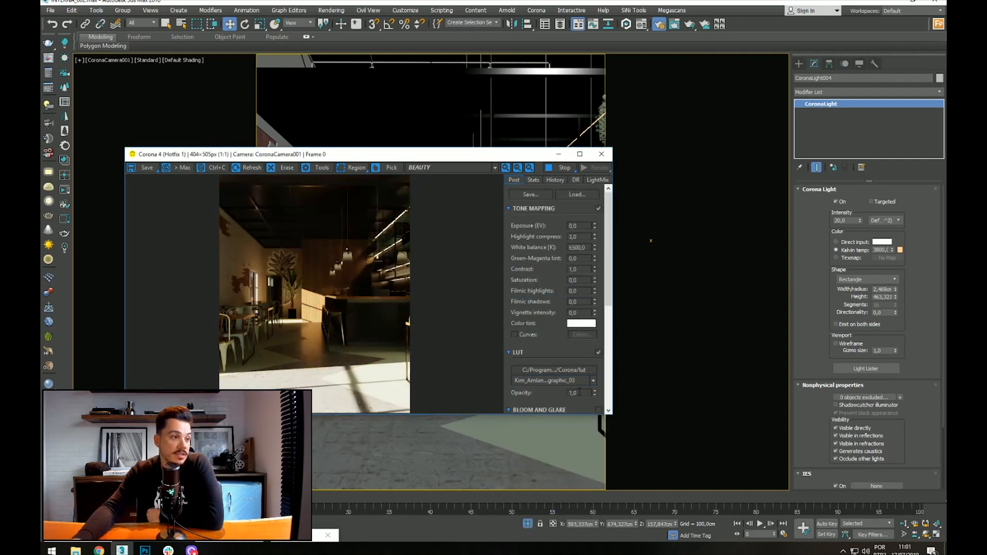
text(0,5)
key(Return)
text(0,3)
key(Return)
Step: Turn on bloom and glare for the render, and set the tone-mapping exposure to 1
scroll(606, 295, down, 5)
click(598, 278)
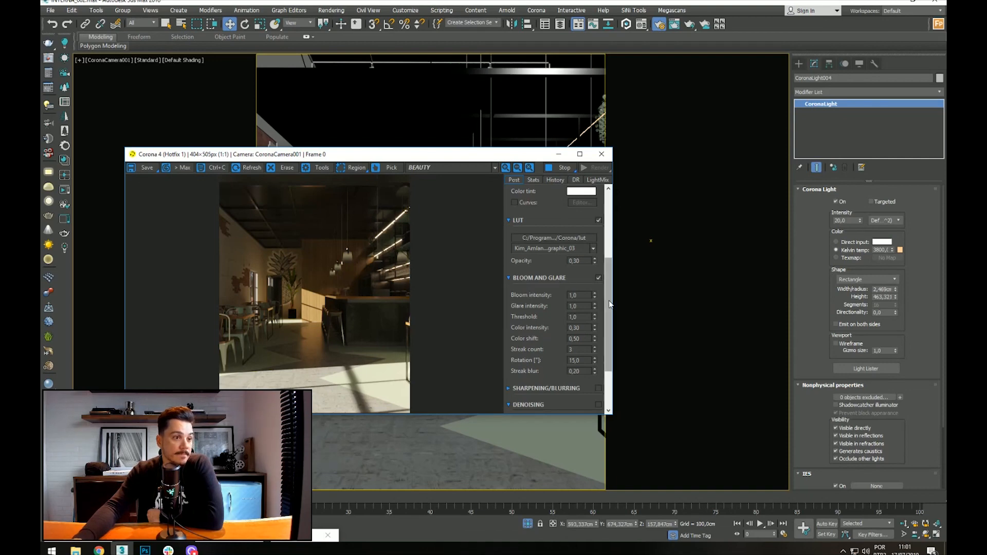
scroll(586, 223, up, 5)
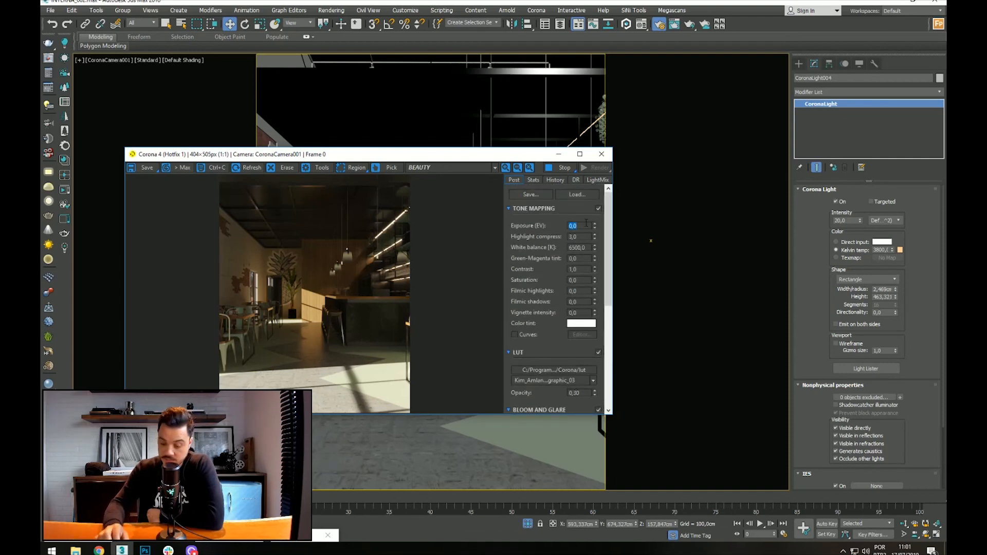
text(1)
key(Return)
text(2)
key(Return)
text(1)
key(Return)
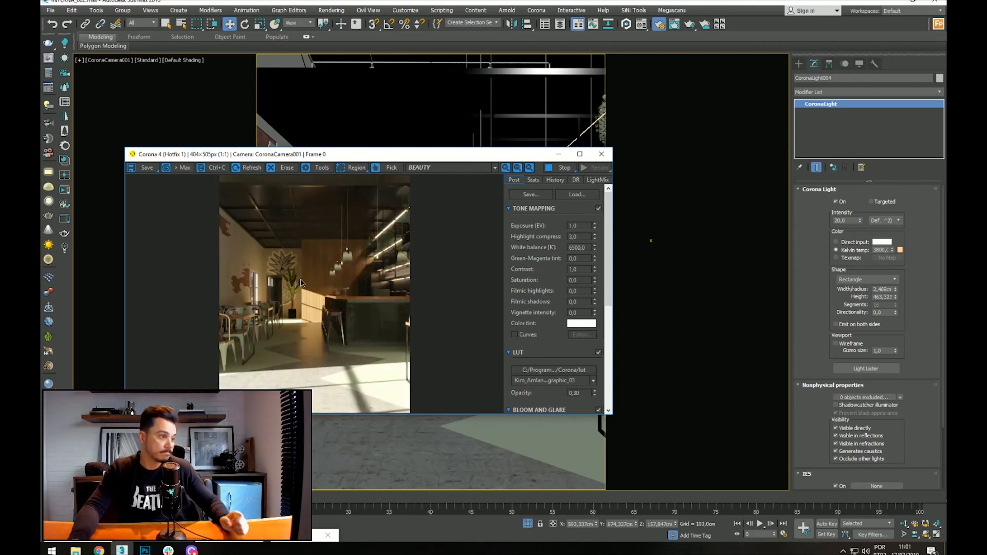
scroll(317, 371, up, 1)
scroll(347, 349, down, 1)
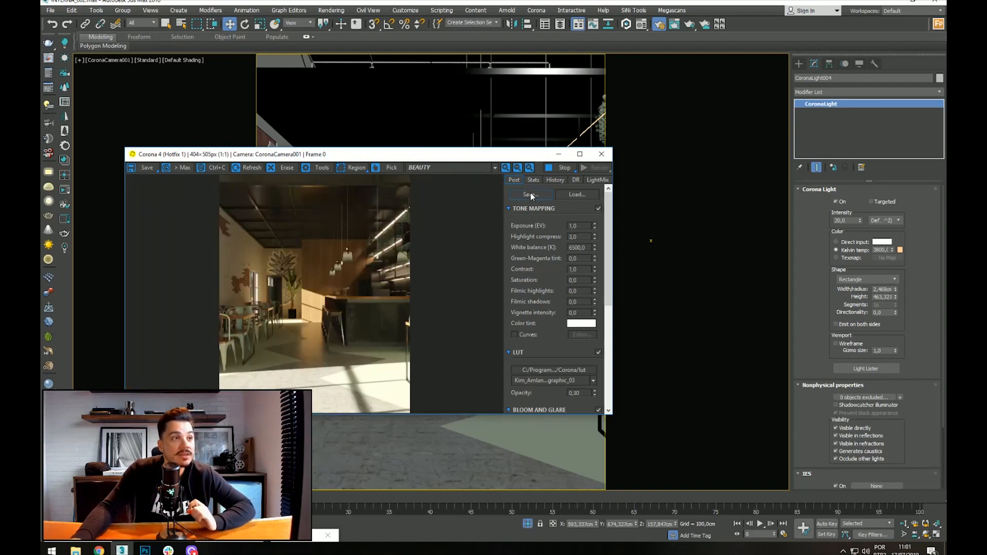
Step: Stop the interactive render and open the HDRI bitmap feeding the Corona Color Correct environment map
click(571, 167)
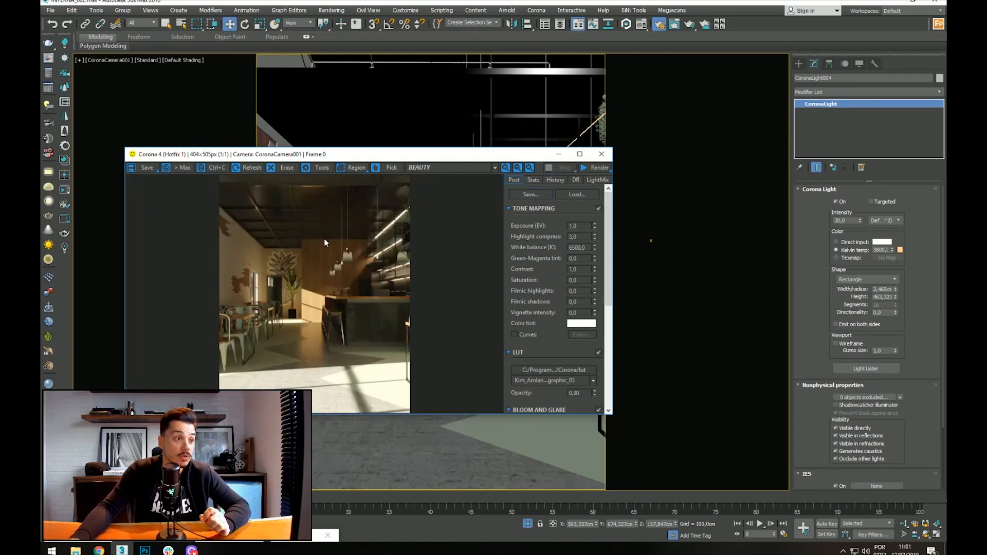
right_click(293, 132)
key(Escape)
key(m)
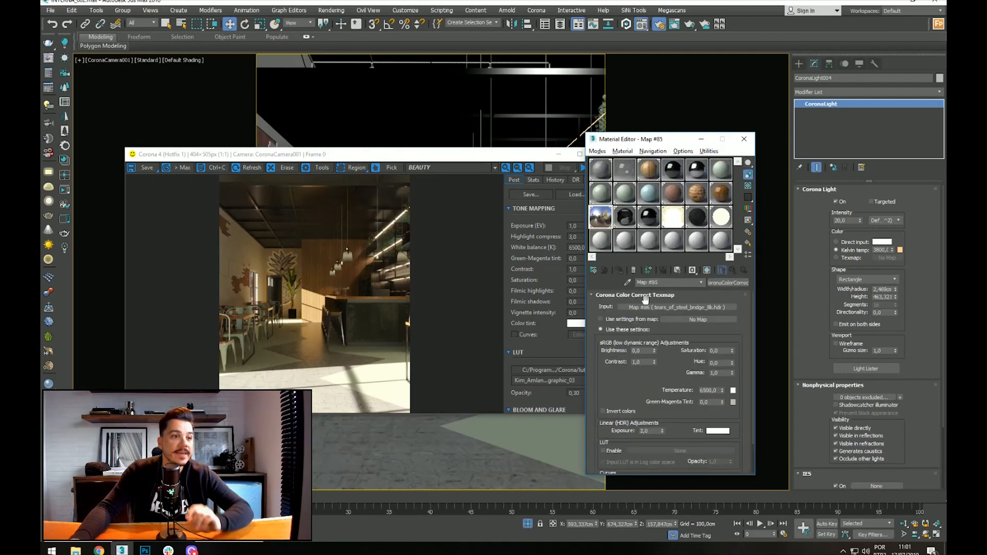
click(421, 289)
click(710, 313)
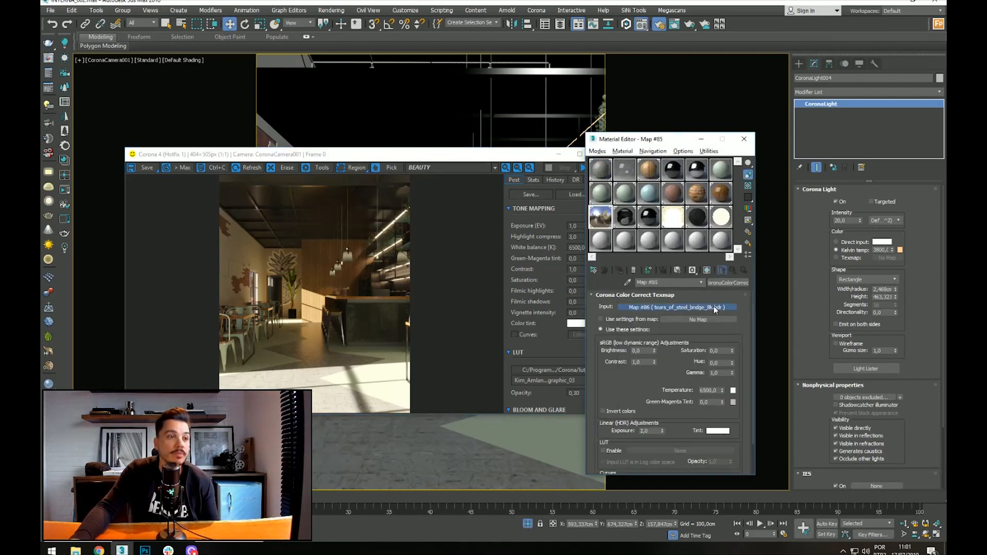
Step: Replace the environment bitmap with cloud_layers_2k.hdr from the HDRI HAVEN folder
click(671, 454)
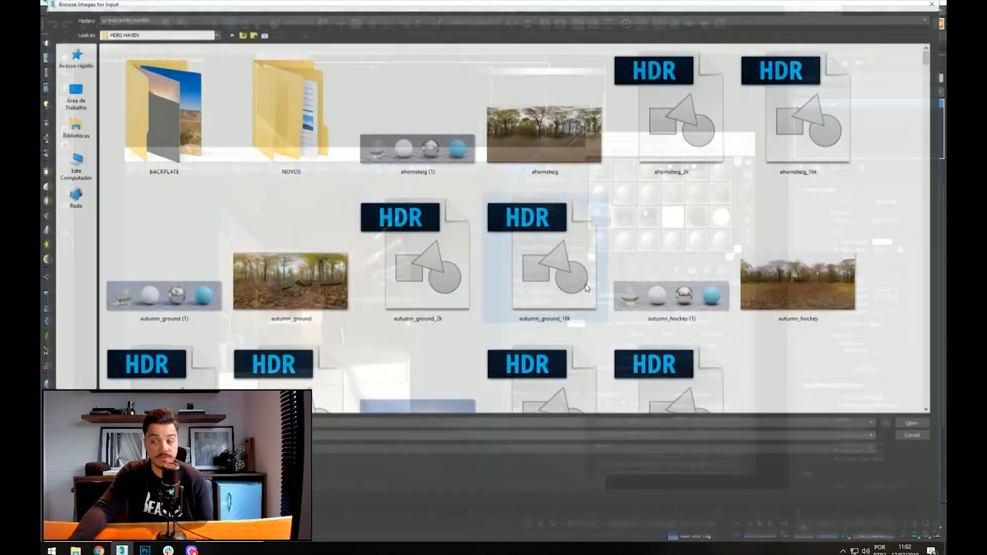
scroll(566, 246, down, 5)
scroll(417, 185, down, 3)
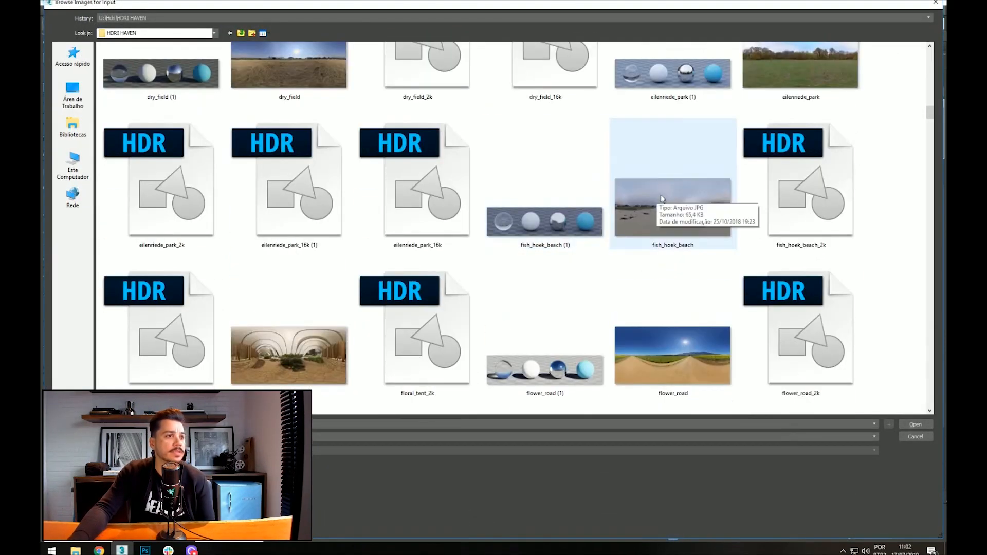
scroll(297, 179, up, 3)
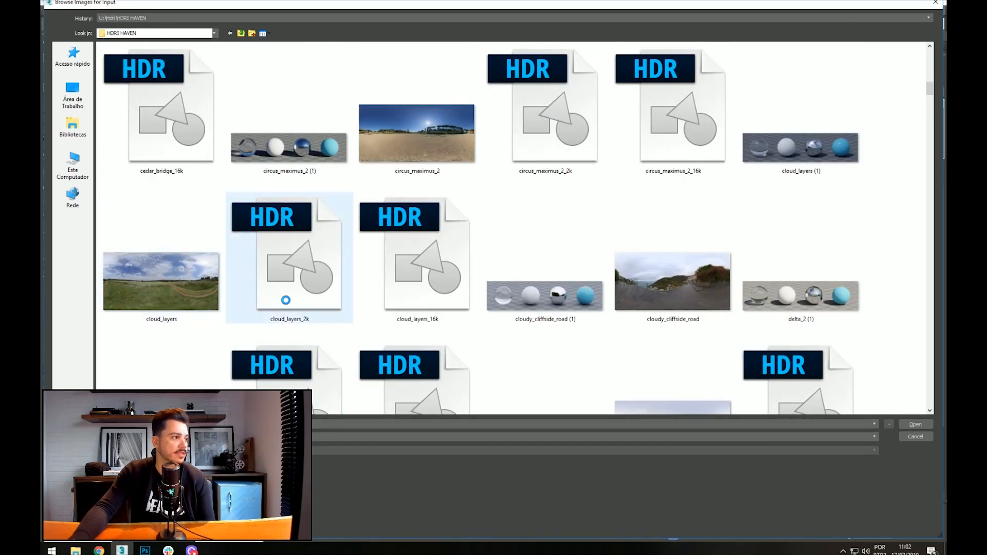
click(175, 200)
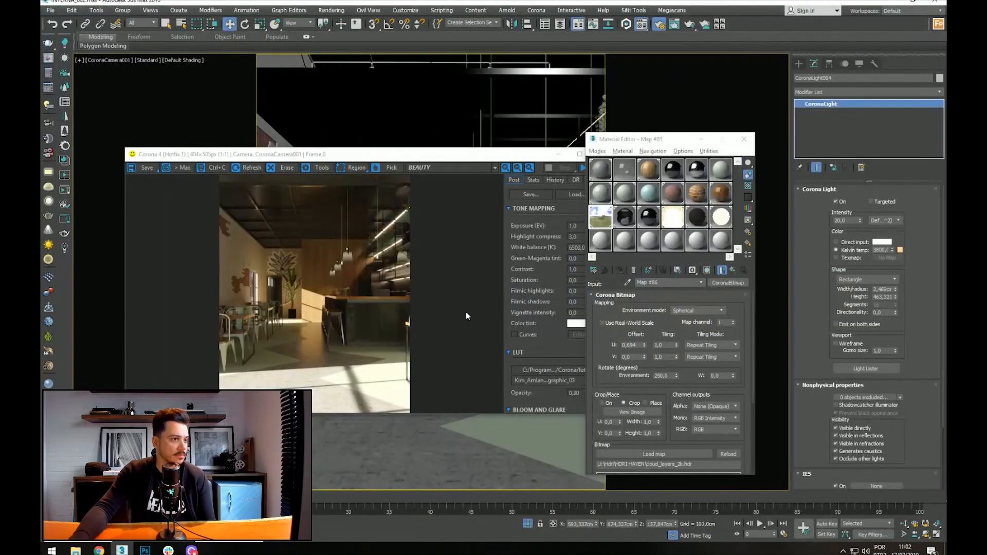
Step: Restart the interactive render to preview the new environment HDRI
click(399, 310)
click(594, 171)
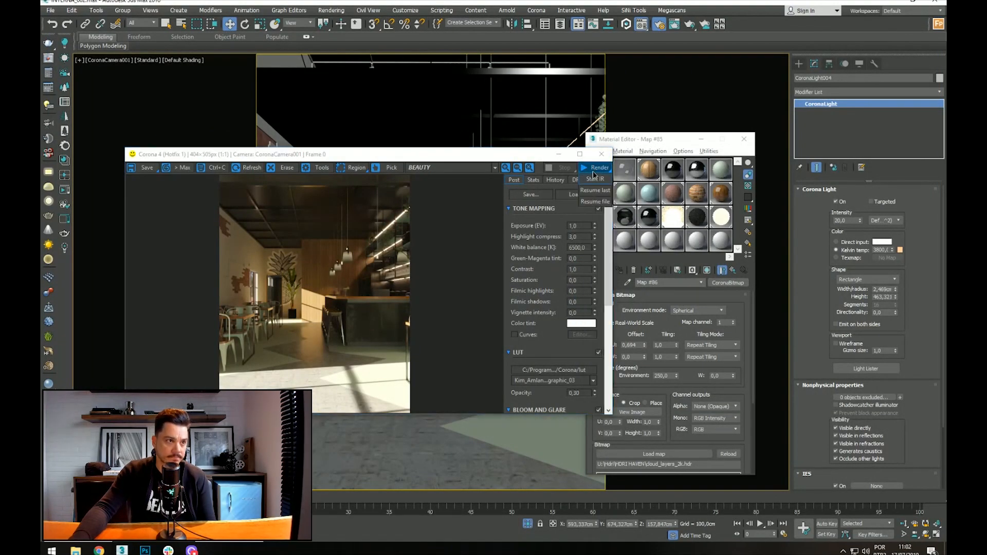
click(593, 180)
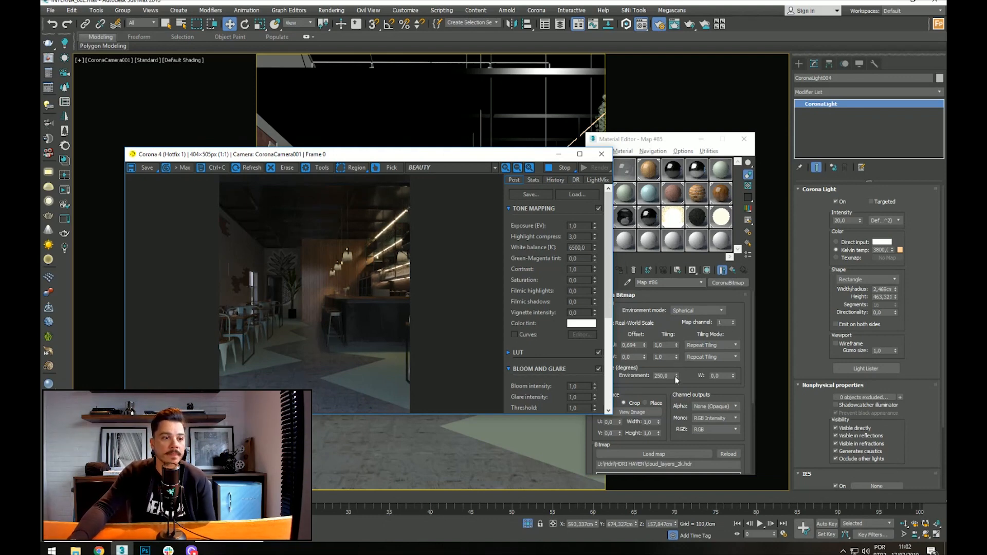
Step: In the environment's Corona Color Correct map, try a linear exposure of 5 and settle on 4
drag(671, 142, 752, 135)
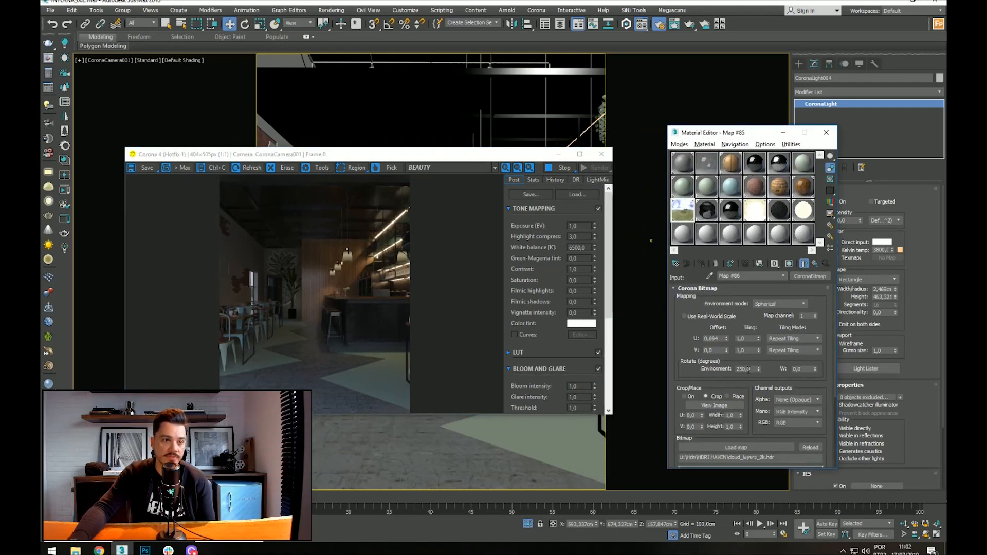
scroll(691, 369, down, 3)
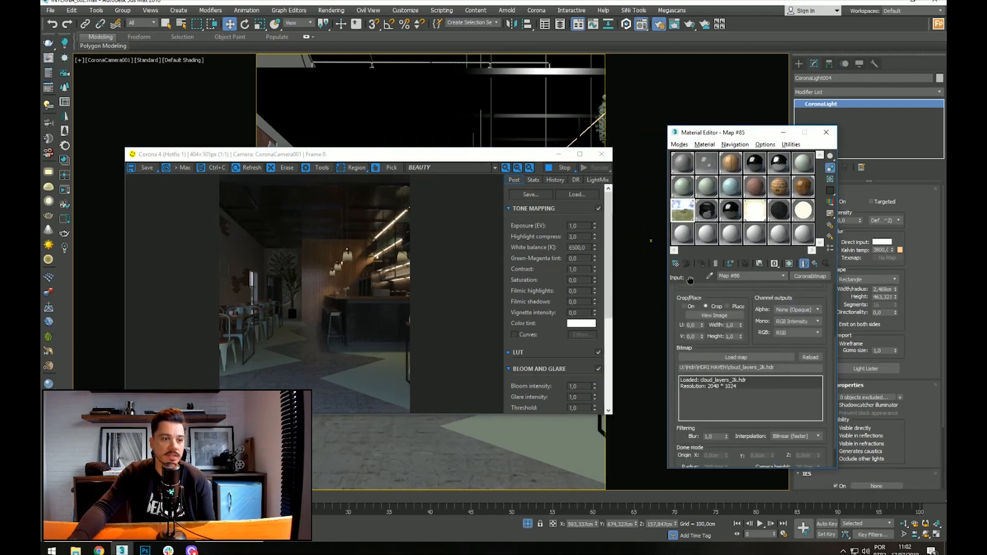
click(816, 265)
double_click(730, 425)
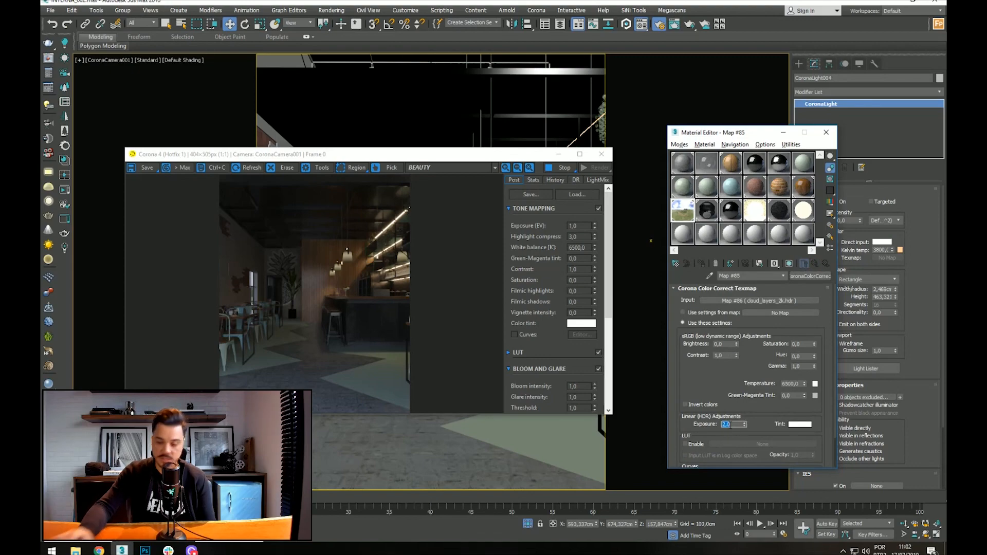
text(5)
key(Return)
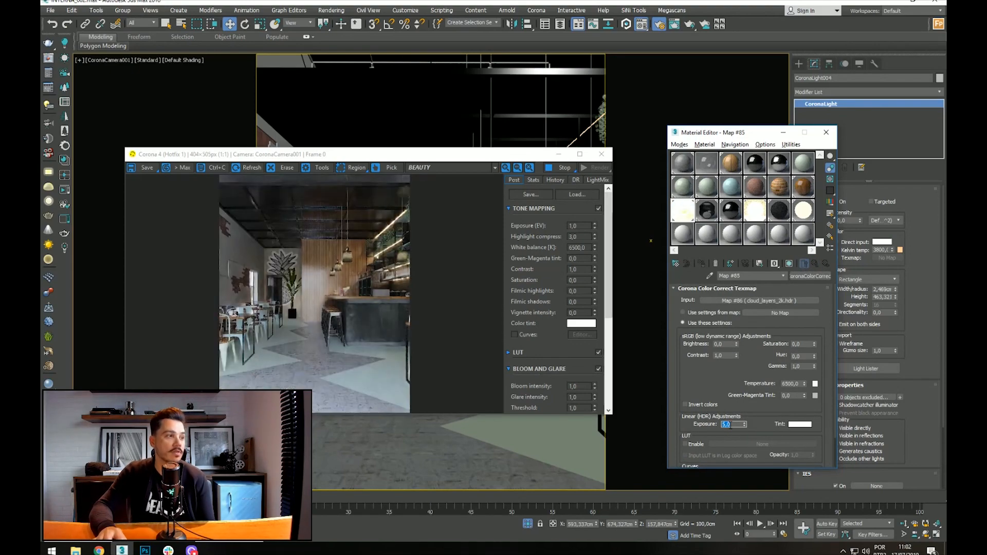
text(4)
key(Return)
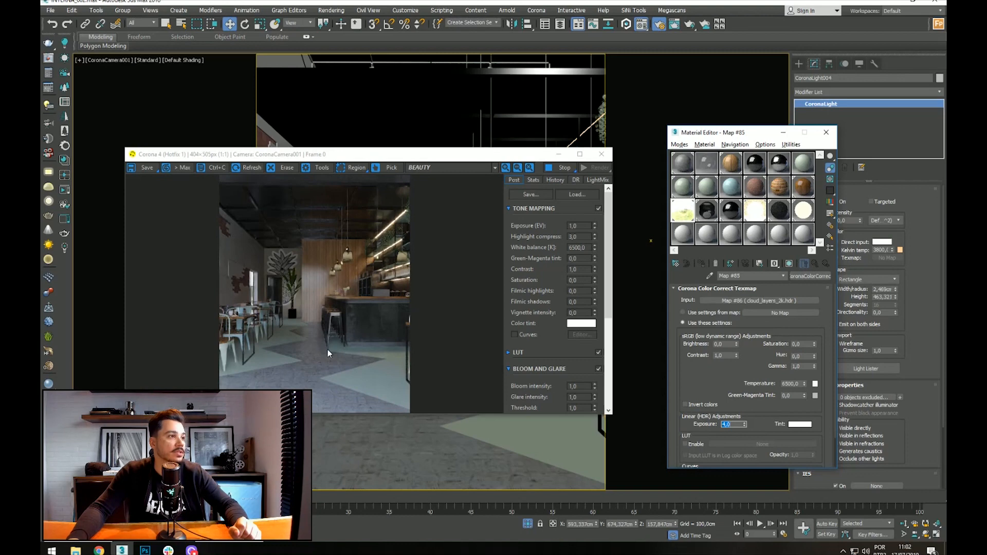
Step: Examine the tables, chairs and bar area in the interactive render under the new lighting
click(255, 363)
scroll(240, 359, up, 2)
middle_drag(239, 379, 305, 228)
scroll(225, 298, up, 1)
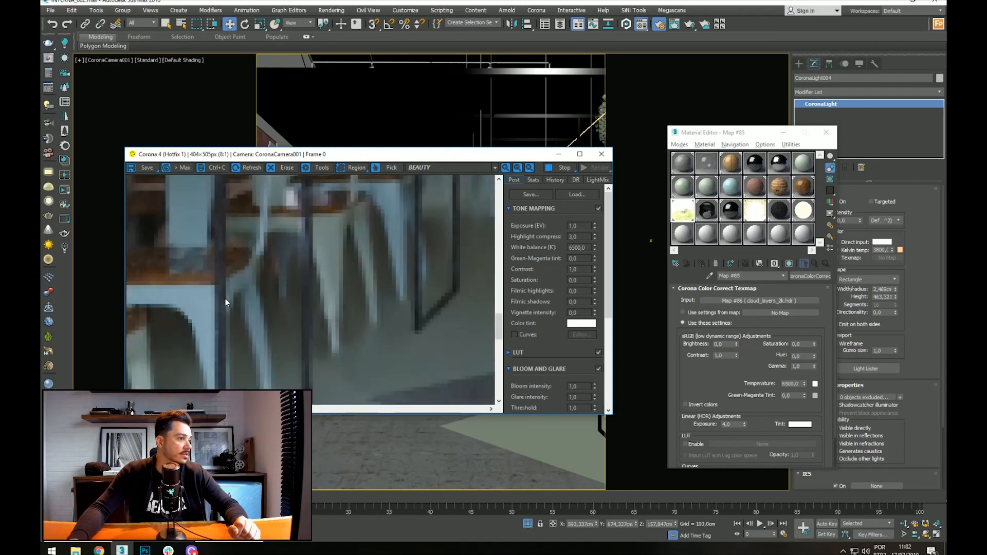
scroll(226, 298, down, 1)
scroll(263, 331, down, 2)
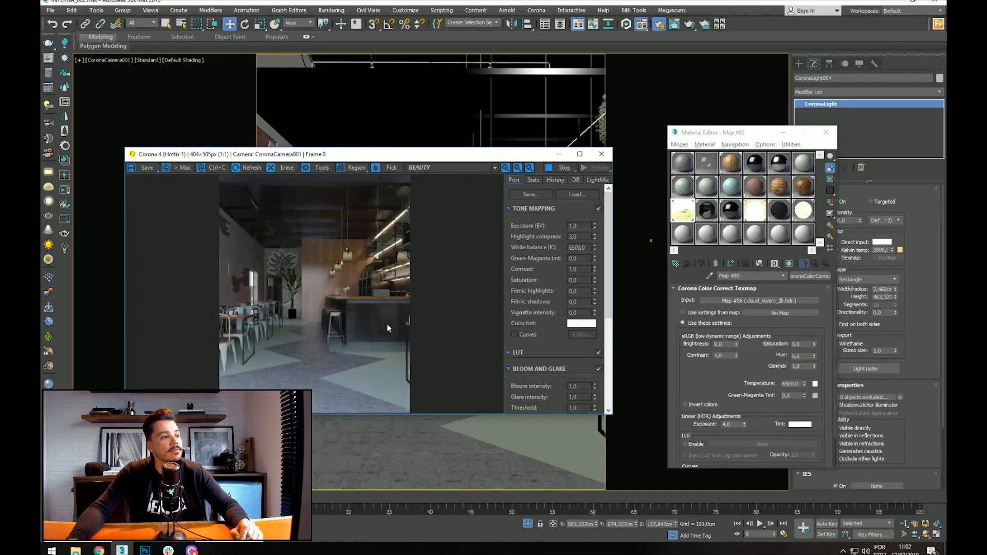
scroll(407, 328, up, 1)
scroll(397, 325, up, 2)
scroll(397, 325, down, 2)
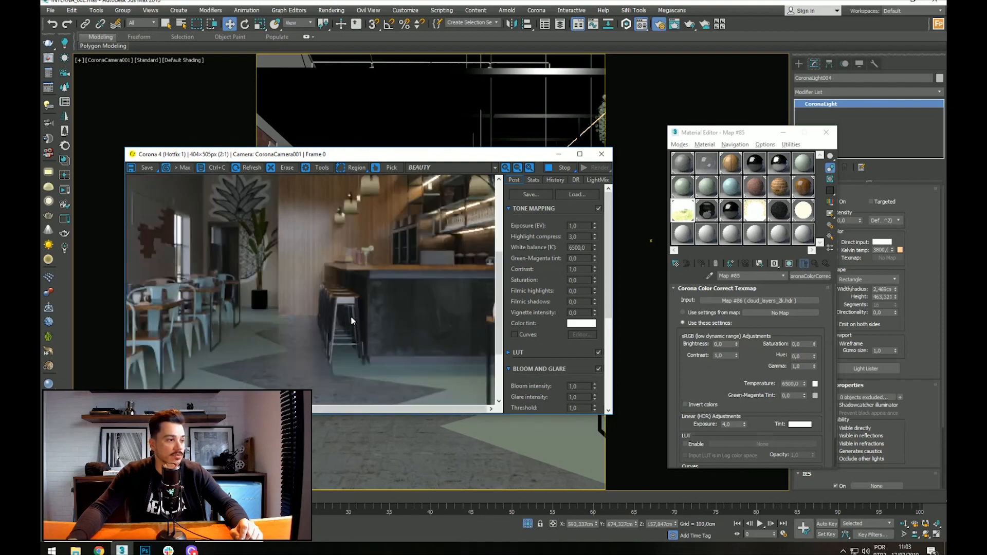
scroll(354, 297, down, 1)
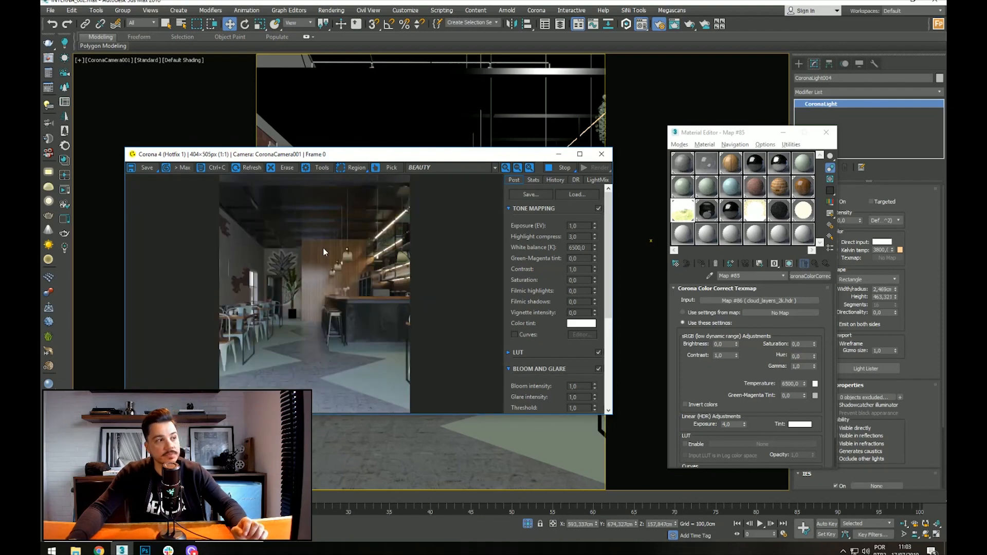
Step: Move the render window aside and try closer and sideways framings with CoronaCamera001, ending near the original view
drag(469, 154, 682, 117)
scroll(545, 168, up, 2)
scroll(545, 167, down, 2)
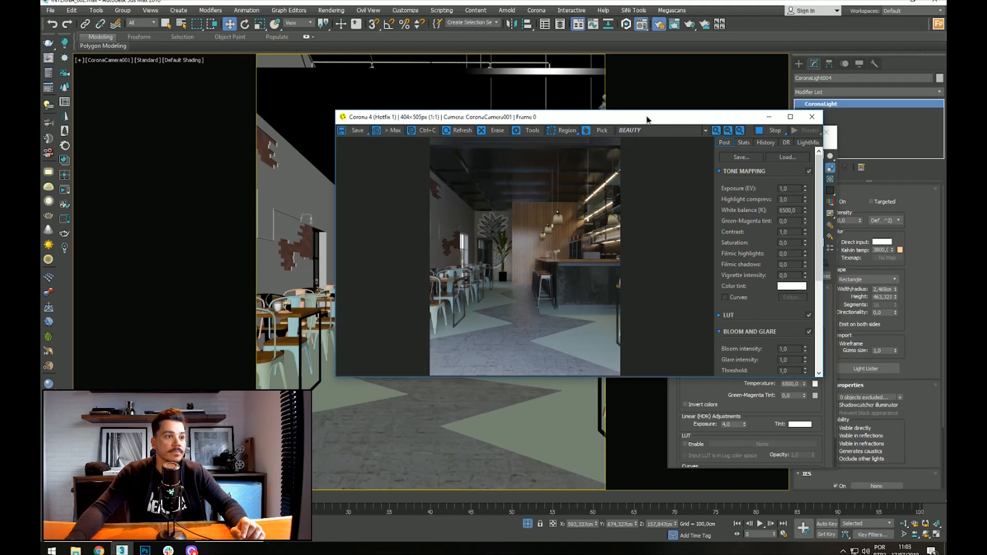
drag(646, 119, 753, 103)
click(903, 524)
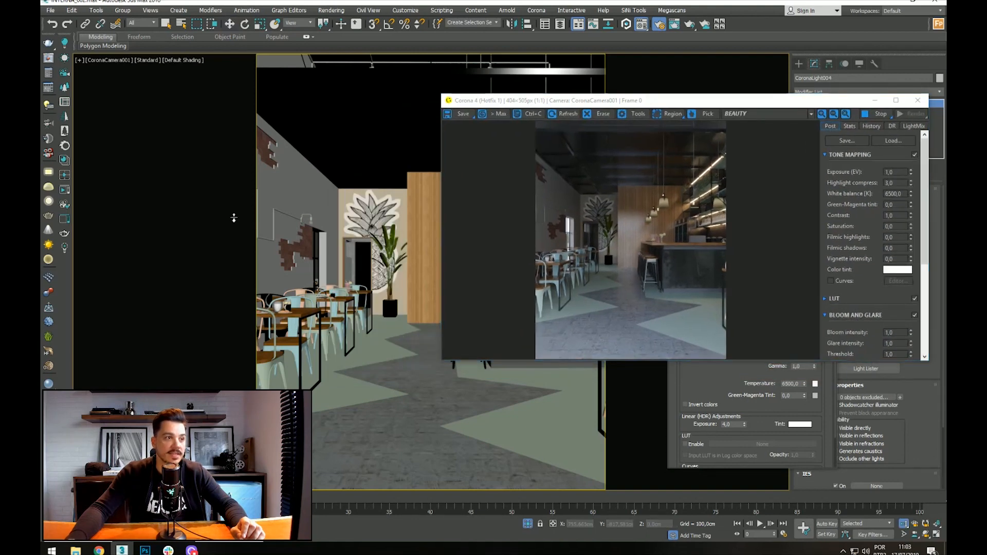
drag(333, 221, 330, 232)
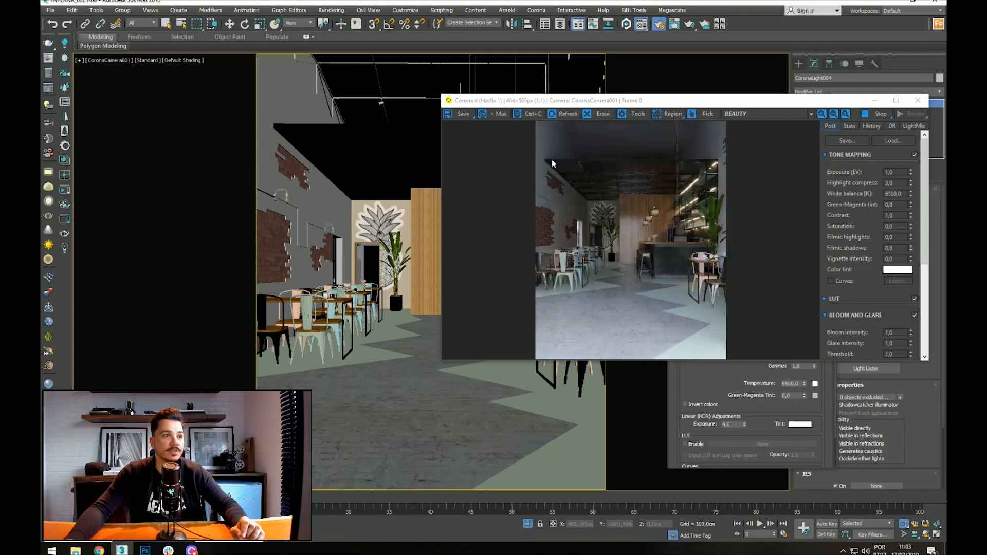
drag(348, 288, 358, 277)
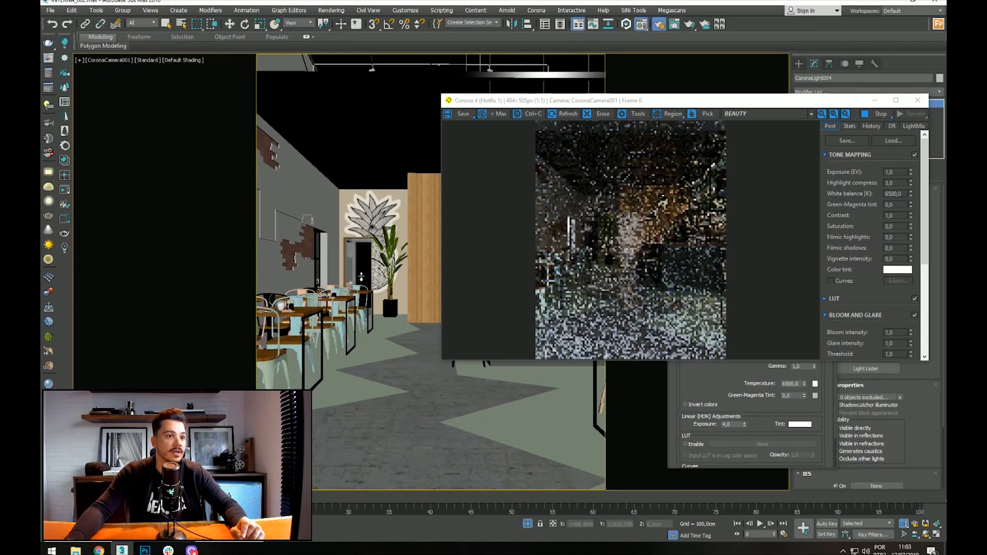
middle_drag(346, 283, 370, 281)
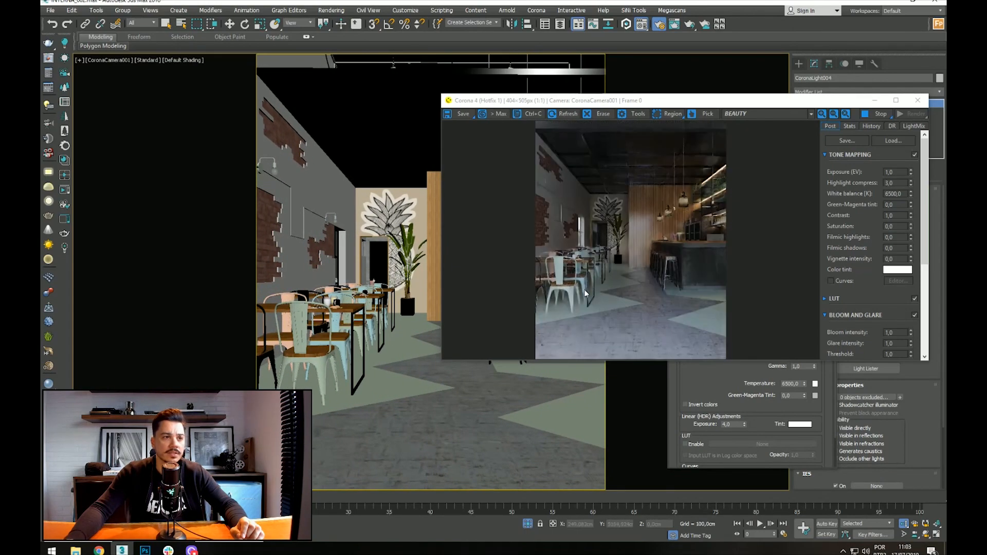
middle_drag(372, 282, 358, 283)
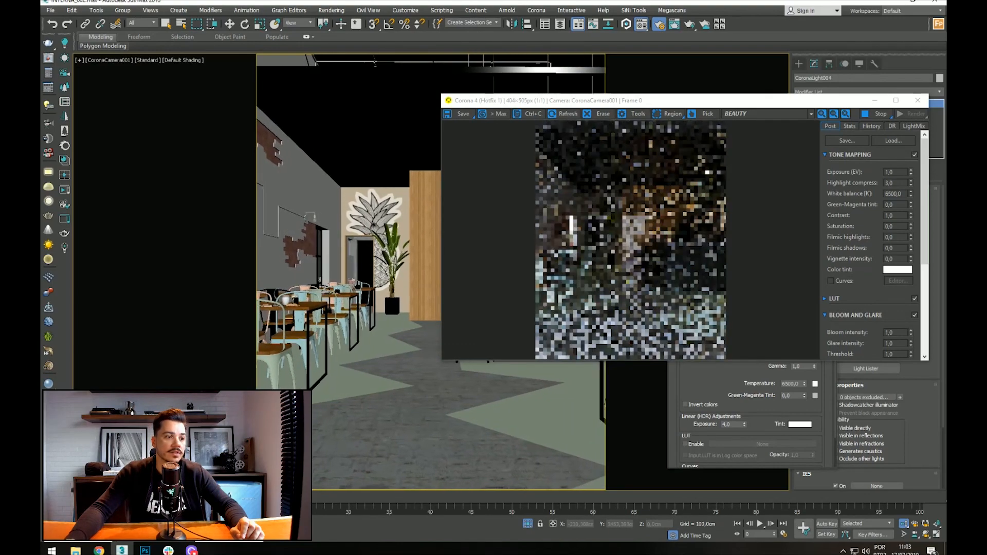
click(694, 229)
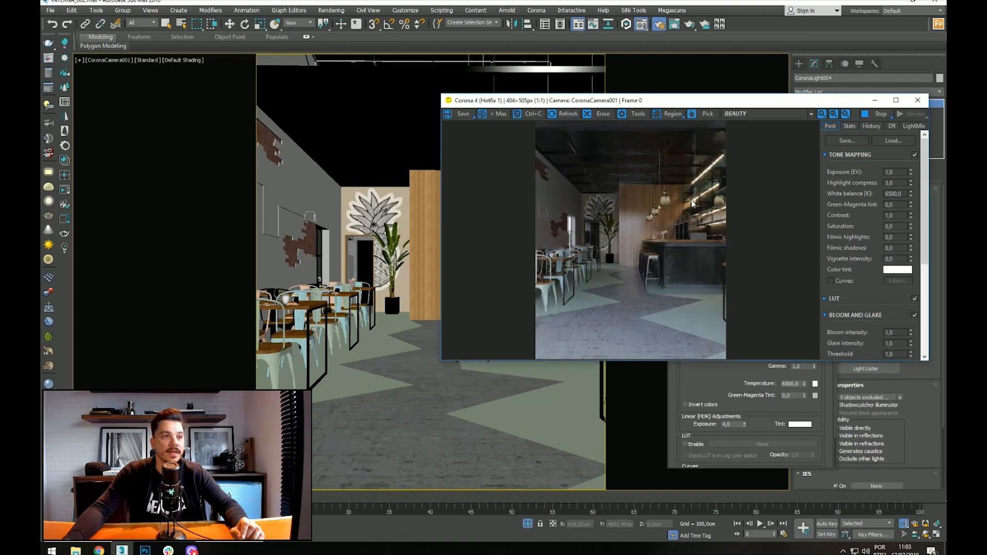
Step: In the Top view, duplicate CoronaCamera001 as CoronaCamera002, placed near the left side of the restaurant entrance
click(875, 100)
right_click(505, 268)
right_click(505, 267)
key(t)
click(512, 357)
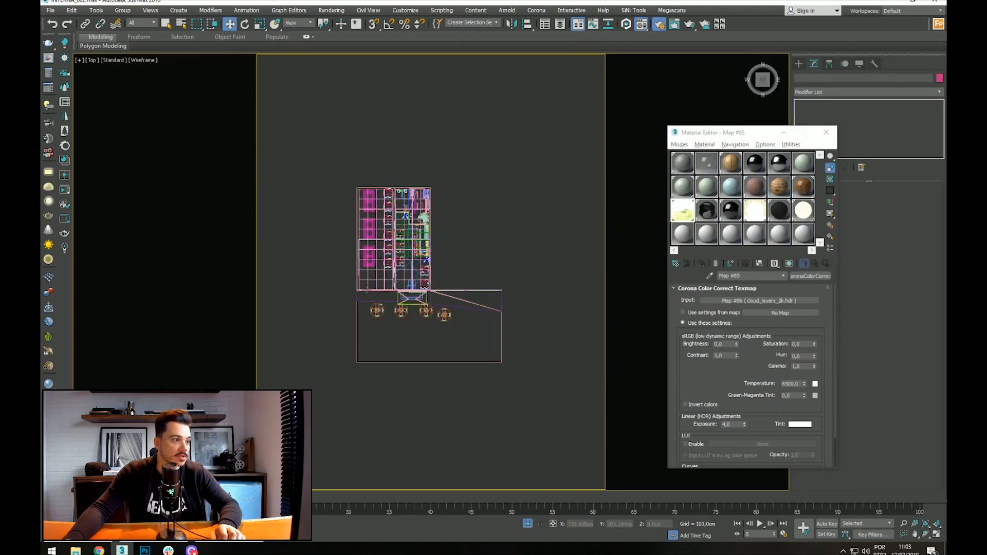
scroll(384, 288, up, 6)
click(541, 267)
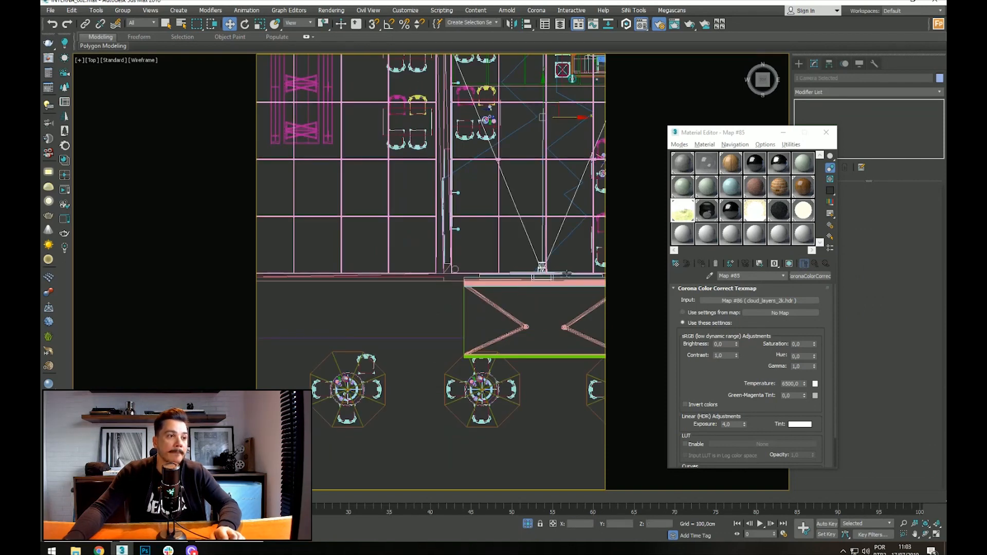
scroll(507, 323, down, 4)
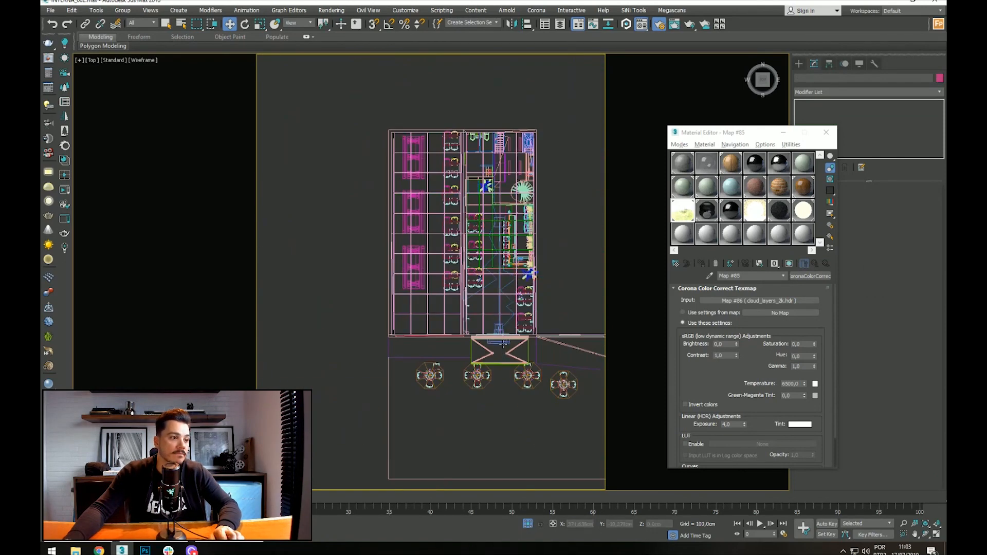
click(513, 338)
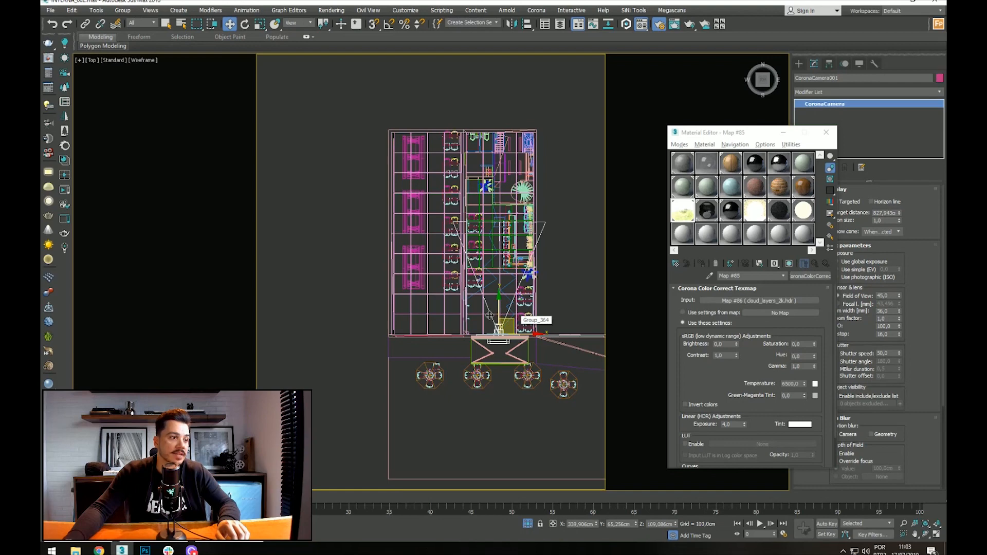
shift+drag(490, 315, 465, 320)
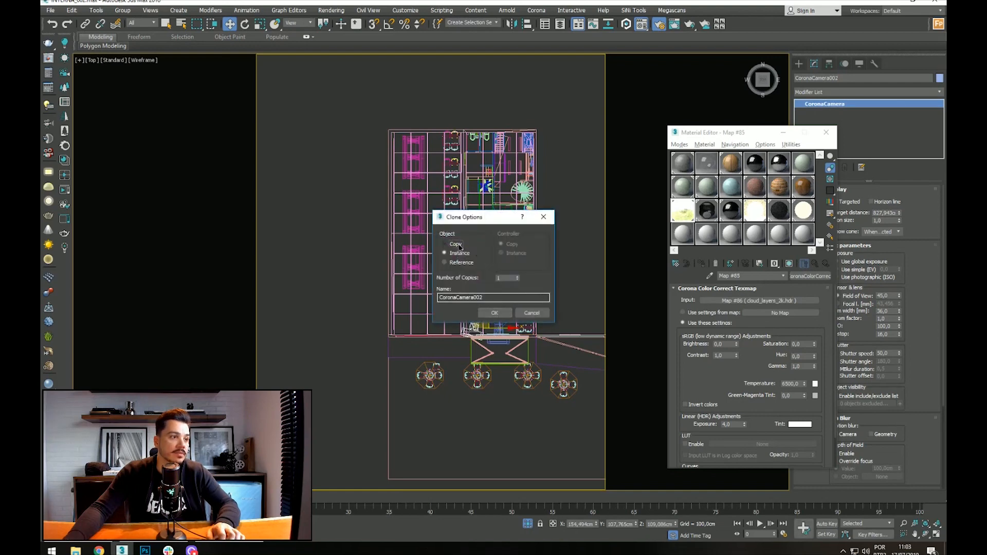
click(486, 312)
Step: Select CoronaCamera002's target and move it to the right, past the bar shelving wall
right_click(442, 239)
click(386, 235)
drag(517, 210, 546, 216)
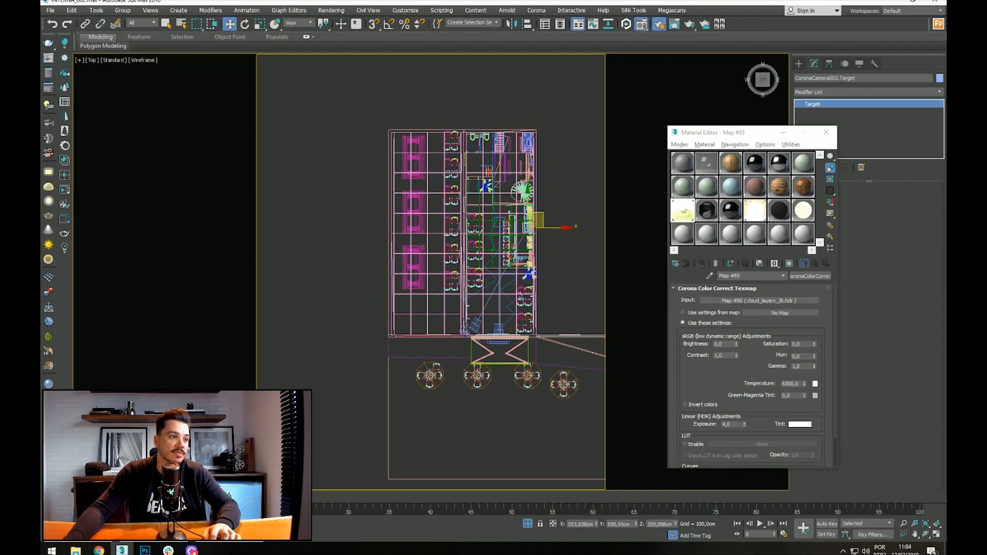
Step: Look through CoronaCamera002 in shaded display and shift it to frame the bar counter with the dining chairs beside it
click(472, 331)
key(c)
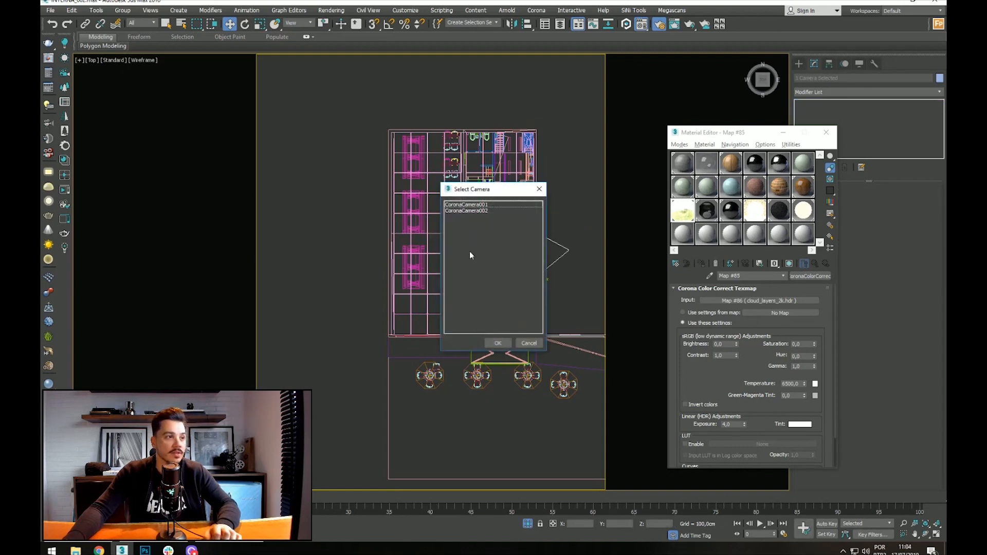
double_click(504, 212)
key(F3)
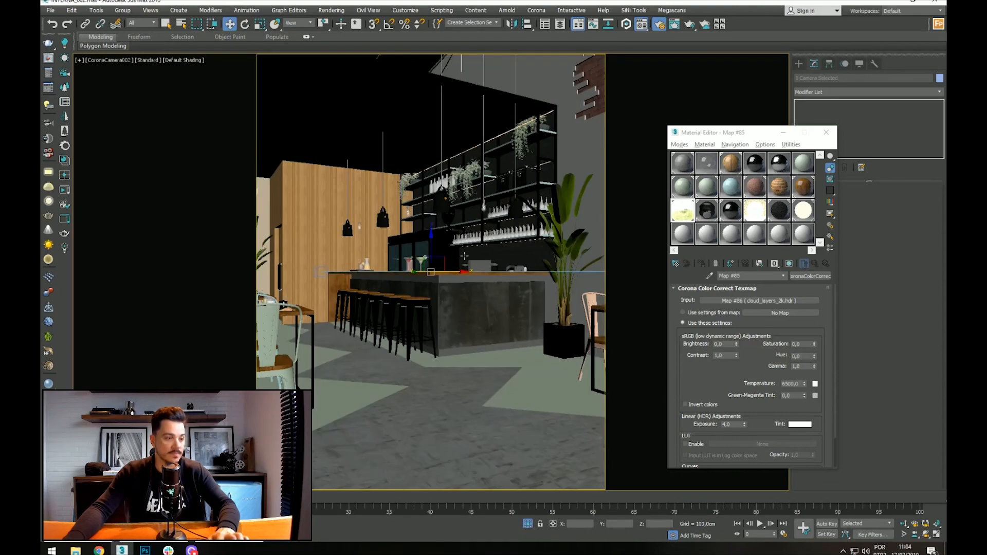
drag(456, 272, 432, 240)
middle_drag(435, 241, 440, 251)
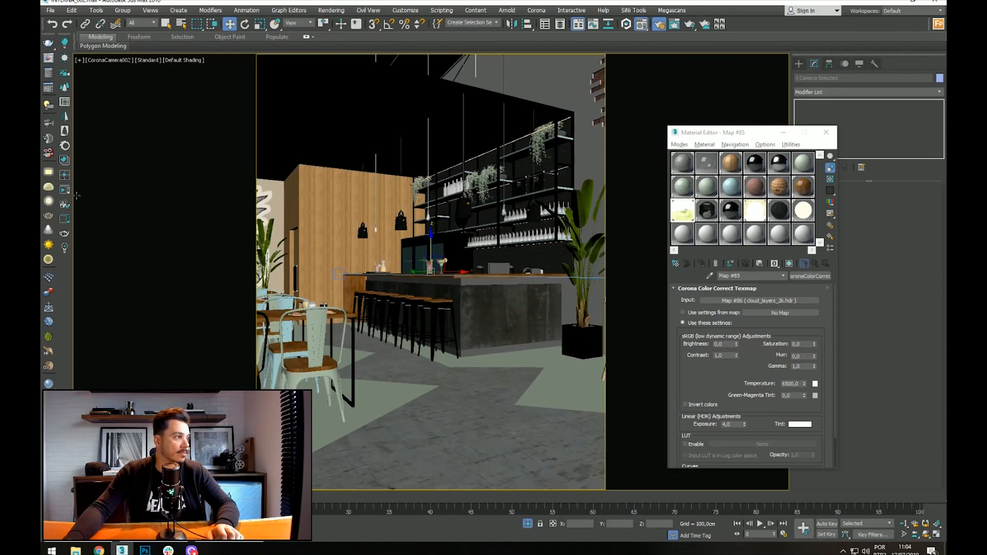
Step: Bring up the interactive render for CoronaCamera002 and move its window clear of the camera settings
click(65, 193)
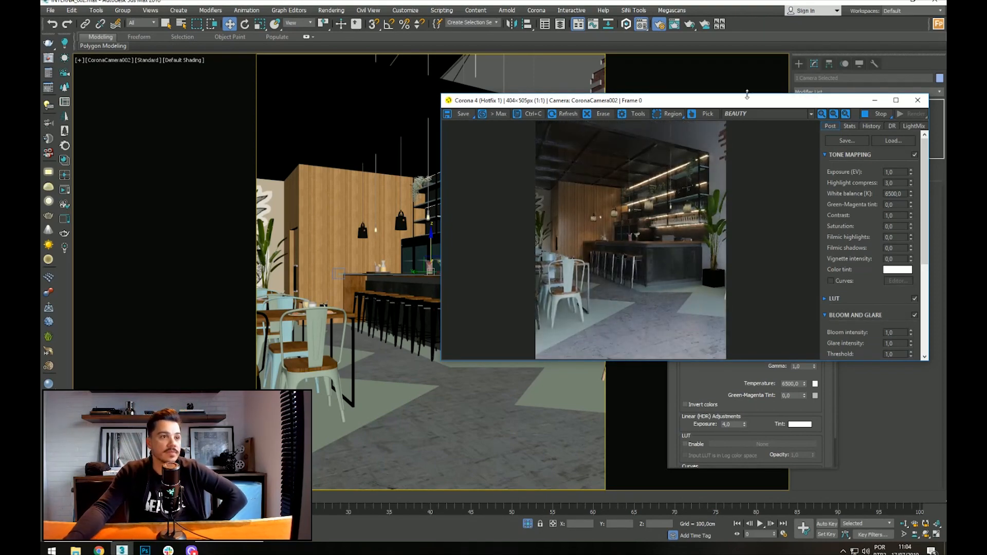
drag(743, 108, 350, 106)
right_click(569, 180)
click(557, 174)
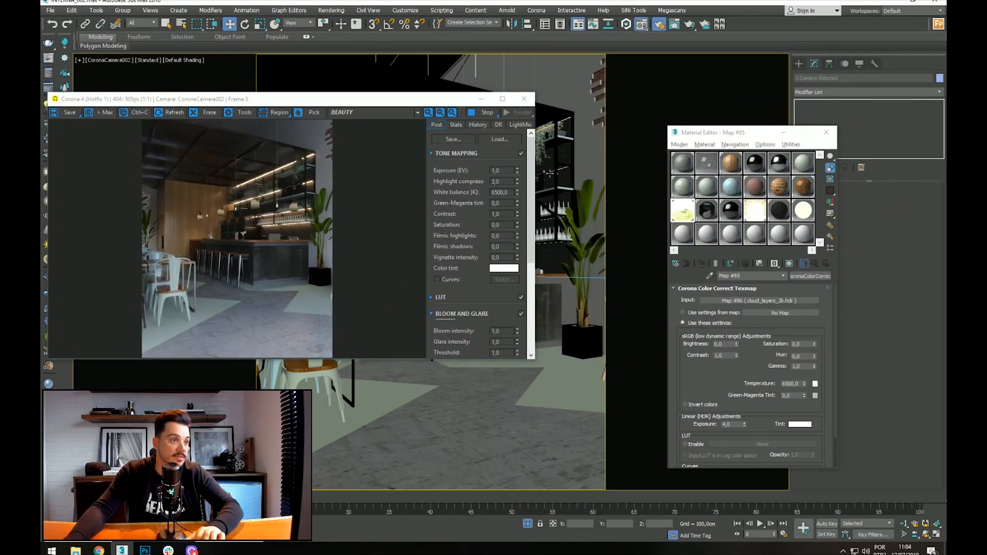
Step: Select CoronaCamera002, close the Material Editor and set the camera's vertical shift to -0.07
key(h)
double_click(103, 79)
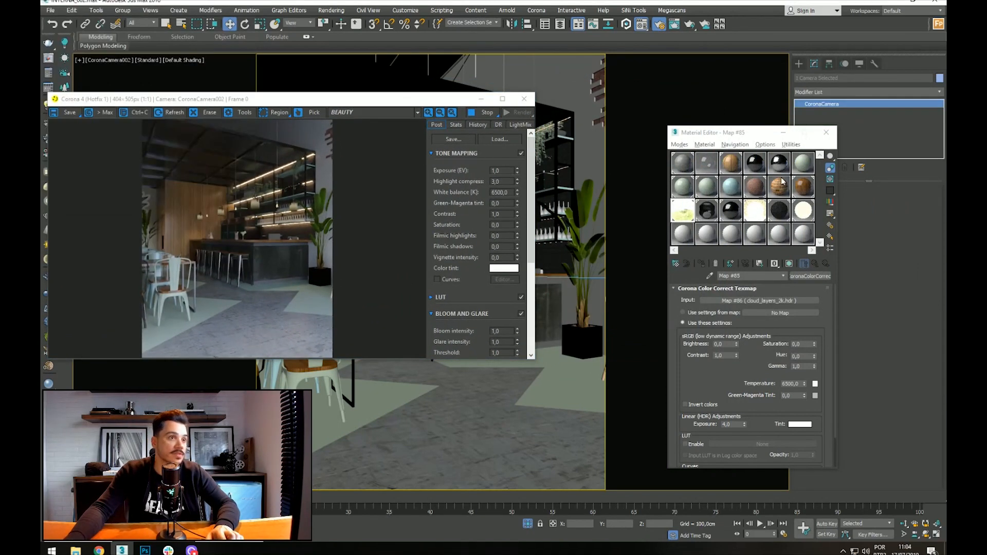
click(827, 133)
scroll(871, 303, down, 5)
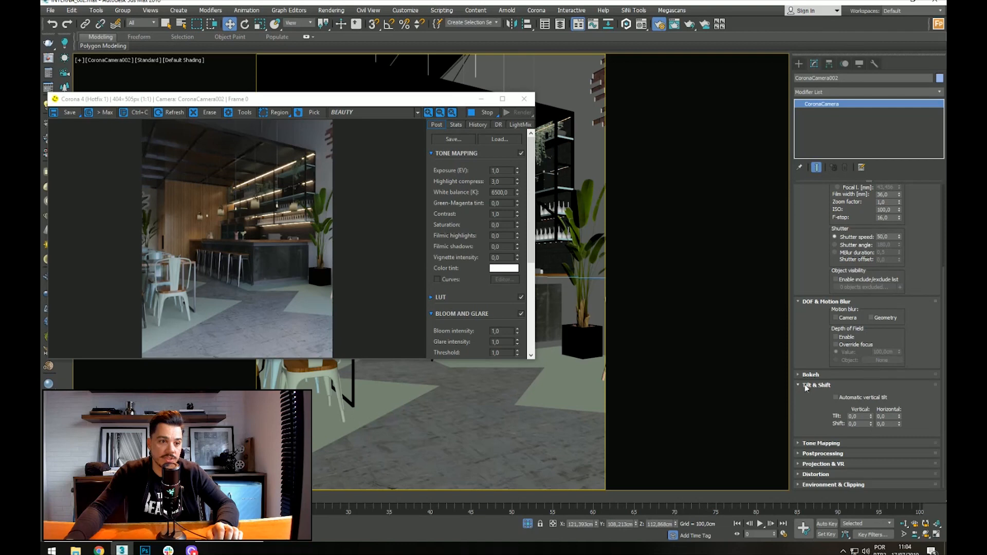
drag(870, 425, 870, 427)
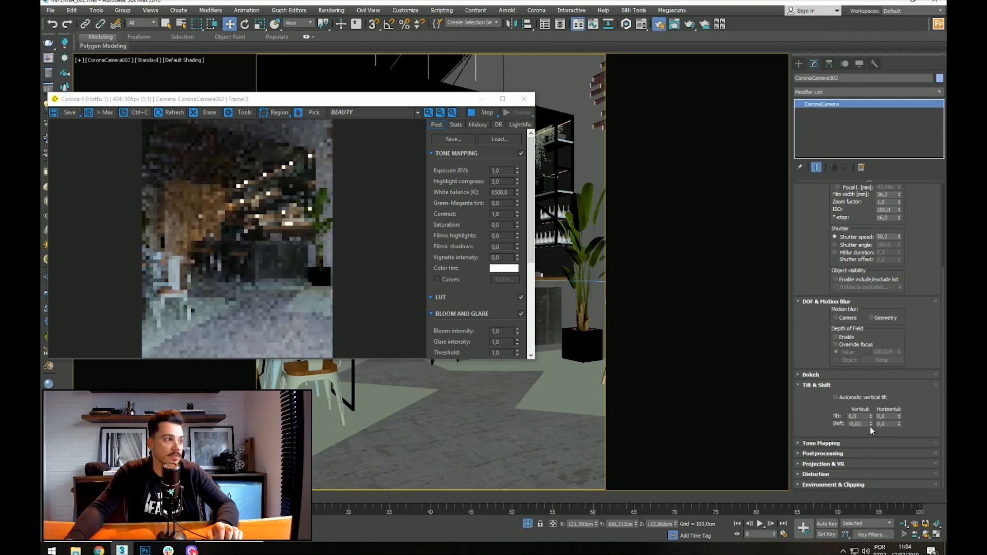
click(871, 426)
click(871, 427)
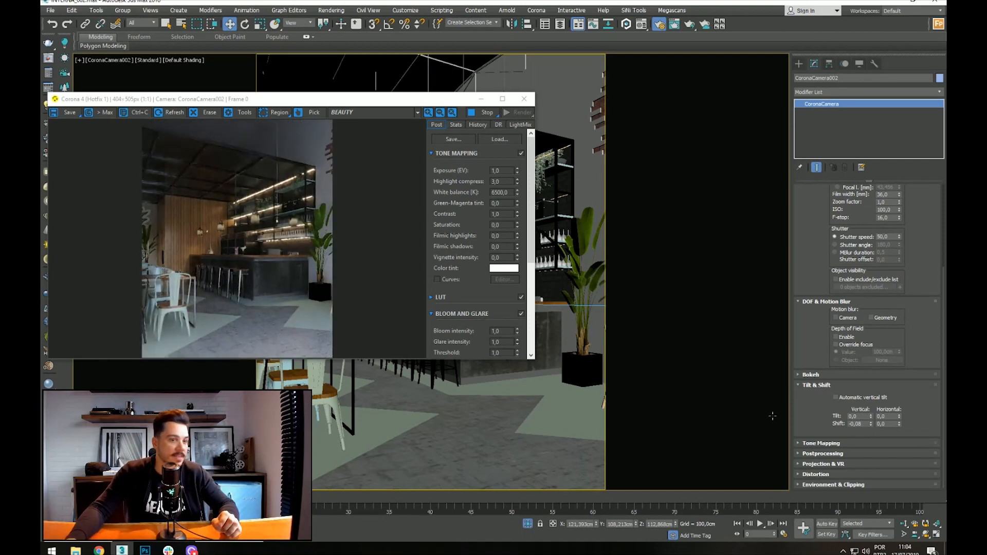
click(870, 422)
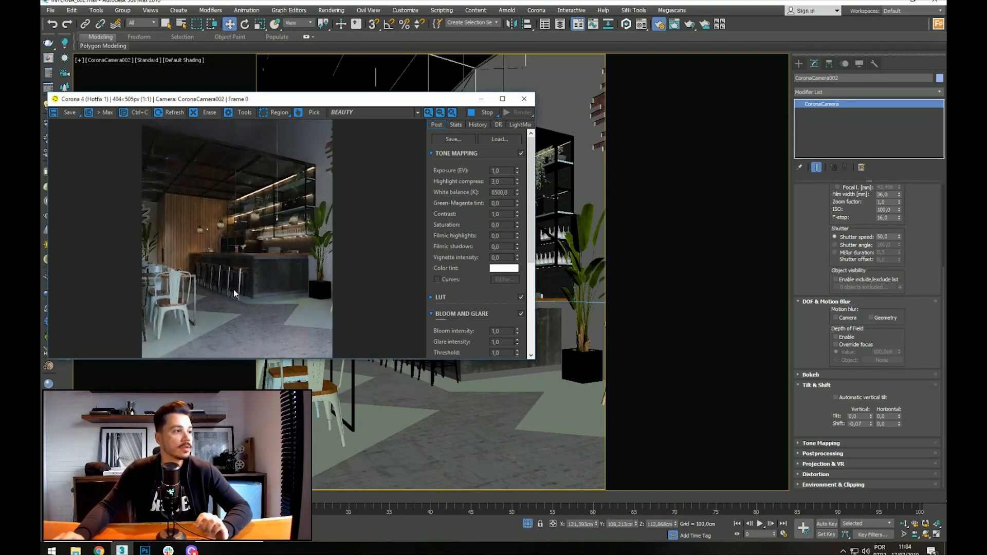
Step: Try tone-mapping exposure values of 1 and 2 on the CoronaCamera002 render
double_click(498, 182)
text(1)
key(Return)
text(2)
key(Return)
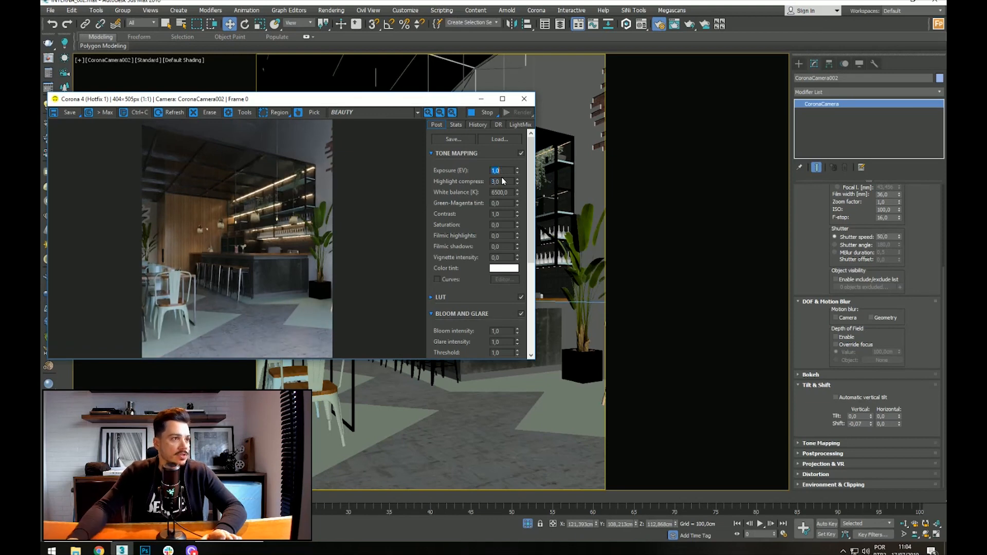
Step: Set the render's tone-mapping exposure to 2 and highlight compression to 5, and inspect the bar in the image
text(2)
key(Return)
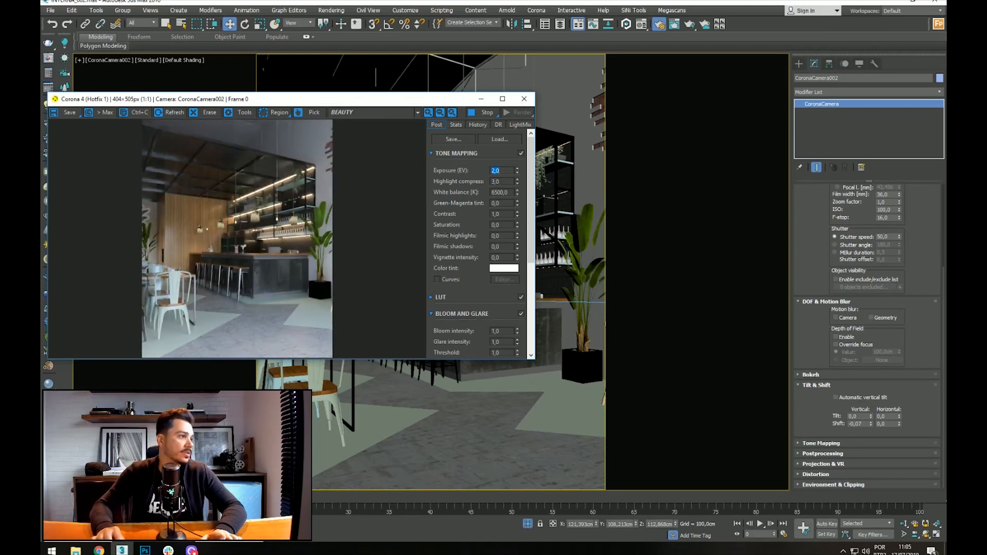
text(5)
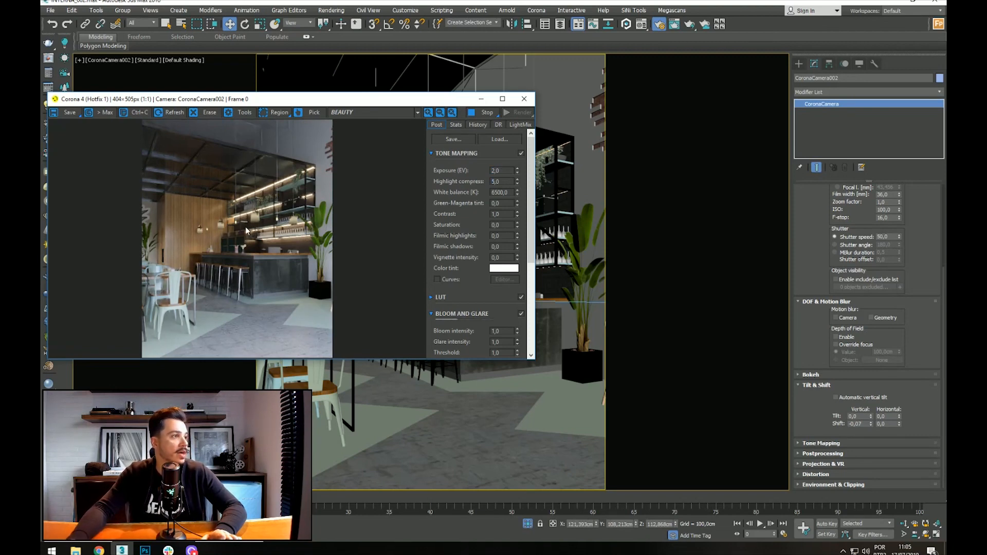
scroll(261, 228, up, 4)
scroll(261, 228, down, 4)
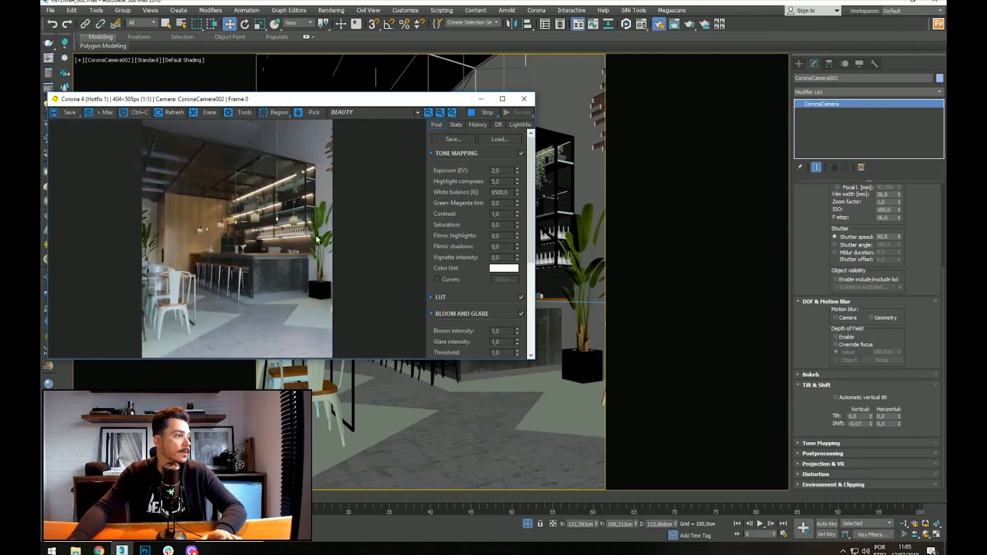
Step: Move the render window clear of the ceiling area and sample the dark structure above the bar's material into an empty Material Editor slot
drag(345, 102, 631, 174)
right_click(432, 102)
click(418, 112)
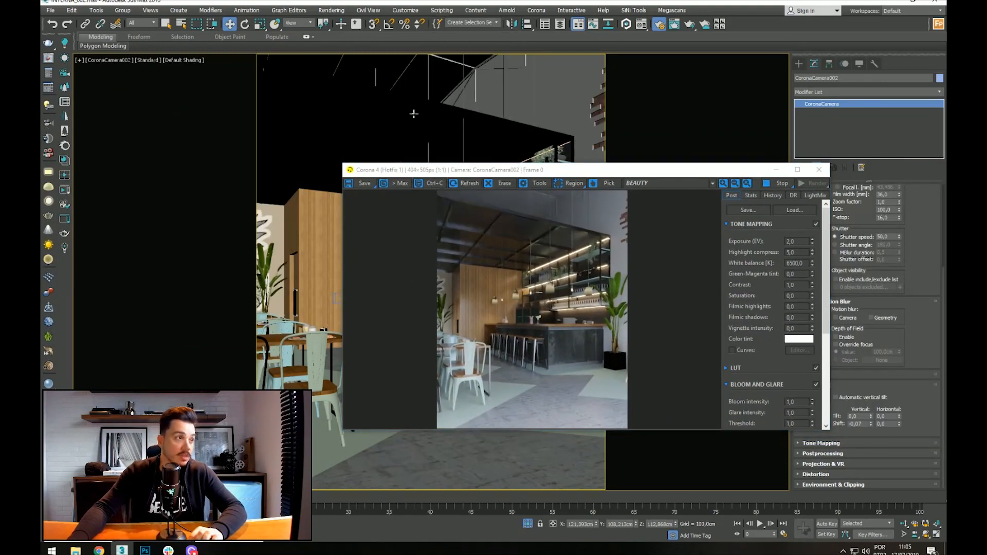
click(392, 141)
key(m)
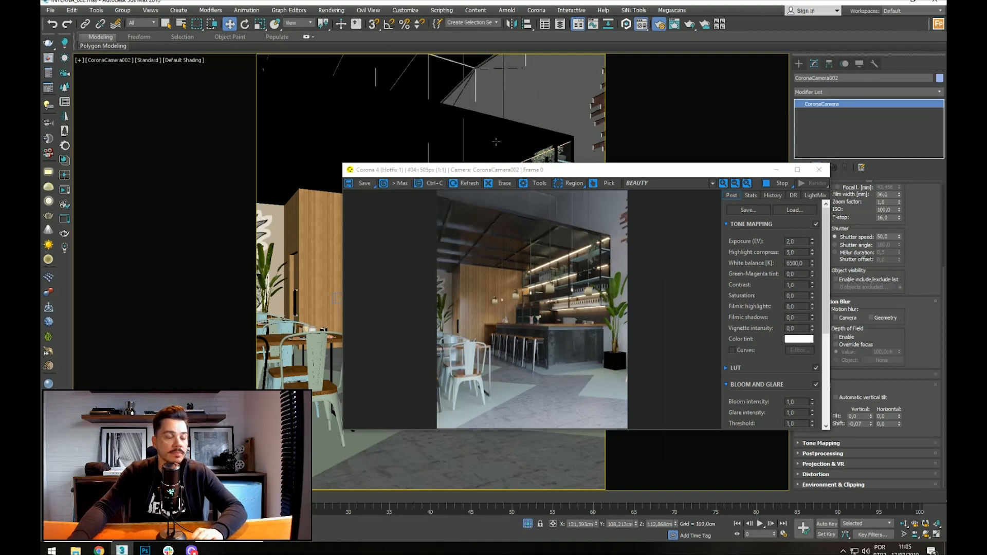
click(683, 234)
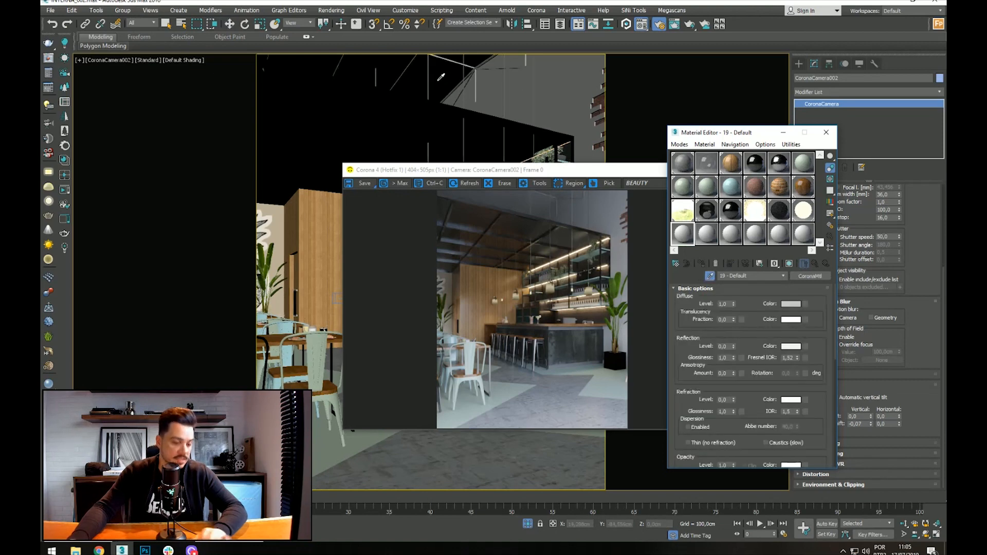
key(F3)
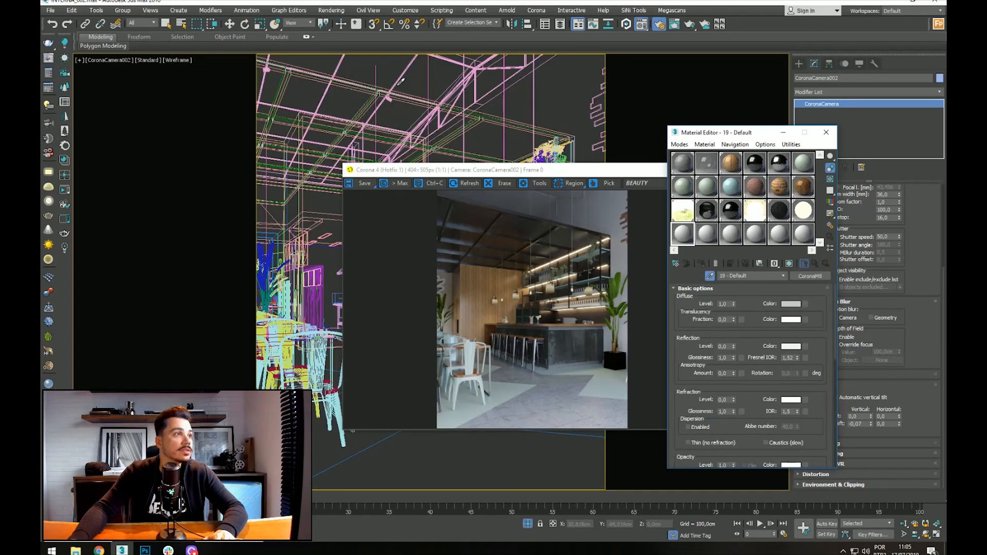
click(506, 104)
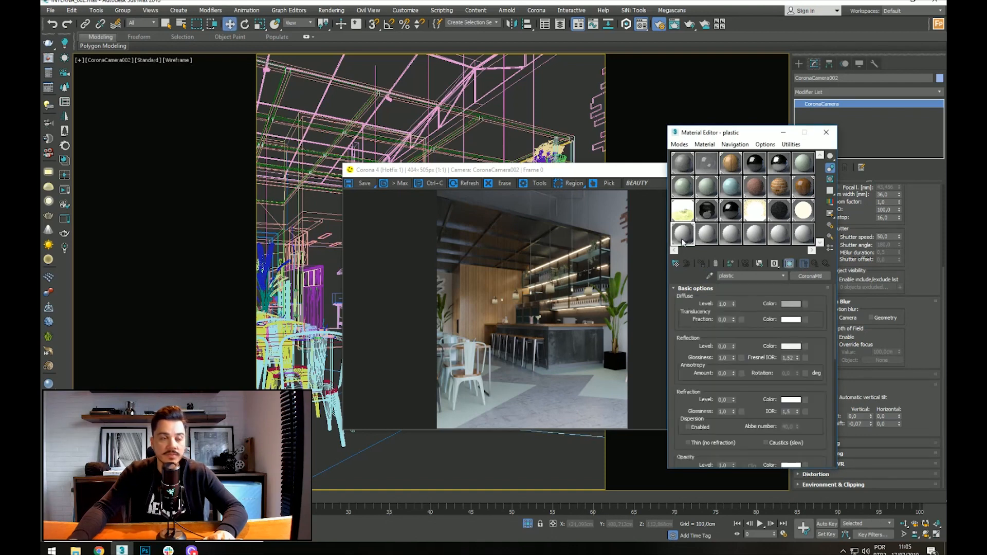
key(F3)
Step: Replace the sampled plastic material with a fresh CoronaMtl and give it a near-black diffuse colour of value 7
click(810, 276)
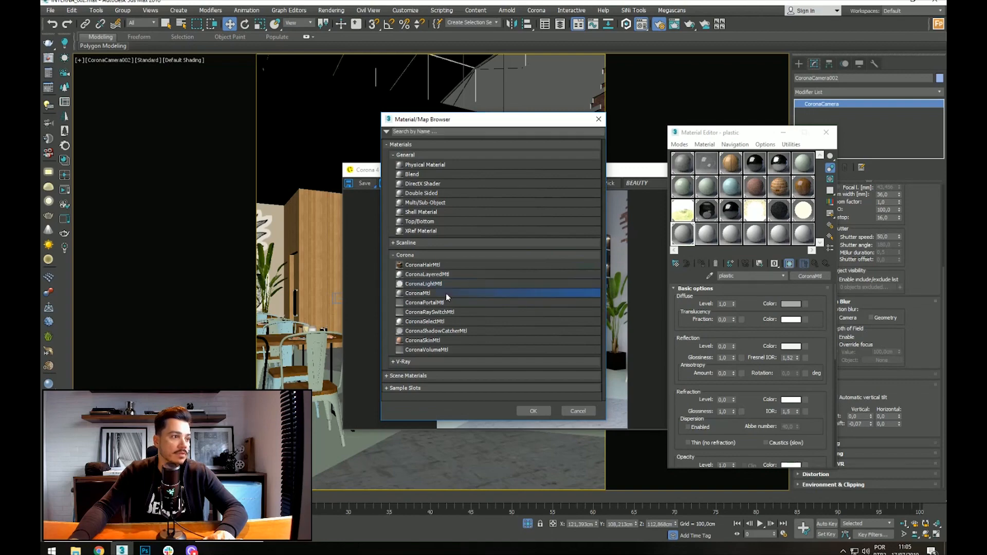
double_click(446, 293)
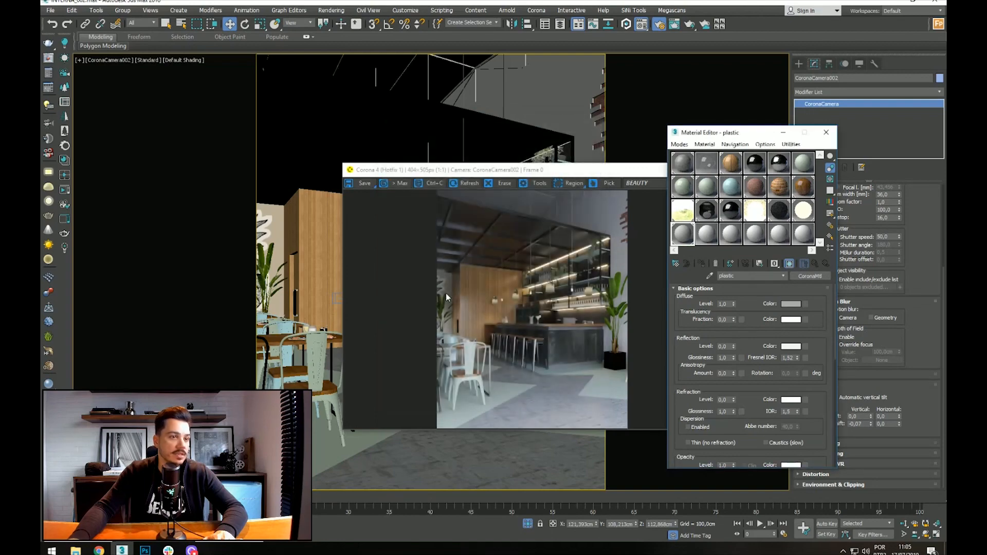
click(792, 305)
click(317, 59)
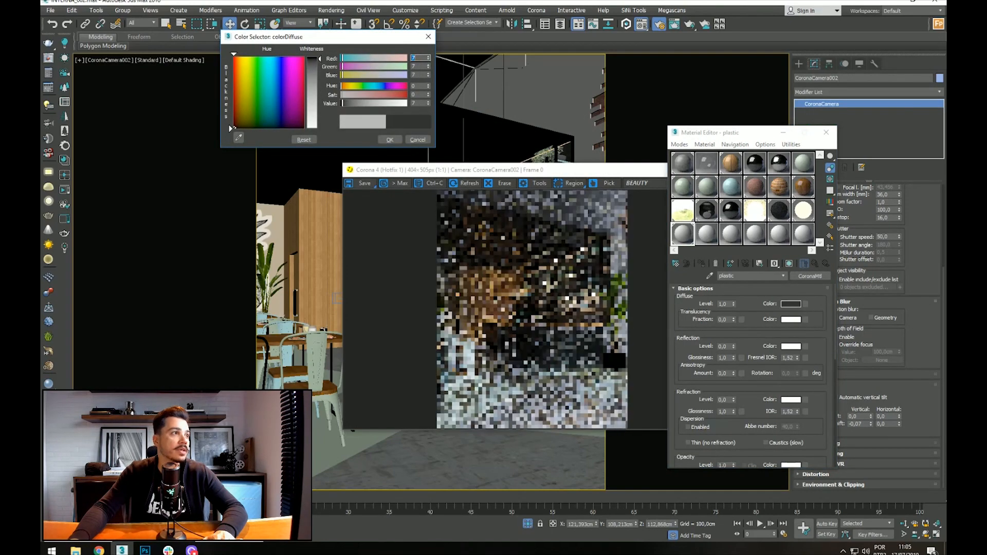
click(390, 140)
Step: Set the plastic material's reflection level to 1 and its reflection glossiness to 0.76
double_click(725, 346)
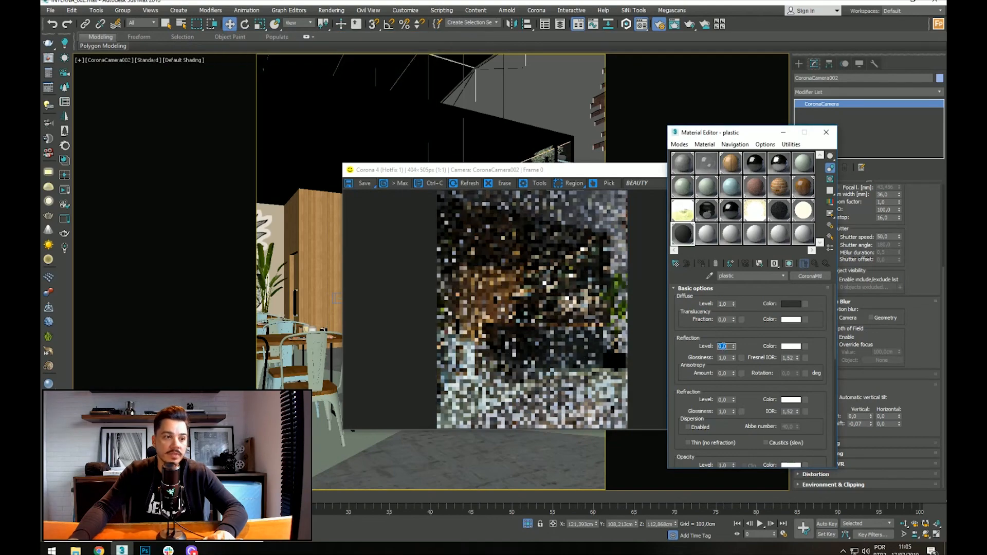
text(1)
double_click(724, 358)
text(0,76)
key(Return)
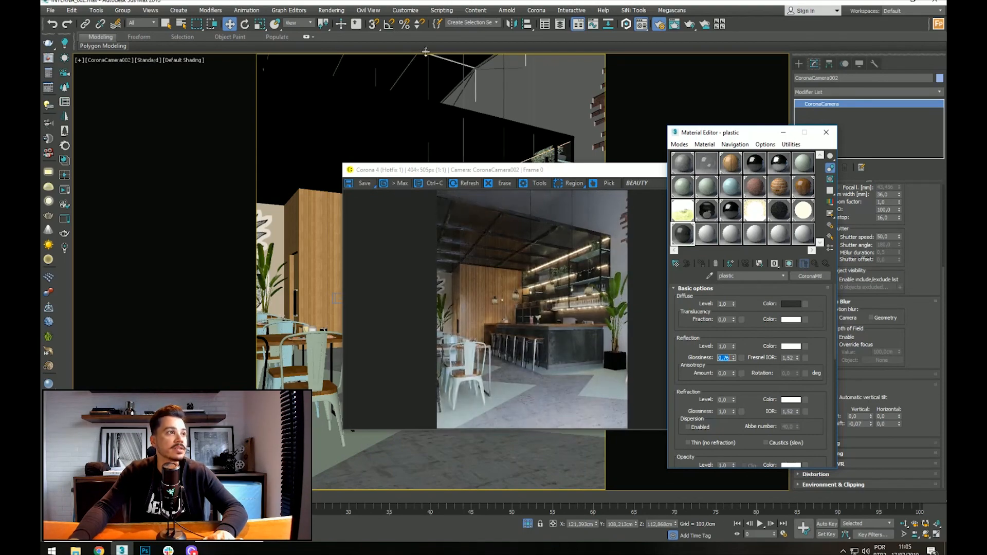
Step: Sample the grey upper surface's Steve_Shoes2 material into the next empty slot and paste a copy of the dark plastic material over it
click(707, 234)
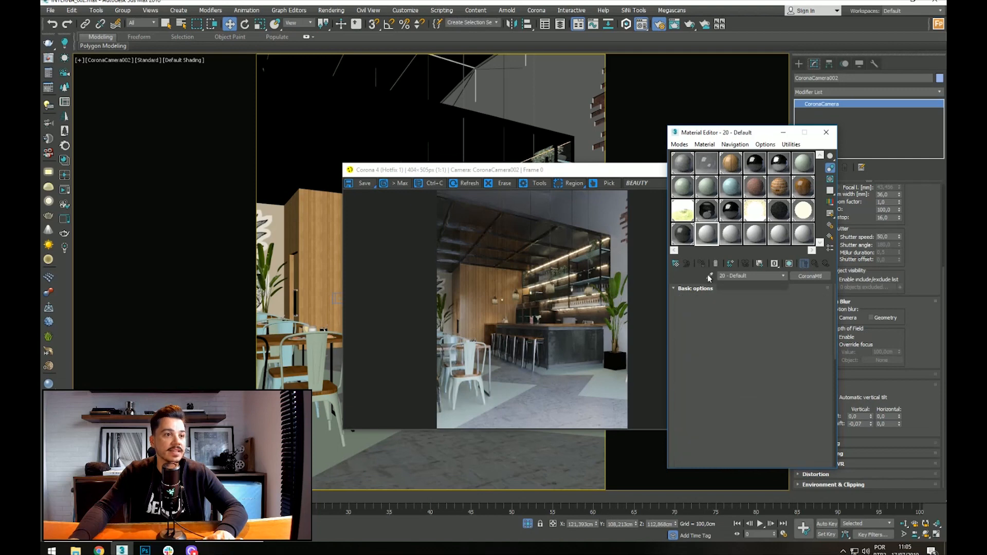
click(710, 276)
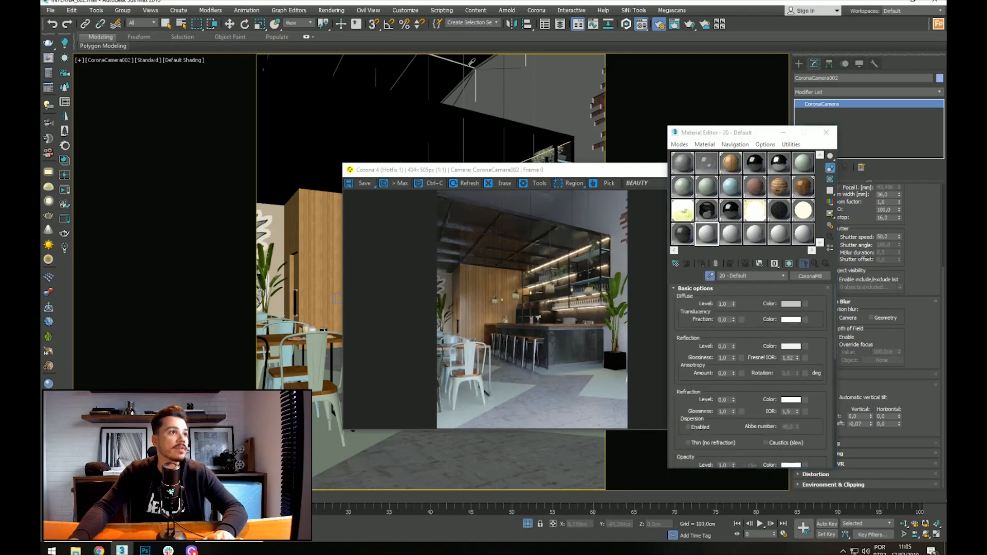
click(484, 66)
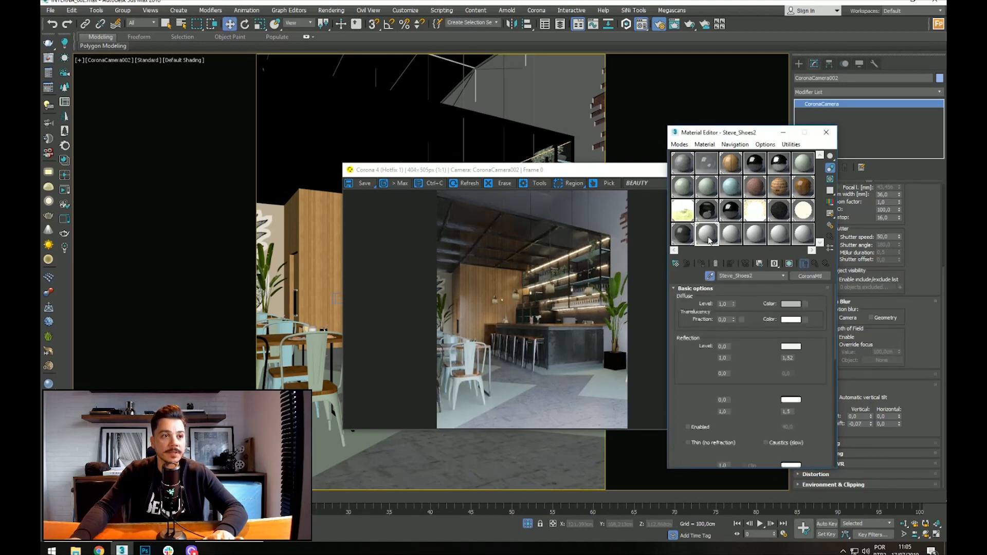
click(683, 234)
right_click(804, 276)
click(827, 293)
click(715, 242)
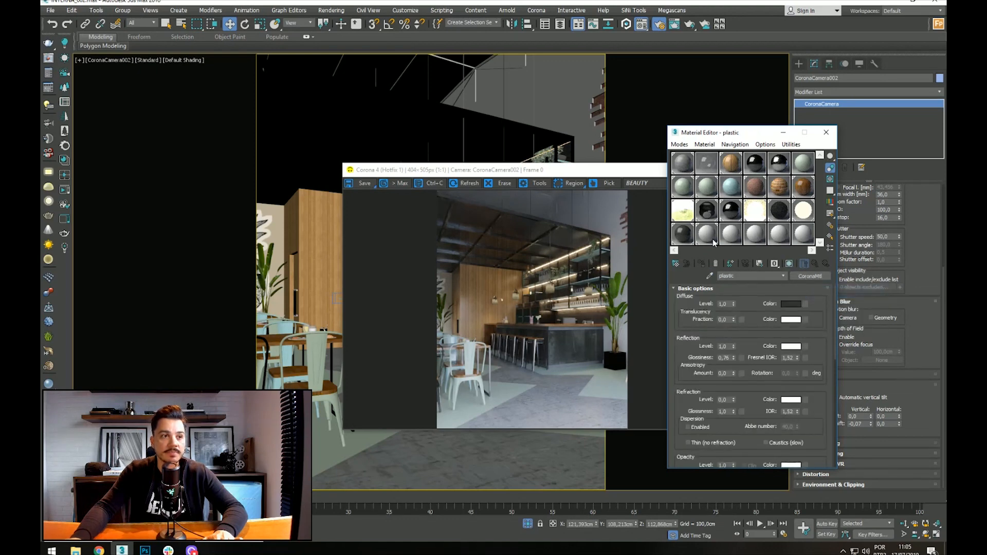
right_click(810, 275)
click(840, 313)
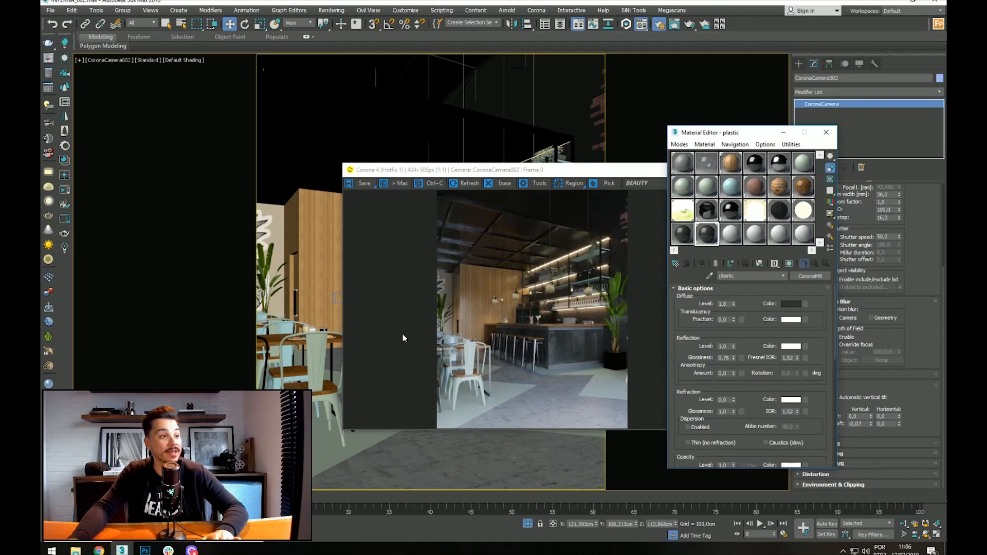
Step: Lighten the copied plastic material's diffuse colour to a neutral grey with value 183
click(791, 304)
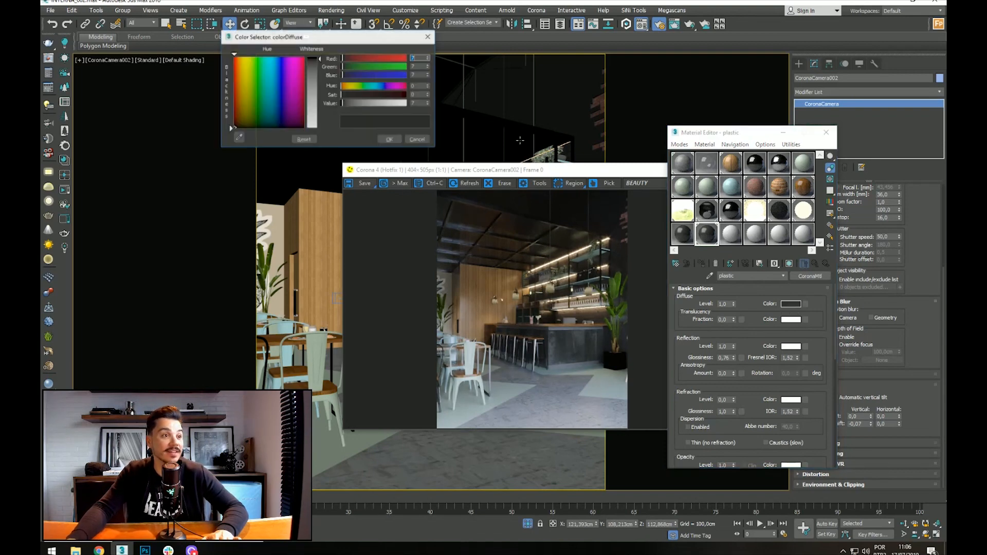
drag(375, 103, 366, 103)
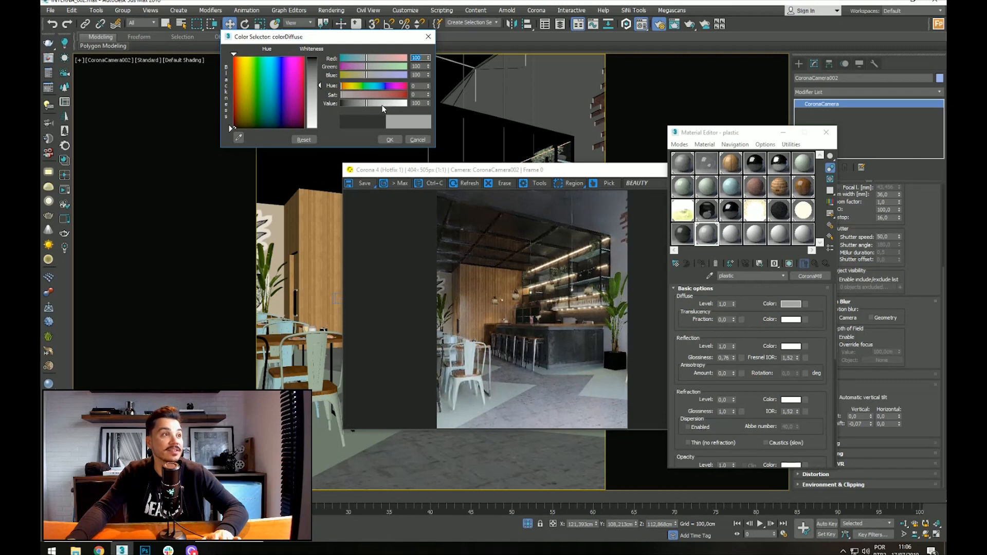
drag(388, 103, 405, 103)
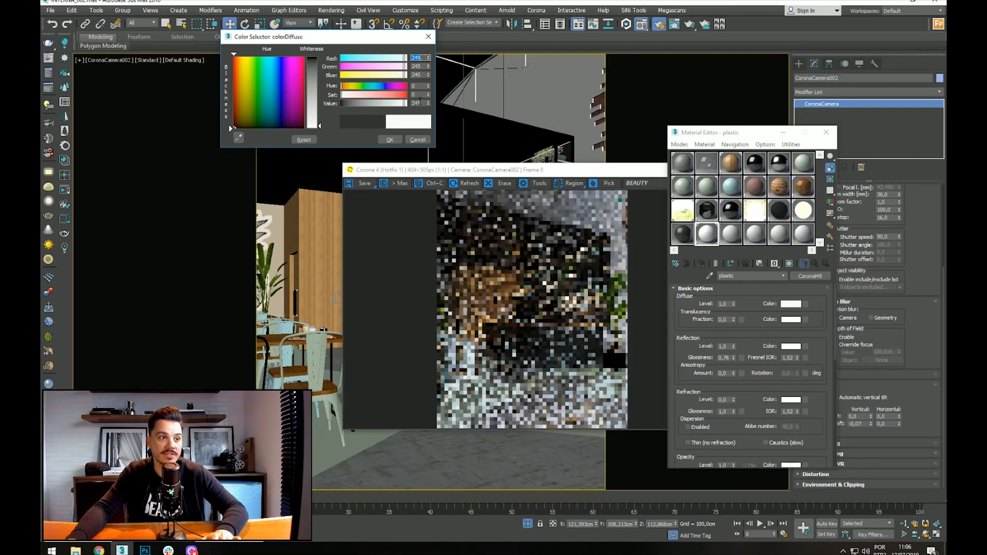
click(389, 105)
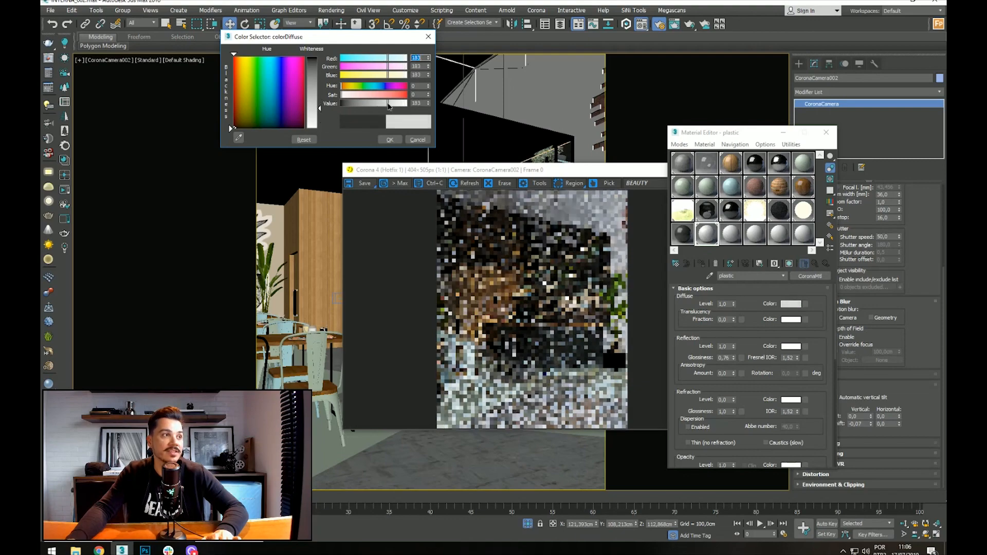
click(390, 139)
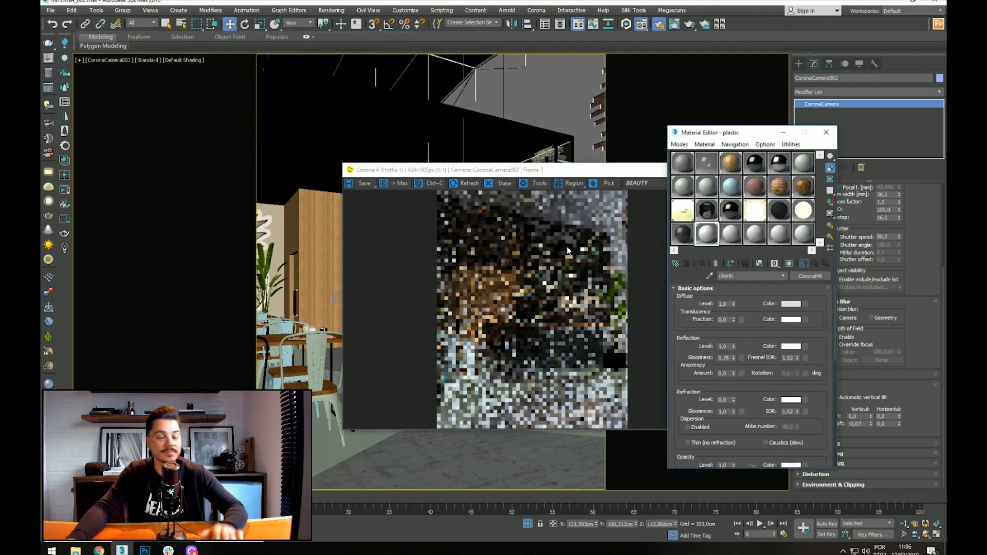
Step: Set the render's LUT opacity to 0.6 and stop the interactive render
click(568, 251)
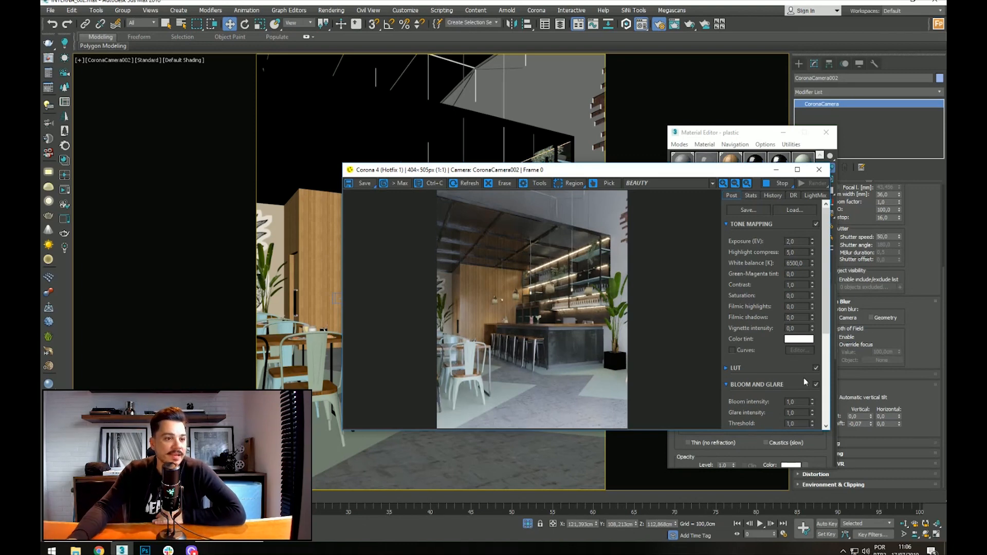
scroll(747, 362, down, 1)
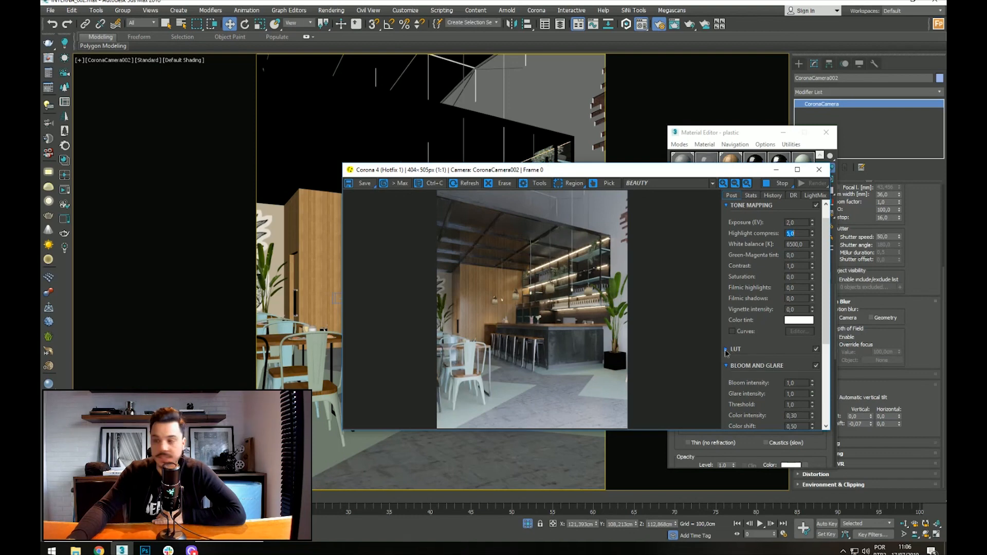
click(725, 350)
double_click(792, 389)
text(,5)
key(Return)
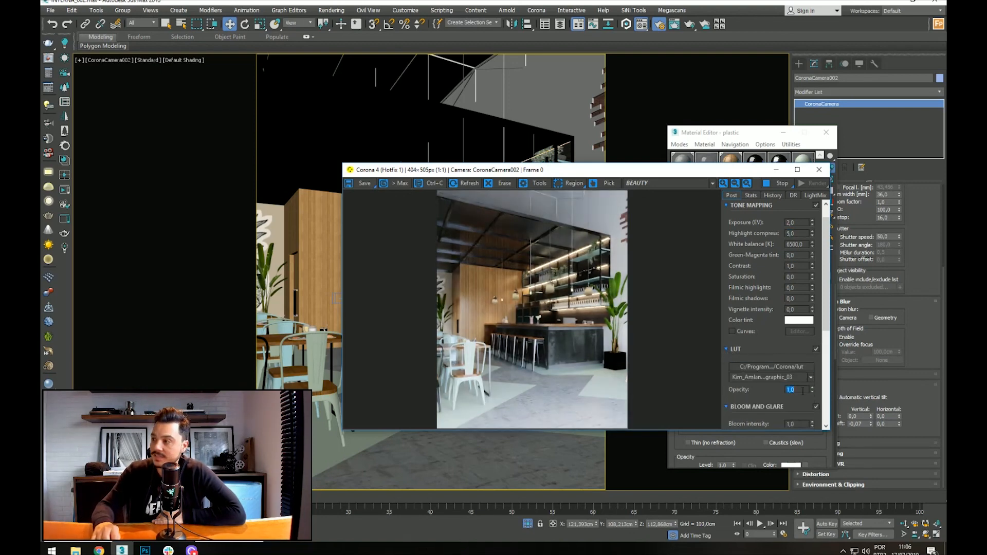
click(816, 349)
text(,6)
key(Return)
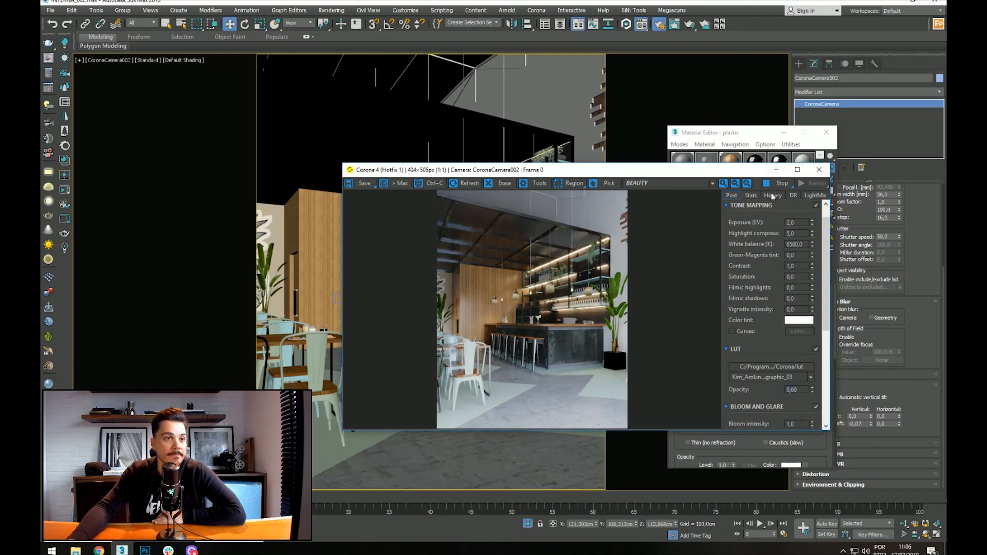
click(782, 184)
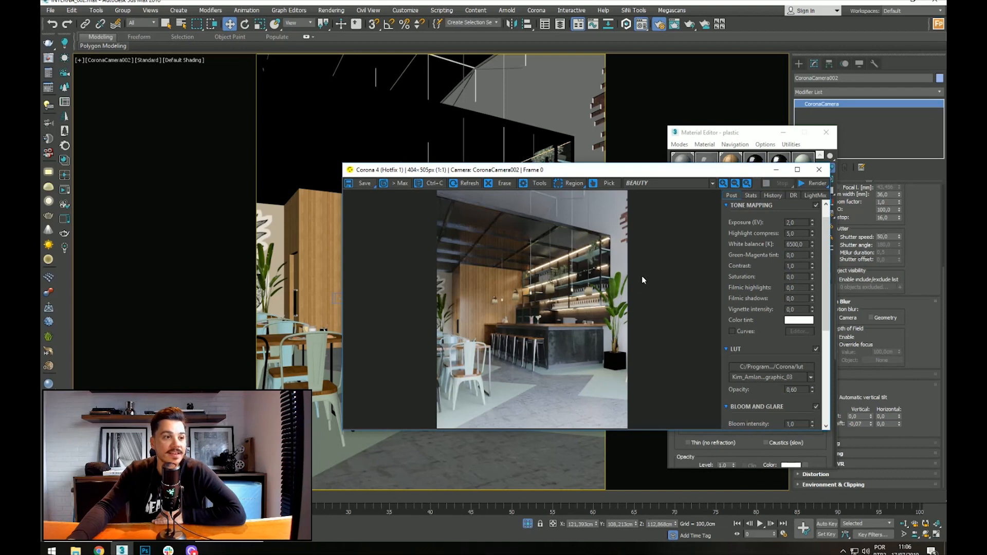